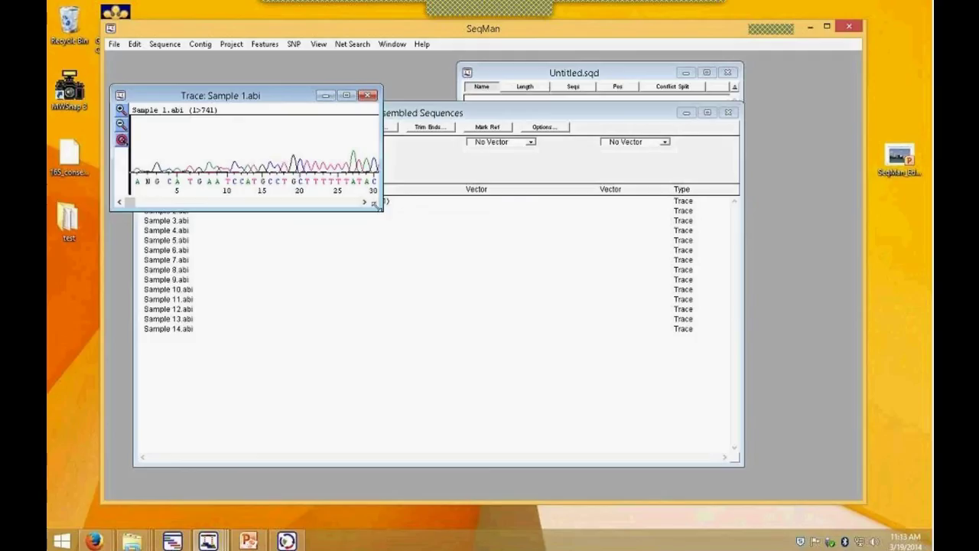
# - Enlarge the Sample 1.abi trace window and compare the chromatogram at closer and wider zoom levels
pyautogui.moveTo(374, 204)
pyautogui.mouseDown()
pyautogui.moveTo(575, 287)
pyautogui.moveTo(816, 301)
pyautogui.mouseUp()
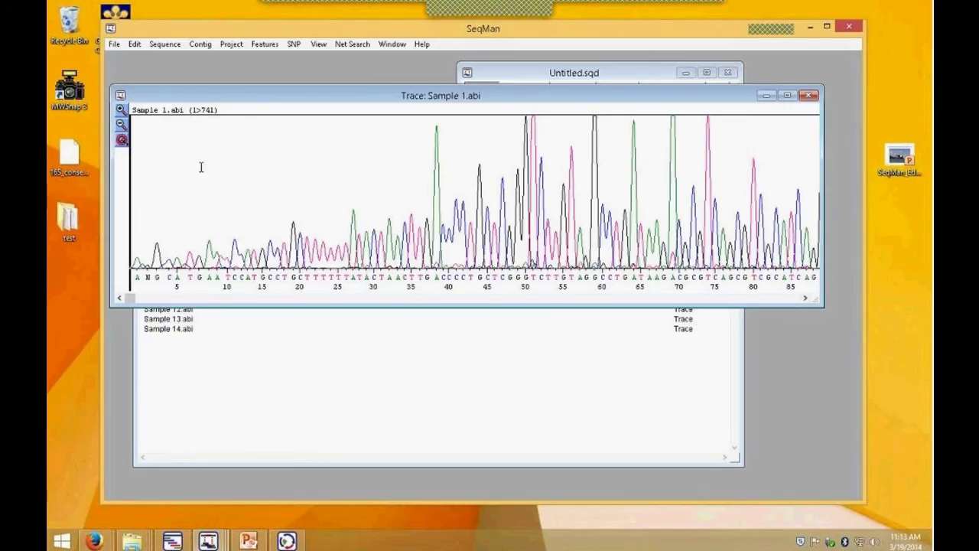
pyautogui.click(121, 109)
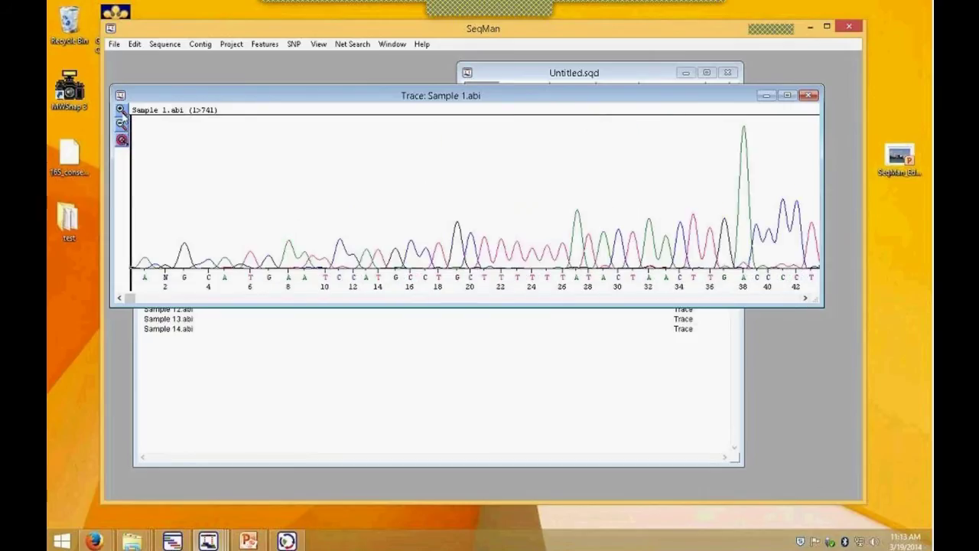
pyautogui.click(121, 109)
pyautogui.click(122, 125)
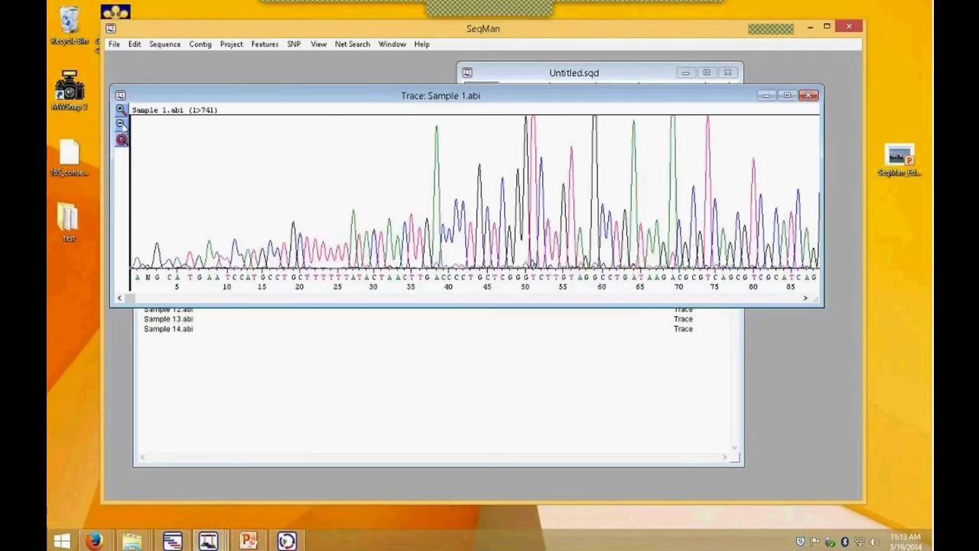
pyautogui.click(122, 125)
pyautogui.click(121, 109)
pyautogui.click(121, 109)
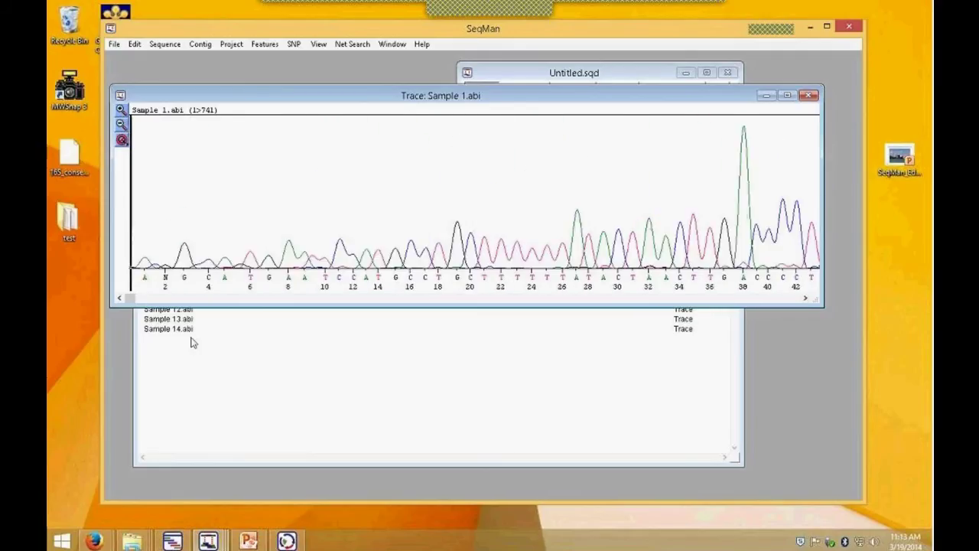
# - Display the quality scores next to the base calls in the Sample 1.abi trace
pyautogui.click(122, 139)
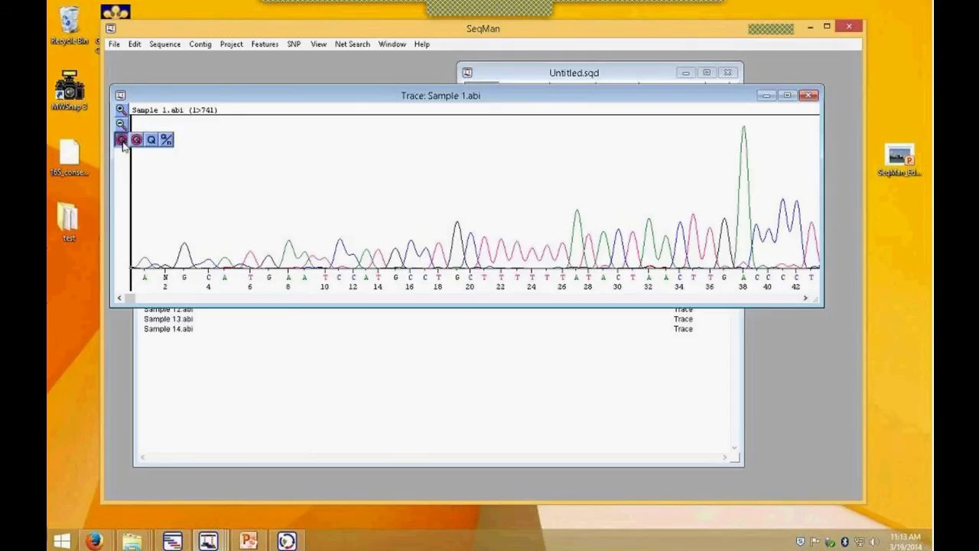
pyautogui.click(151, 140)
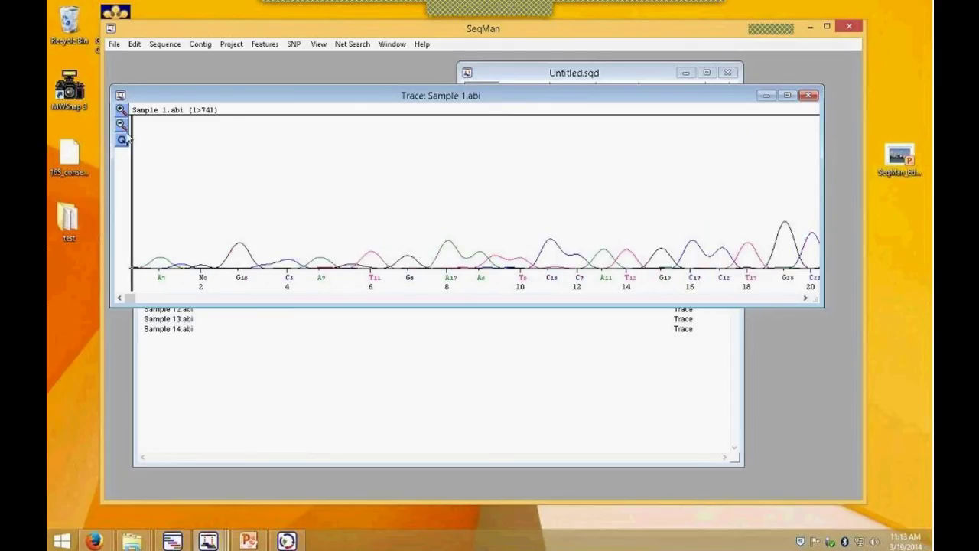
pyautogui.click(121, 125)
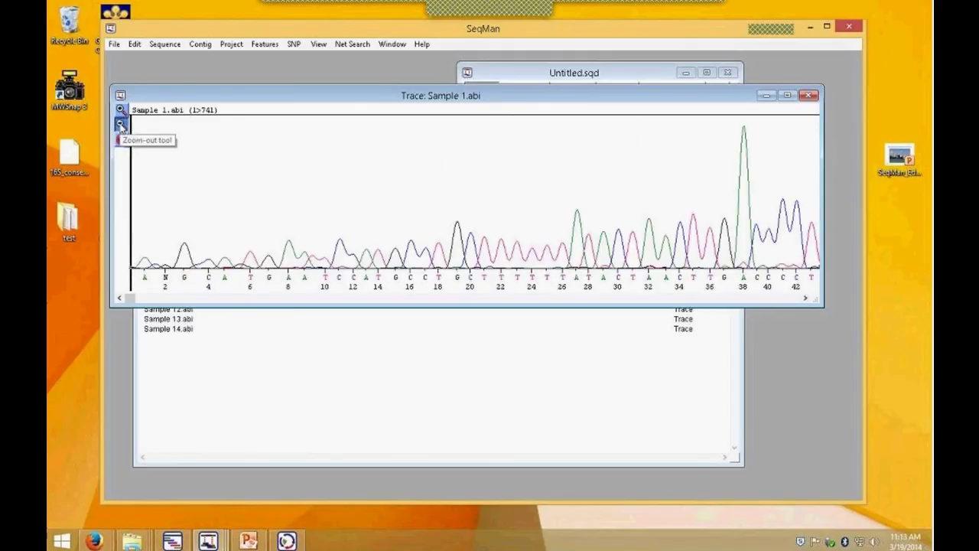
pyautogui.click(120, 125)
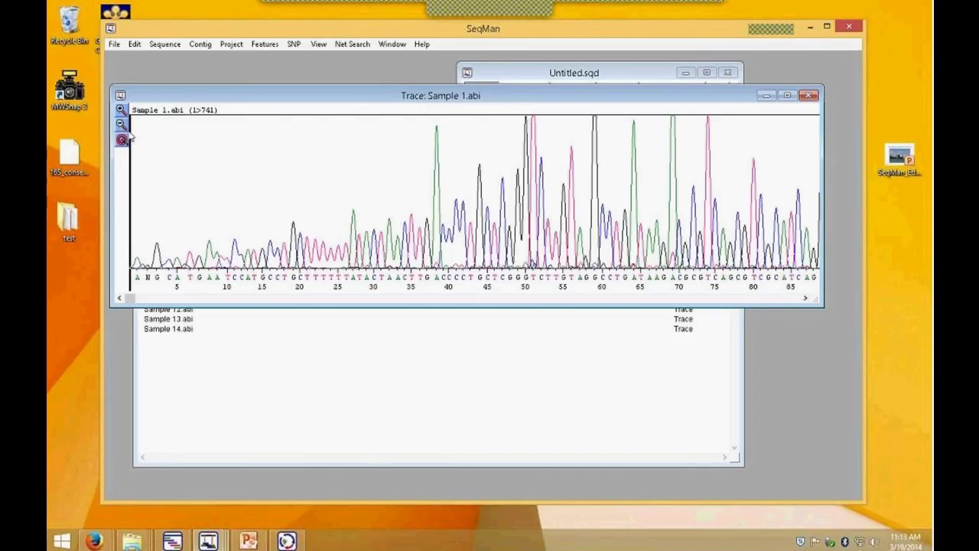
pyautogui.click(122, 140)
pyautogui.click(150, 141)
pyautogui.moveTo(130, 299)
pyautogui.mouseDown()
pyautogui.moveTo(360, 313)
pyautogui.moveTo(126, 306)
pyautogui.mouseUp()
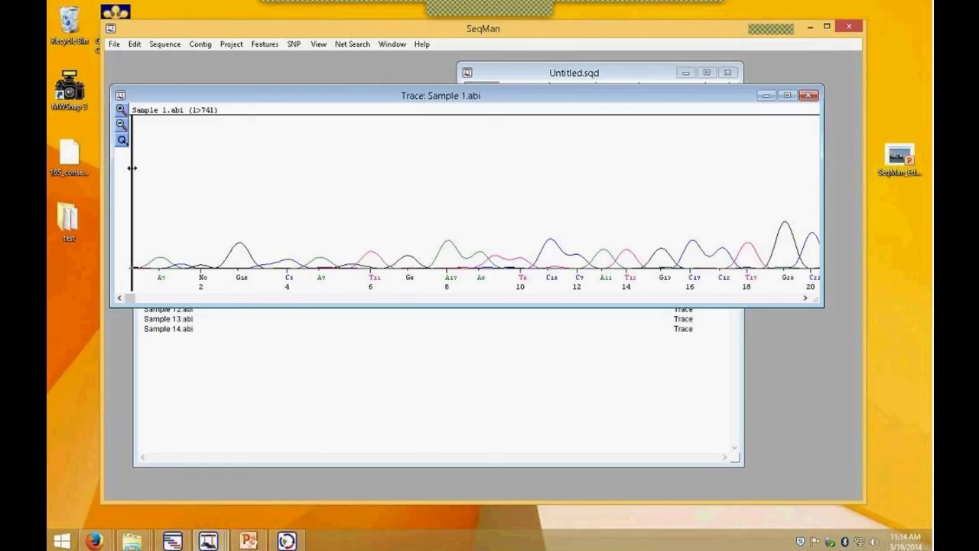
# - Trim the start of the Sample 1.abi trace so that the sequence begins at base 9, keeping the trace window fully in view
pyautogui.moveTo(516, 99); pyautogui.dragTo(559, 254)
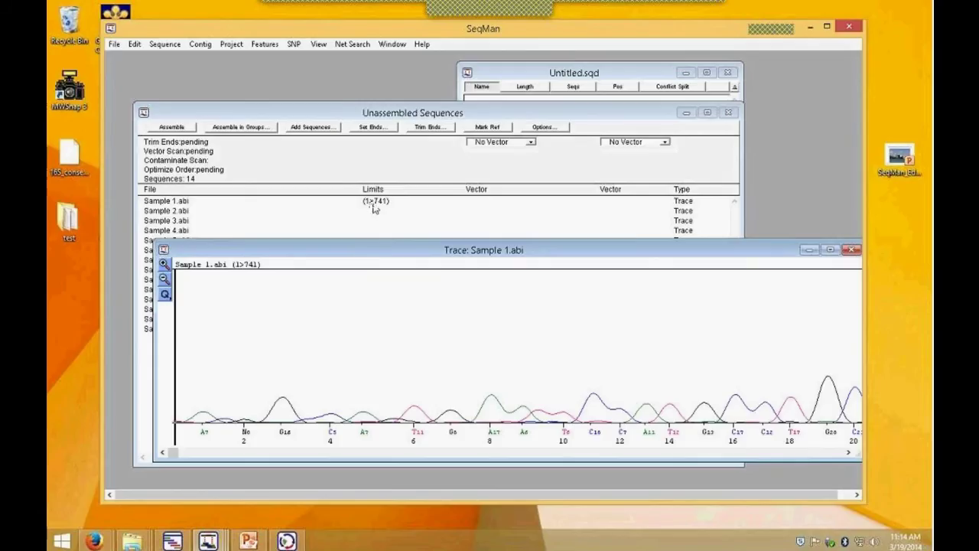
pyautogui.moveTo(383, 246)
pyautogui.mouseDown()
pyautogui.moveTo(367, 111)
pyautogui.moveTo(393, 107)
pyautogui.moveTo(392, 185)
pyautogui.mouseUp()
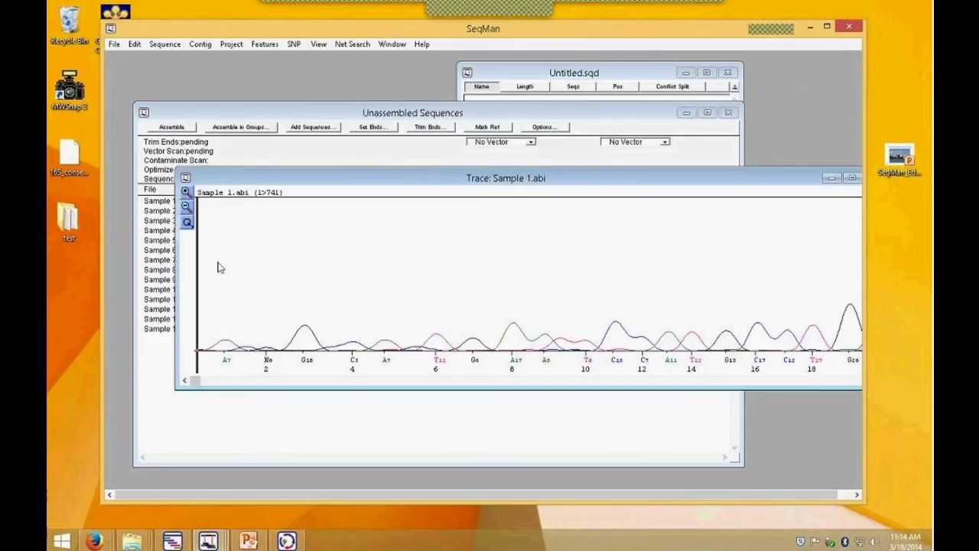
pyautogui.moveTo(198, 253); pyautogui.dragTo(534, 255)
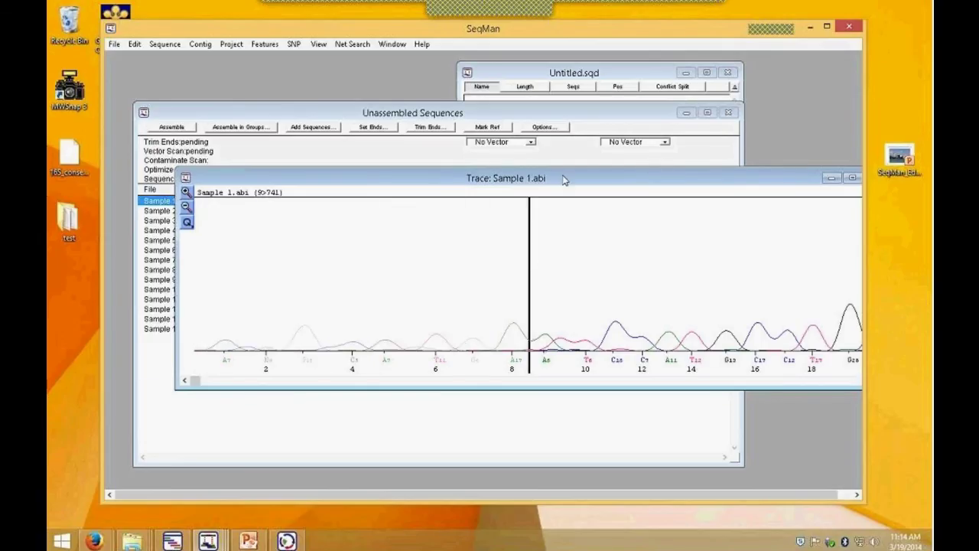
pyautogui.moveTo(561, 179); pyautogui.dragTo(523, 156)
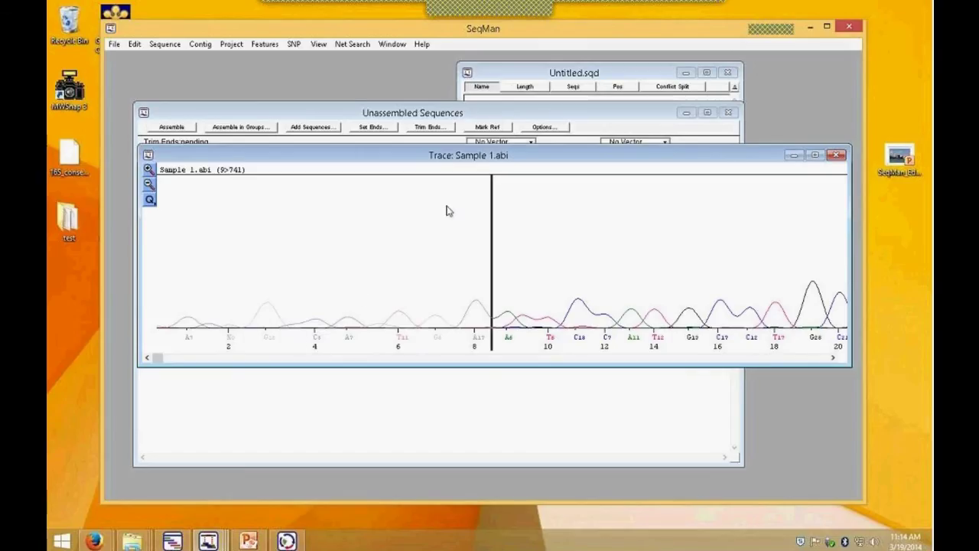
# - Trim the end of the Sample 1.abi trace so that the sequence stops at base 507, and close the trace
pyautogui.moveTo(413, 159)
pyautogui.mouseDown()
pyautogui.moveTo(420, 250)
pyautogui.moveTo(298, 306)
pyautogui.moveTo(213, 377)
pyautogui.moveTo(188, 375)
pyautogui.moveTo(824, 374)
pyautogui.mouseUp()
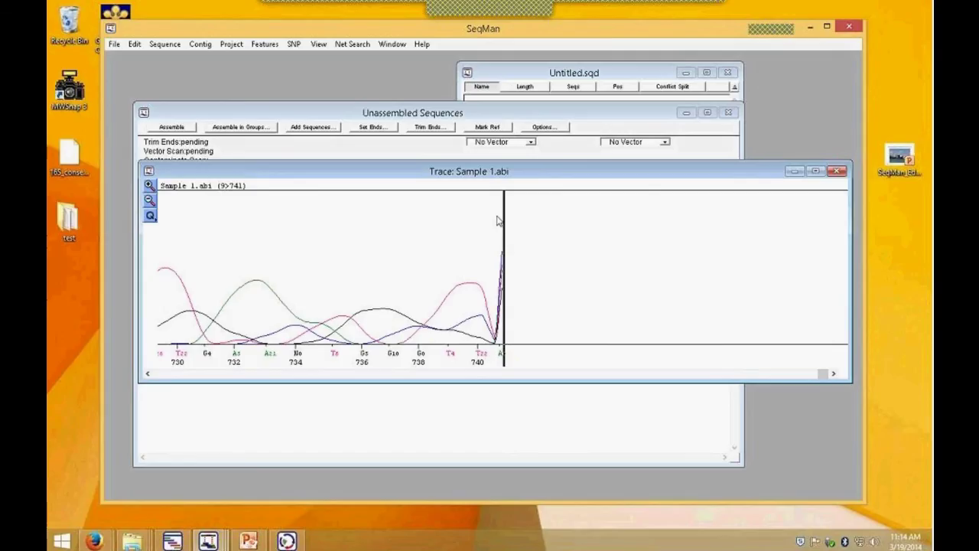
pyautogui.moveTo(504, 215)
pyautogui.mouseDown()
pyautogui.moveTo(154, 225)
pyautogui.moveTo(329, 230)
pyautogui.moveTo(150, 217)
pyautogui.moveTo(164, 253)
pyautogui.moveTo(382, 219)
pyautogui.moveTo(232, 214)
pyautogui.moveTo(713, 221)
pyautogui.mouseUp()
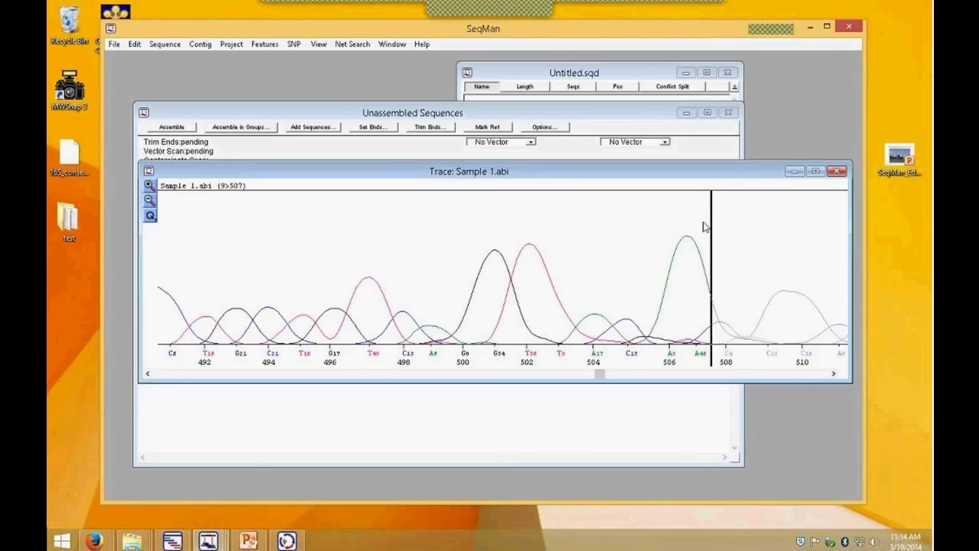
pyautogui.moveTo(579, 167); pyautogui.dragTo(575, 232)
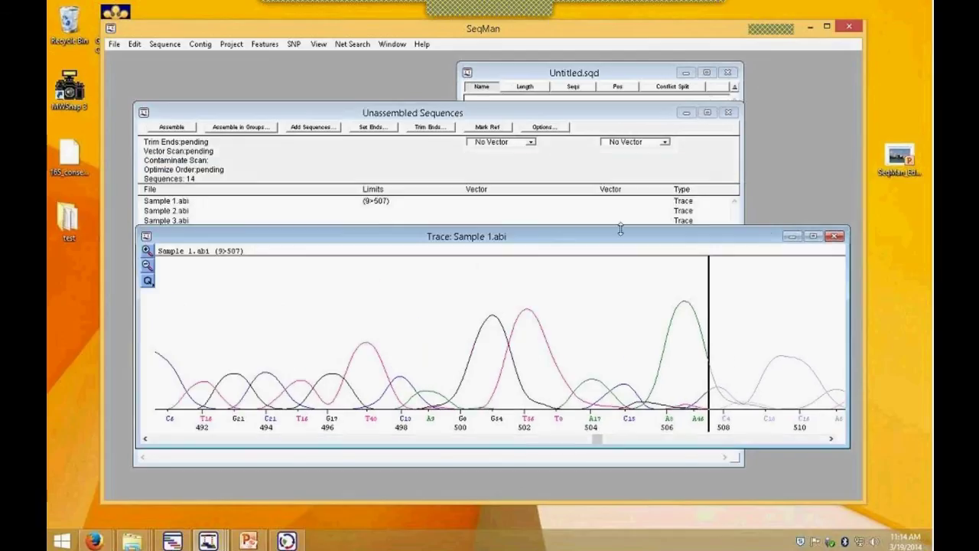
pyautogui.click(835, 235)
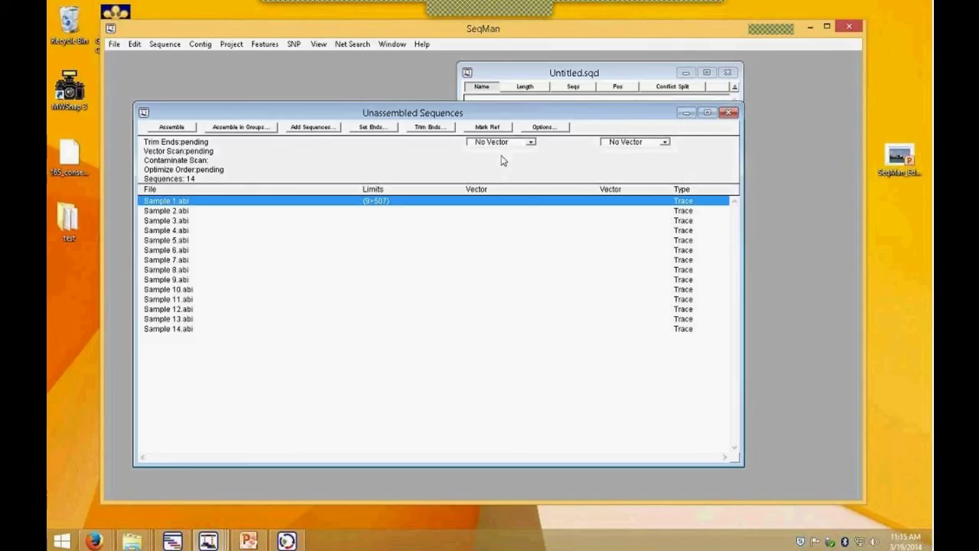
# - Assemble the unassembled sample sequences, then review the assembly parameters and percent matches in the enlarged report and close it
pyautogui.moveTo(530, 113); pyautogui.dragTo(561, 108)
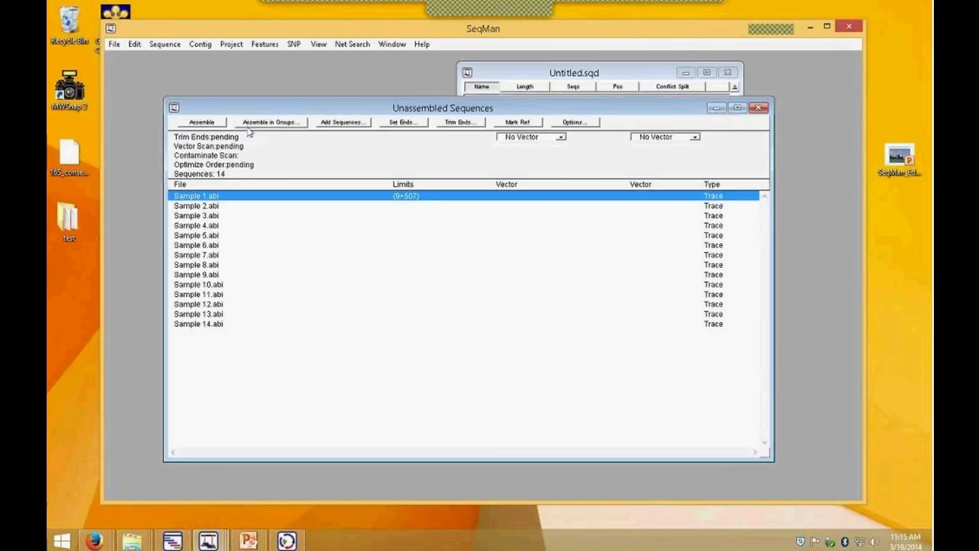
pyautogui.click(203, 124)
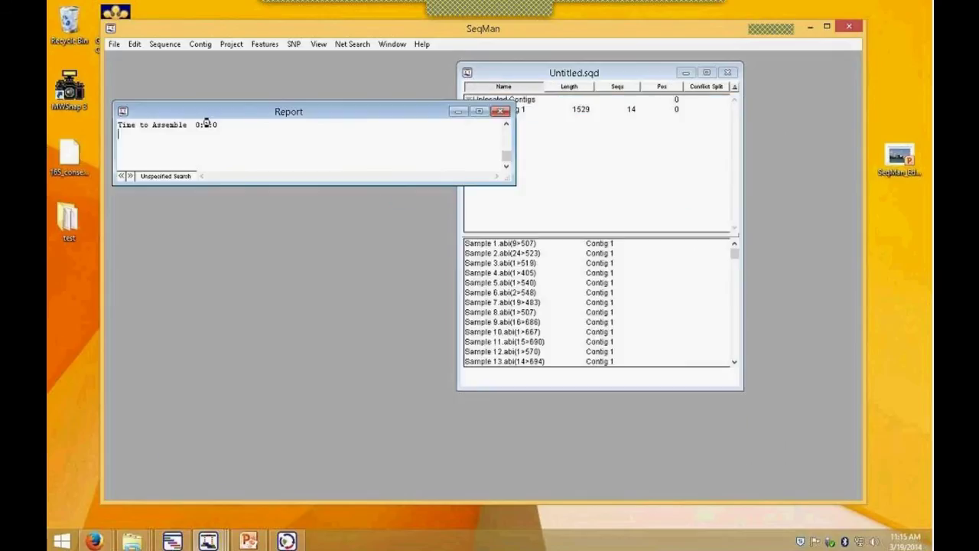
pyautogui.moveTo(360, 184); pyautogui.dragTo(374, 378)
pyautogui.scroll(8, 505, 290)
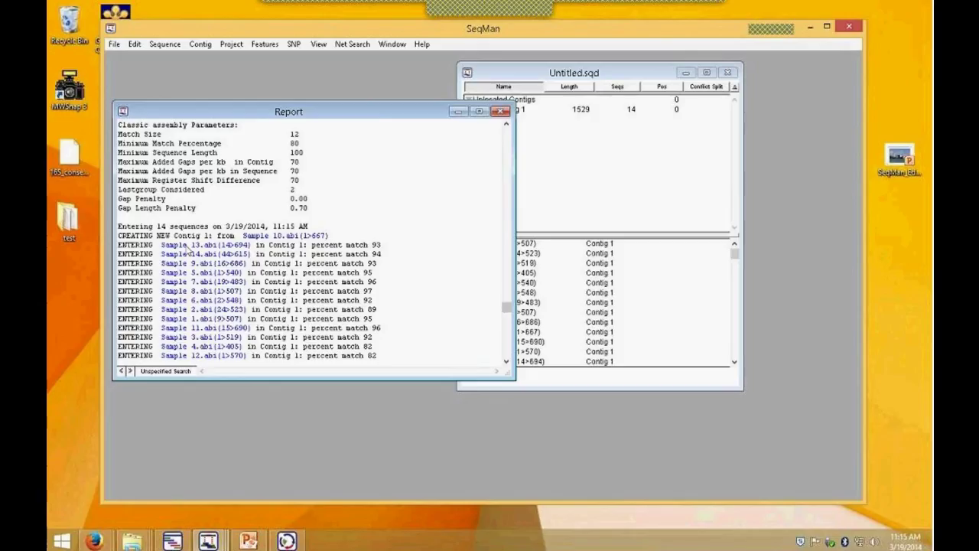
pyautogui.moveTo(505, 306); pyautogui.dragTo(507, 350)
pyautogui.click(502, 112)
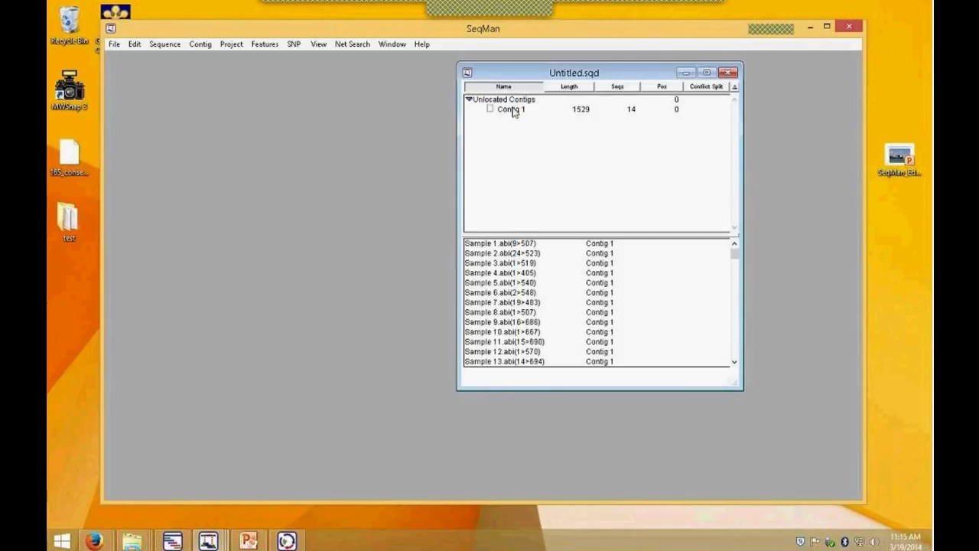
# - Open the alignment of Contig 1 in an enlarged window and show consensus positions of about 240 to 360
pyautogui.doubleClick(512, 111)
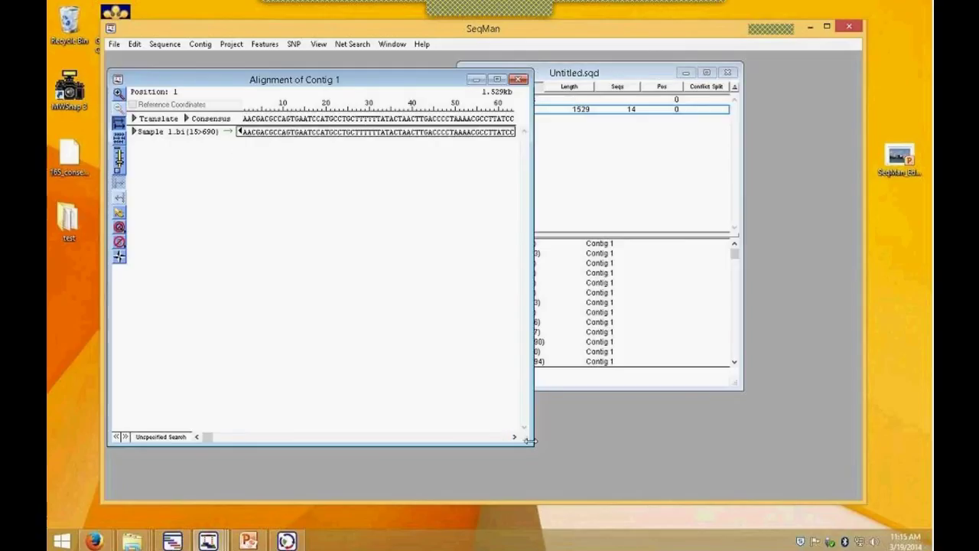
pyautogui.moveTo(529, 442); pyautogui.dragTo(843, 475)
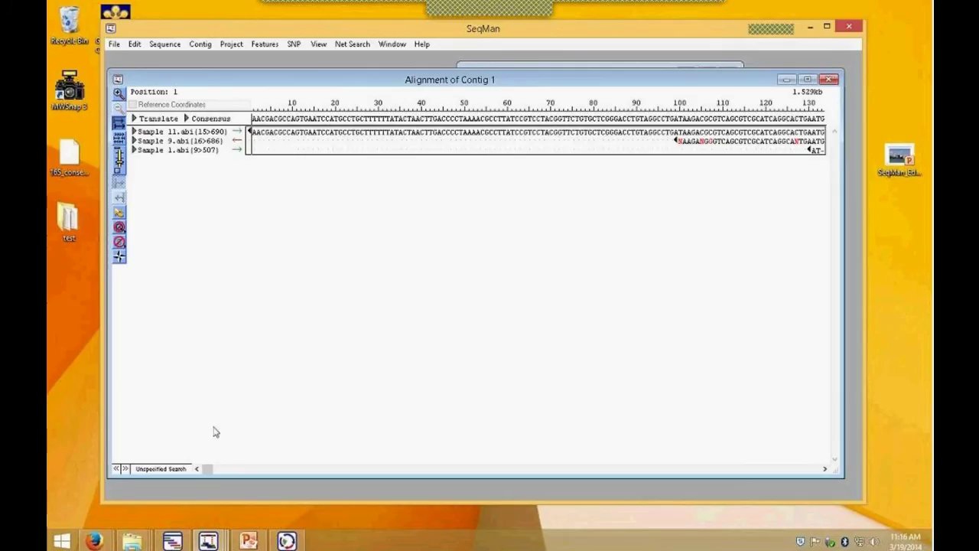
pyautogui.moveTo(207, 469); pyautogui.dragTo(302, 469)
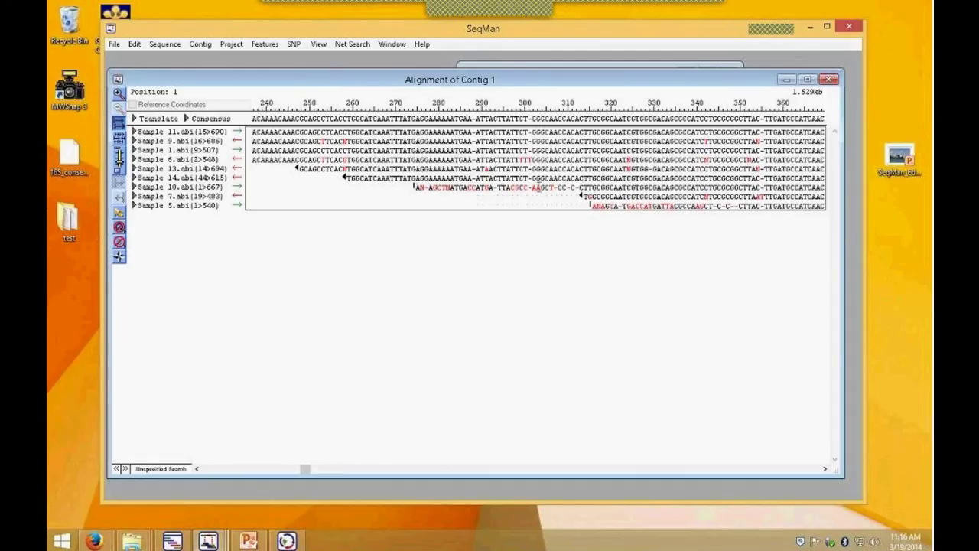
# - Examine the mismatched bases at the start of Sample 10.abi against the consensus, then return to the beginning of the alignment
pyautogui.moveTo(443, 187); pyautogui.dragTo(417, 189)
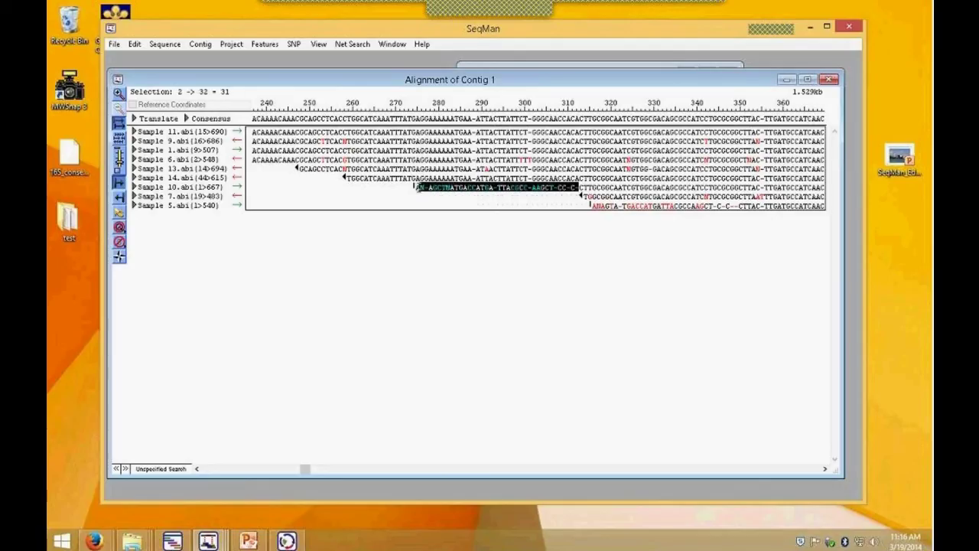
pyautogui.moveTo(420, 118); pyautogui.dragTo(540, 118)
pyautogui.click(390, 142)
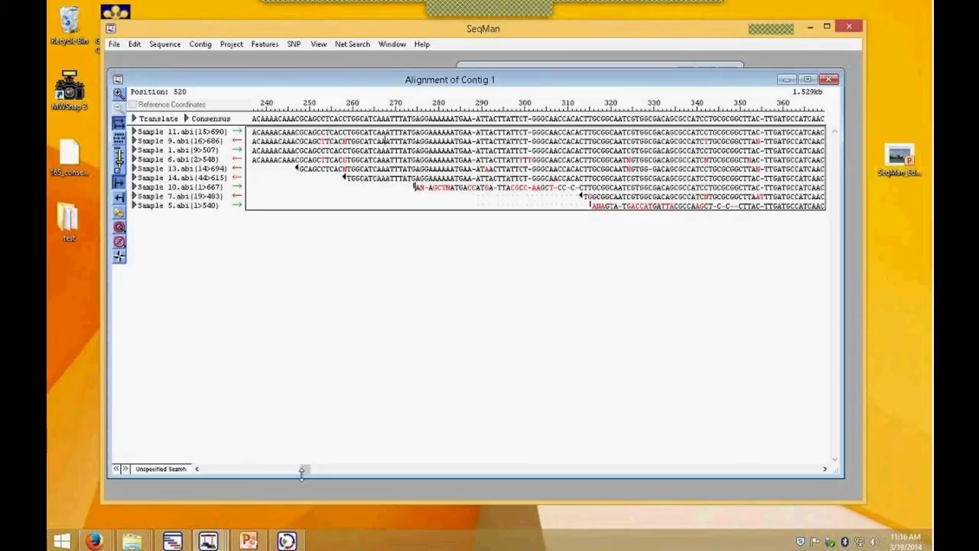
pyautogui.moveTo(304, 469); pyautogui.dragTo(211, 469)
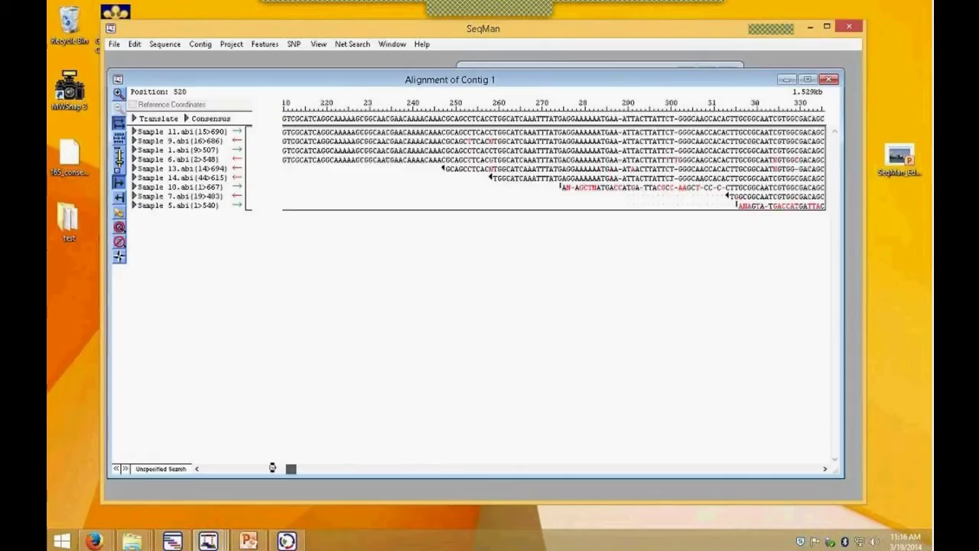
# - Open the strategy view of Contig 1, enlarge its window and expand the Depth of Coverage graph vertically
pyautogui.click(199, 44)
pyautogui.click(219, 83)
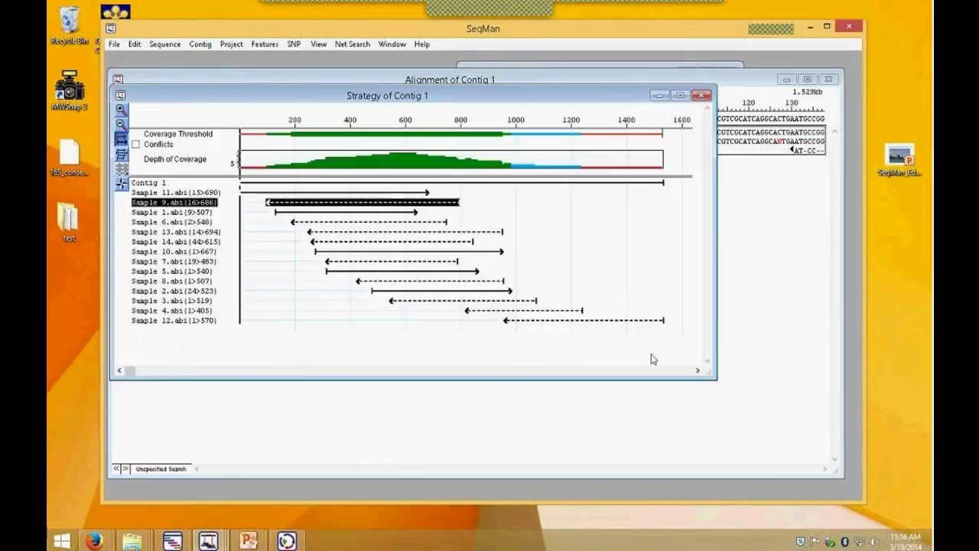
pyautogui.moveTo(714, 376); pyautogui.dragTo(824, 465)
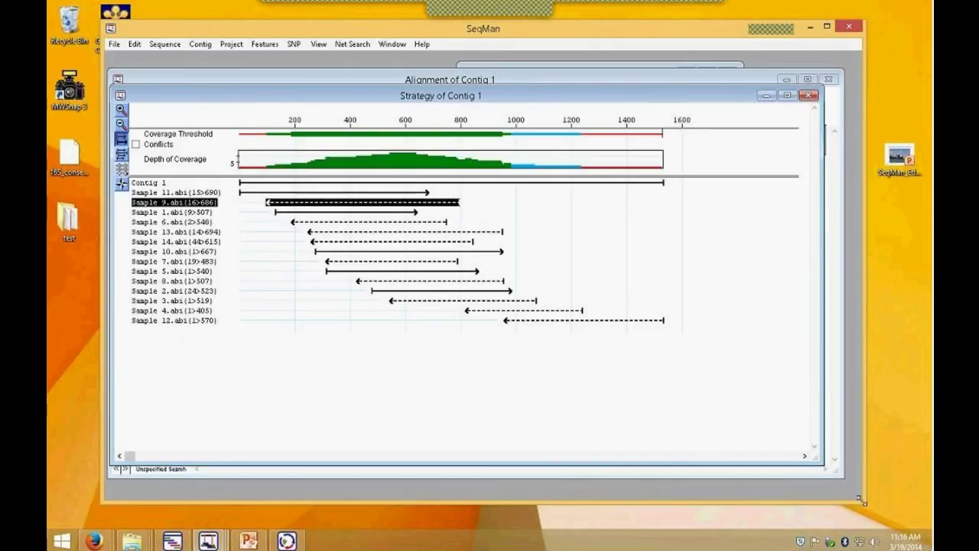
pyautogui.click(838, 474)
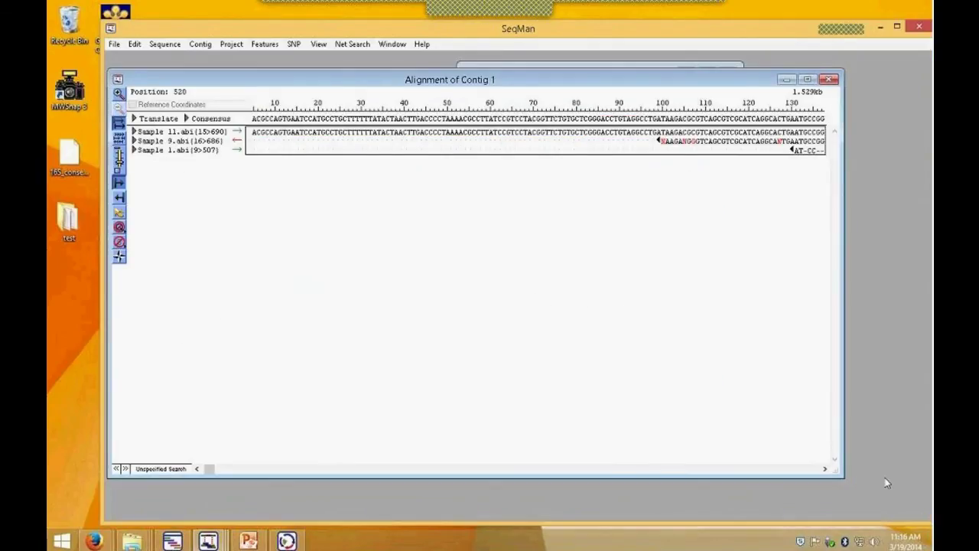
pyautogui.moveTo(623, 84); pyautogui.dragTo(671, 218)
pyautogui.click(579, 104)
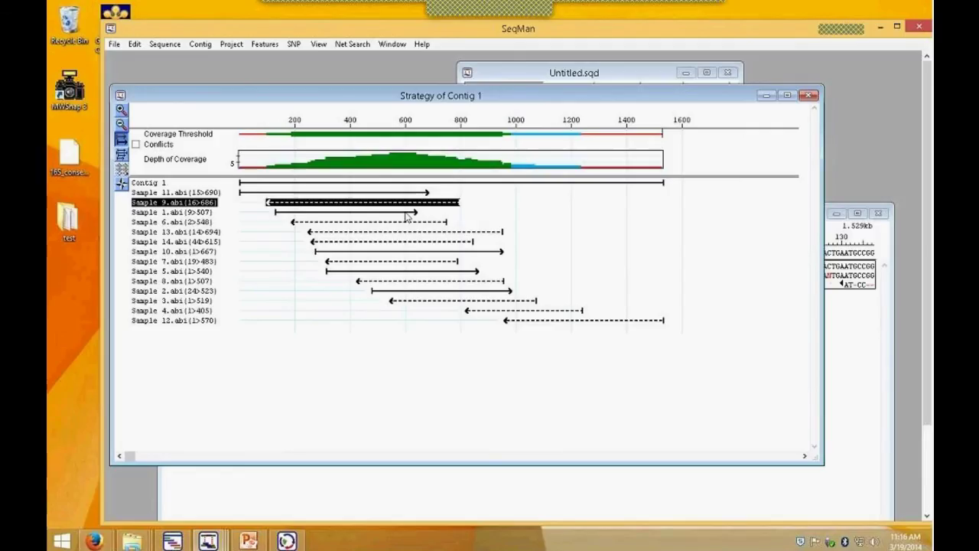
pyautogui.moveTo(286, 173); pyautogui.dragTo(283, 231)
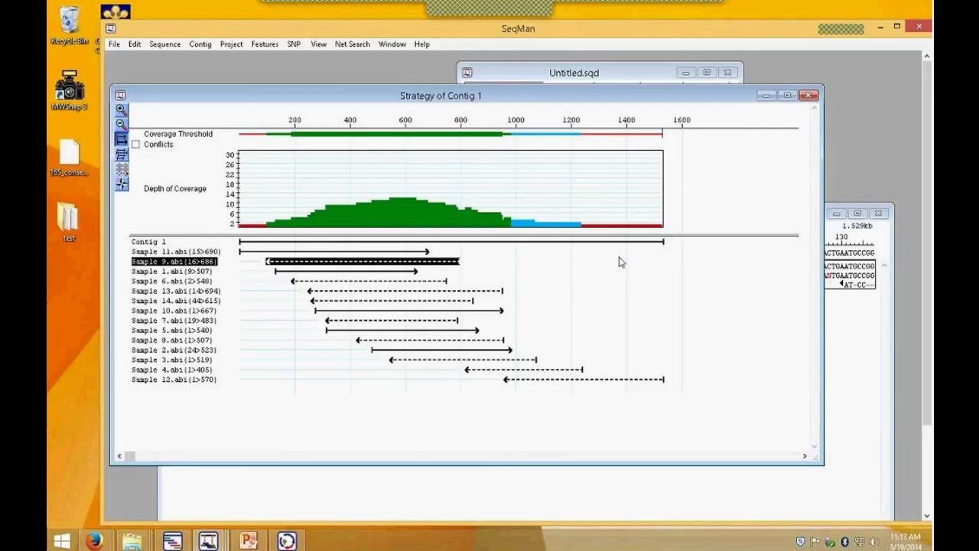
# - Jump from the coverage threshold line to position 725 in the Contig 1 alignment and expand the trace of Sample 11.abi
pyautogui.doubleClick(440, 139)
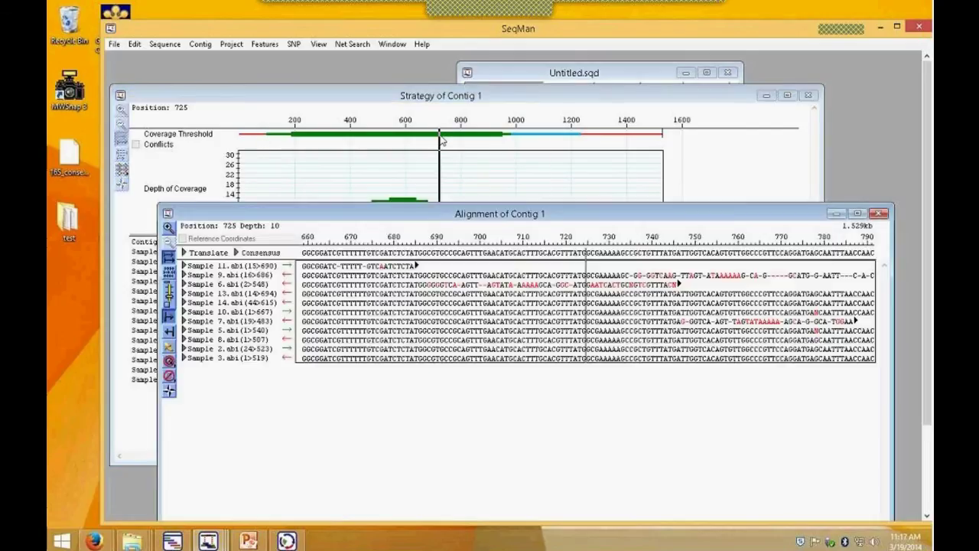
pyautogui.moveTo(564, 213); pyautogui.dragTo(562, 137)
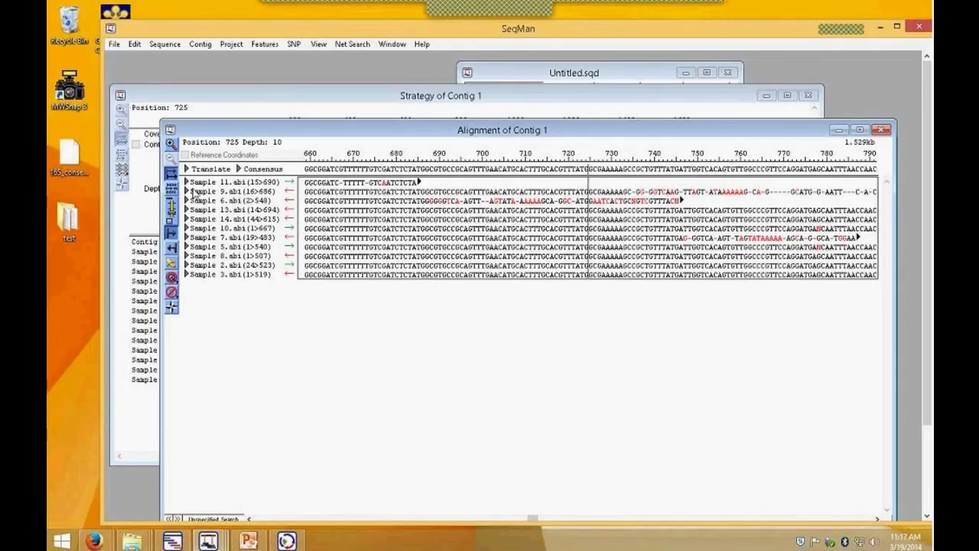
pyautogui.click(185, 182)
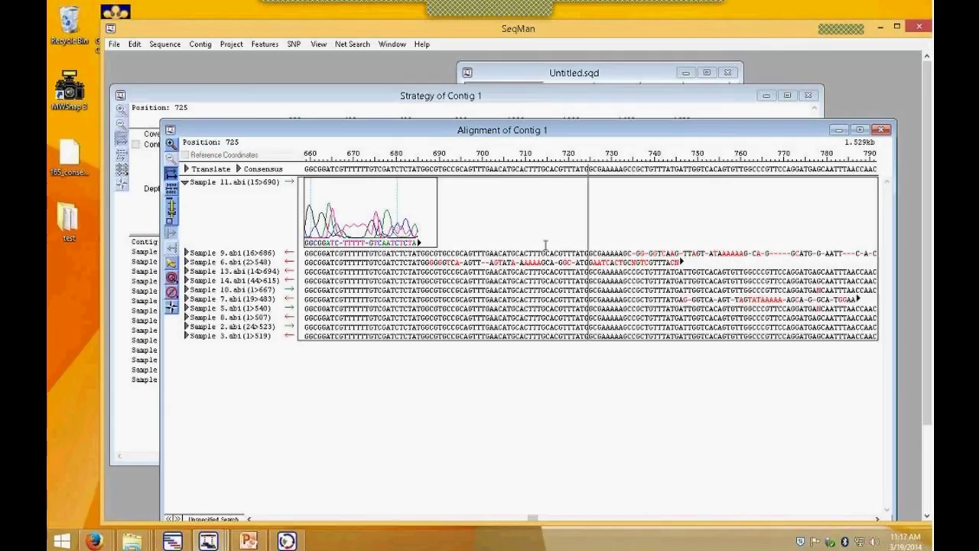
# - Expand the traces of all samples in the Contig 1 alignment and enlarge the bases around position 725
pyautogui.click(186, 253)
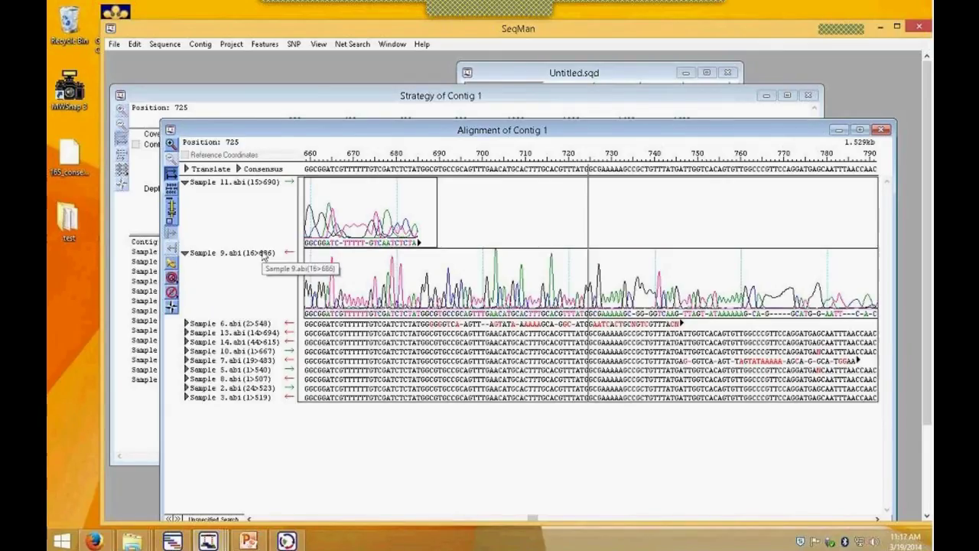
pyautogui.click(185, 253)
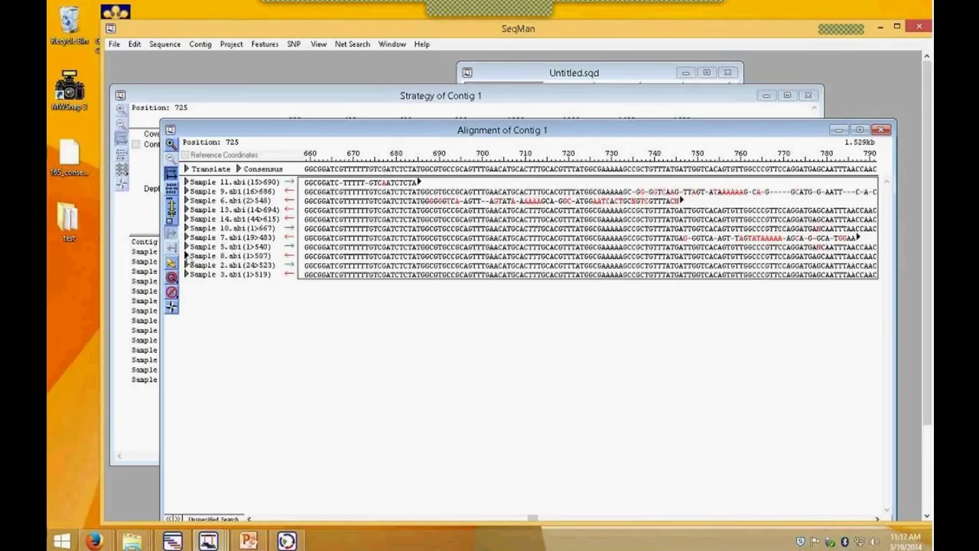
pyautogui.click(186, 257)
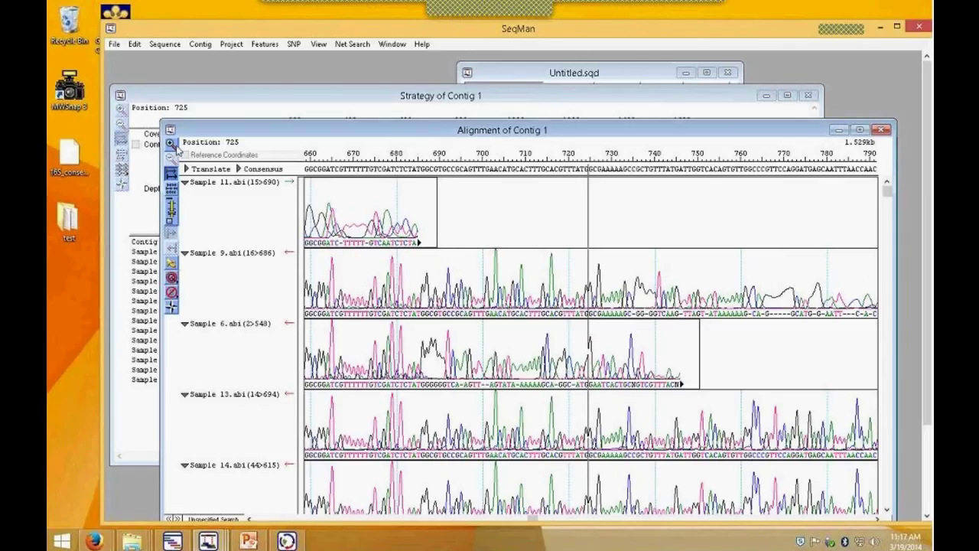
pyautogui.click(172, 143)
pyautogui.click(171, 143)
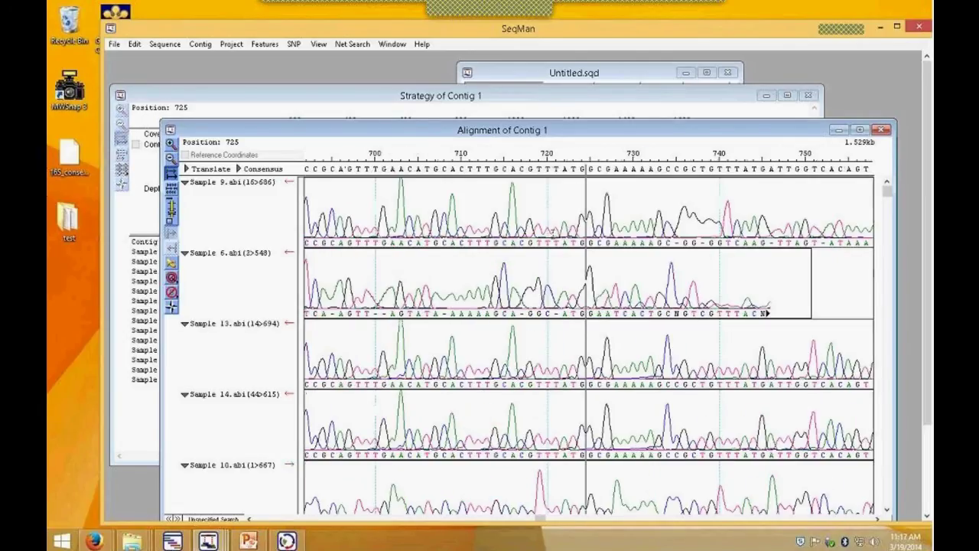
# - Display the quality scores beside the base calls in the Contig 1 alignment, and move its window fully into view
pyautogui.click(173, 279)
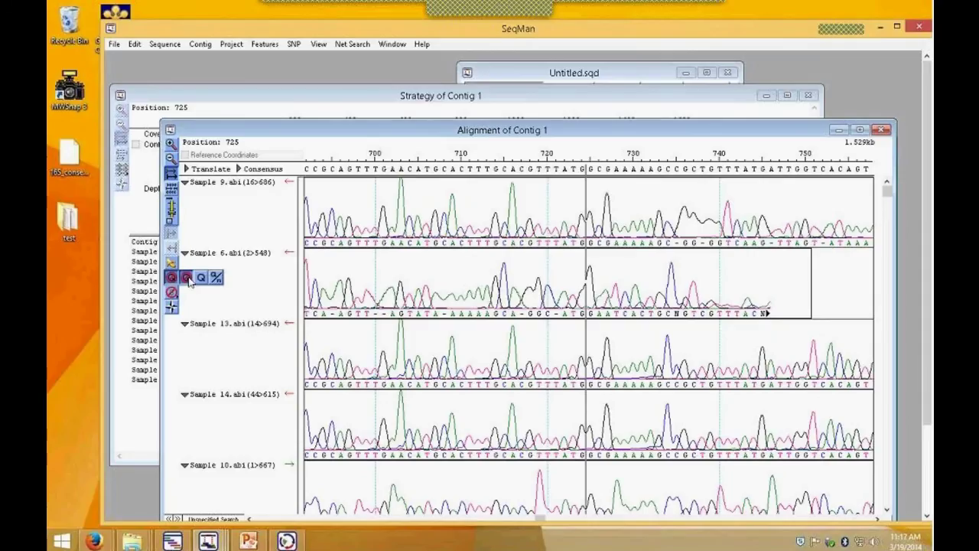
pyautogui.click(201, 277)
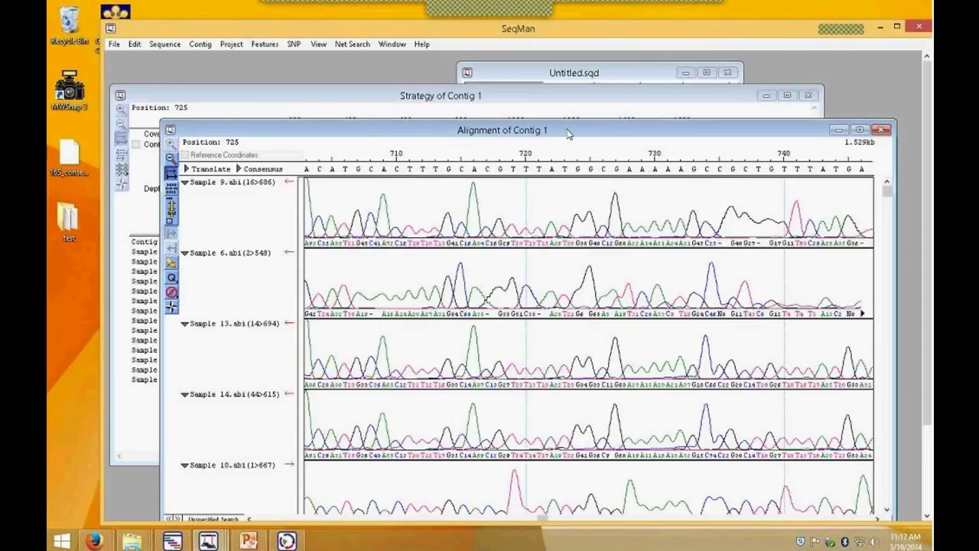
pyautogui.moveTo(567, 130); pyautogui.dragTo(554, 92)
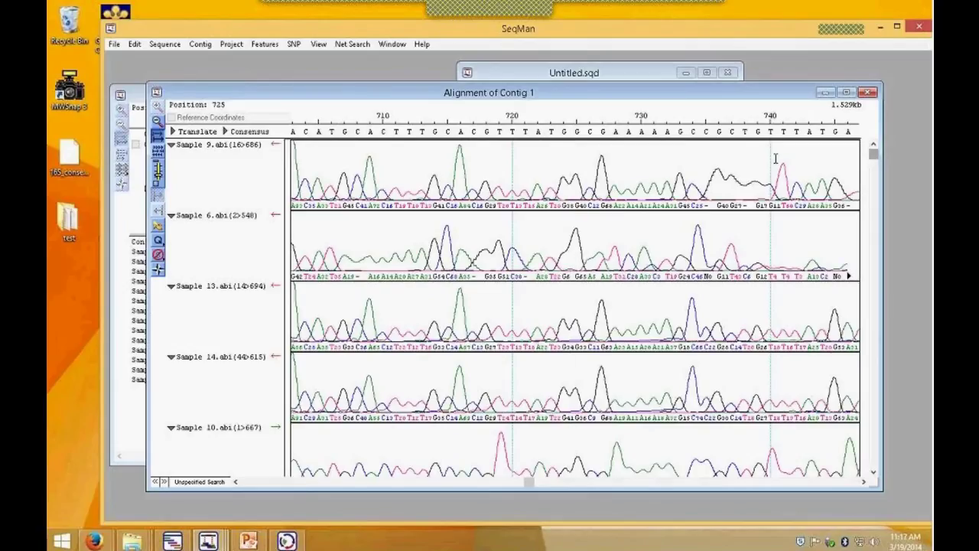
# - Return to the start of the alignment and run a Conflict search on the consensus to find the next conflict
pyautogui.moveTo(538, 487); pyautogui.dragTo(246, 484)
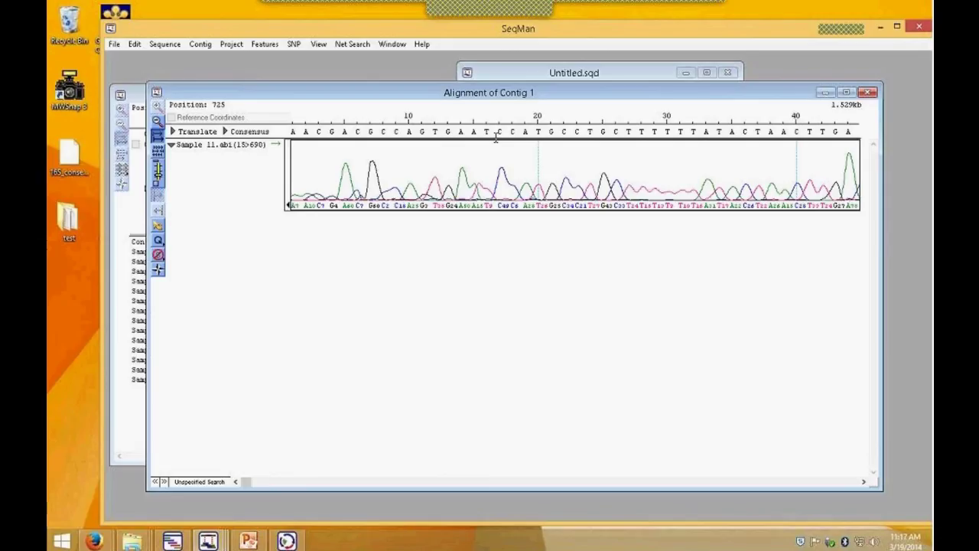
pyautogui.moveTo(557, 94); pyautogui.dragTo(549, 90)
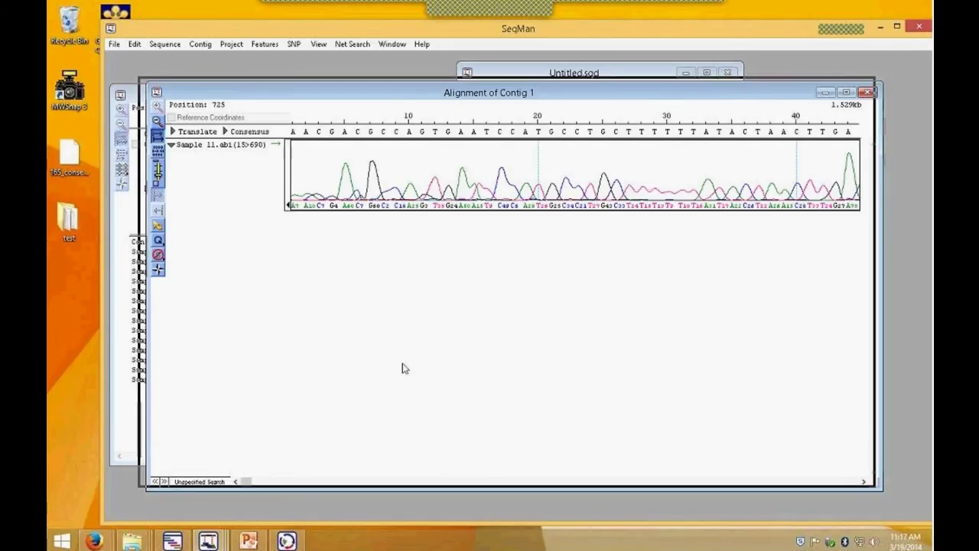
pyautogui.moveTo(237, 477)
pyautogui.mouseDown()
pyautogui.moveTo(284, 477)
pyautogui.moveTo(222, 480)
pyautogui.mouseUp()
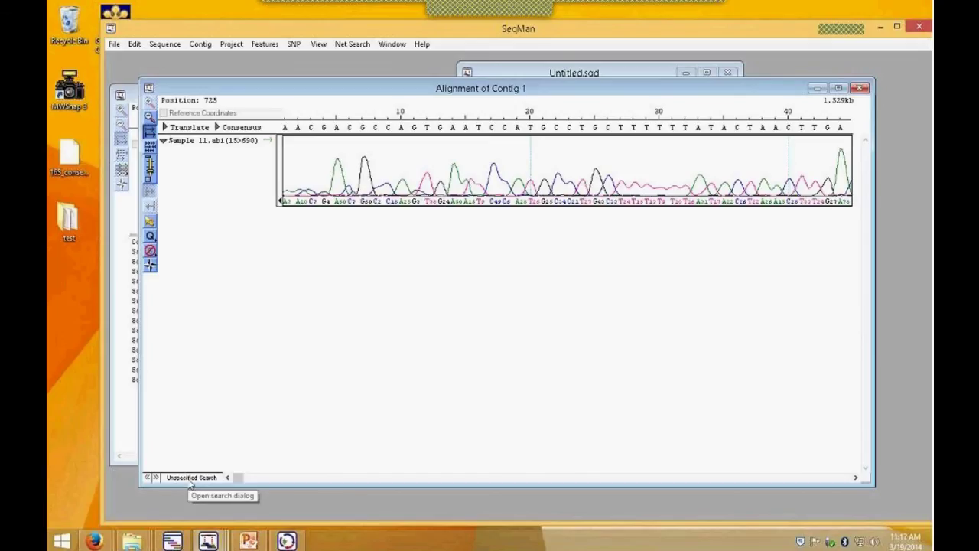
pyautogui.click(190, 478)
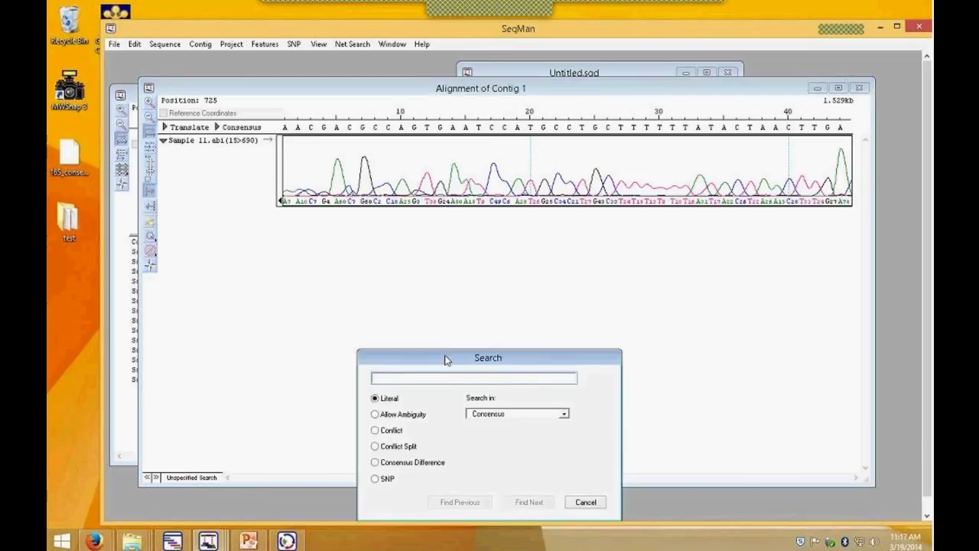
pyautogui.moveTo(444, 357); pyautogui.dragTo(441, 252)
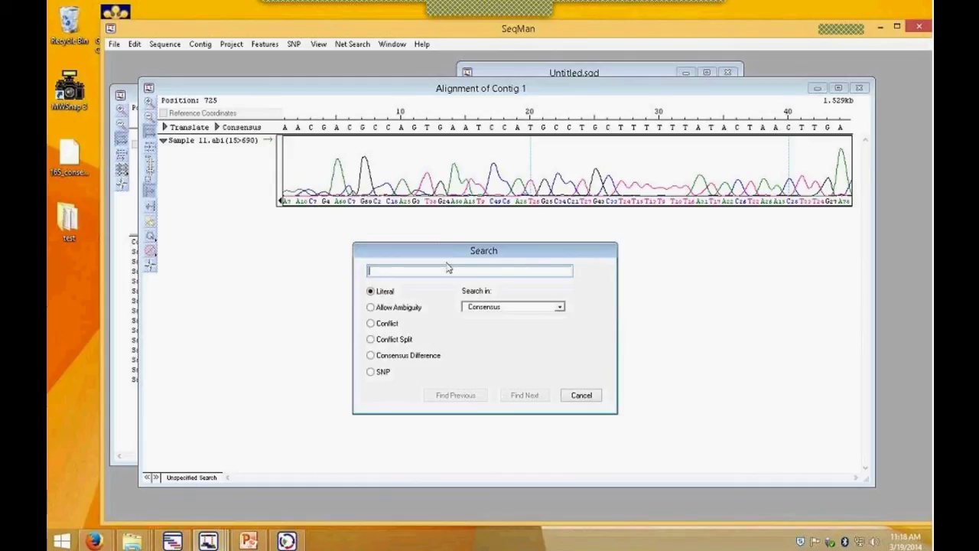
pyautogui.click(371, 323)
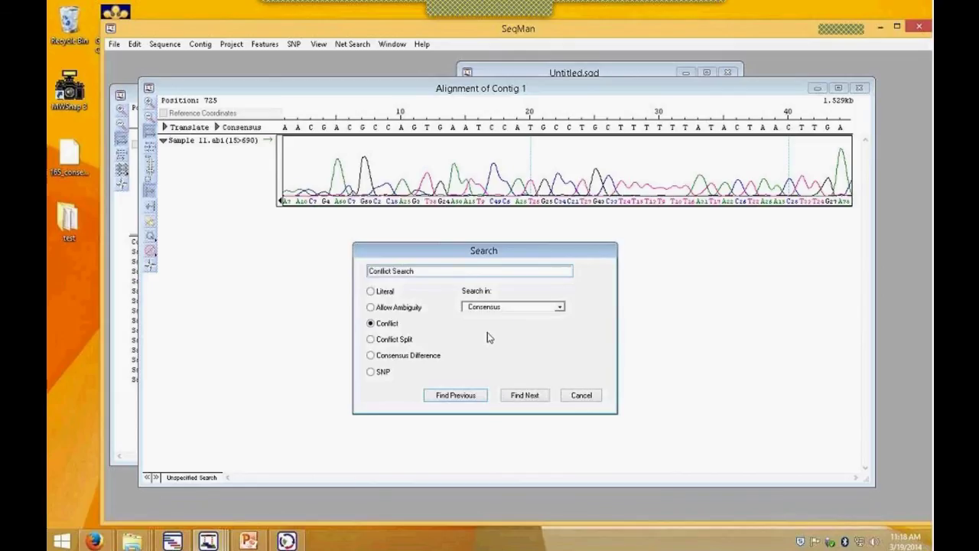
pyautogui.click(525, 395)
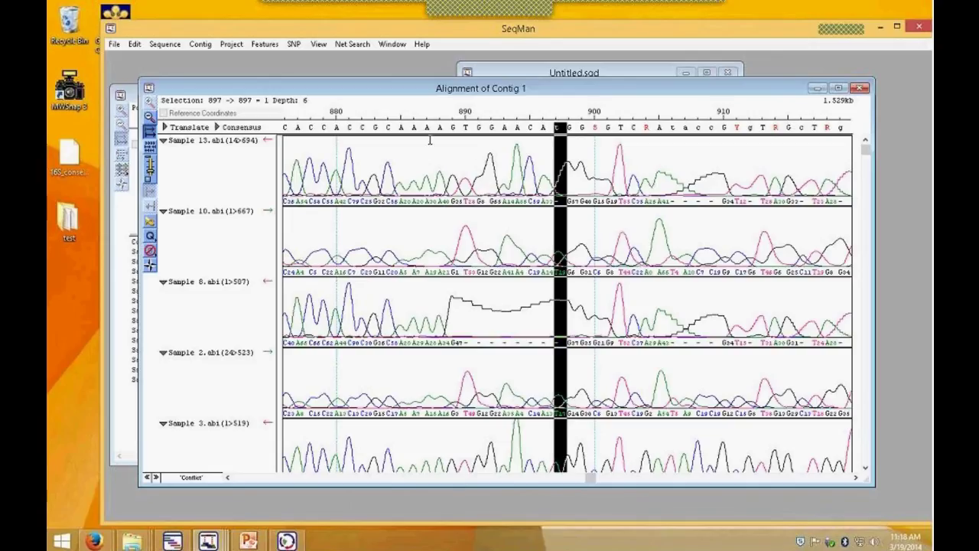
# - Compare the sample traces at consensus position 897 and replace the gap there in Sample 13.abi with T
pyautogui.scroll(-3, 570, 293)
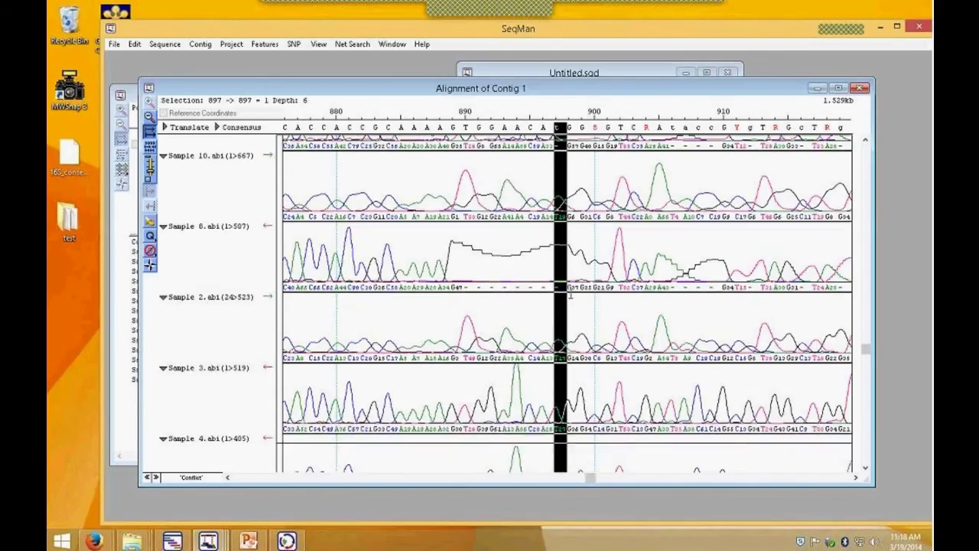
pyautogui.scroll(2, 565, 408)
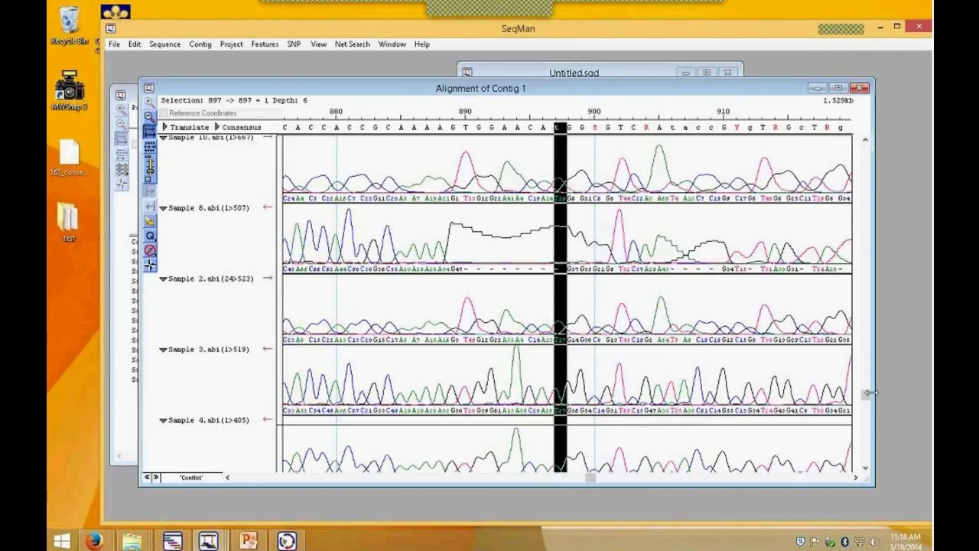
pyautogui.moveTo(865, 394)
pyautogui.mouseDown()
pyautogui.moveTo(862, 184)
pyautogui.moveTo(847, 148)
pyautogui.mouseUp()
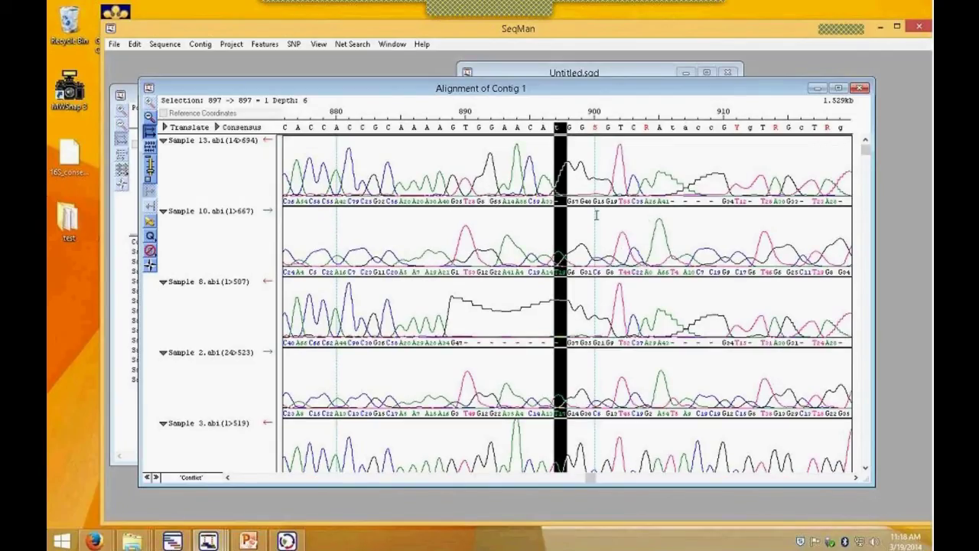
pyautogui.click(560, 201)
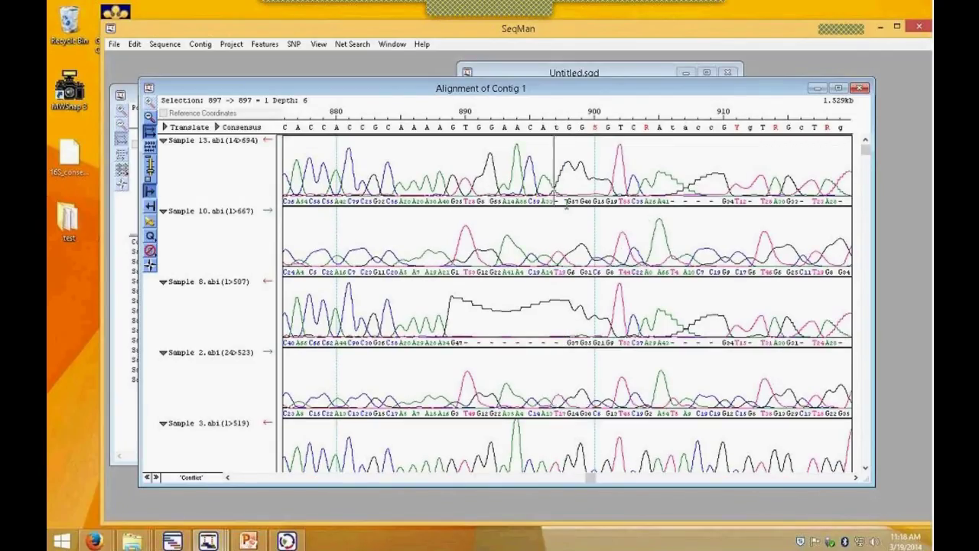
pyautogui.click(556, 200)
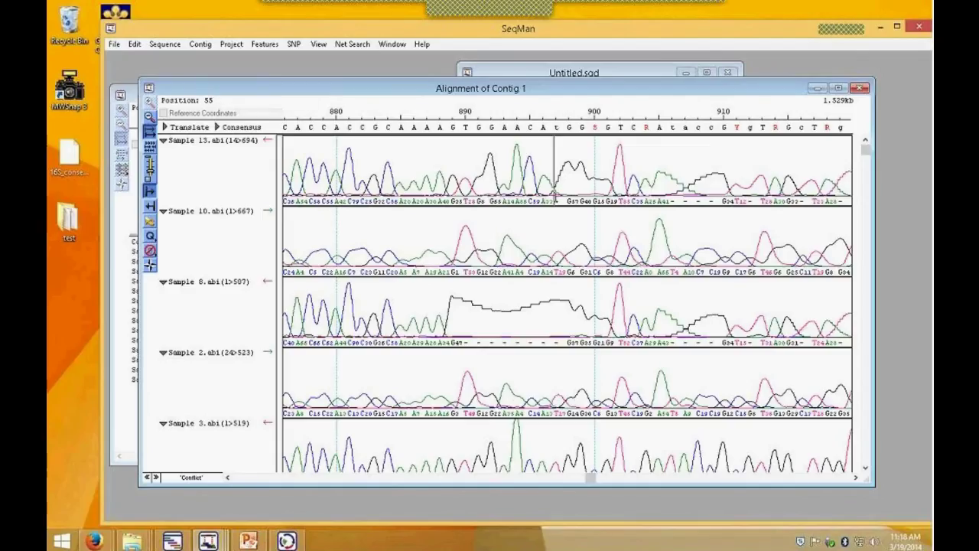
pyautogui.moveTo(557, 201); pyautogui.dragTo(562, 201)
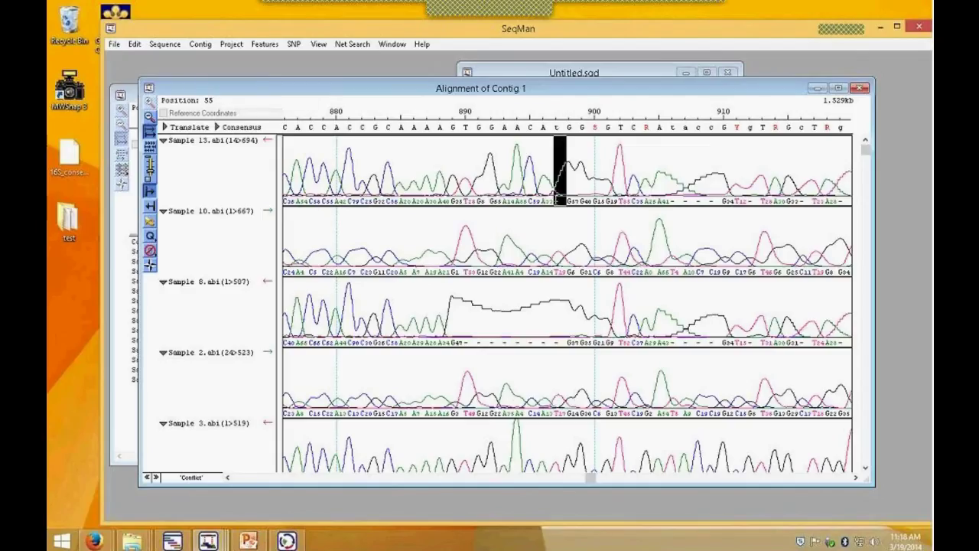
pyautogui.write('t')
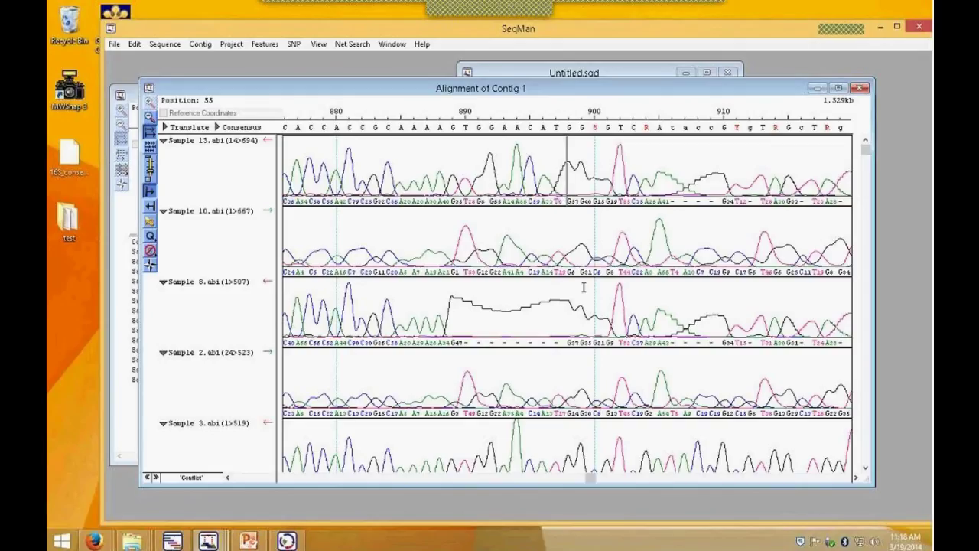
# - Replace the gap at consensus position 897 in Sample 8.abi with T
pyautogui.click(556, 342)
pyautogui.moveTo(556, 342); pyautogui.dragTo(562, 342)
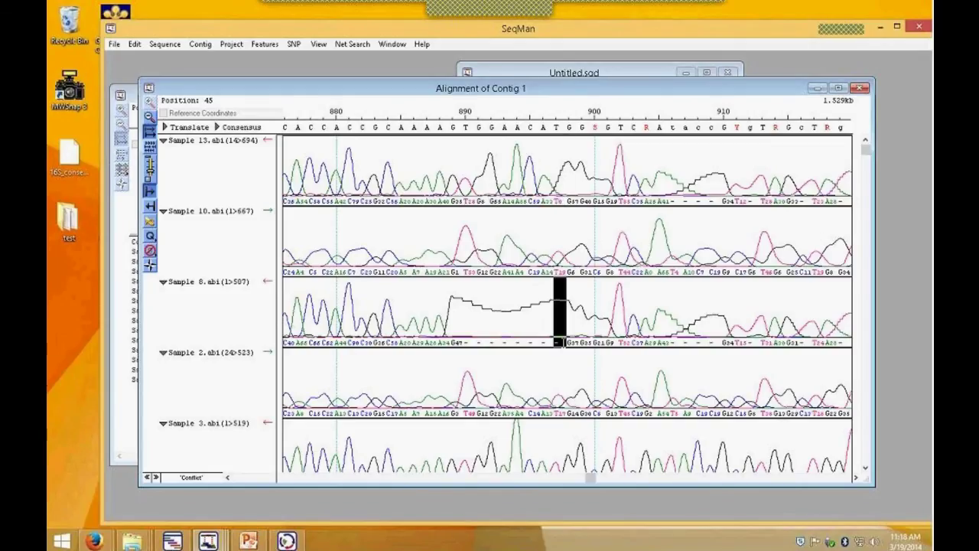
pyautogui.write('t')
# - Review the traces around the ambiguous base S at consensus position 900 and change the conflicting C calls there to G
pyautogui.scroll(-2, 588, 213)
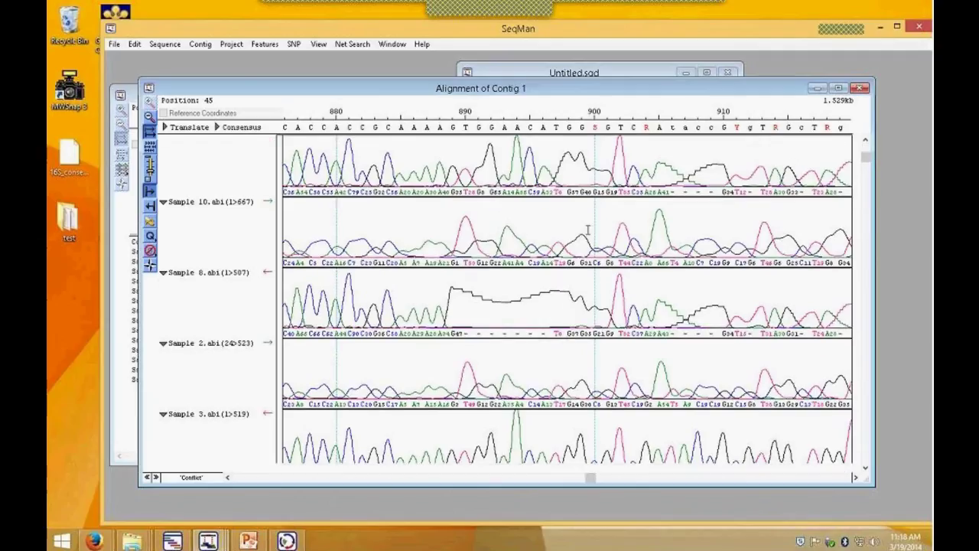
pyautogui.scroll(-3, 587, 345)
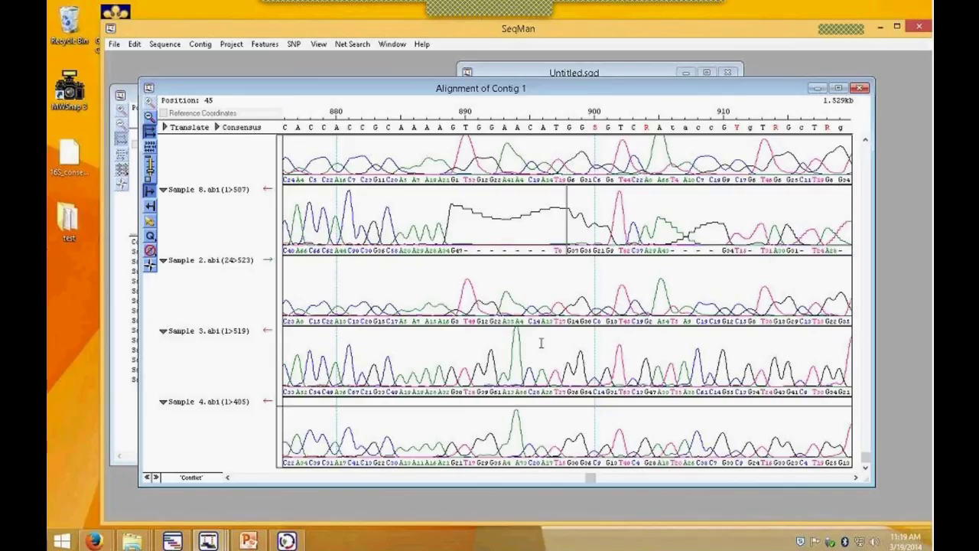
pyautogui.scroll(1, 541, 343)
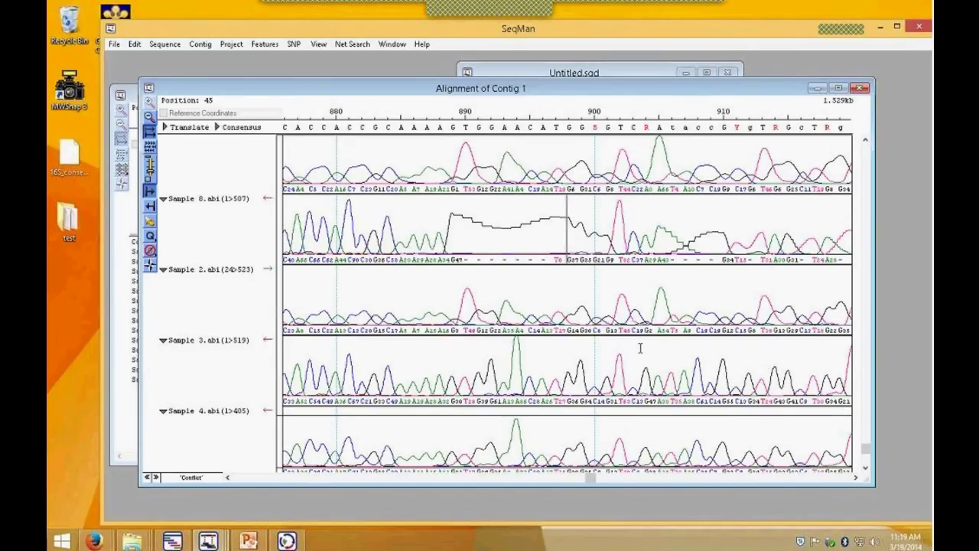
pyautogui.scroll(3, 581, 230)
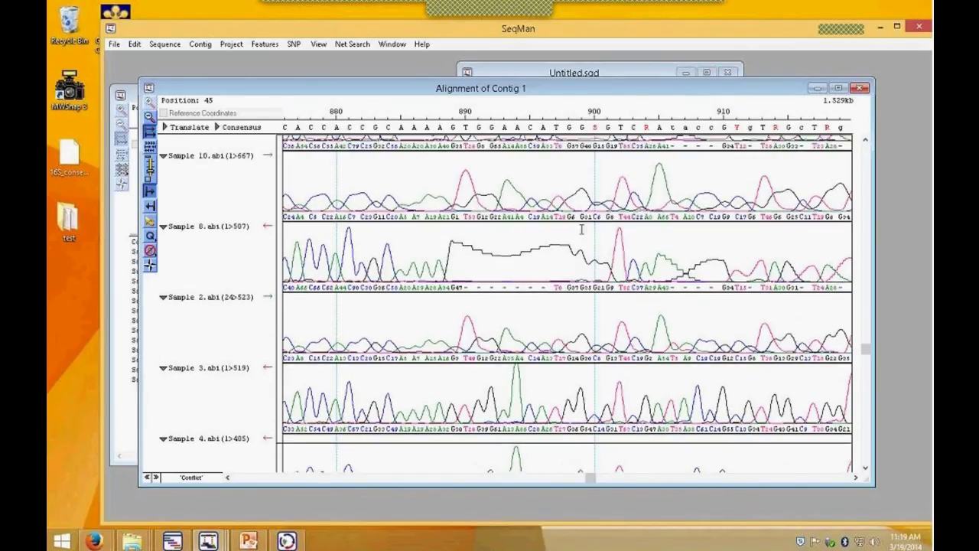
pyautogui.click(865, 146)
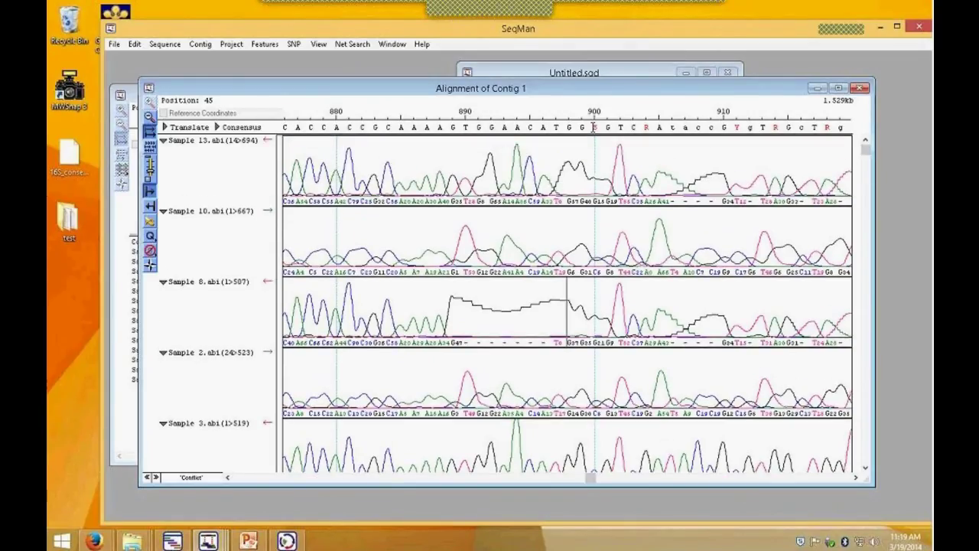
pyautogui.click(596, 127)
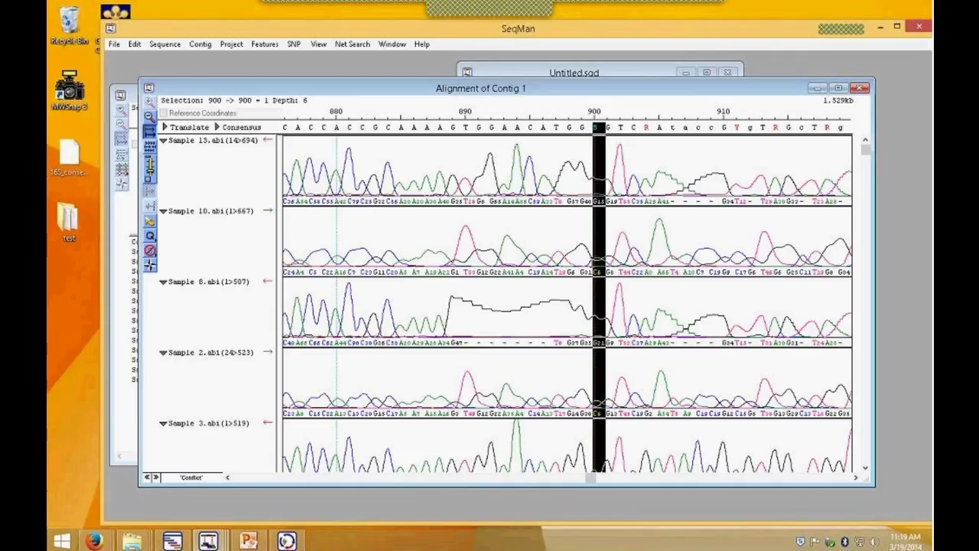
pyautogui.click(594, 263)
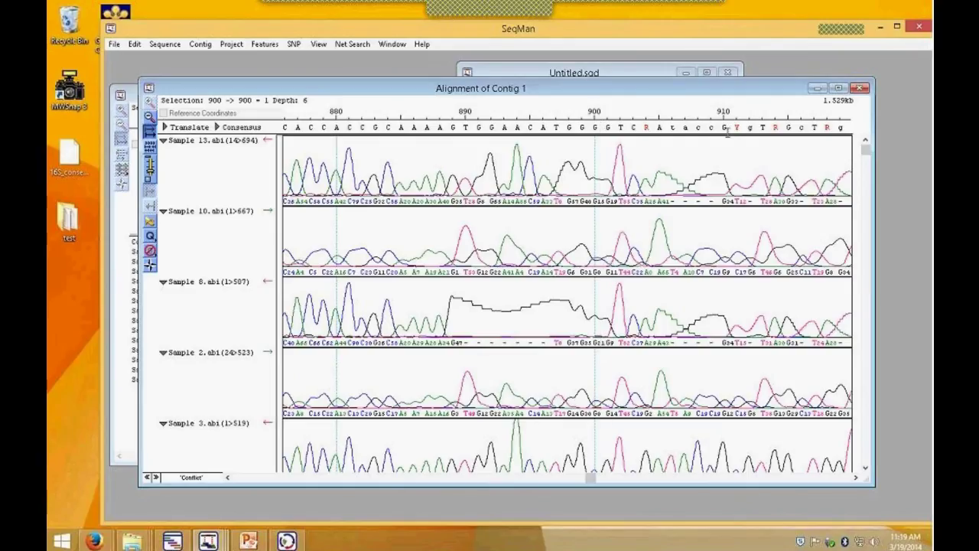
# - Step forward through the following consensus conflicts as far as position 940
pyautogui.click(156, 477)
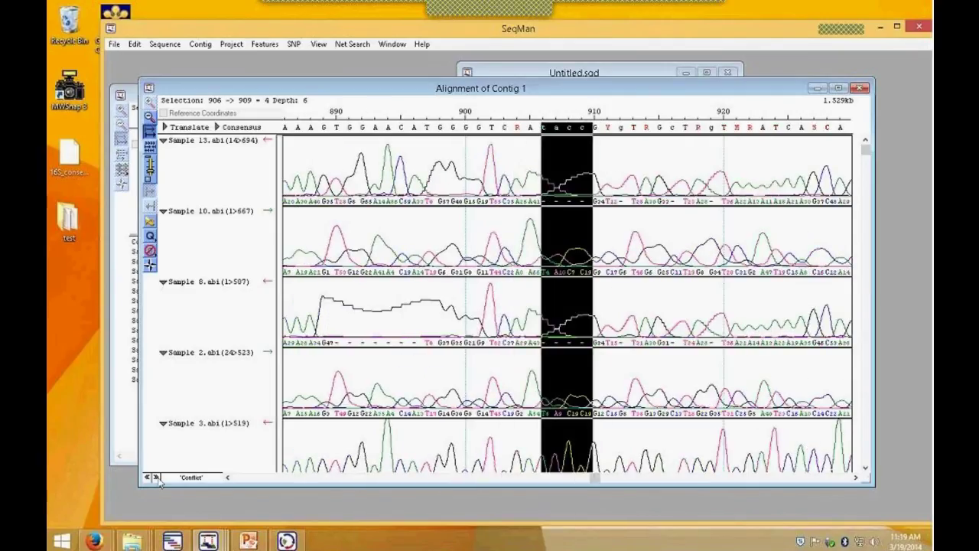
pyautogui.click(155, 477)
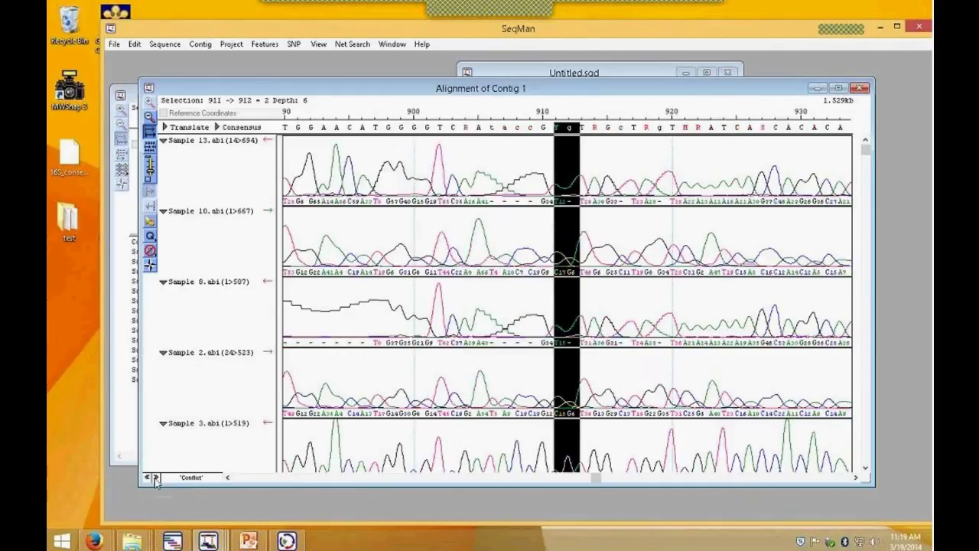
pyautogui.click(156, 476)
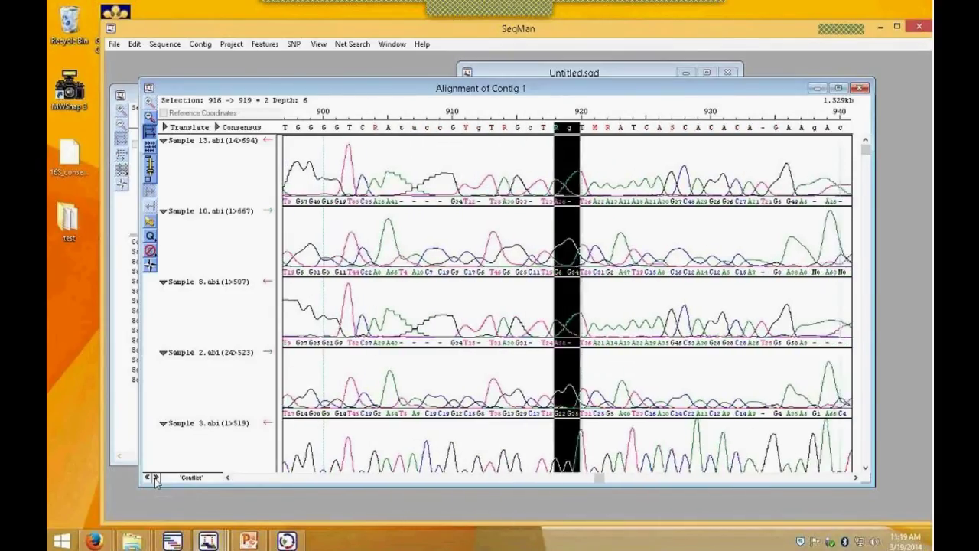
pyautogui.click(156, 477)
pyautogui.click(155, 477)
pyautogui.click(155, 477)
pyautogui.click(155, 477)
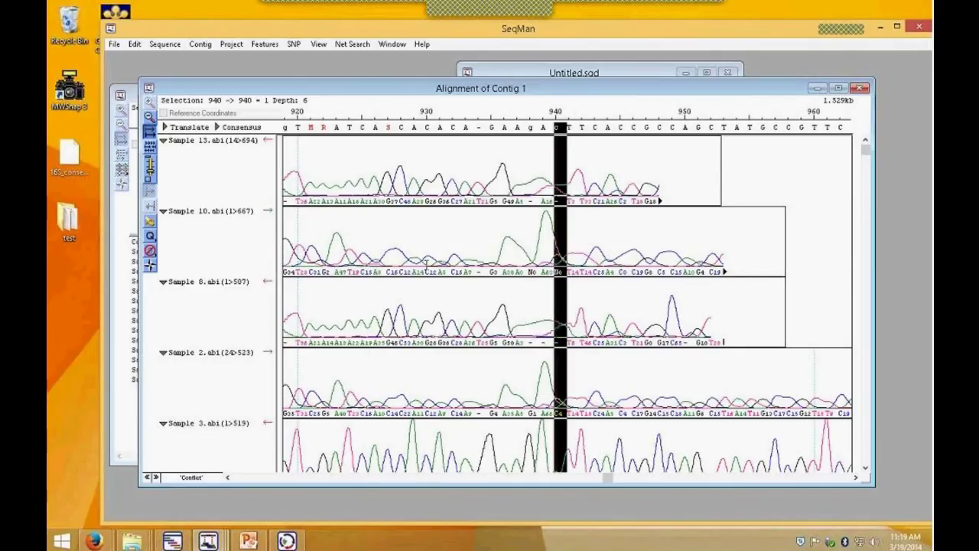
# - Move the alignment window down and collapse the traces of all samples
pyautogui.moveTo(601, 92); pyautogui.dragTo(594, 132)
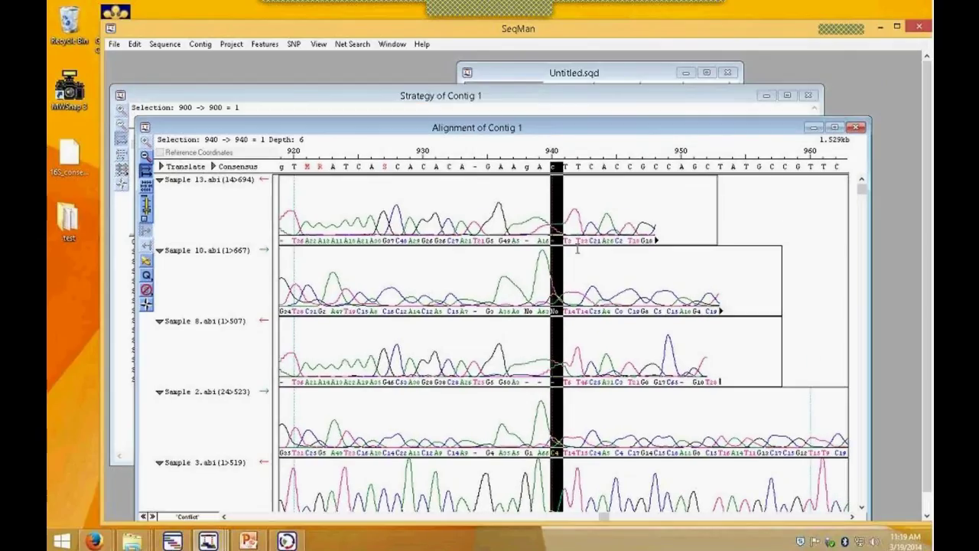
pyautogui.click(158, 250)
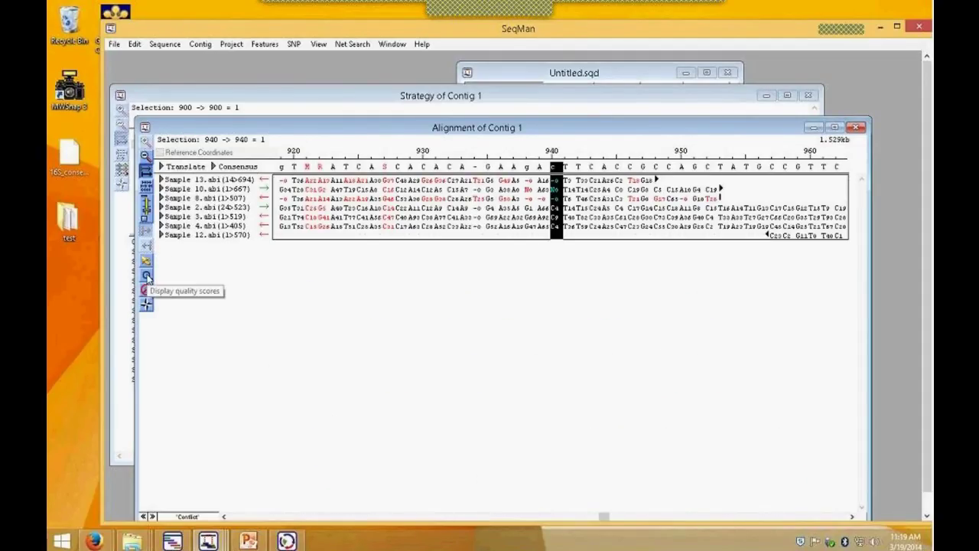
# - Turn off the display of quality scores in the alignment of Contig 1
pyautogui.click(147, 277)
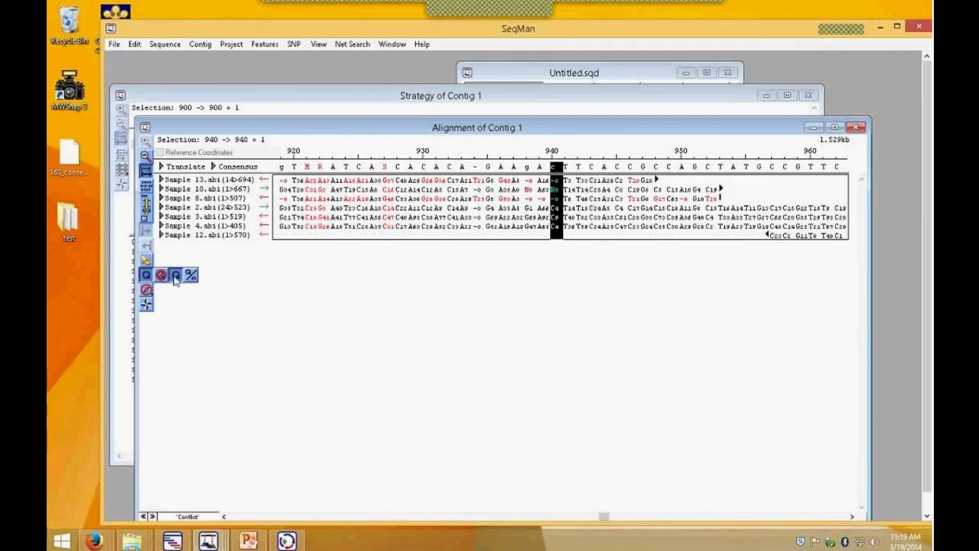
pyautogui.click(162, 276)
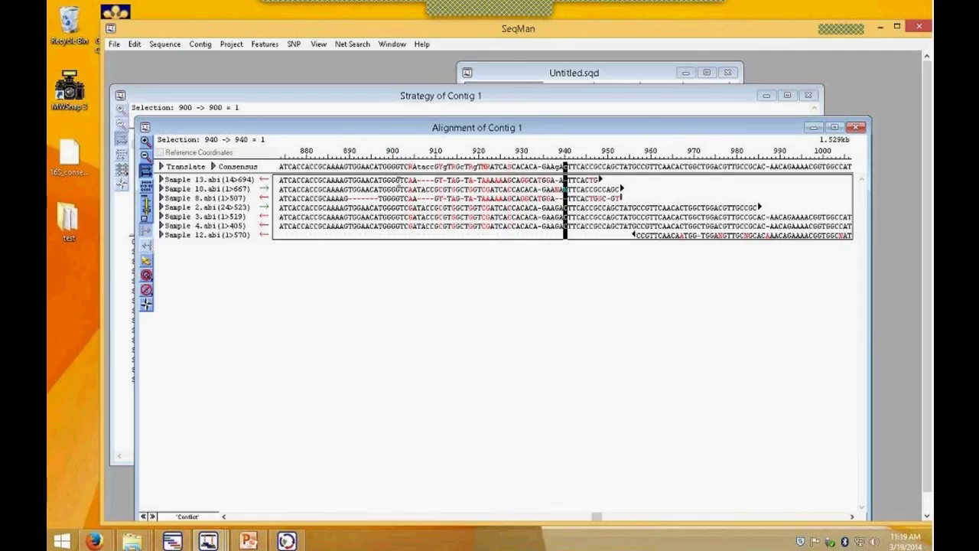
# - Select the end of Sample 13.abi from about consensus position 901 onward and check which online search options are available for it
pyautogui.moveTo(395, 181); pyautogui.dragTo(599, 181)
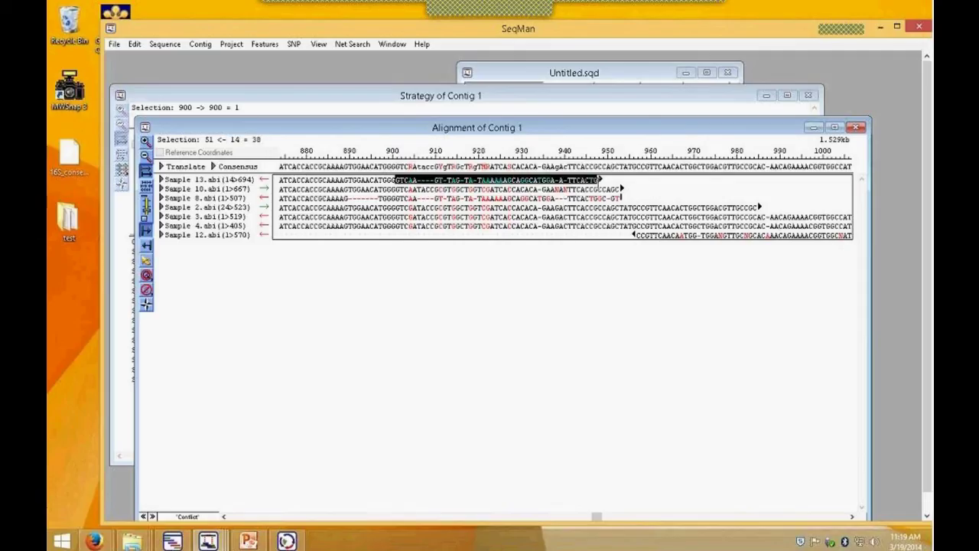
pyautogui.click(350, 45)
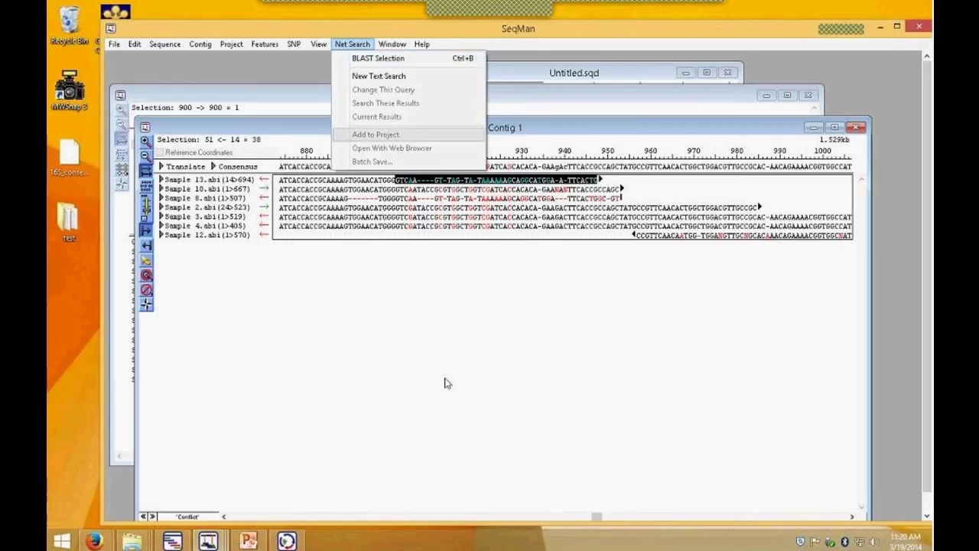
pyautogui.click(448, 383)
pyautogui.moveTo(624, 135); pyautogui.dragTo(621, 179)
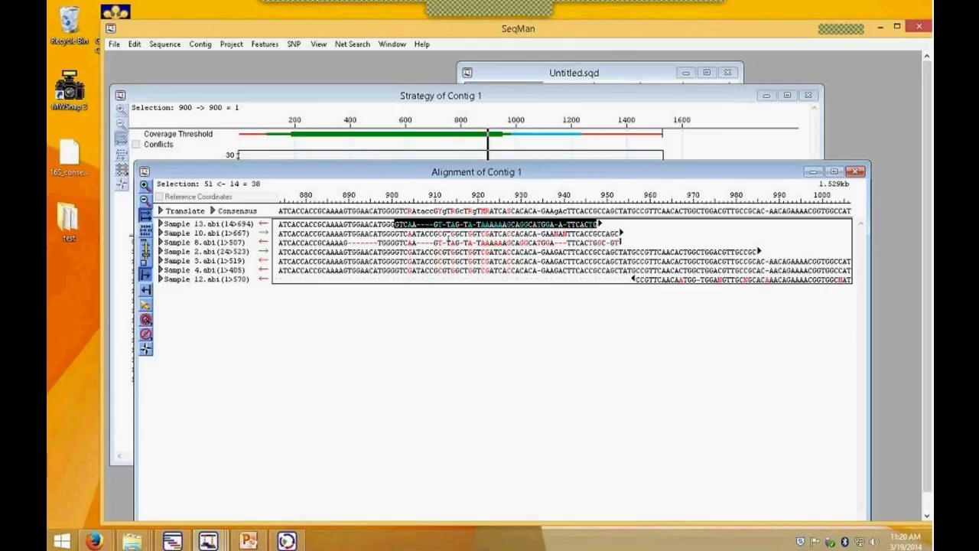
pyautogui.click(380, 224)
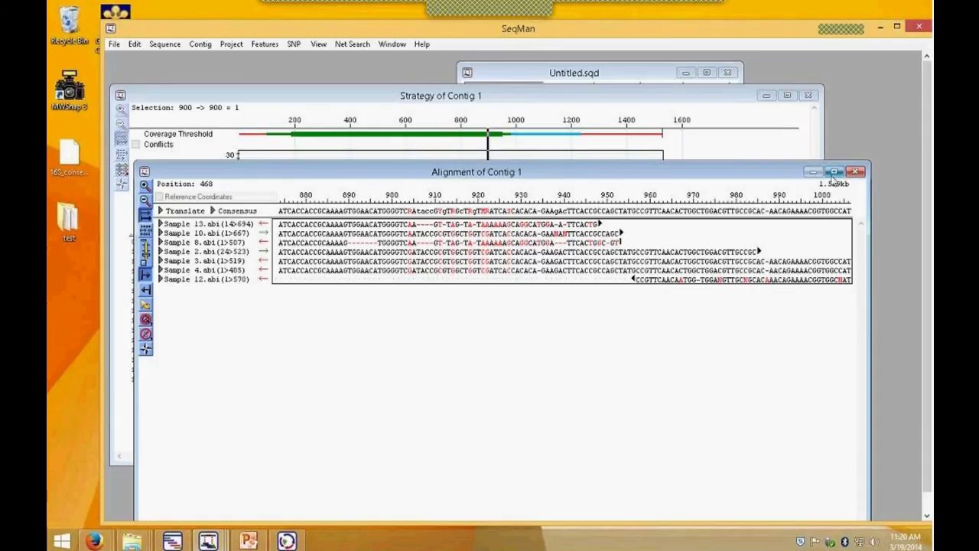
# - Close the alignment and strategy views of Contig 1 and delete the contig from the project
pyautogui.click(855, 171)
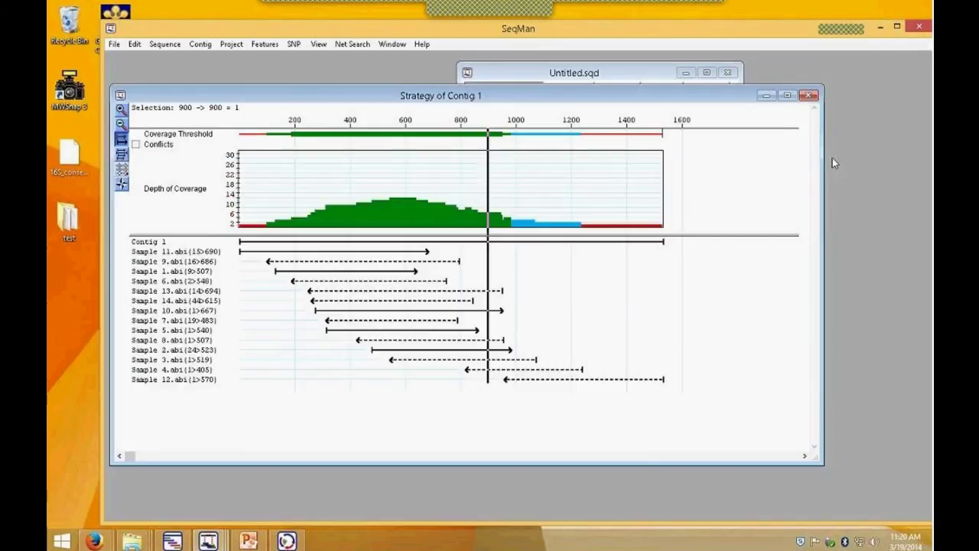
pyautogui.click(809, 96)
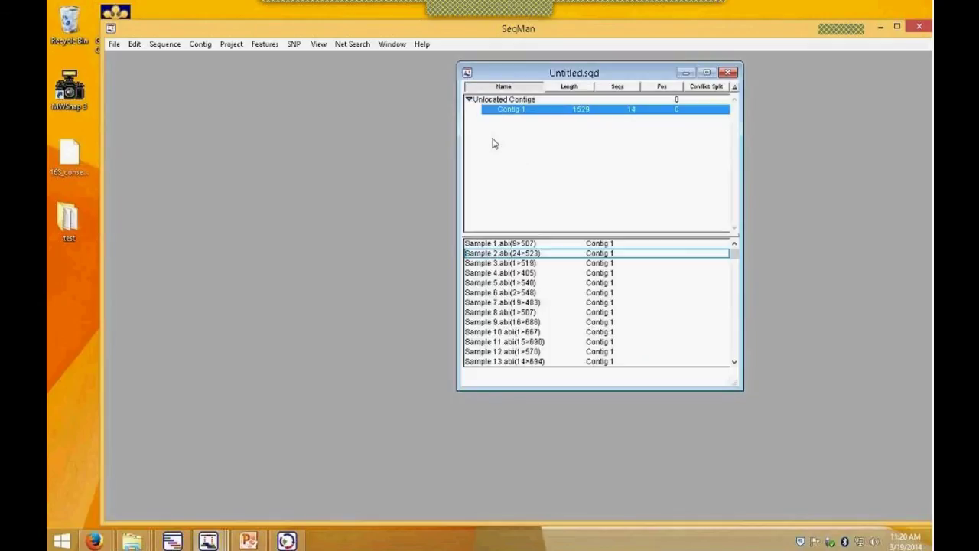
pyautogui.press('Delete')
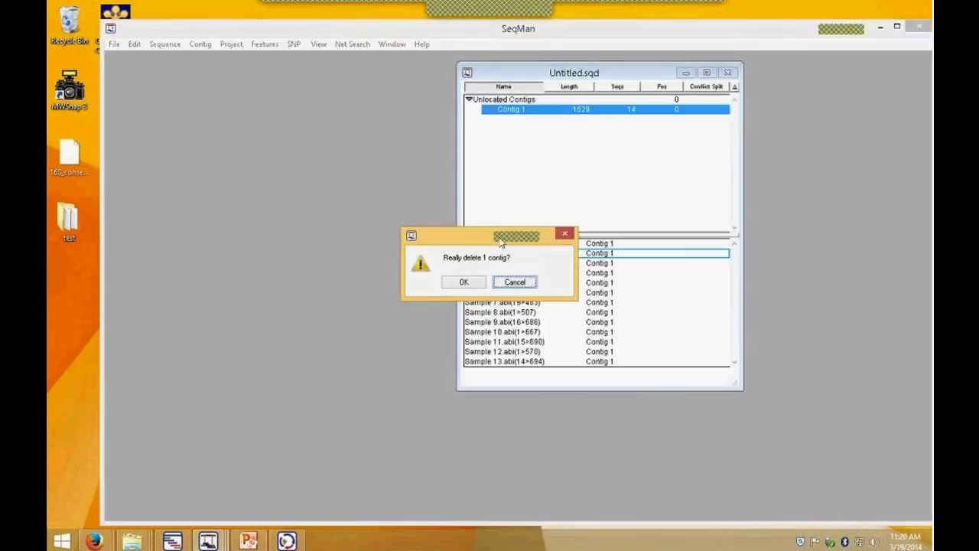
pyautogui.click(464, 282)
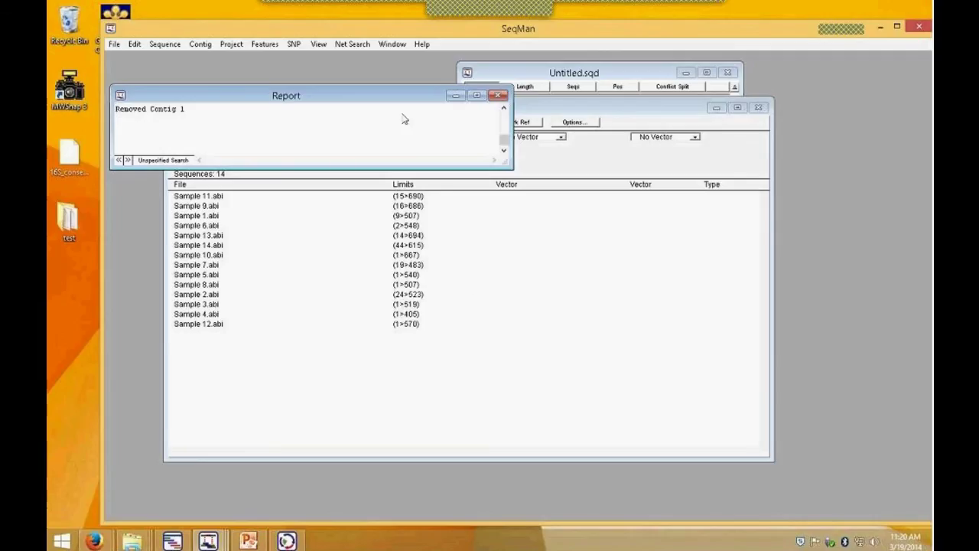
# - Assign the Janus vector to all 14 unassembled sequences
pyautogui.click(480, 98)
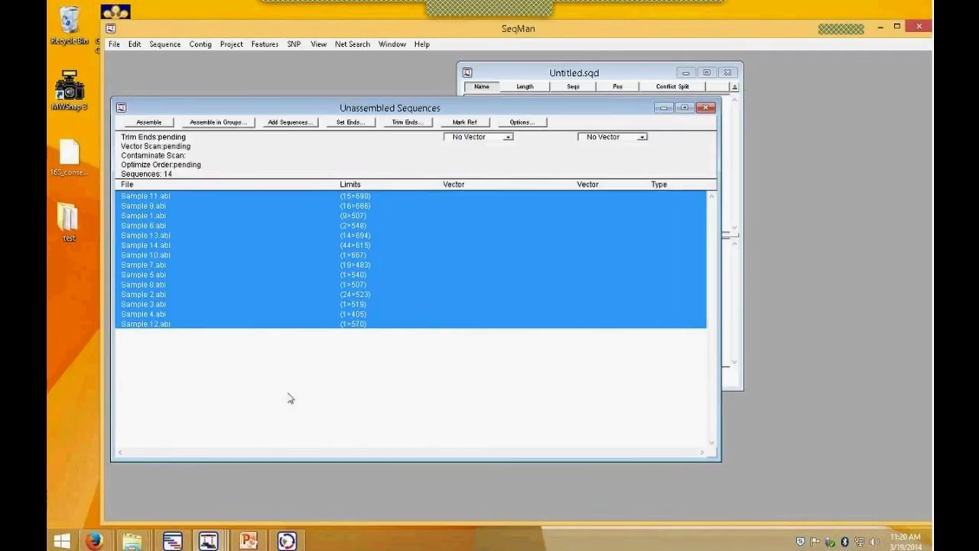
pyautogui.click(507, 137)
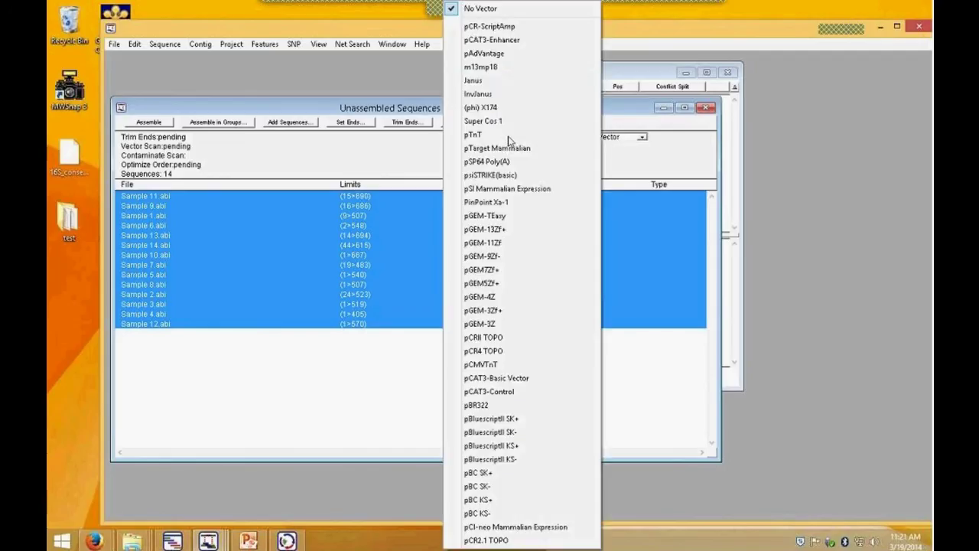
pyautogui.click(486, 82)
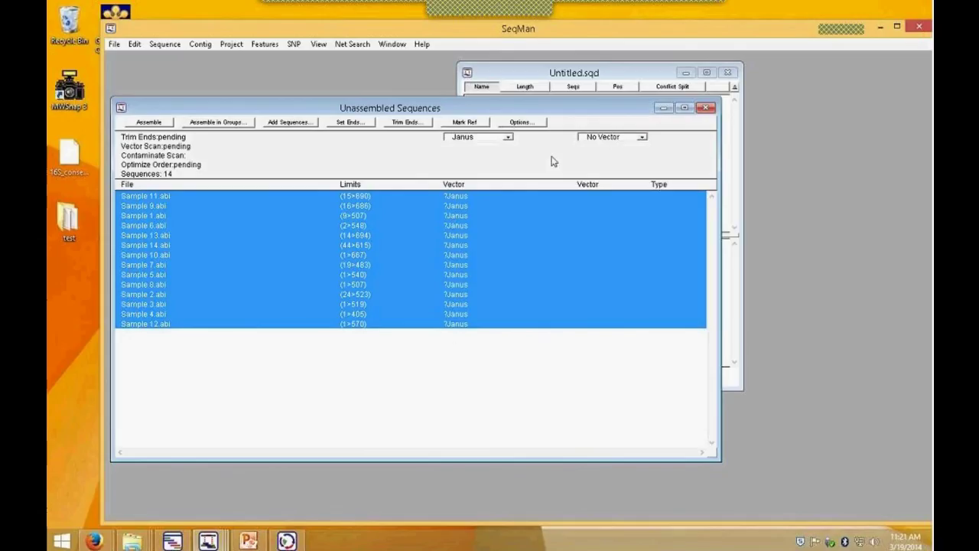
# - Run the pending end trimming, vector scan and order optimization on the unassembled sequences and dismiss the report
pyautogui.click(524, 123)
pyautogui.click(586, 388)
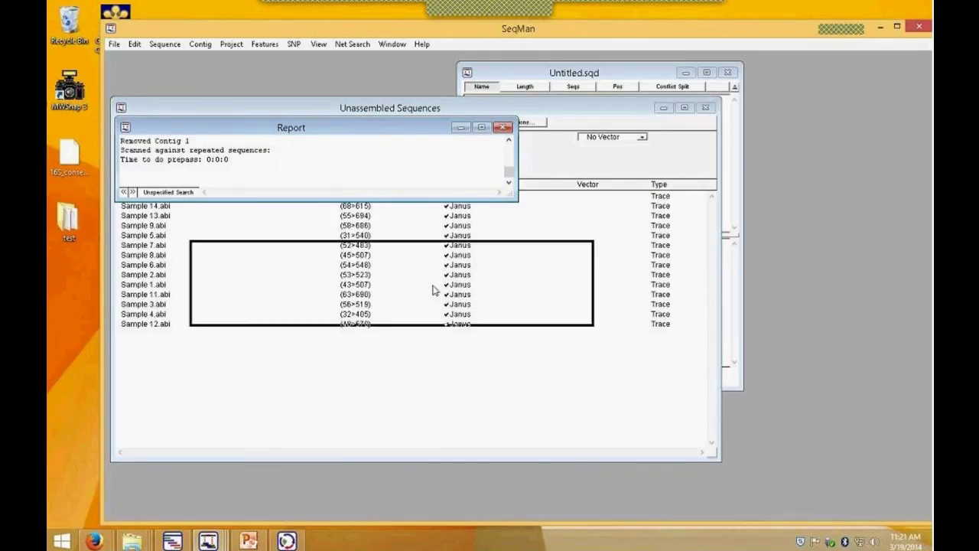
pyautogui.moveTo(490, 375); pyautogui.dragTo(490, 375)
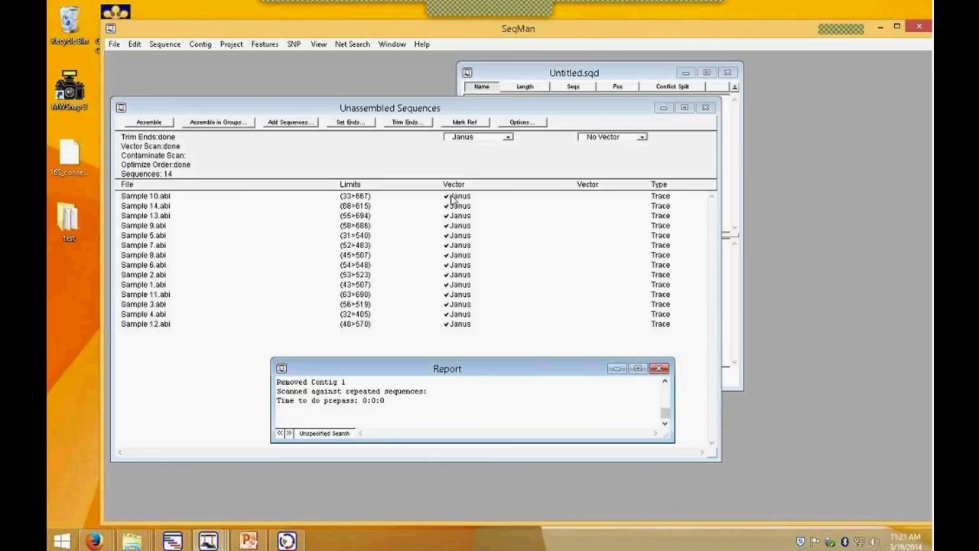
pyautogui.click(659, 370)
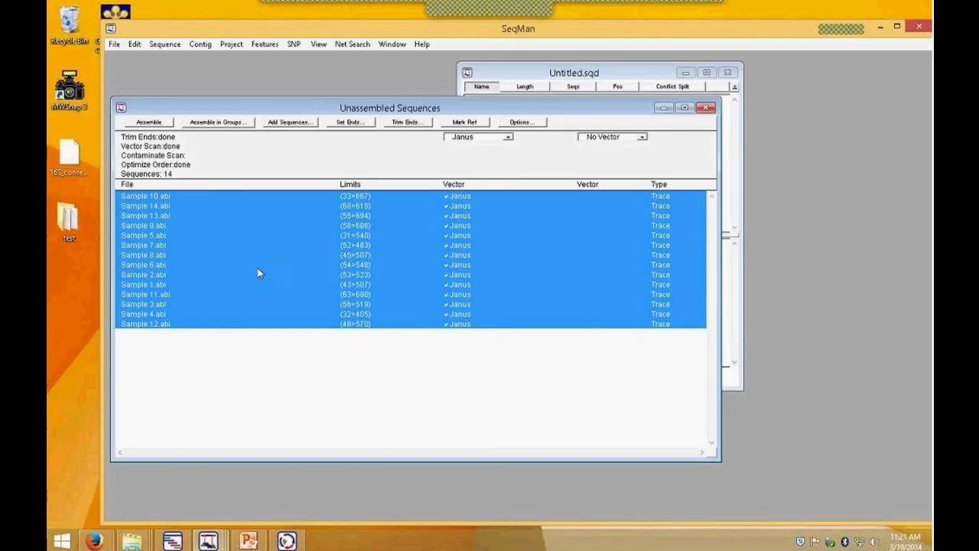
pyautogui.click(165, 44)
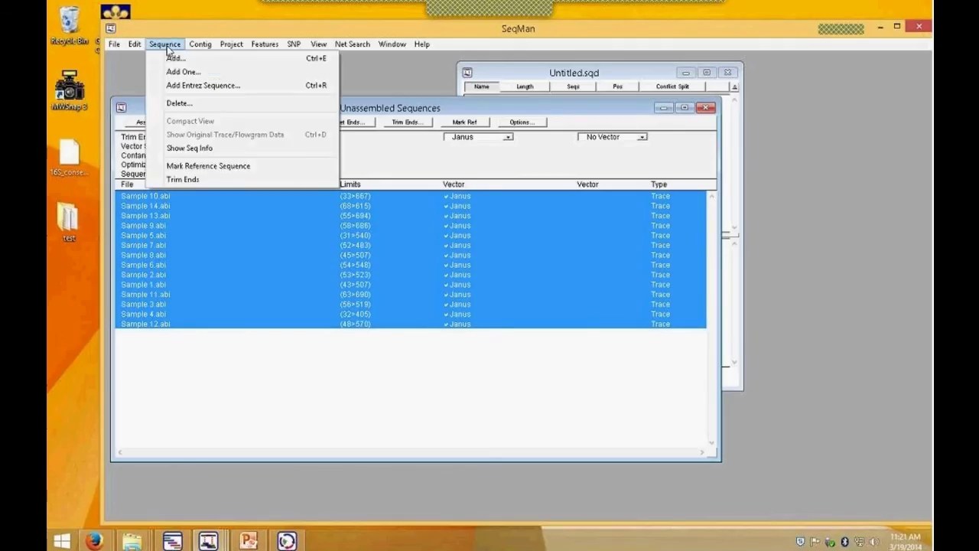
pyautogui.moveTo(201, 45)
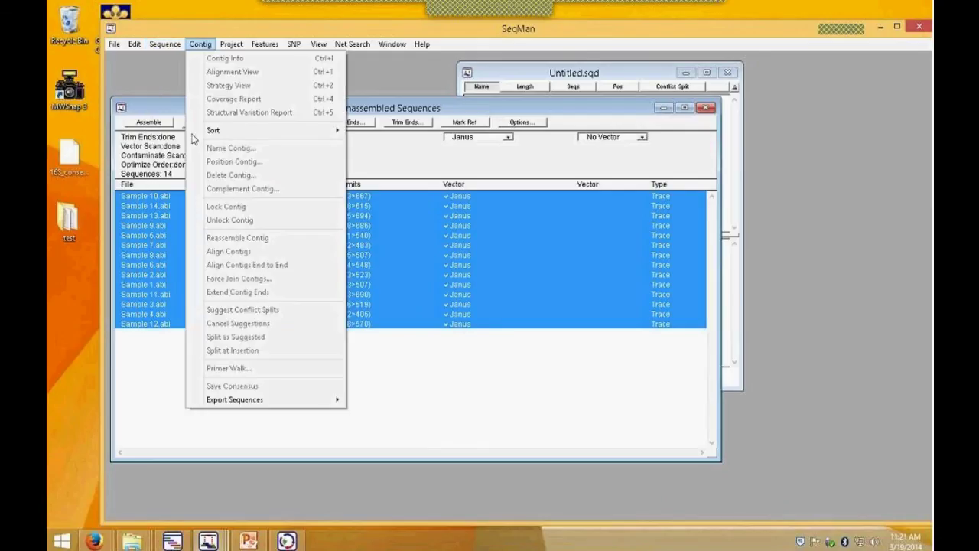
pyautogui.moveTo(235, 404)
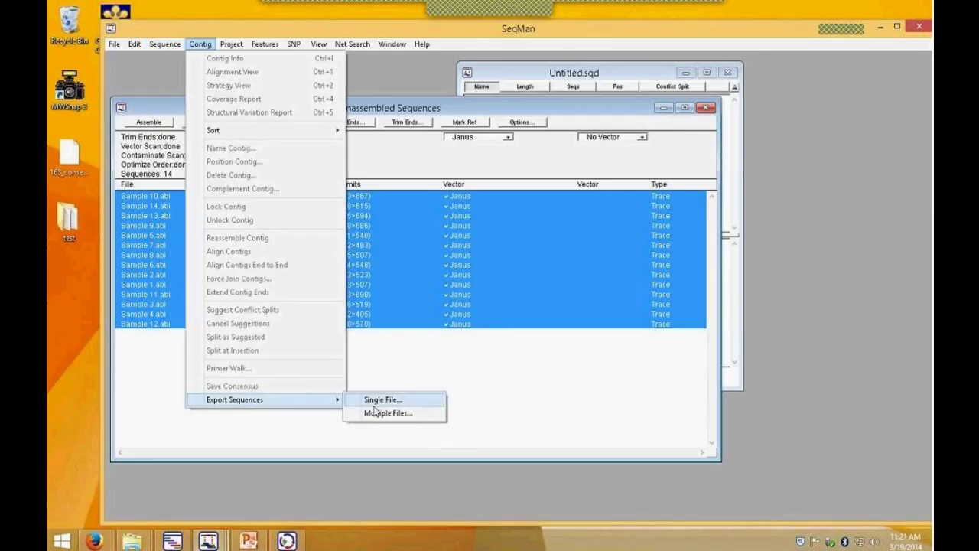
pyautogui.click(557, 386)
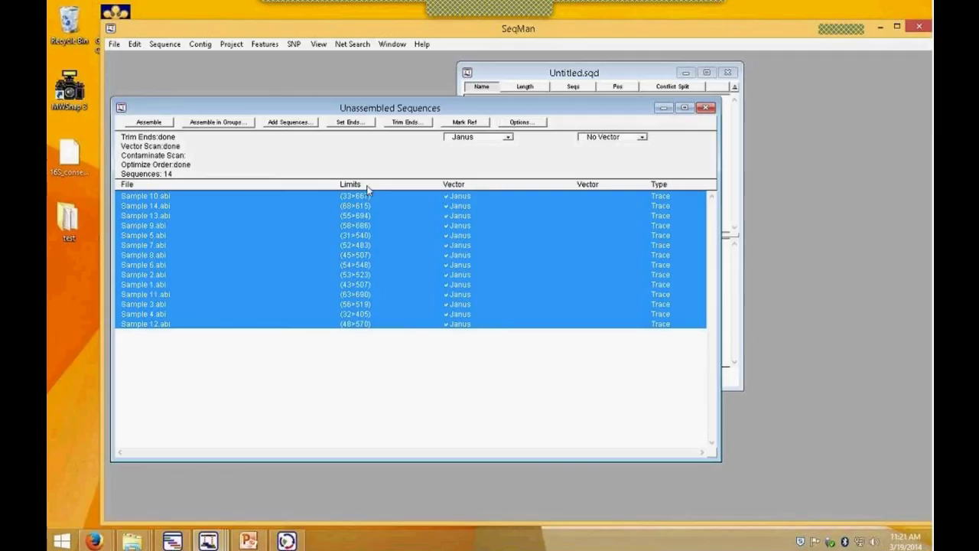
# - Set the quality stringency for end trimming to Low and defer the scan
pyautogui.click(395, 126)
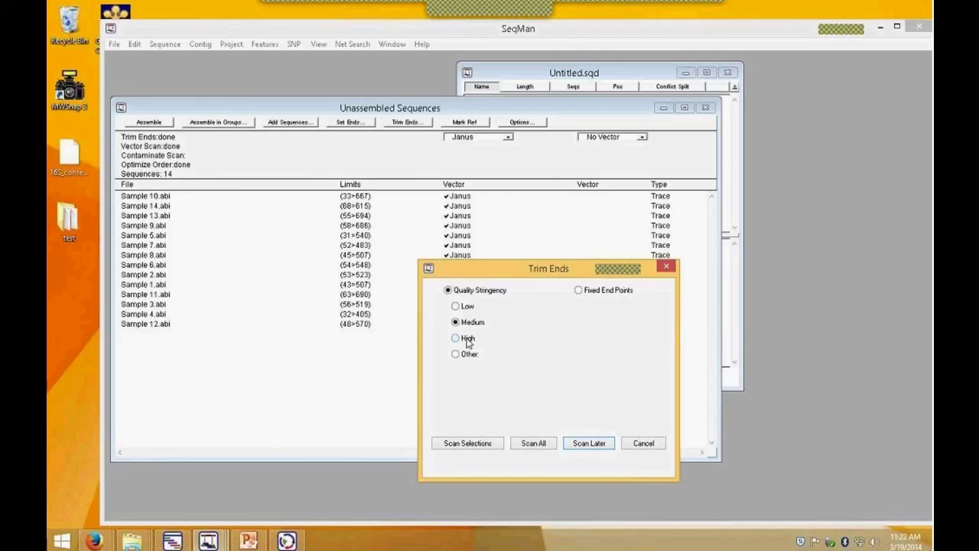
pyautogui.click(457, 356)
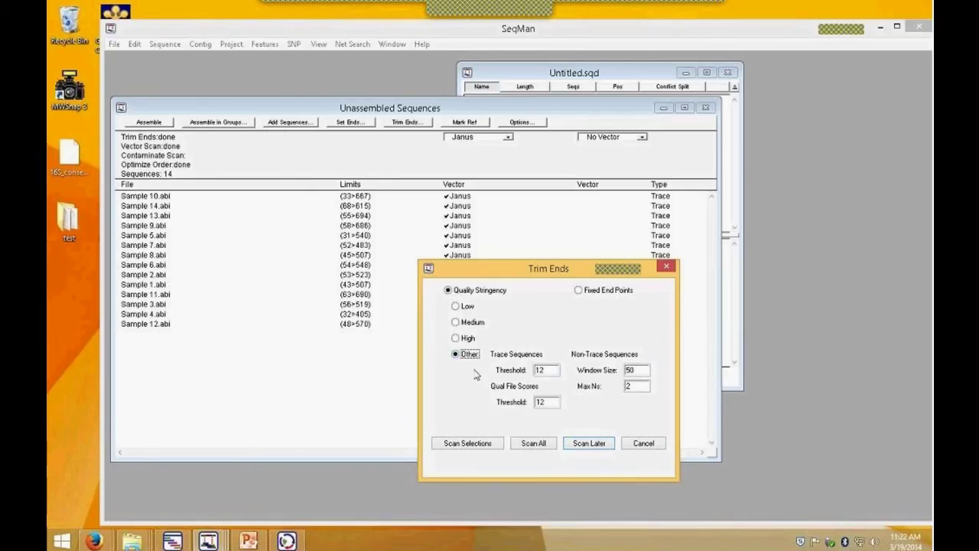
pyautogui.click(457, 322)
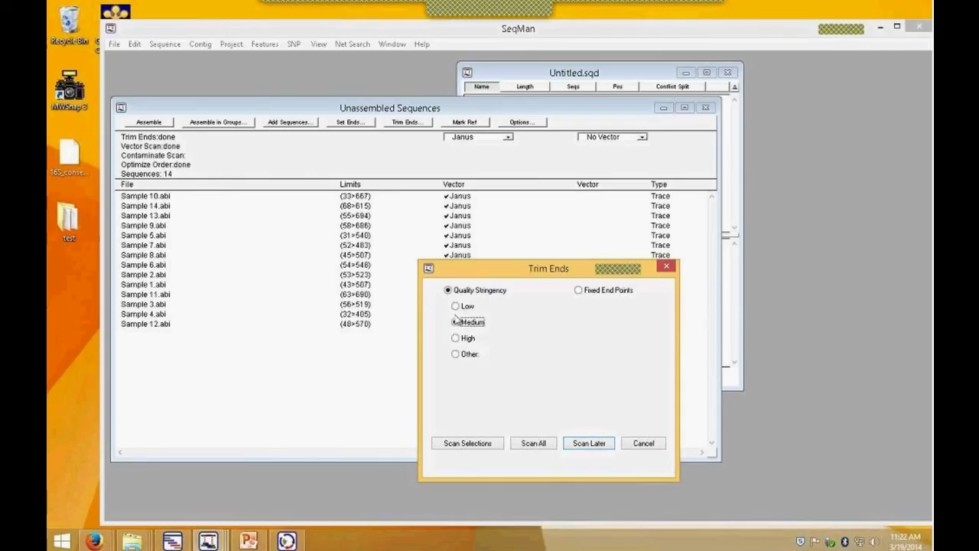
pyautogui.click(456, 306)
pyautogui.click(590, 444)
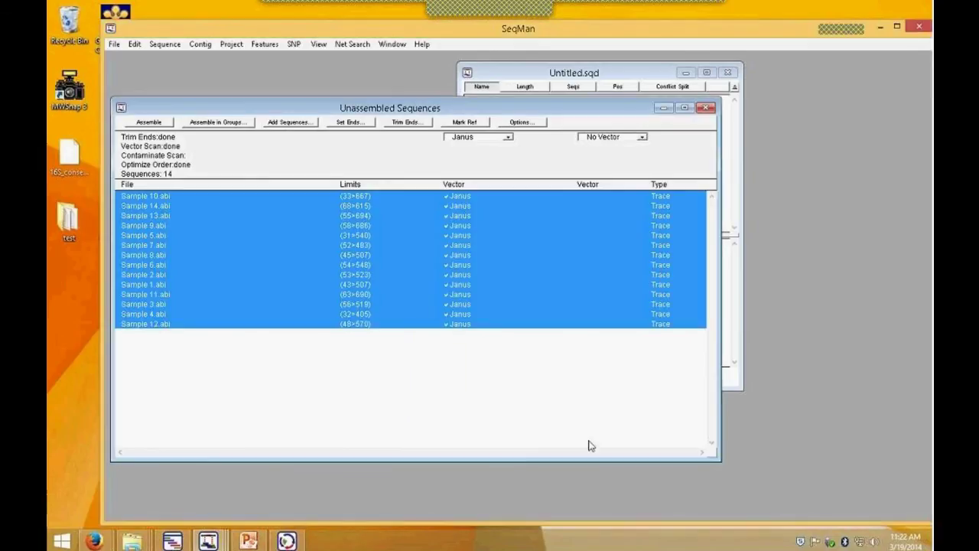
# - Assemble the 14 sequences and open the alignment of the resulting contig
pyautogui.click(158, 123)
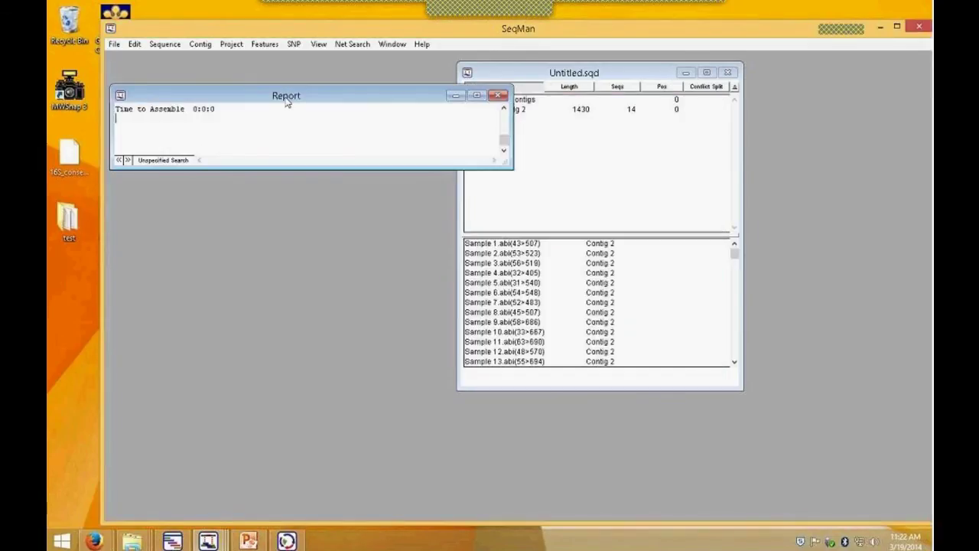
pyautogui.moveTo(329, 100); pyautogui.dragTo(346, 211)
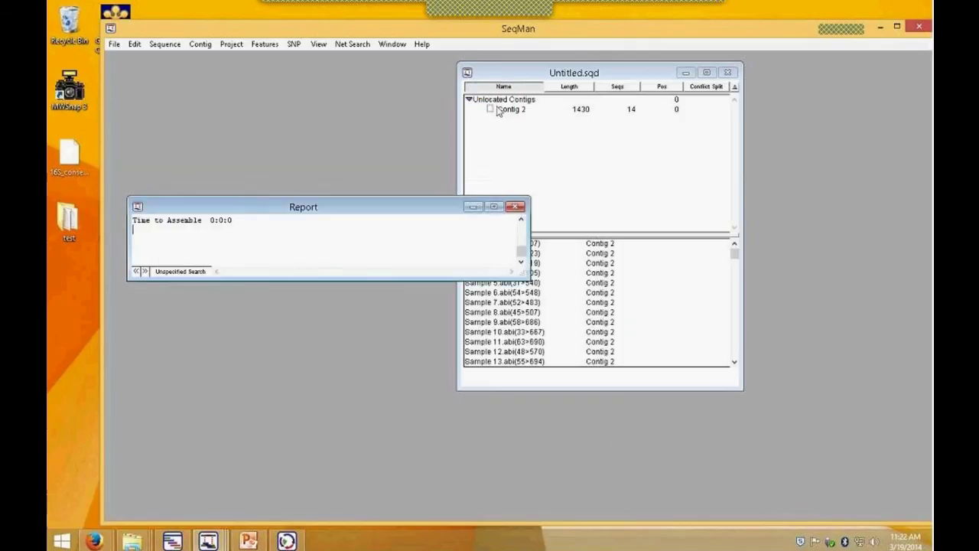
pyautogui.click(575, 68)
pyautogui.doubleClick(520, 110)
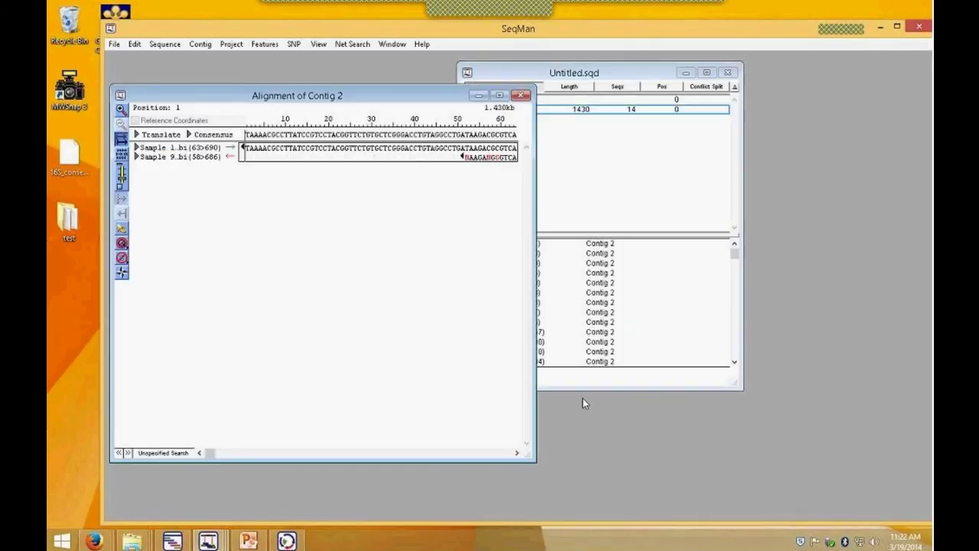
# - Enlarge the alignment window and expand the traces of all samples
pyautogui.moveTo(534, 461); pyautogui.dragTo(900, 494)
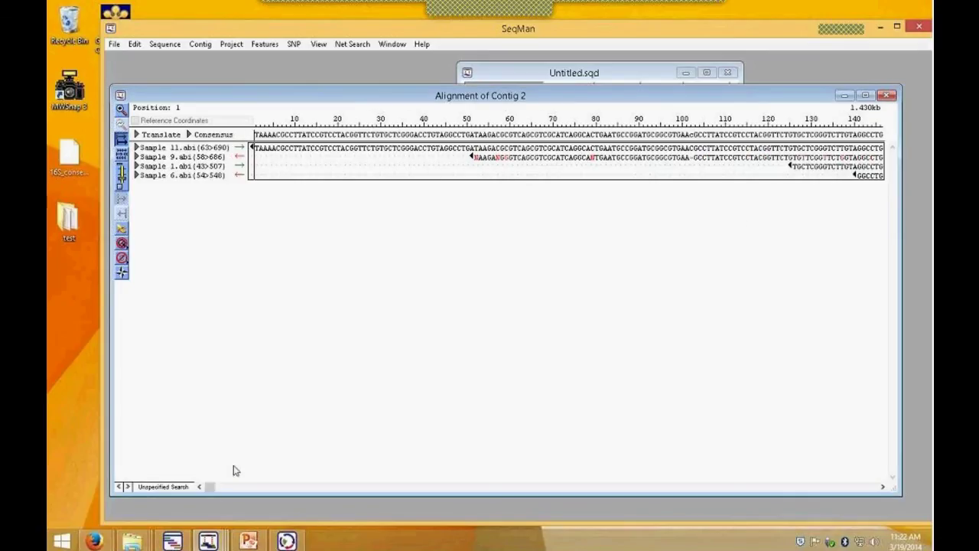
pyautogui.moveTo(212, 486); pyautogui.dragTo(197, 516)
pyautogui.moveTo(387, 97); pyautogui.dragTo(388, 107)
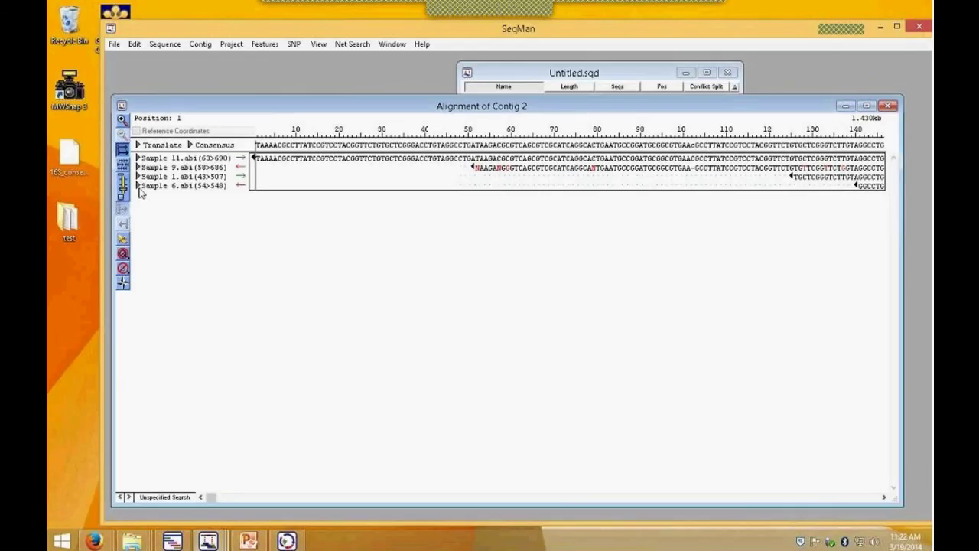
pyautogui.keyDown('alt'); pyautogui.click(139, 186); pyautogui.keyUp('alt')
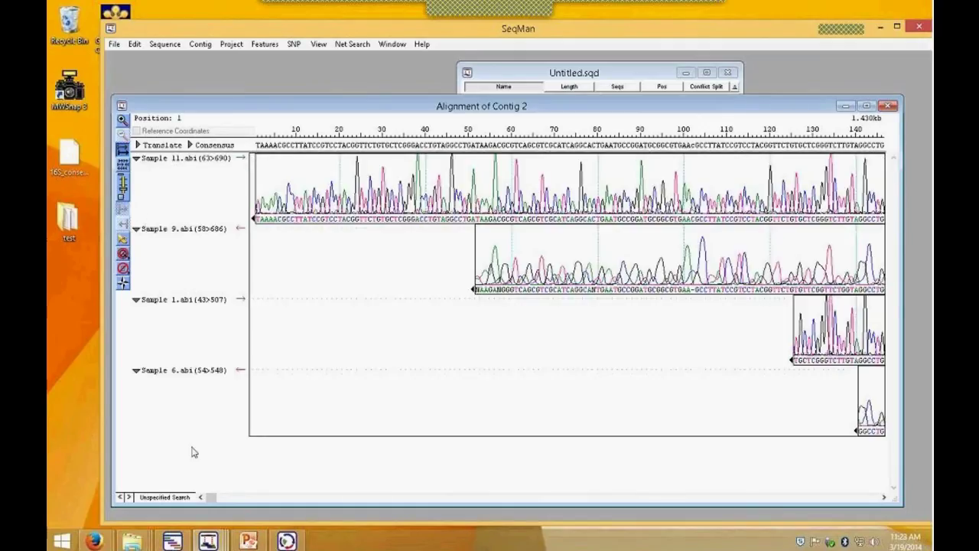
# - Run a Conflict search in the consensus and examine the conflict at position 102 between Sample 11.abi and Sample 9.abi
pyautogui.click(163, 498)
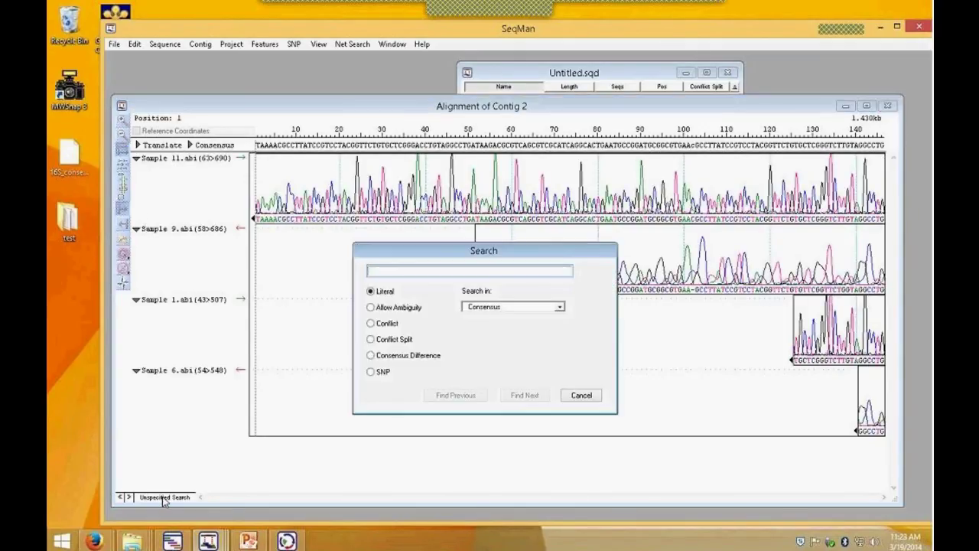
pyautogui.click(371, 324)
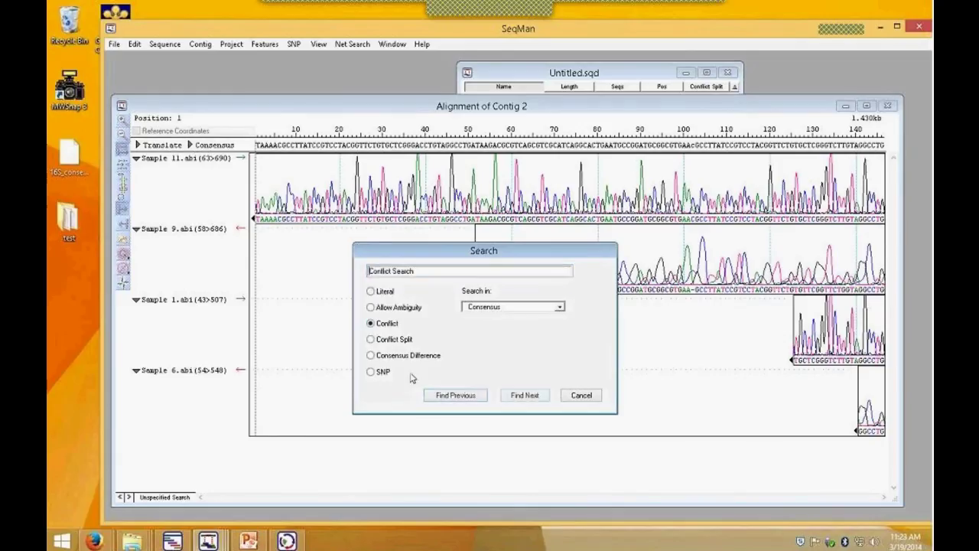
pyautogui.click(525, 396)
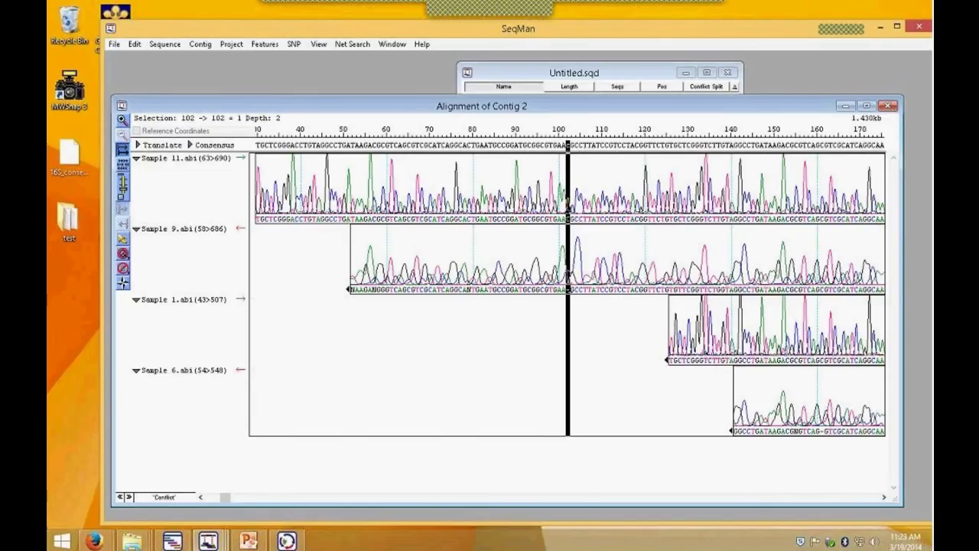
pyautogui.click(575, 289)
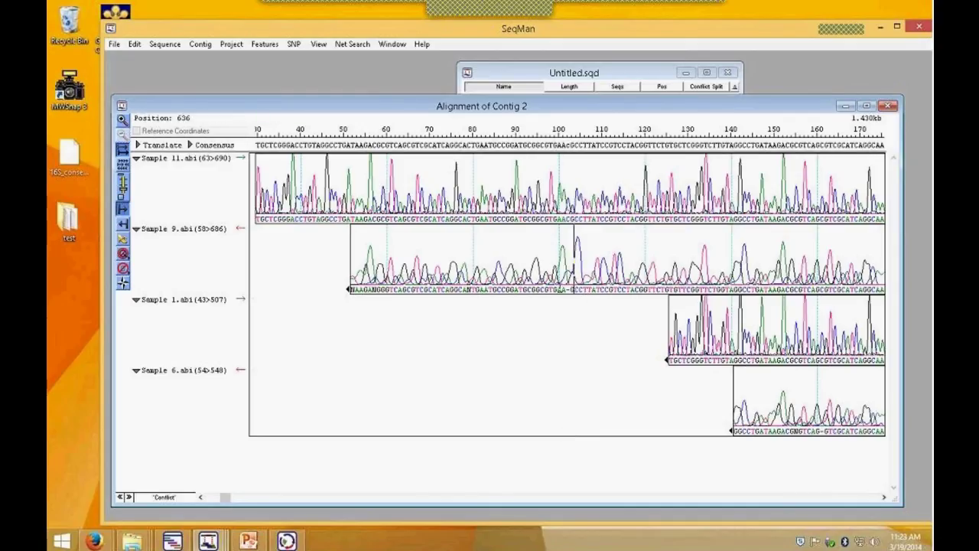
pyautogui.click(566, 151)
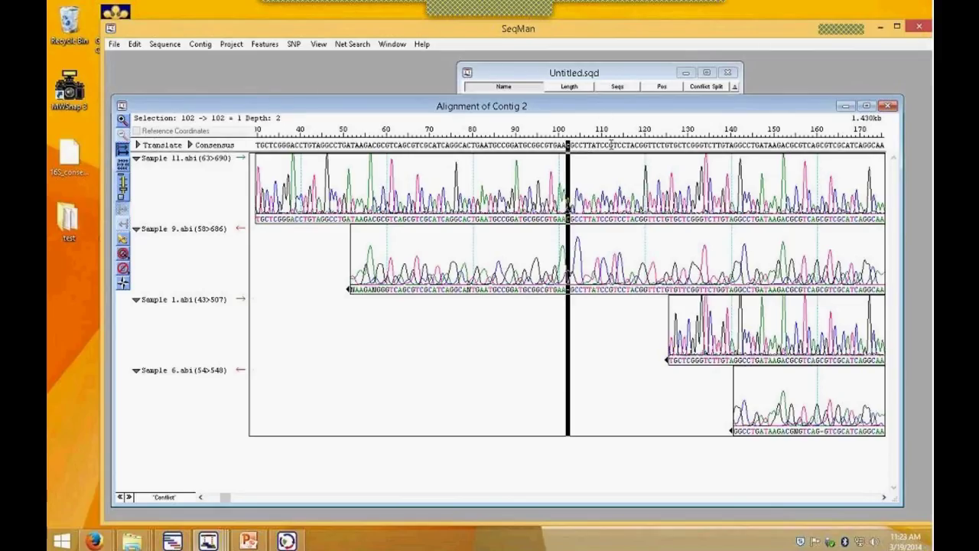
# - Display the base-call quality scores on the traces around position 102 and hide them again
pyautogui.moveTo(602, 109); pyautogui.dragTo(612, 115)
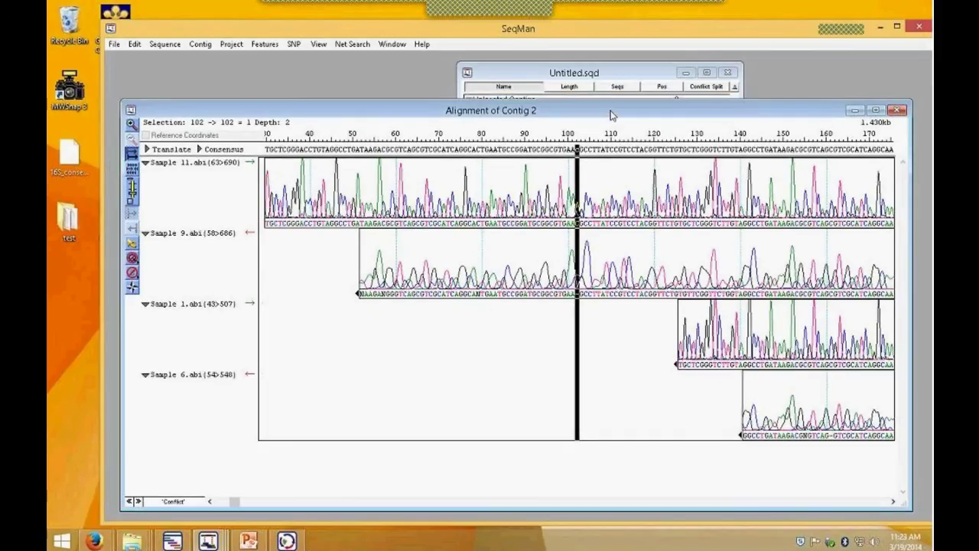
pyautogui.moveTo(133, 259); pyautogui.dragTo(161, 261)
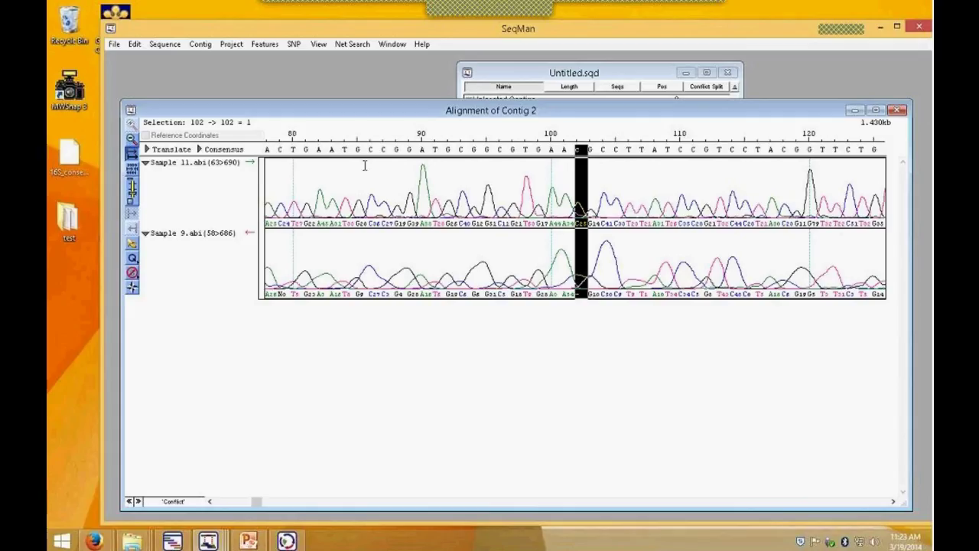
pyautogui.click(133, 259)
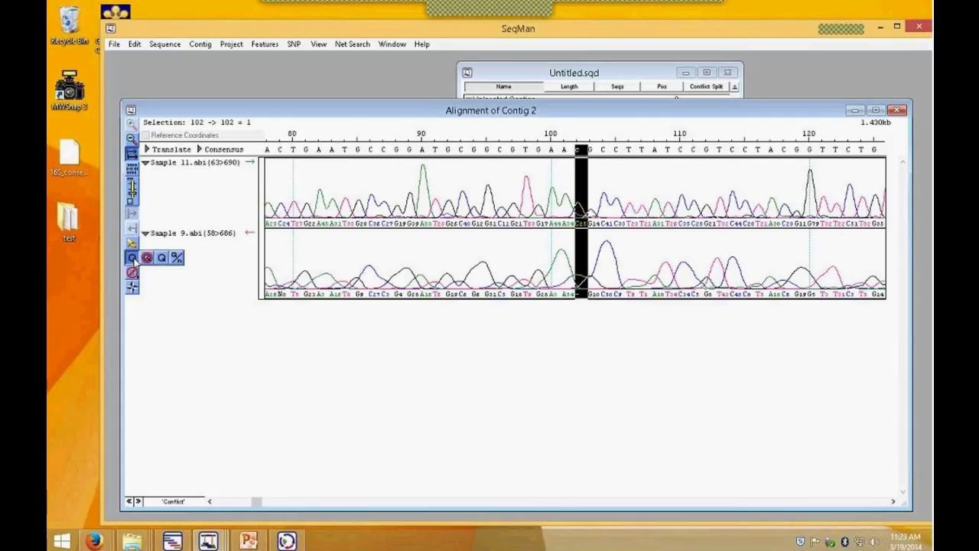
pyautogui.click(147, 257)
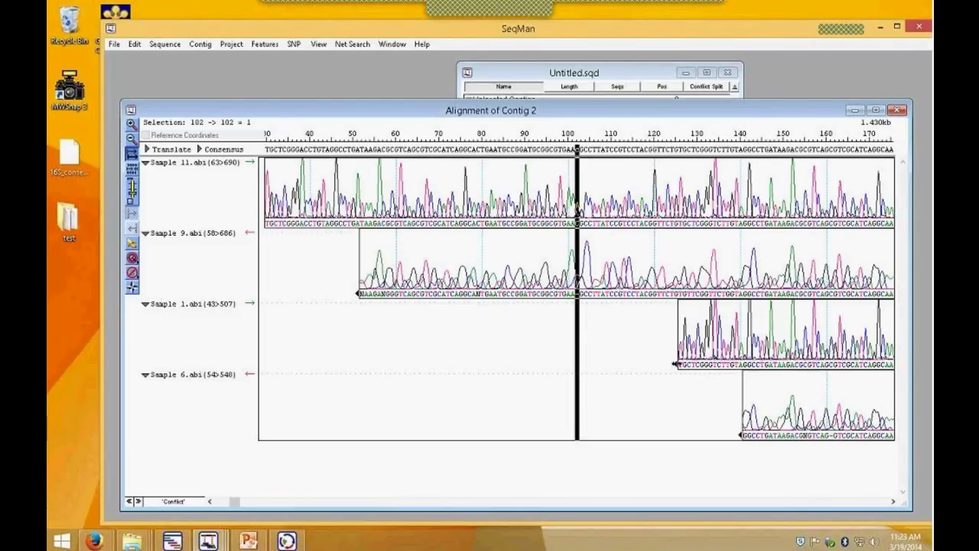
# - Reveal the trimmed start of Sample 1.abi back to about position 93 and trim it again to about position 127
pyautogui.moveTo(675, 365); pyautogui.dragTo(537, 368)
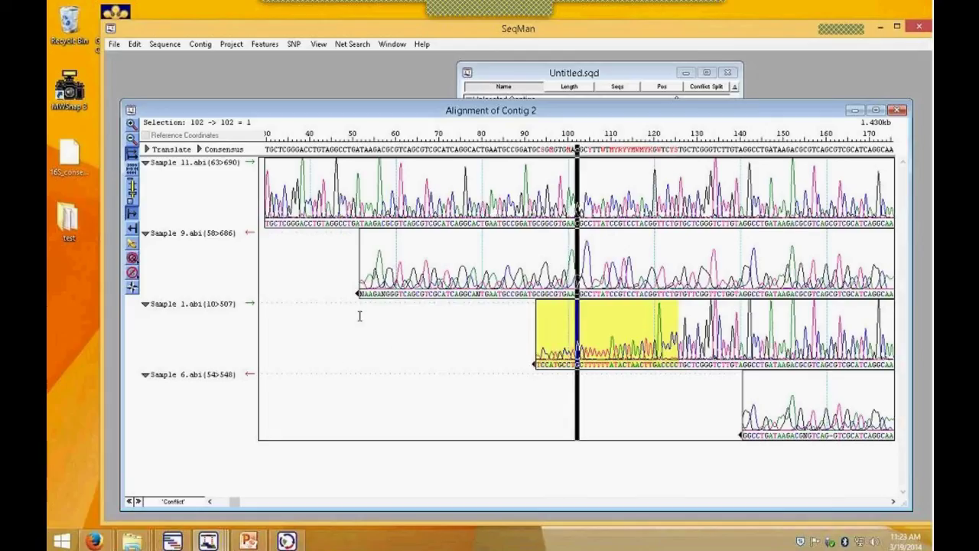
pyautogui.moveTo(402, 113); pyautogui.dragTo(391, 71)
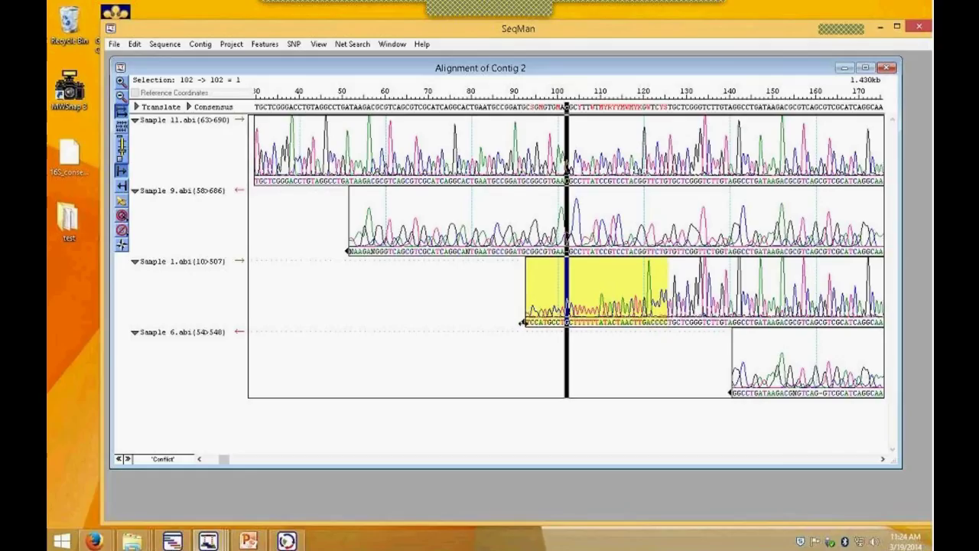
pyautogui.moveTo(522, 323); pyautogui.dragTo(672, 335)
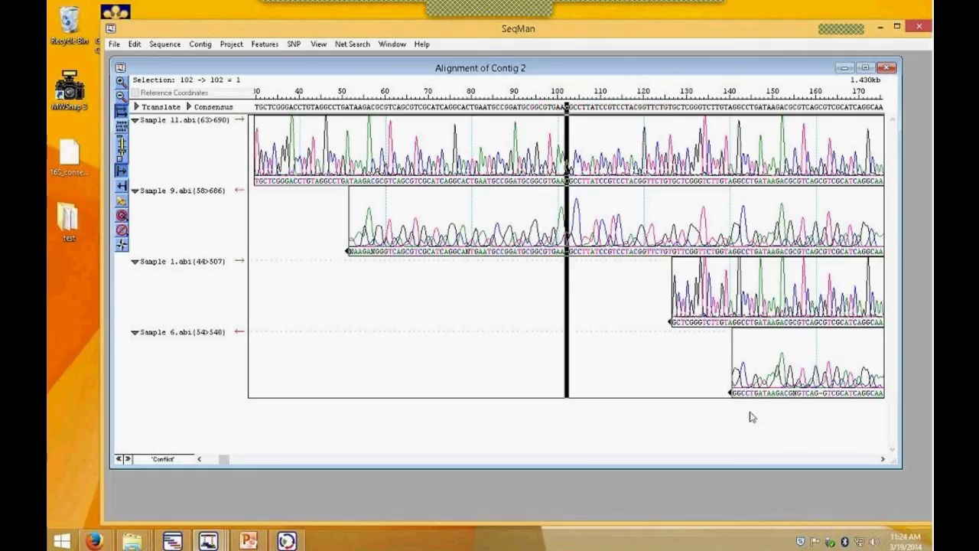
# - Extend Sample 6.abi's trimmed end back to about position 93 and trim it again to about position 142
pyautogui.moveTo(732, 392); pyautogui.dragTo(625, 393)
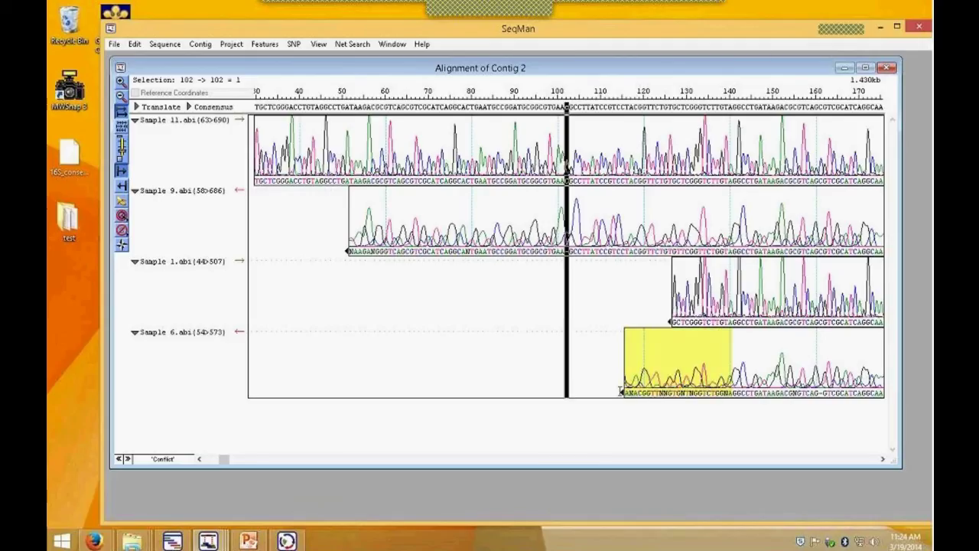
pyautogui.moveTo(621, 391); pyautogui.dragTo(525, 392)
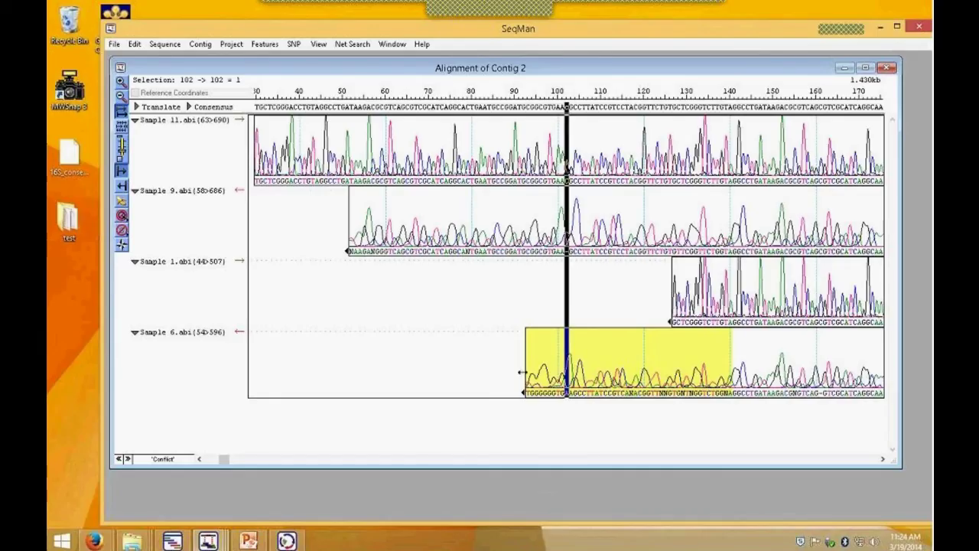
pyautogui.moveTo(521, 392); pyautogui.dragTo(736, 392)
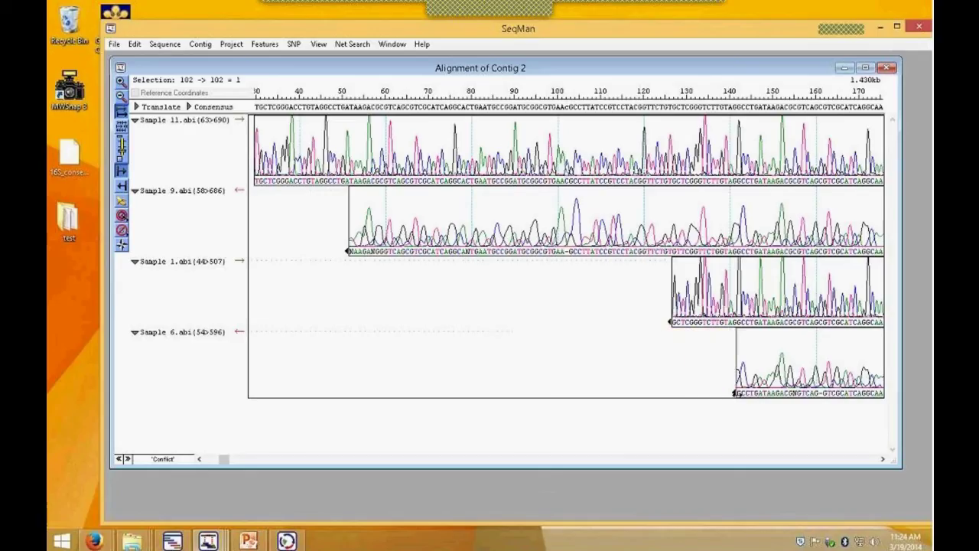
# - Switch the alignment search from Conflict to Consensus Difference and find the next difference
pyautogui.click(128, 459)
pyautogui.click(129, 461)
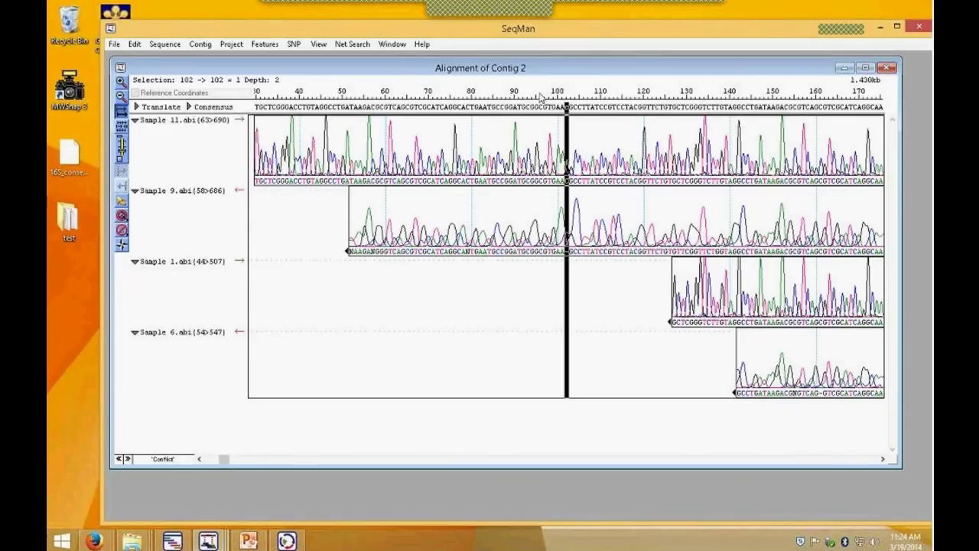
pyautogui.click(163, 458)
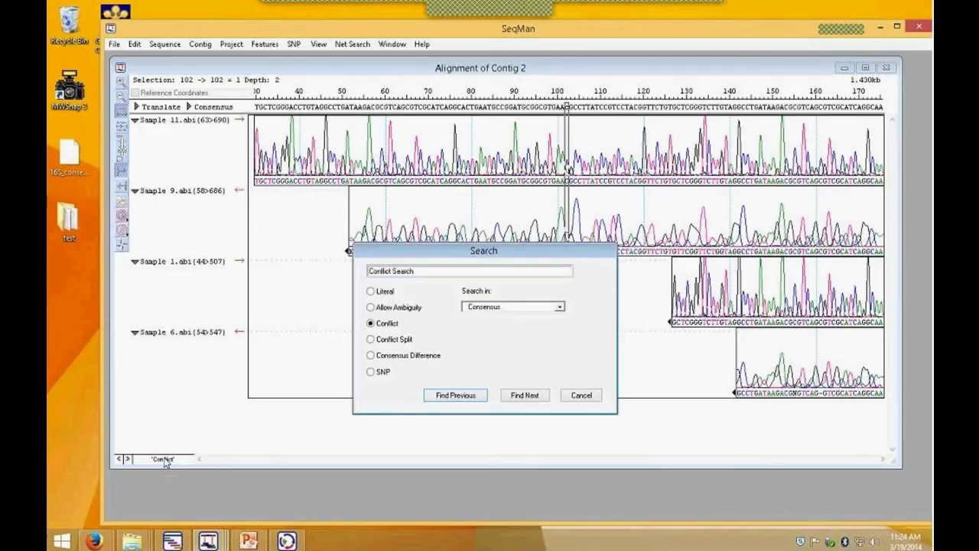
pyautogui.click(371, 355)
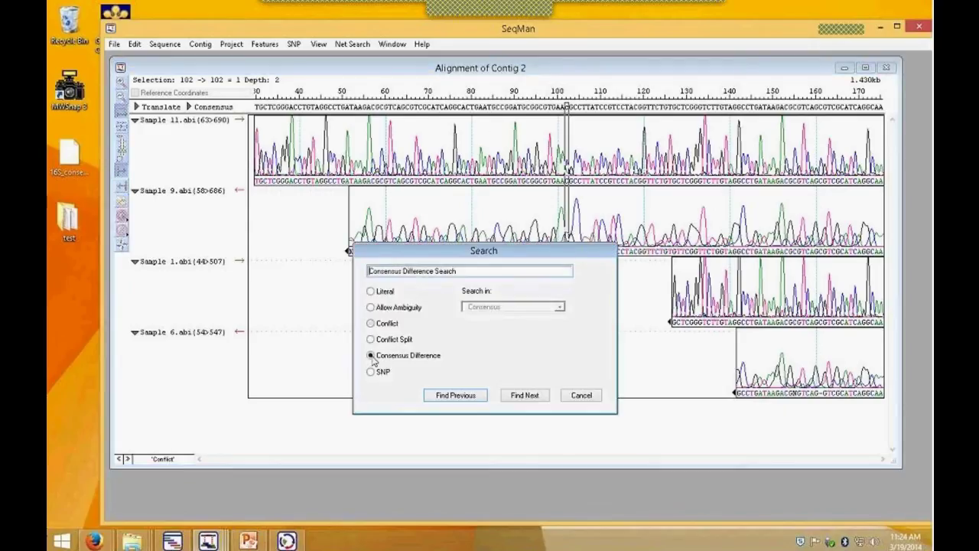
pyautogui.click(524, 396)
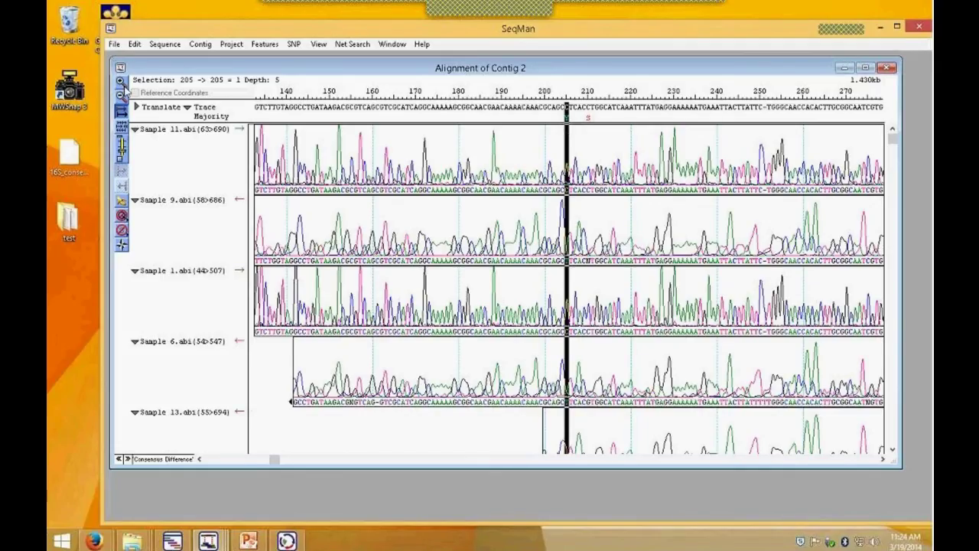
# - Inspect the consensus differences at positions 205 and 210 across all traces, extending Sample 14.abi's trimmed end to about position 201
pyautogui.click(121, 81)
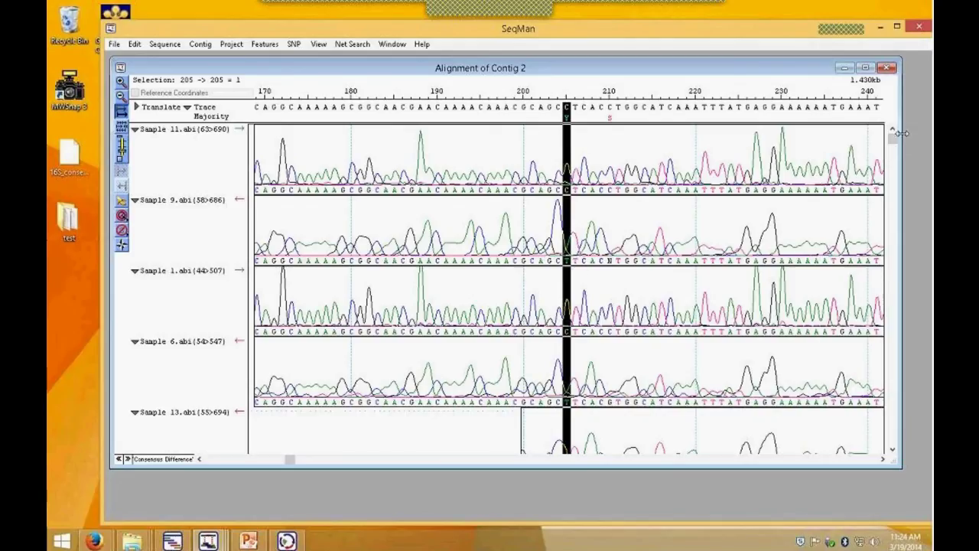
pyautogui.moveTo(893, 139)
pyautogui.mouseDown()
pyautogui.moveTo(911, 376)
pyautogui.moveTo(907, 454)
pyautogui.mouseUp()
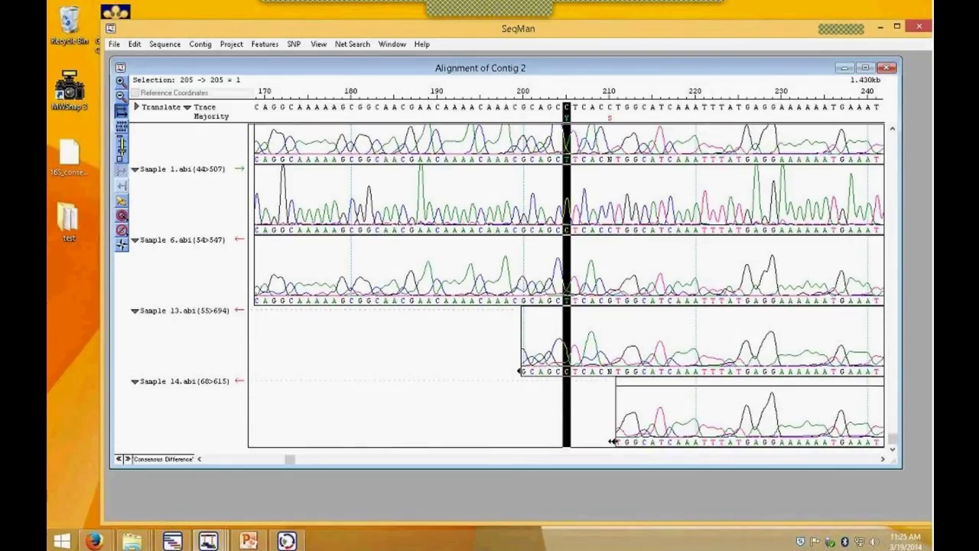
pyautogui.moveTo(612, 441); pyautogui.dragTo(527, 441)
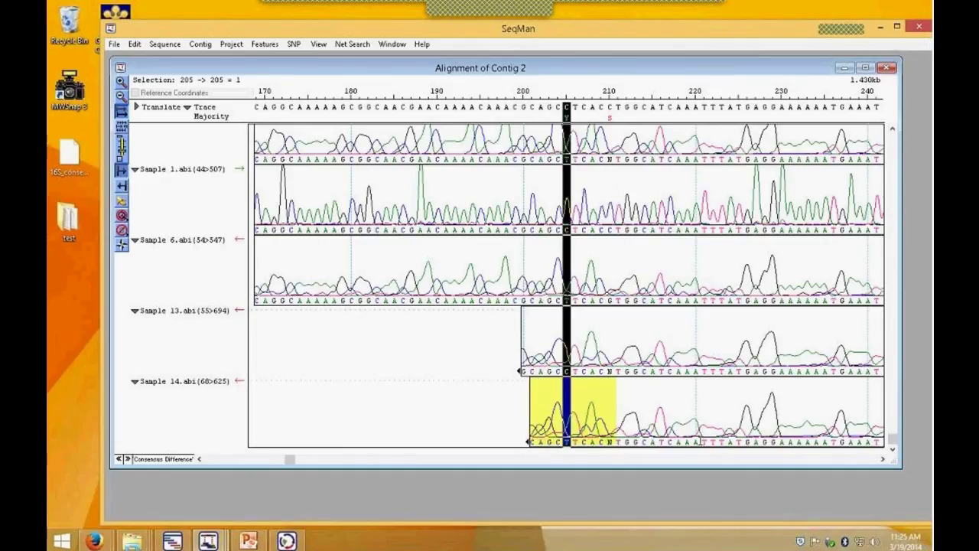
pyautogui.moveTo(893, 440); pyautogui.dragTo(788, 133)
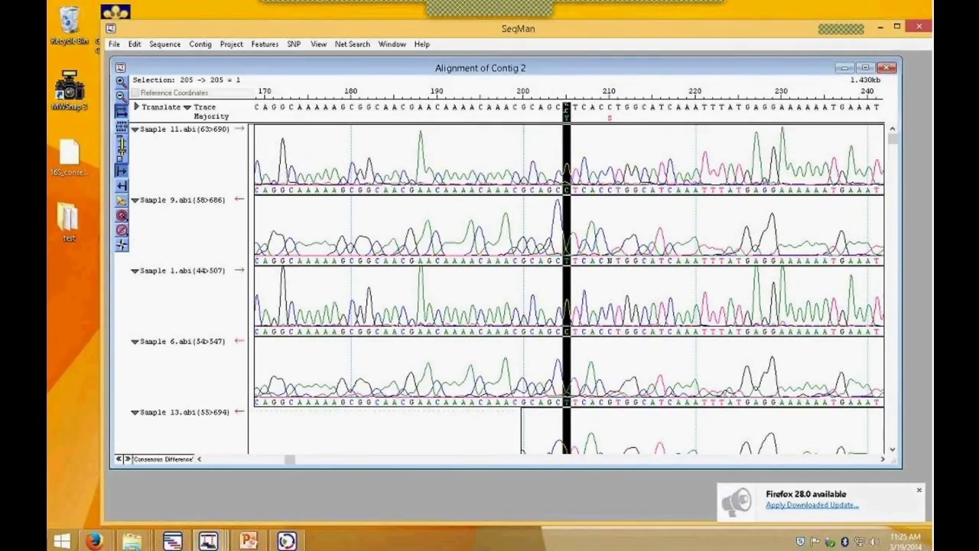
pyautogui.click(128, 459)
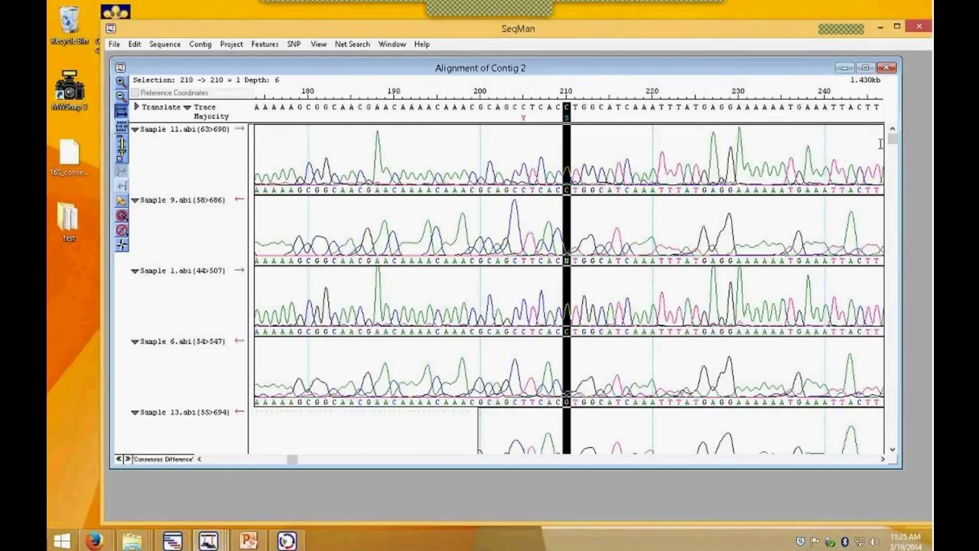
pyautogui.moveTo(892, 144); pyautogui.dragTo(892, 447)
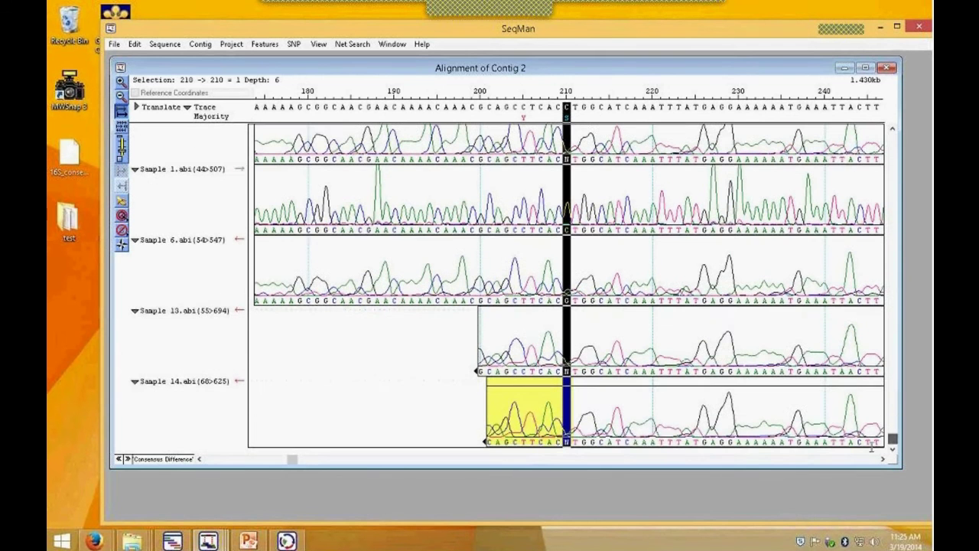
# - Go to the consensus difference at position 970, extend Sample 3.abi's trimmed end past it, and trim it back to about position 964
pyautogui.click(127, 459)
pyautogui.click(127, 459)
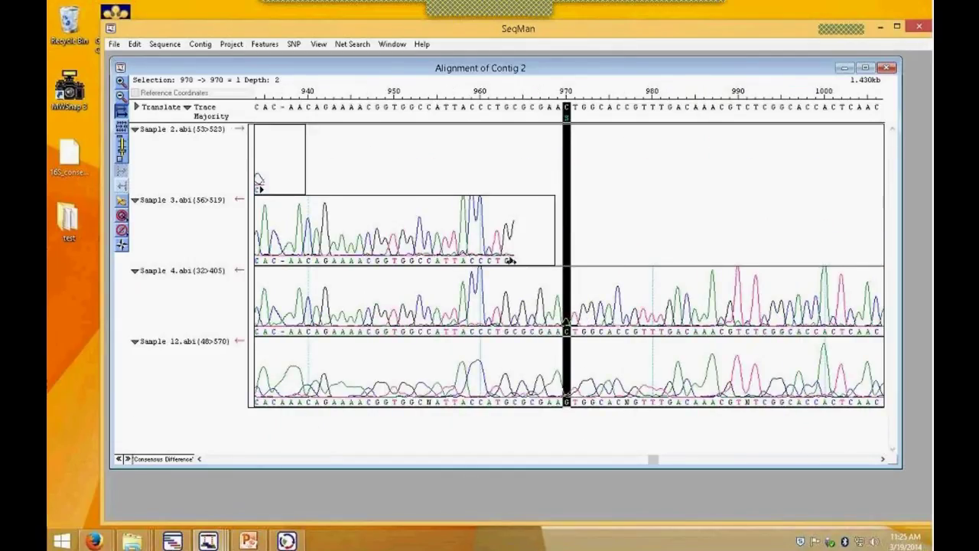
pyautogui.moveTo(511, 261); pyautogui.dragTo(593, 260)
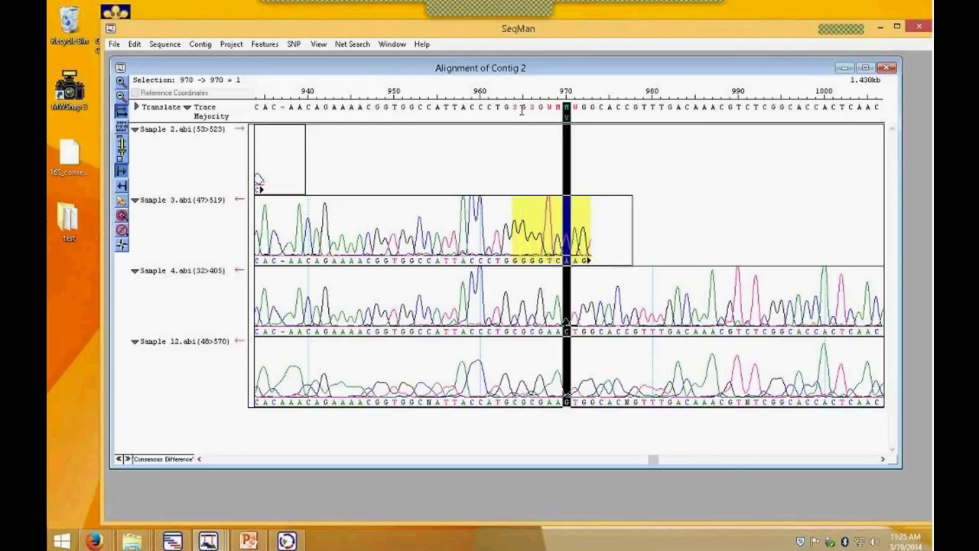
pyautogui.moveTo(588, 260); pyautogui.dragTo(511, 260)
# - Trim one more base from Sample 9.abi near the difference at position 59 and change the consensus base there to G
pyautogui.click(127, 459)
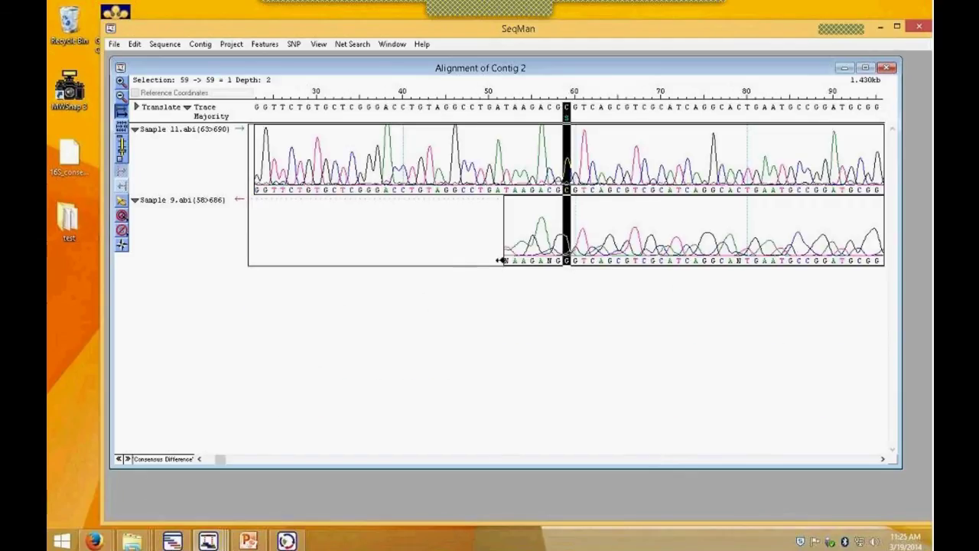
pyautogui.moveTo(502, 260)
pyautogui.mouseDown()
pyautogui.moveTo(466, 260)
pyautogui.moveTo(508, 261)
pyautogui.mouseUp()
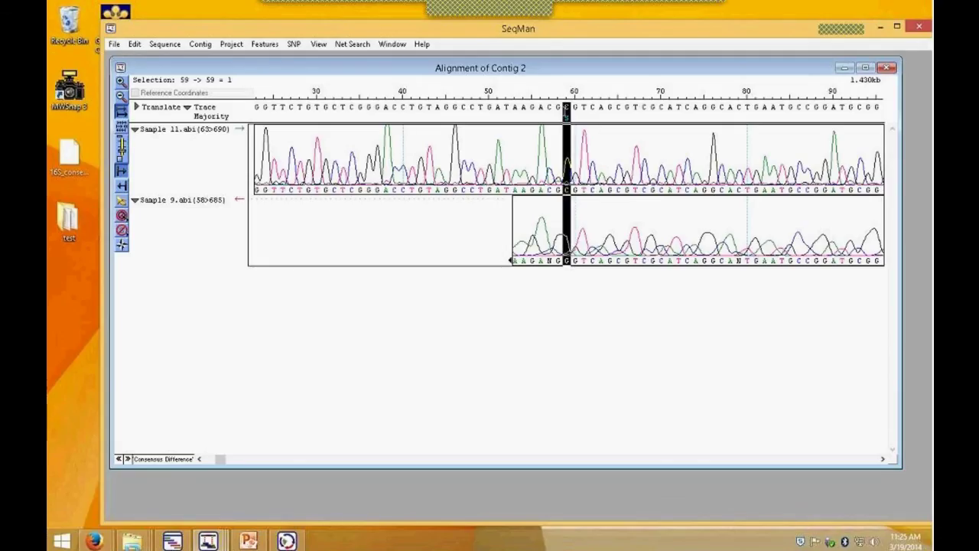
pyautogui.click(567, 107)
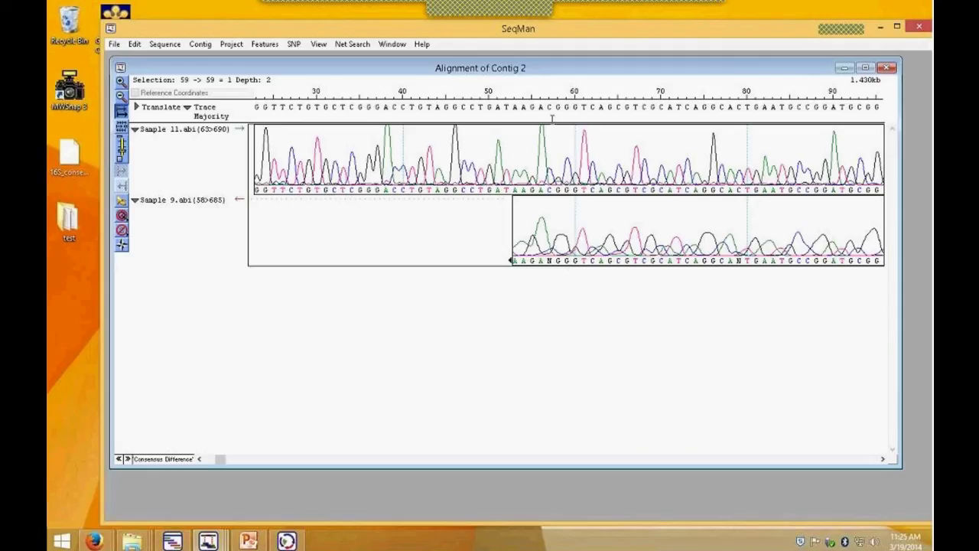
# - Start saving the consensus of Contig 2 as a single file
pyautogui.moveTo(545, 67); pyautogui.dragTo(571, 125)
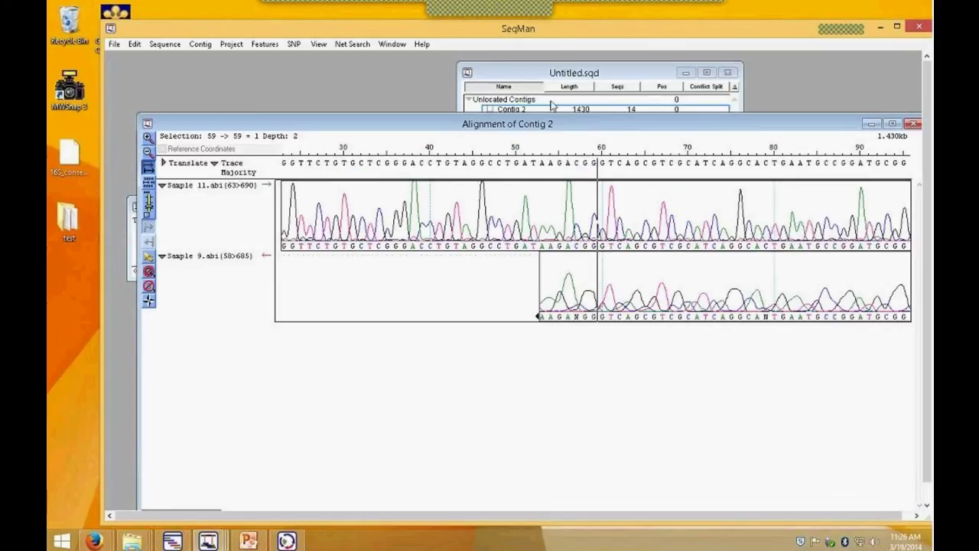
pyautogui.moveTo(585, 124)
pyautogui.mouseDown()
pyautogui.moveTo(595, 216)
pyautogui.moveTo(575, 116)
pyautogui.moveTo(588, 111)
pyautogui.mouseUp()
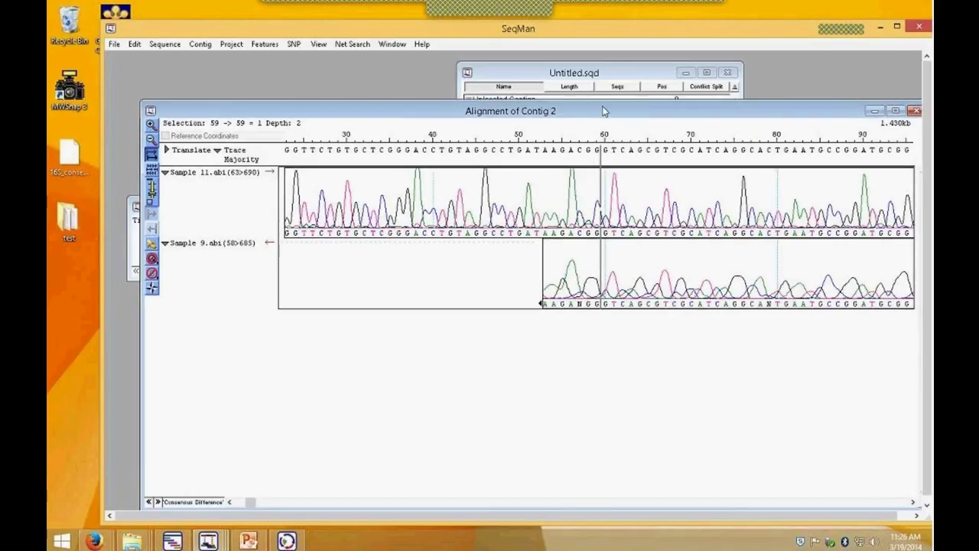
pyautogui.click(200, 46)
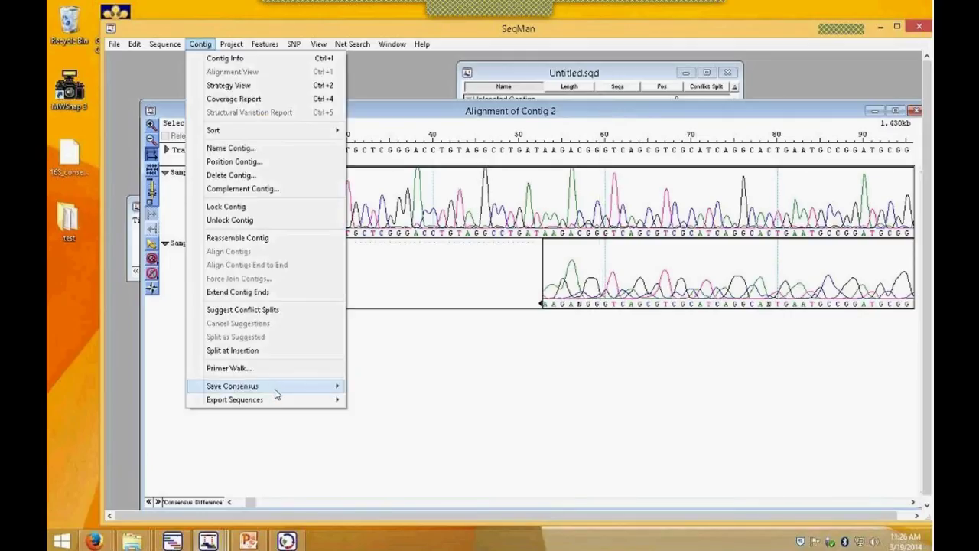
pyautogui.moveTo(277, 390)
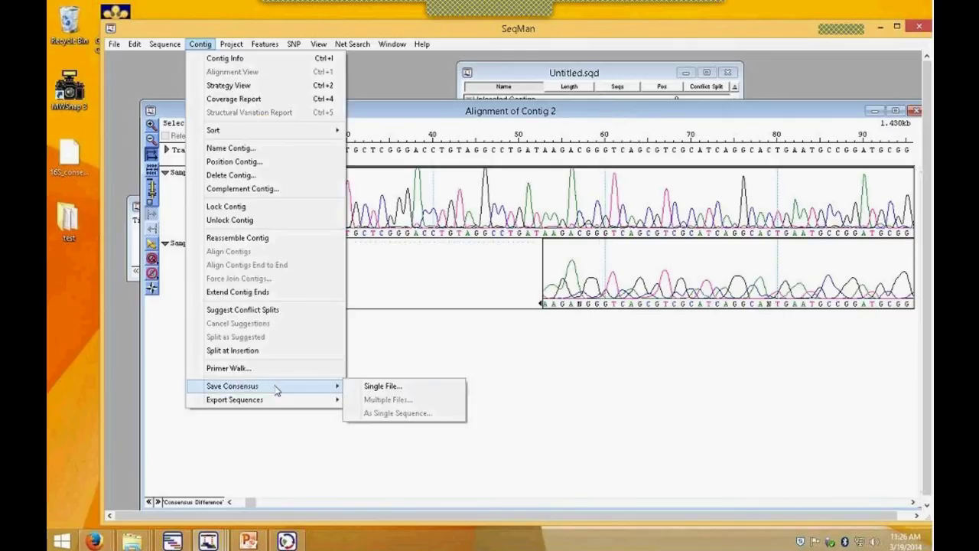
pyautogui.click(380, 389)
pyautogui.moveTo(176, 58); pyautogui.dragTo(466, 120)
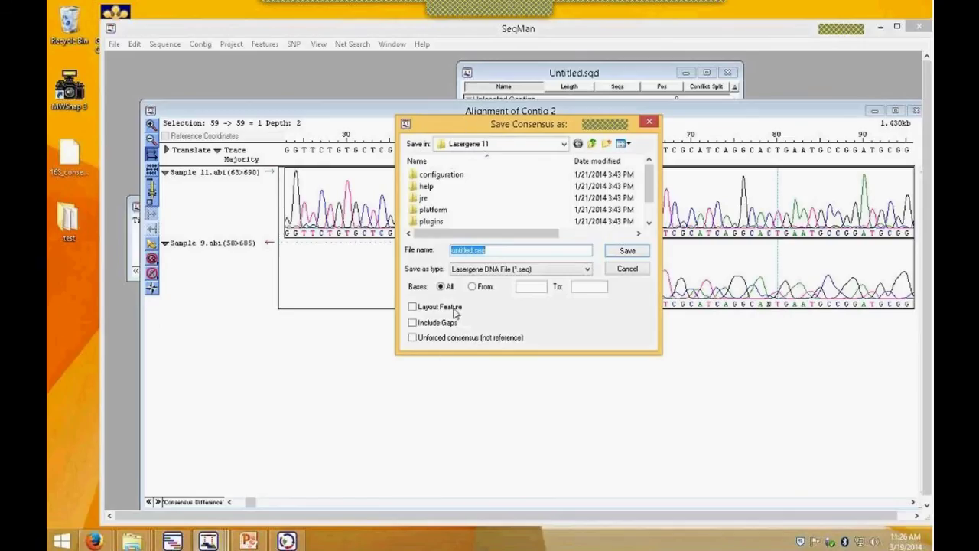
# - Choose Lasergene DNA File (*.seq) as the consensus file type and enable Unforced consensus (not reference)
pyautogui.click(587, 272)
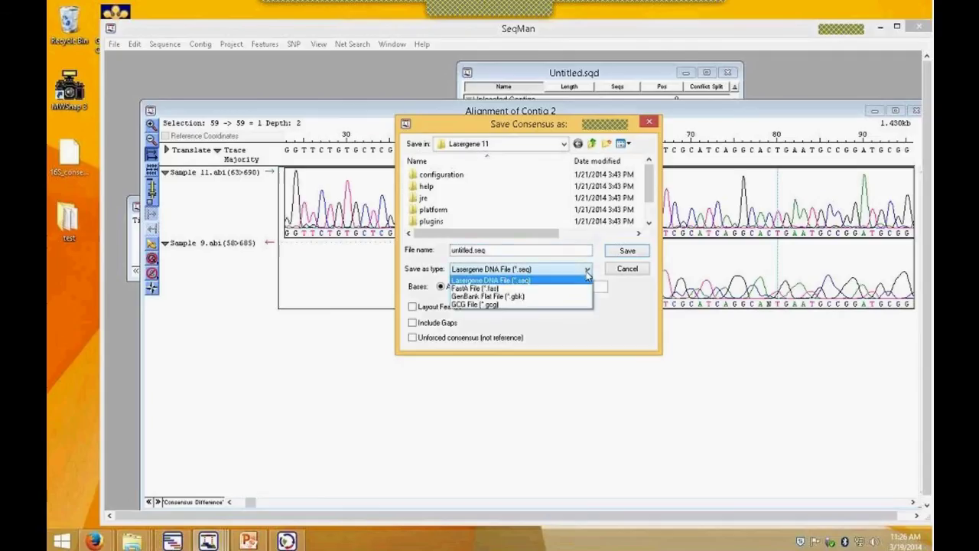
pyautogui.click(511, 282)
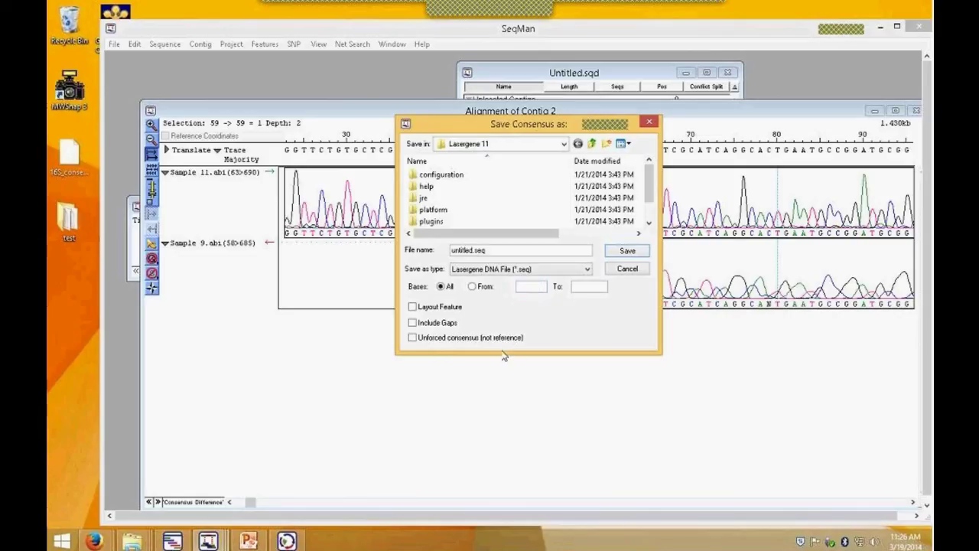
pyautogui.click(412, 337)
pyautogui.moveTo(474, 127); pyautogui.dragTo(504, 203)
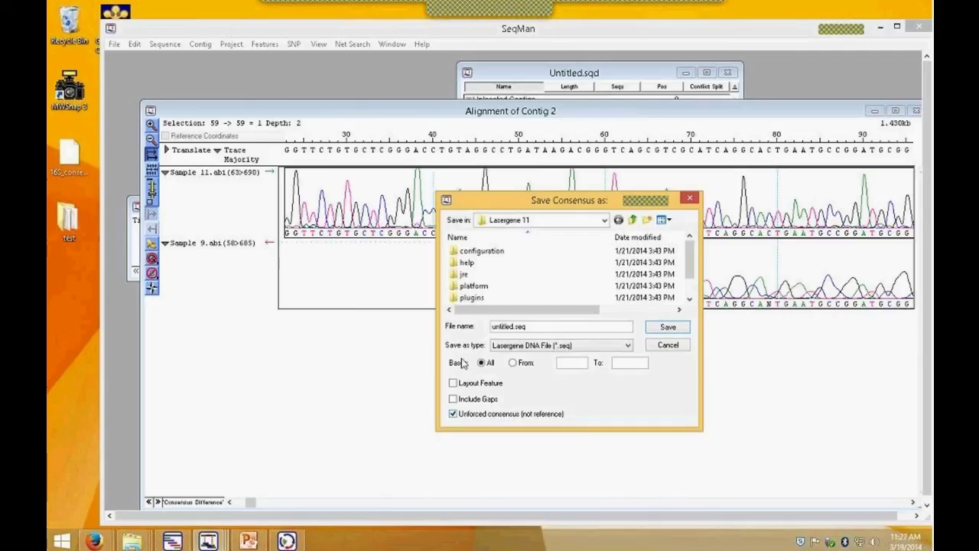
pyautogui.moveTo(505, 205); pyautogui.dragTo(498, 282)
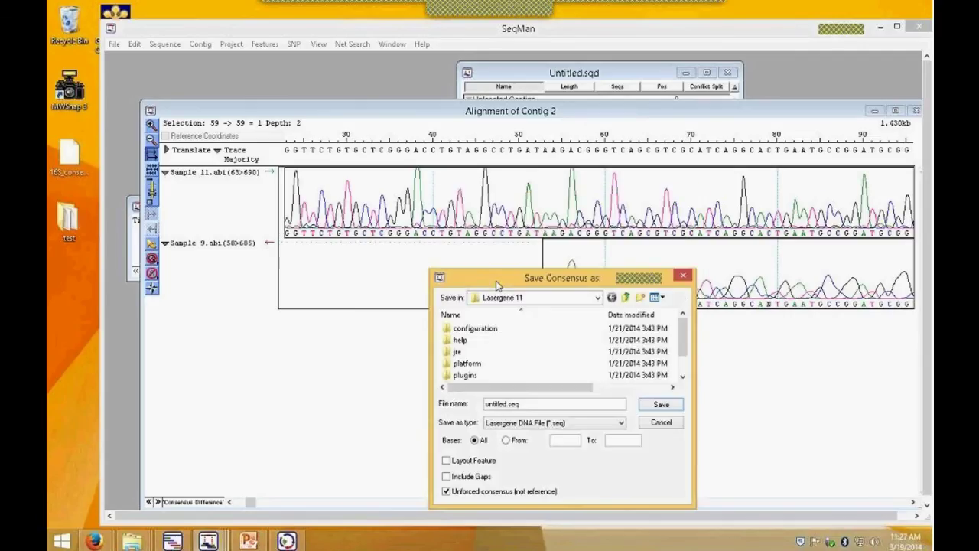
pyautogui.moveTo(497, 284); pyautogui.dragTo(473, 239)
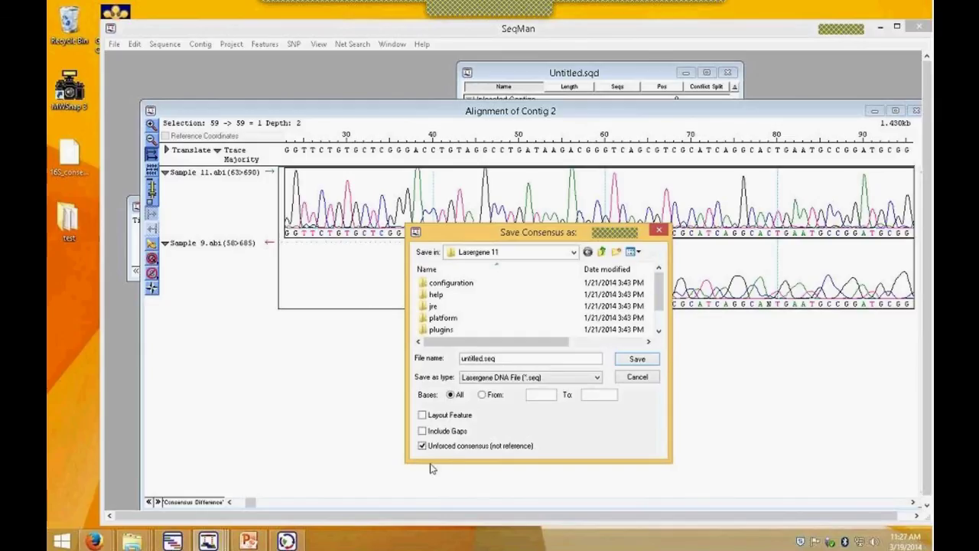
# - Cancel saving the consensus of Contig 2, minimise its project window, and switch to SeqMan NGen
pyautogui.click(635, 378)
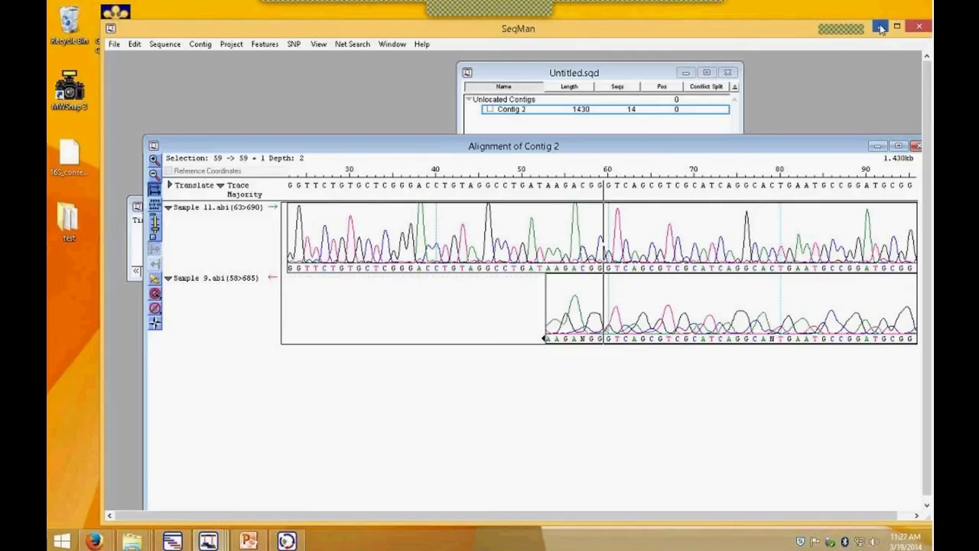
pyautogui.click(878, 29)
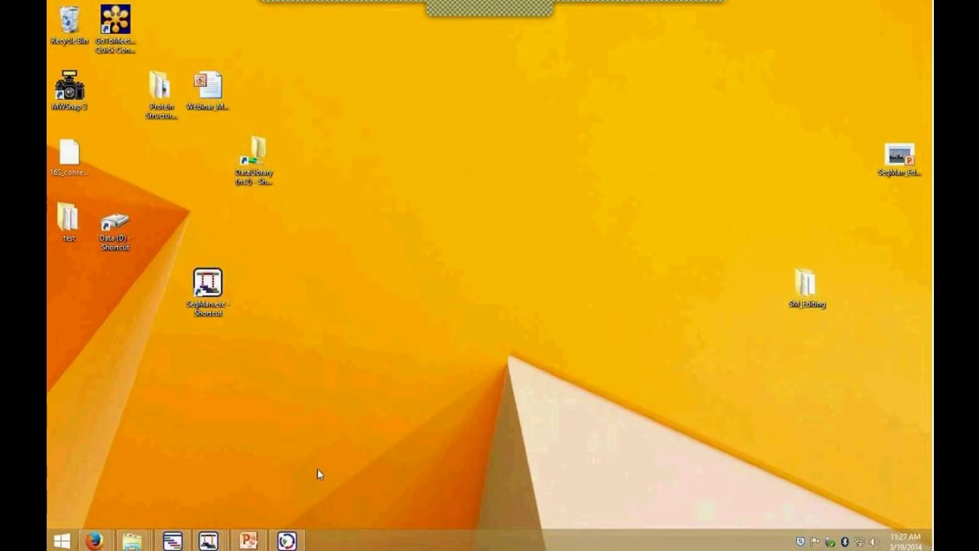
pyautogui.click(173, 540)
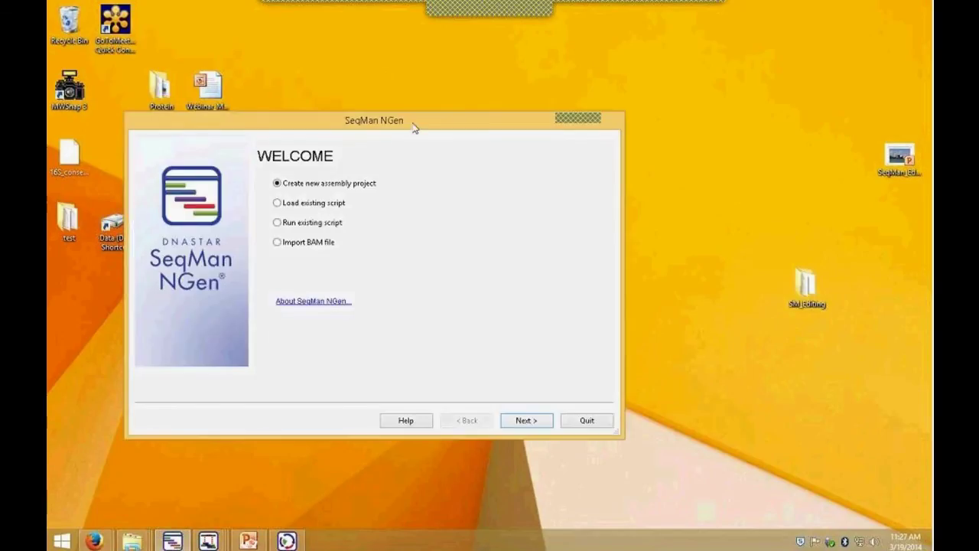
pyautogui.moveTo(432, 127); pyautogui.dragTo(553, 92)
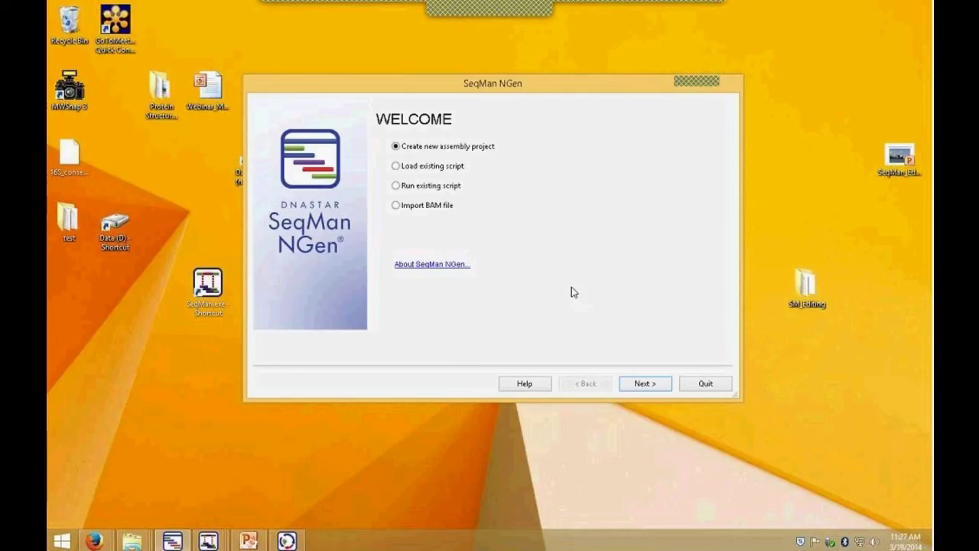
# - Set up a new assembly project as a genome assembly using the De novo assembly type
pyautogui.click(644, 383)
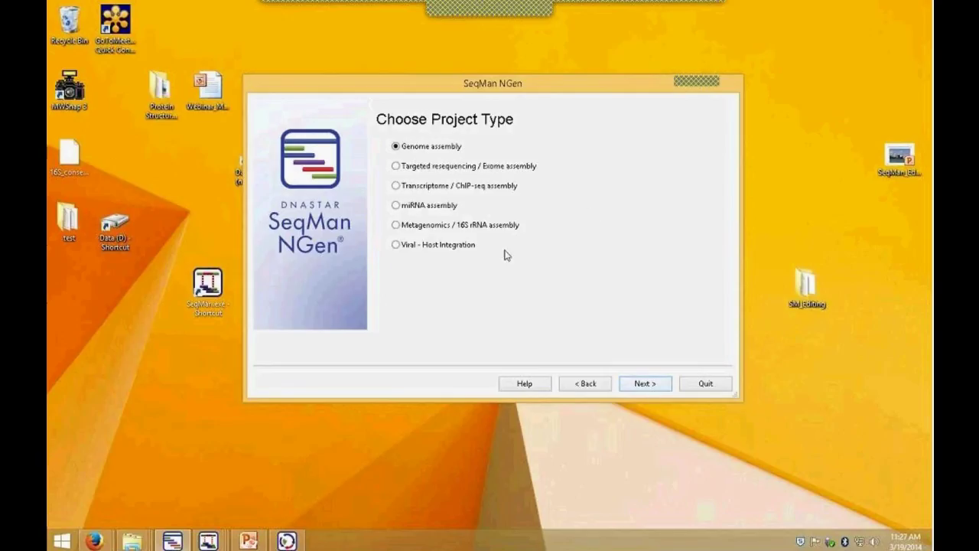
pyautogui.click(646, 384)
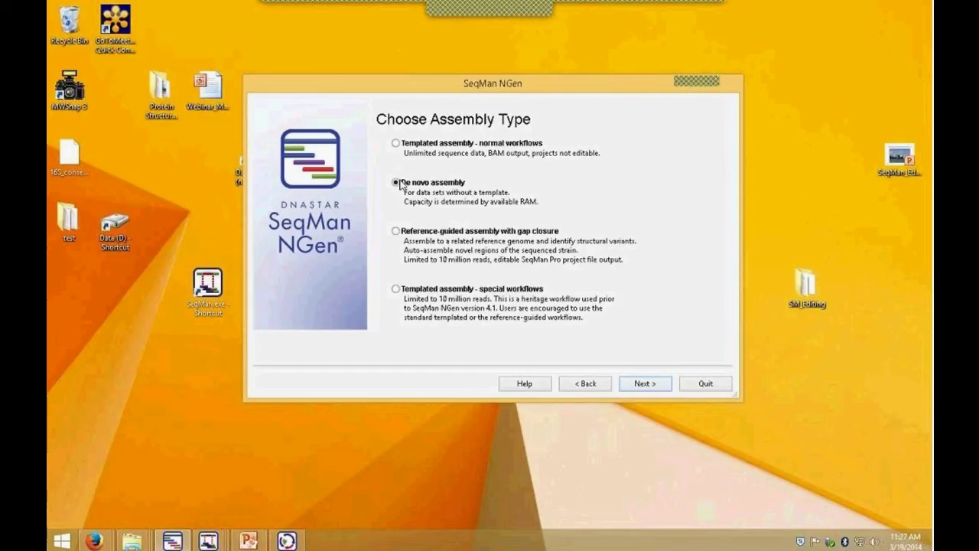
pyautogui.click(398, 145)
pyautogui.click(395, 184)
pyautogui.click(641, 385)
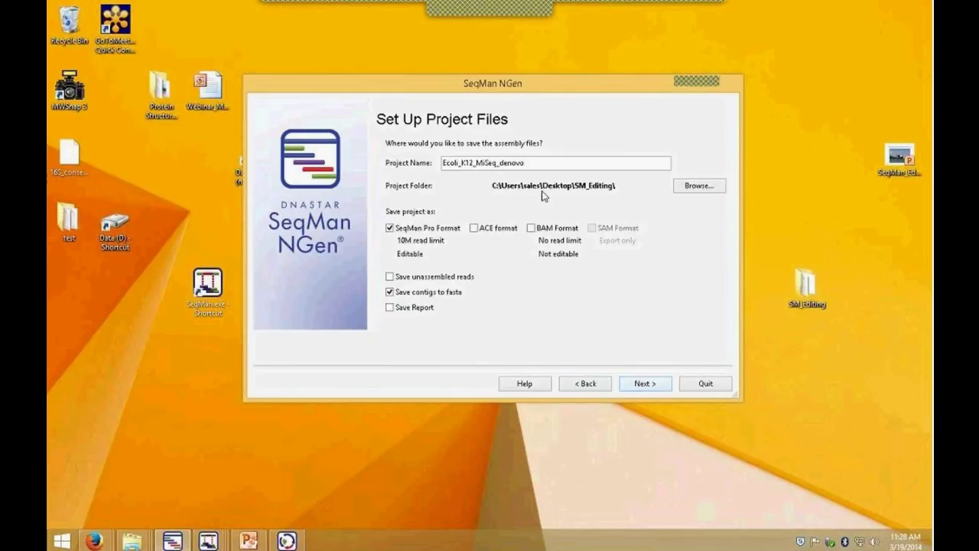
# - Keep the project name Ecoli_K12_MiSeq_denovo, enable BAM Format, and keep SeqMan Pro Format for the saved assembly
pyautogui.moveTo(535, 162); pyautogui.dragTo(442, 162)
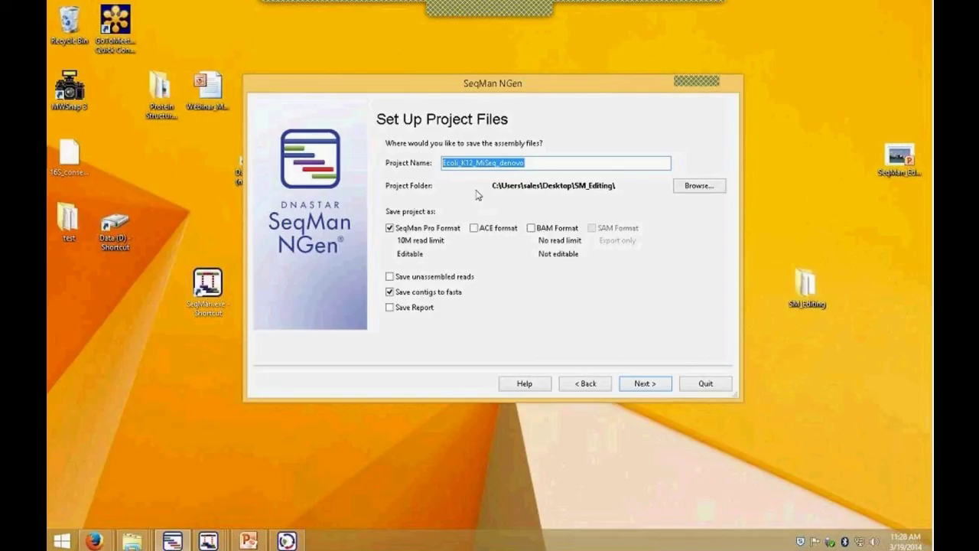
pyautogui.click(533, 229)
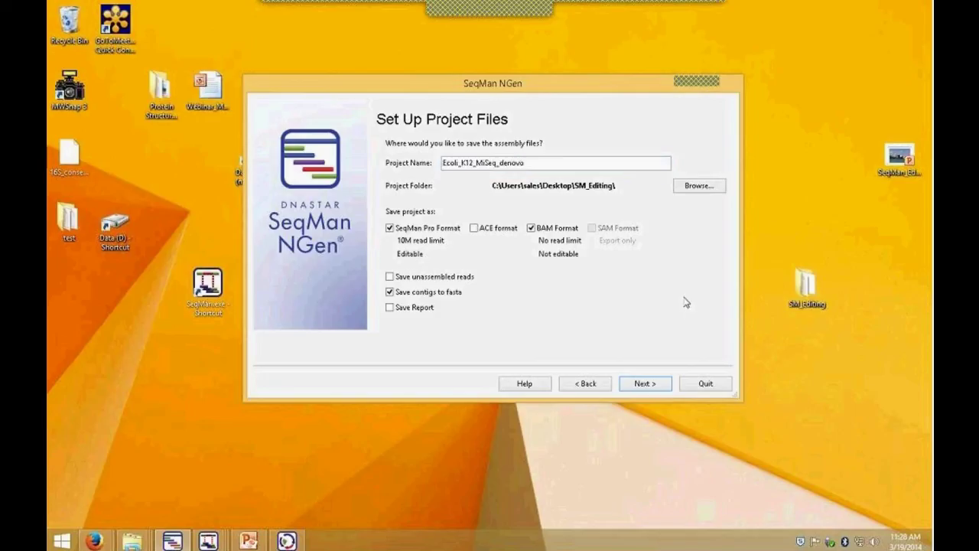
pyautogui.click(390, 228)
pyautogui.click(389, 228)
pyautogui.click(645, 384)
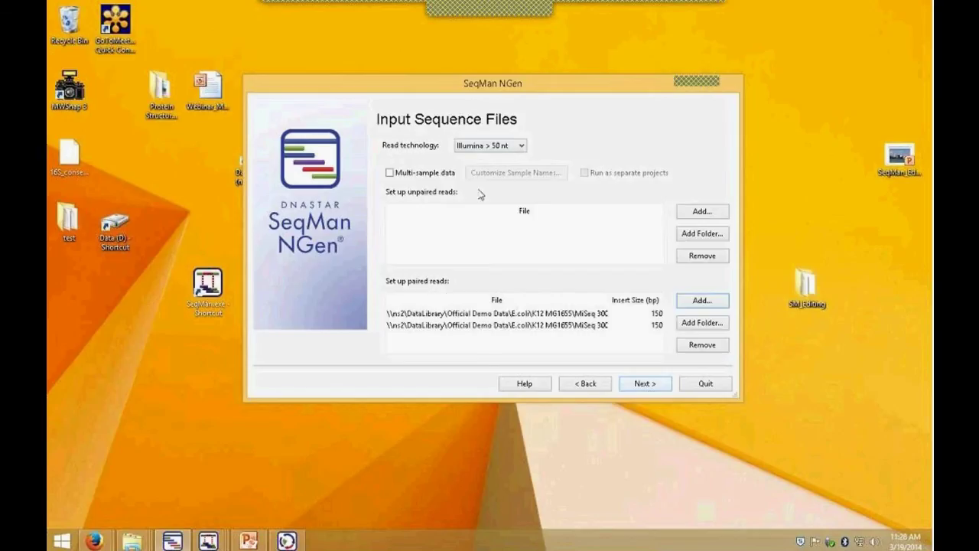
# - Keep Illumina > 50 nt as the read technology, check the two paired MiSeq read files, and continue to the read options
pyautogui.click(520, 145)
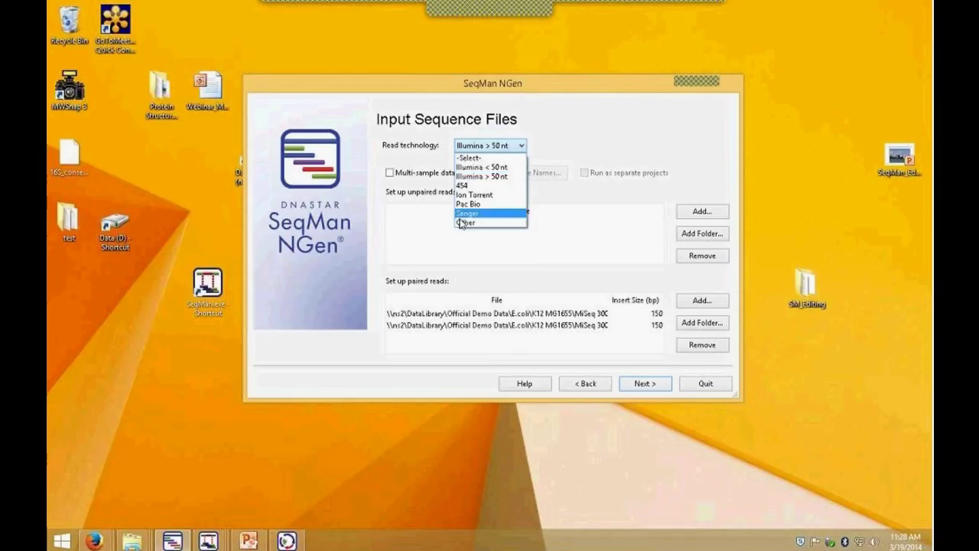
pyautogui.click(474, 178)
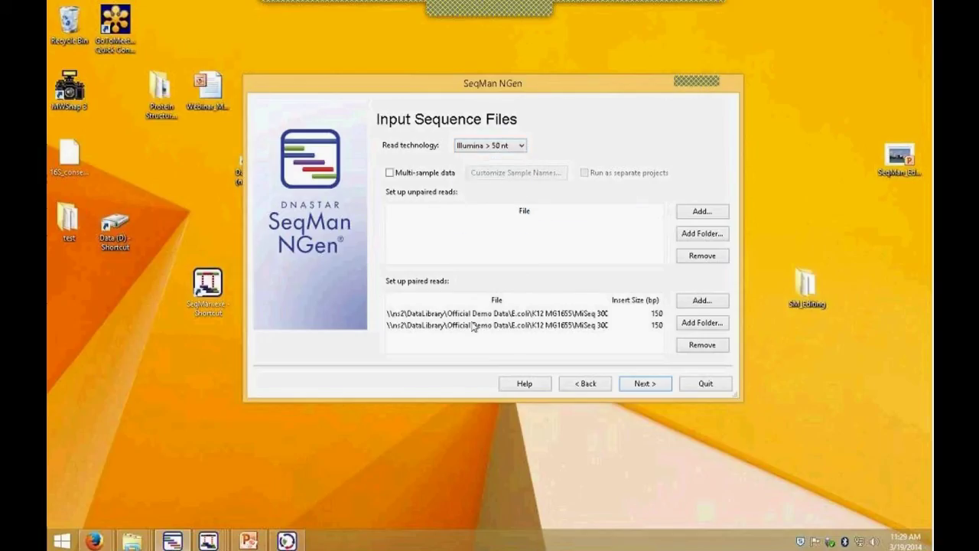
pyautogui.click(519, 315)
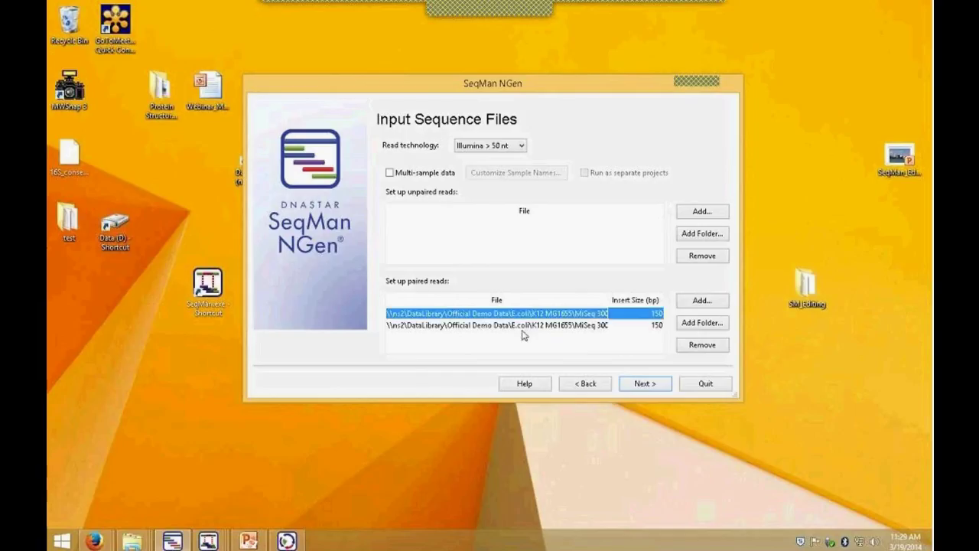
pyautogui.click(524, 326)
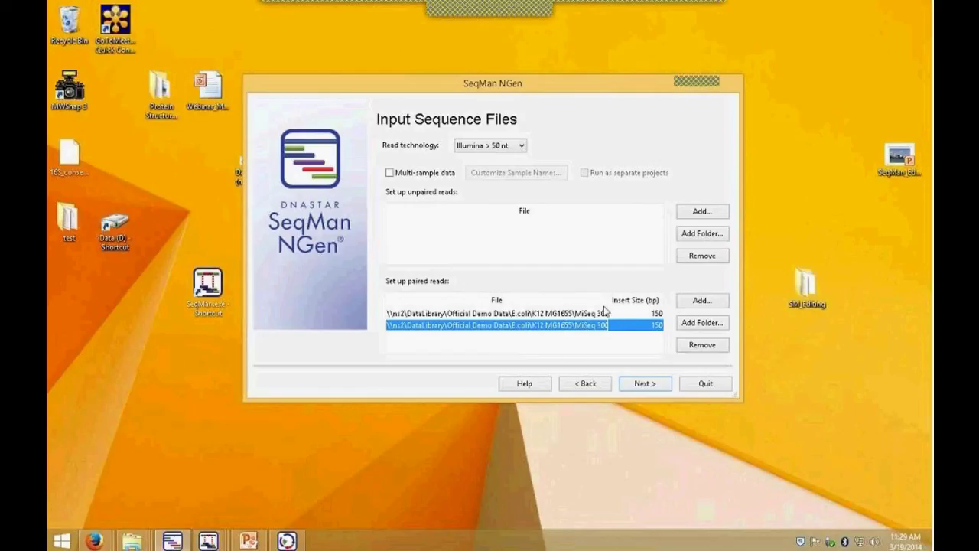
pyautogui.click(647, 383)
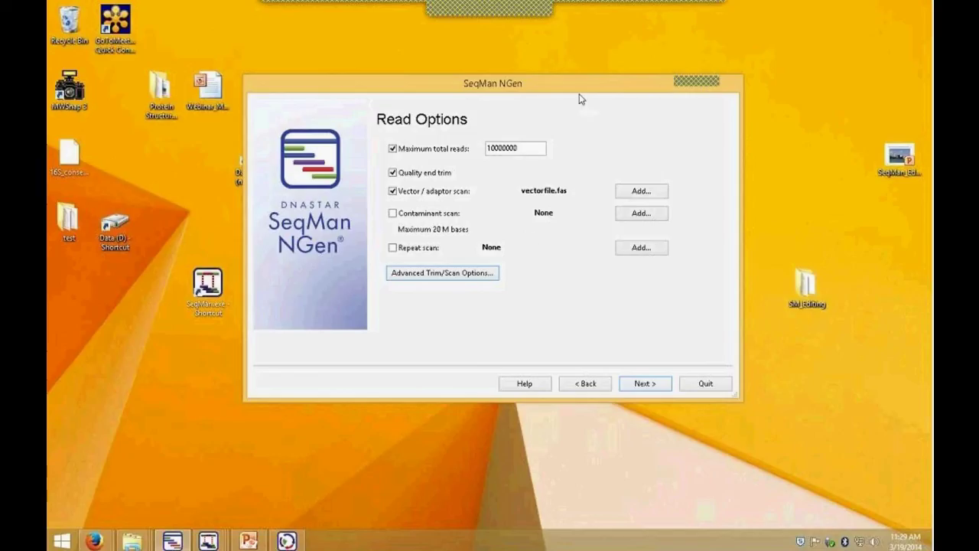
# - Enable fixed end trimming in the advanced trim options, leave Trim to mer off, and accept the read options
pyautogui.click(439, 276)
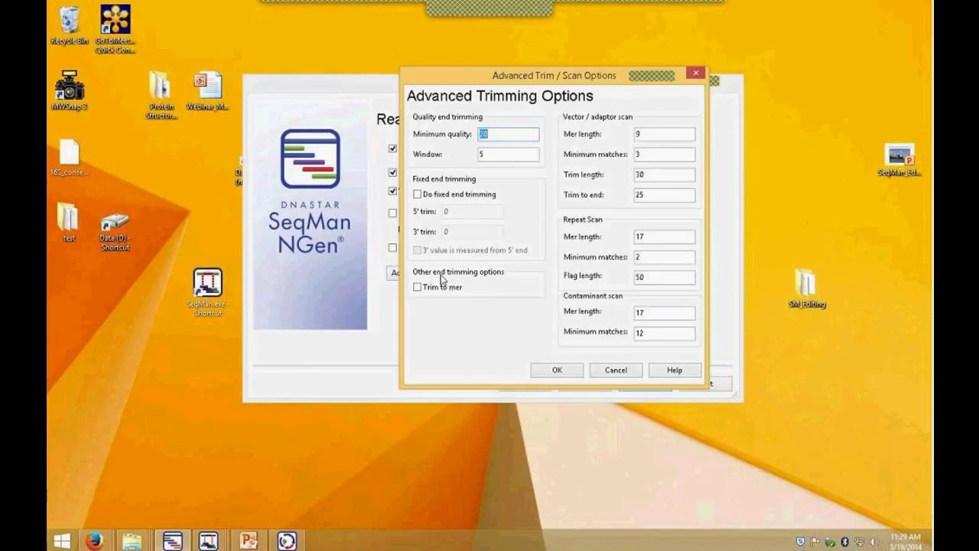
pyautogui.moveTo(565, 70); pyautogui.dragTo(245, 177)
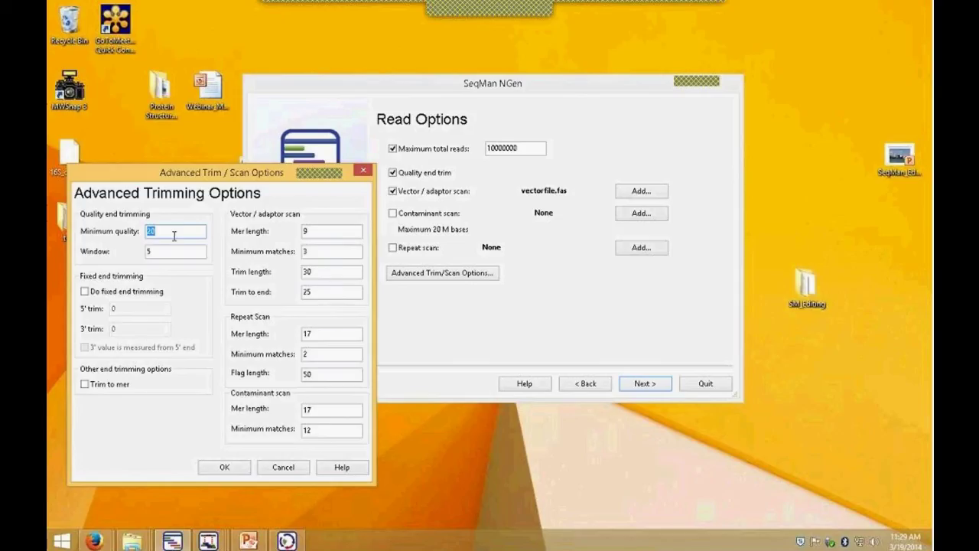
pyautogui.moveTo(176, 230); pyautogui.dragTo(145, 231)
pyautogui.moveTo(177, 174); pyautogui.dragTo(288, 188)
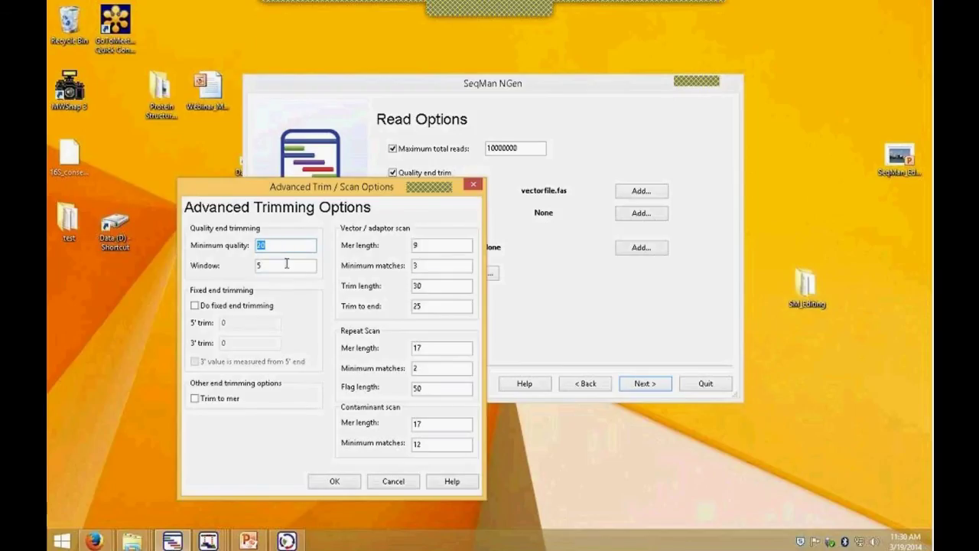
pyautogui.doubleClick(272, 266)
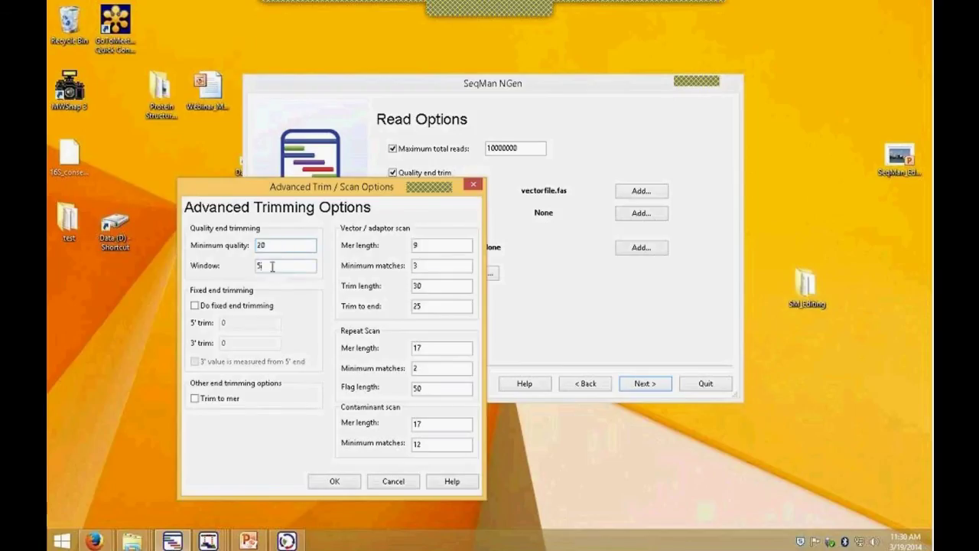
pyautogui.click(195, 305)
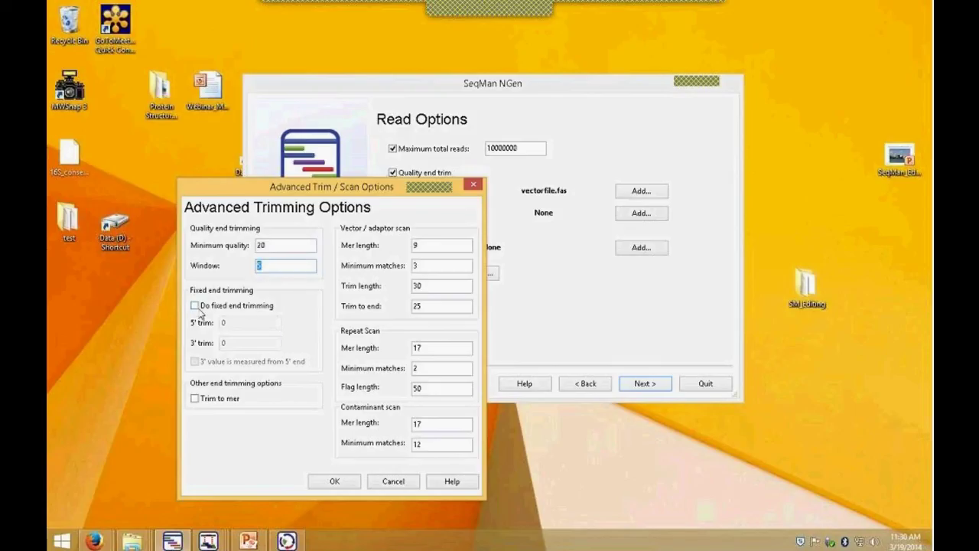
pyautogui.click(196, 399)
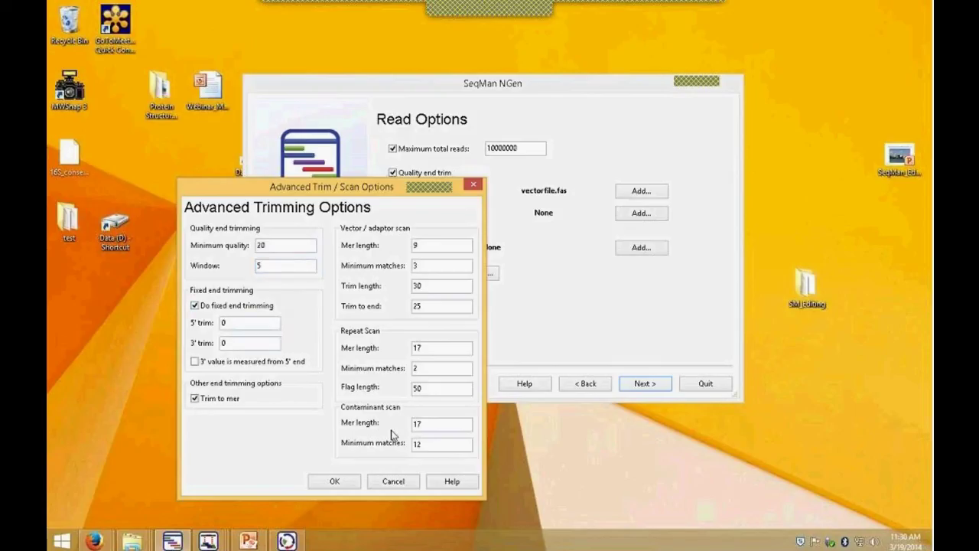
pyautogui.click(196, 398)
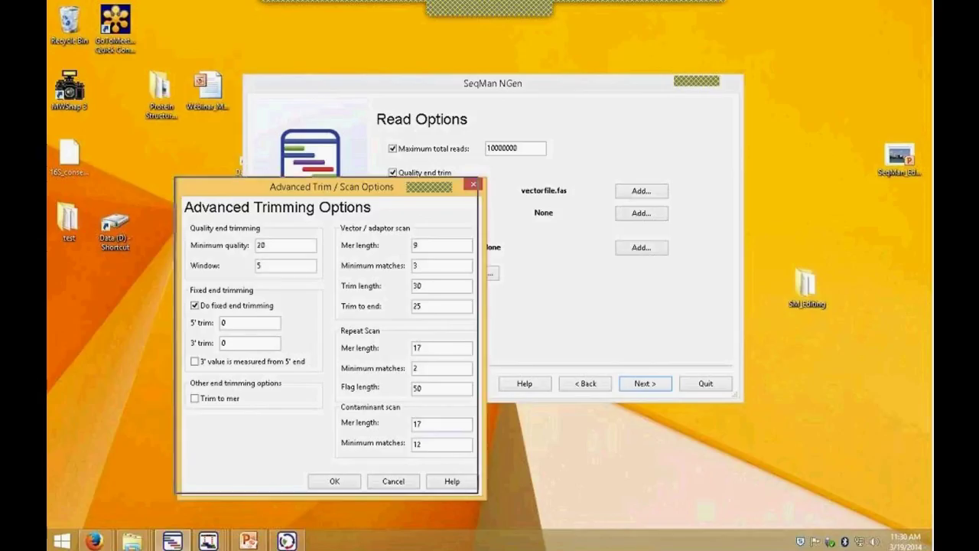
pyautogui.moveTo(257, 186); pyautogui.dragTo(230, 179)
pyautogui.click(308, 473)
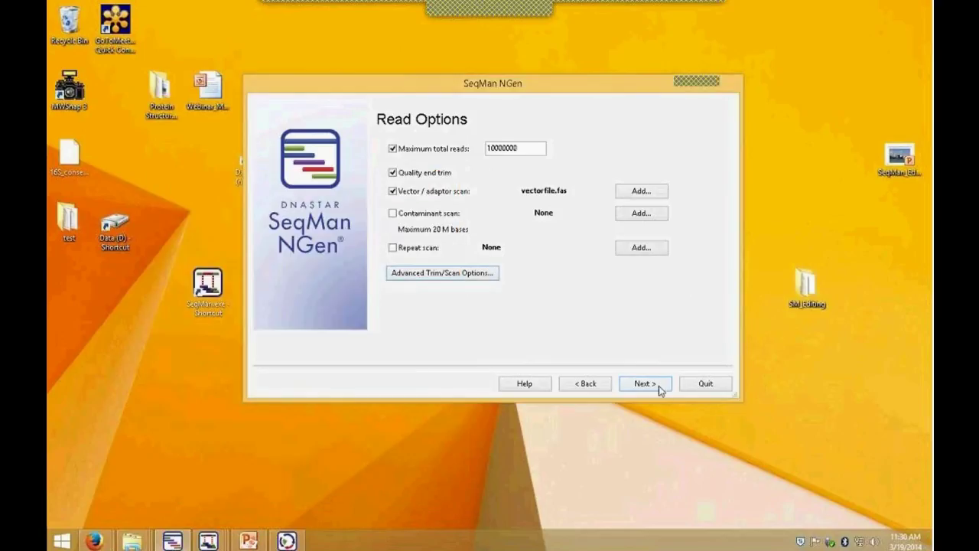
pyautogui.click(654, 384)
# - Base repeat handling on an expected coverage of 20 X and proceed to the assembly script
pyautogui.click(642, 383)
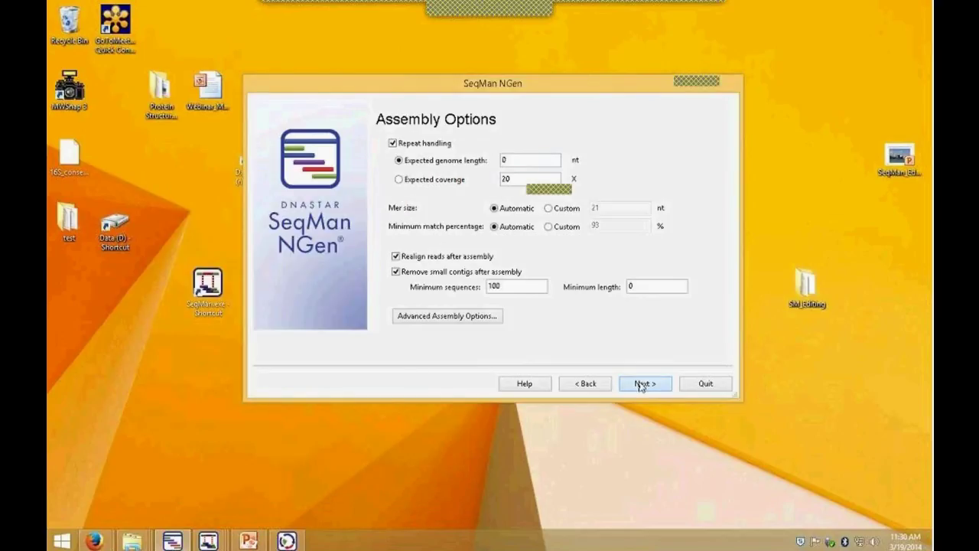
pyautogui.click(574, 247)
pyautogui.click(398, 179)
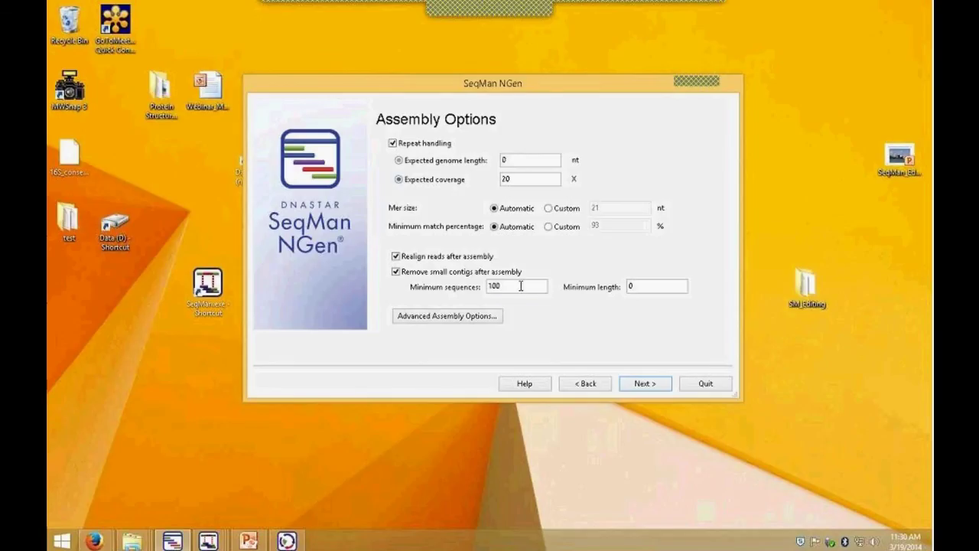
pyautogui.click(647, 382)
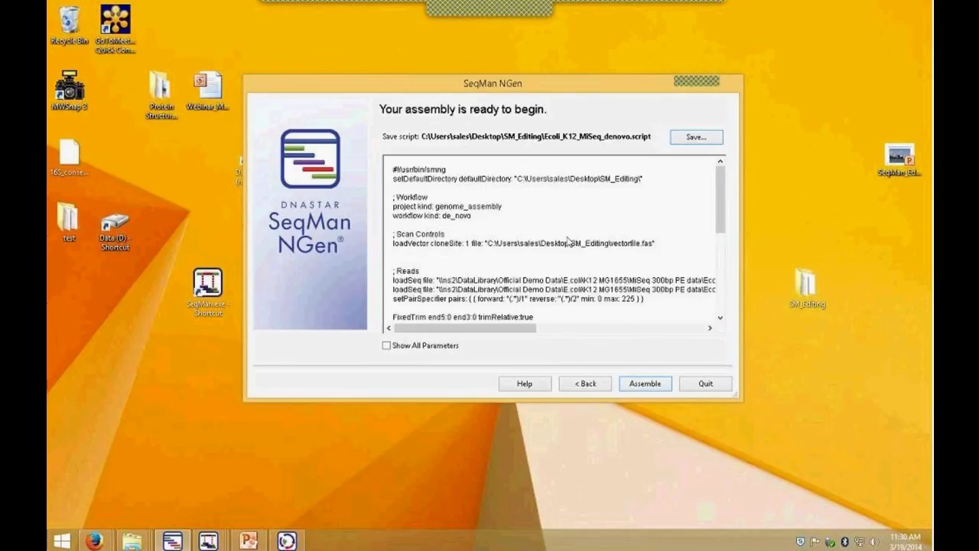
# - Review the end of the generated assembly script and quit SeqMan NGen without saving a script or running the assembly
pyautogui.moveTo(721, 199); pyautogui.dragTo(722, 279)
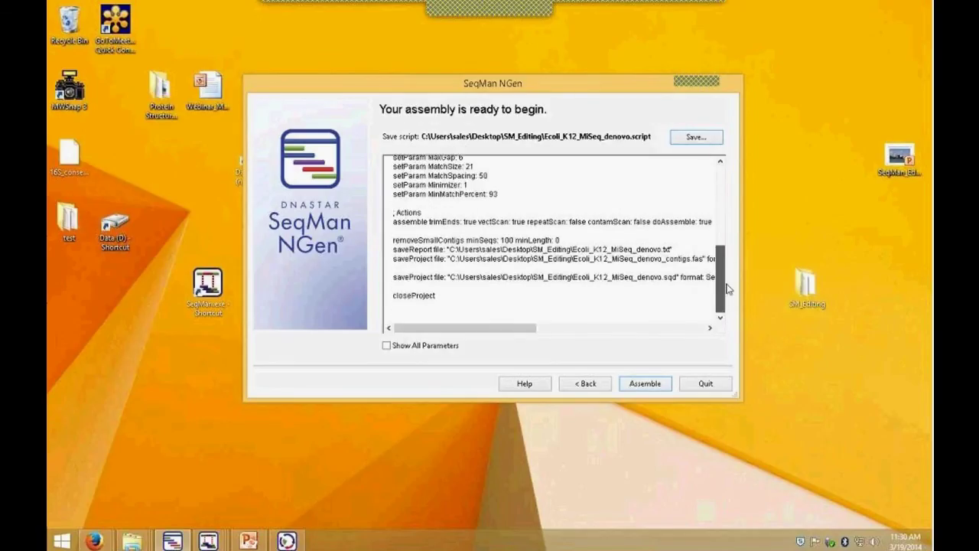
pyautogui.moveTo(593, 80); pyautogui.dragTo(511, 82)
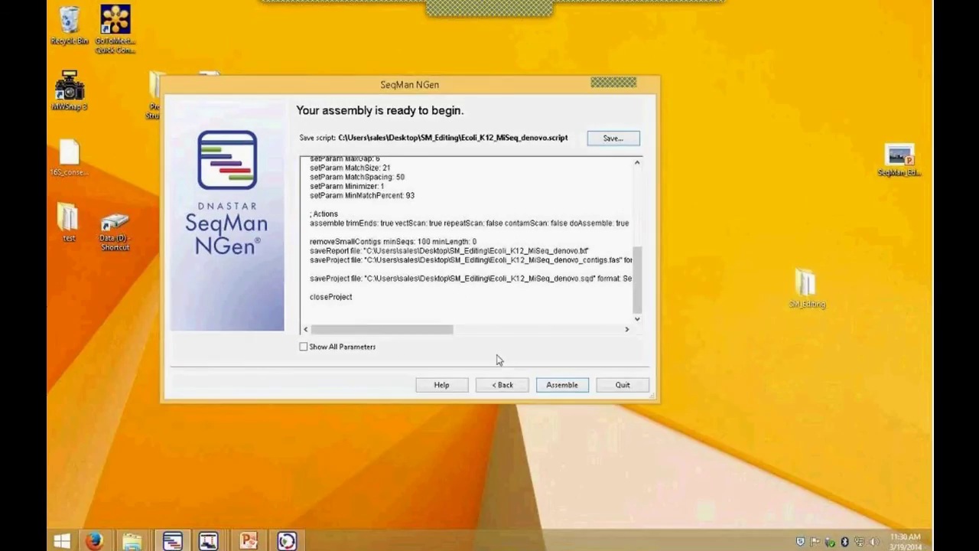
pyautogui.click(623, 384)
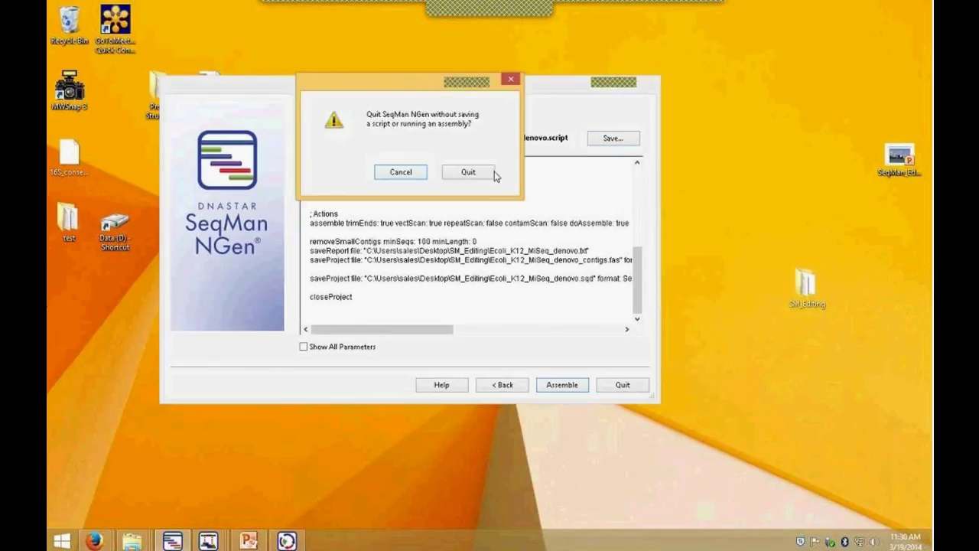
pyautogui.click(469, 172)
# - Switch to the SeqMan window with Ecoli_K12_MG1655_MiSeq_denovo.sqd and reposition its assembly report
pyautogui.moveTo(214, 543)
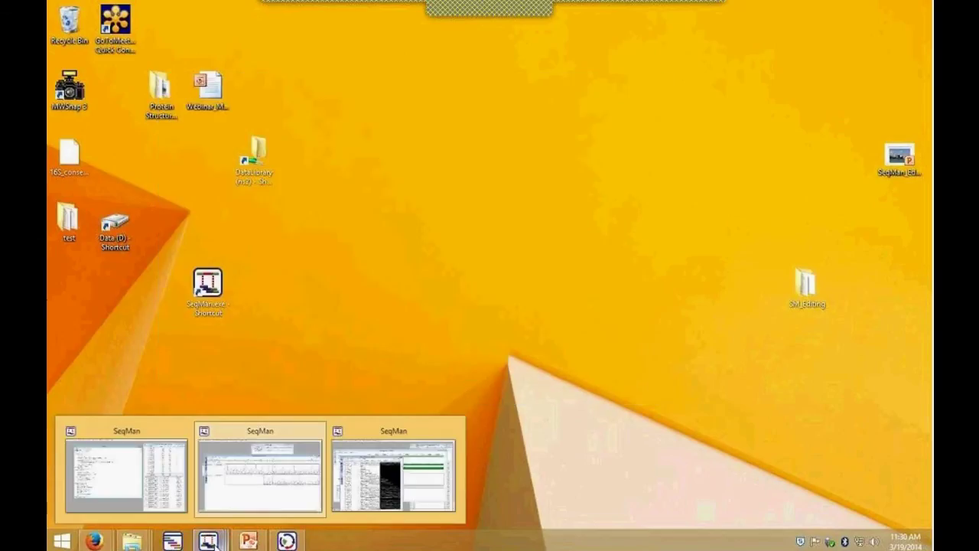
pyautogui.click(163, 474)
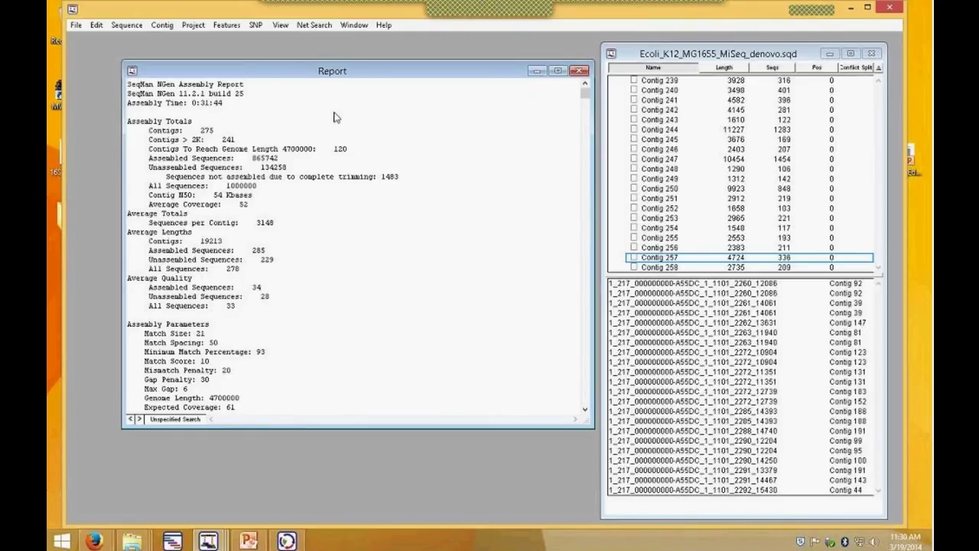
pyautogui.moveTo(389, 72); pyautogui.dragTo(348, 84)
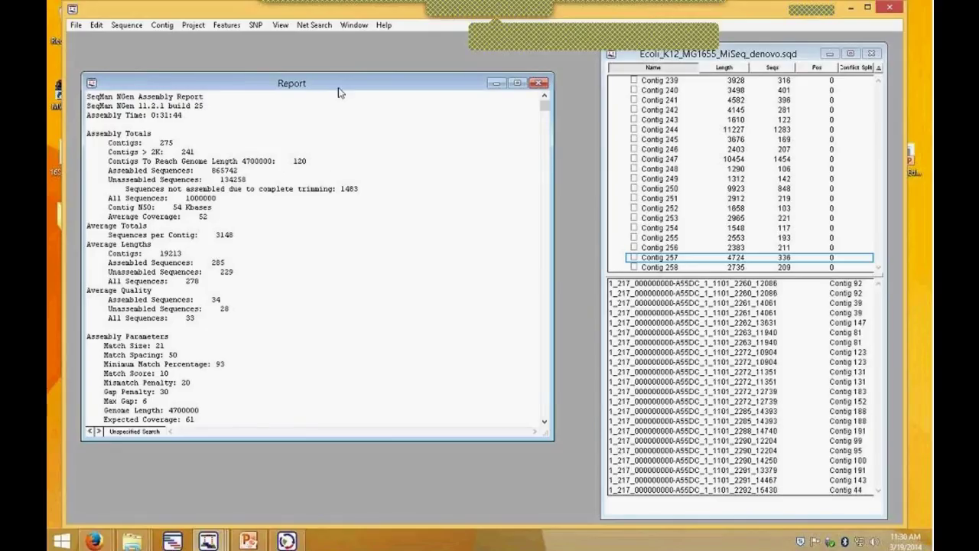
# - Examine the report's SeqMan NGen version, contig count, contigs needed to reach the genome length, and average coverage
pyautogui.moveTo(151, 115); pyautogui.dragTo(205, 107)
pyautogui.click(142, 111)
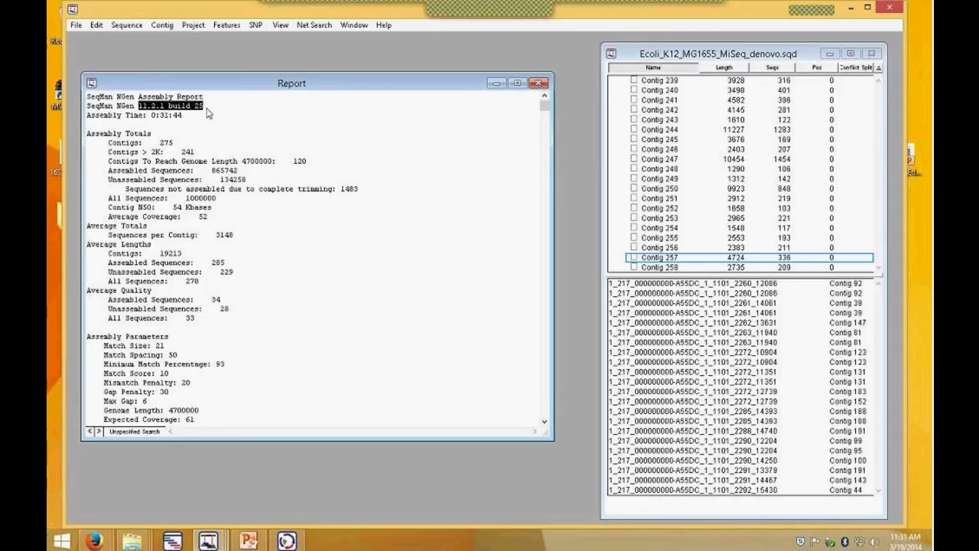
pyautogui.moveTo(159, 143); pyautogui.dragTo(176, 143)
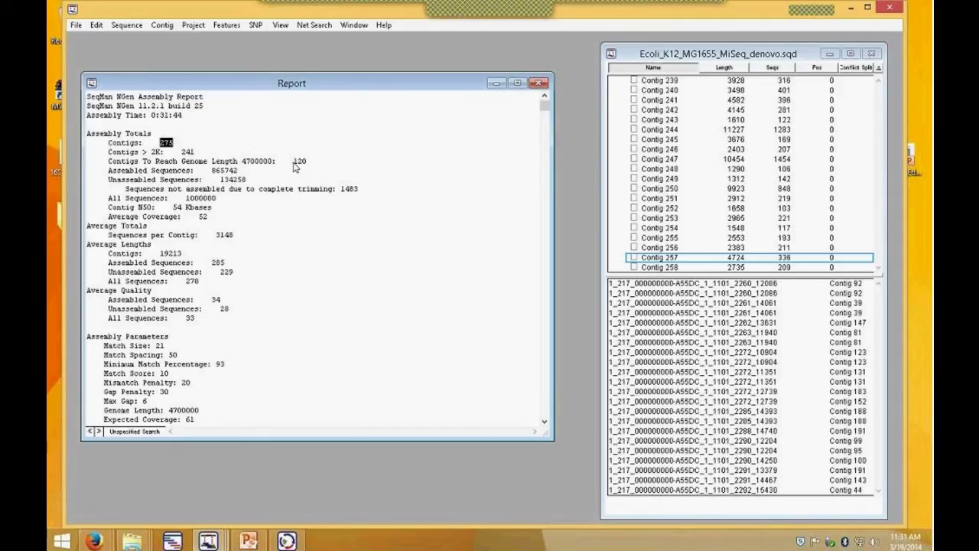
pyautogui.moveTo(293, 162); pyautogui.dragTo(307, 162)
pyautogui.moveTo(169, 208); pyautogui.dragTo(209, 218)
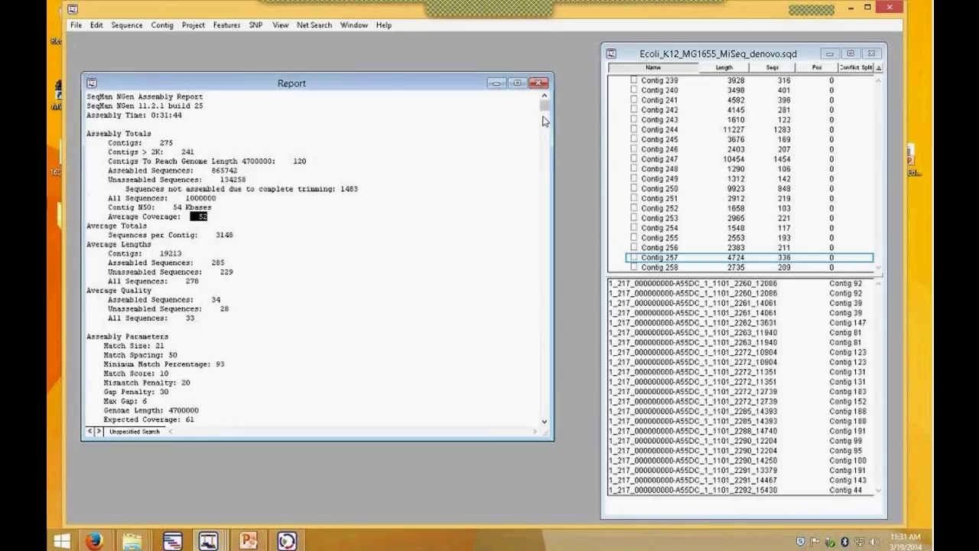
# - Review the assembly script at the end of the report and sort the project's contigs by length, longest first
pyautogui.moveTo(546, 112); pyautogui.dragTo(547, 411)
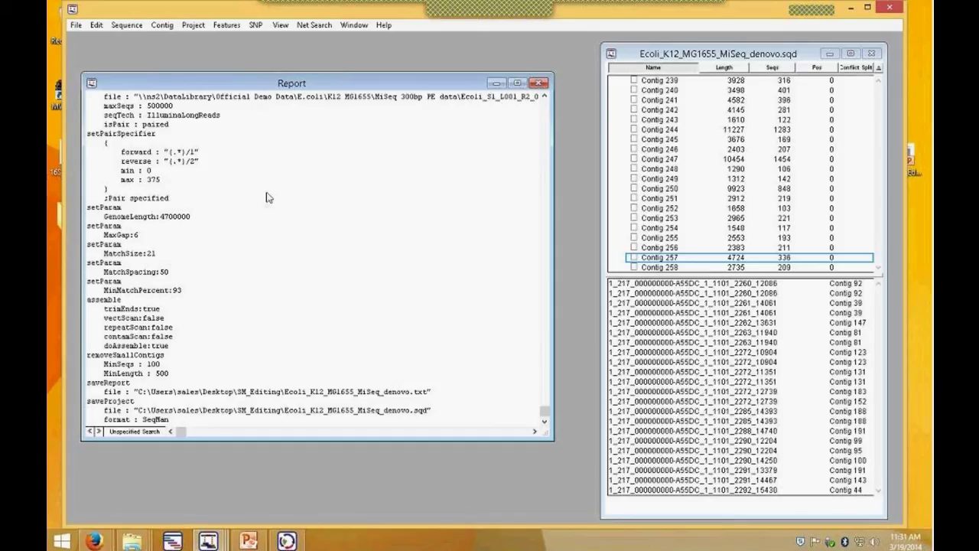
pyautogui.click(732, 57)
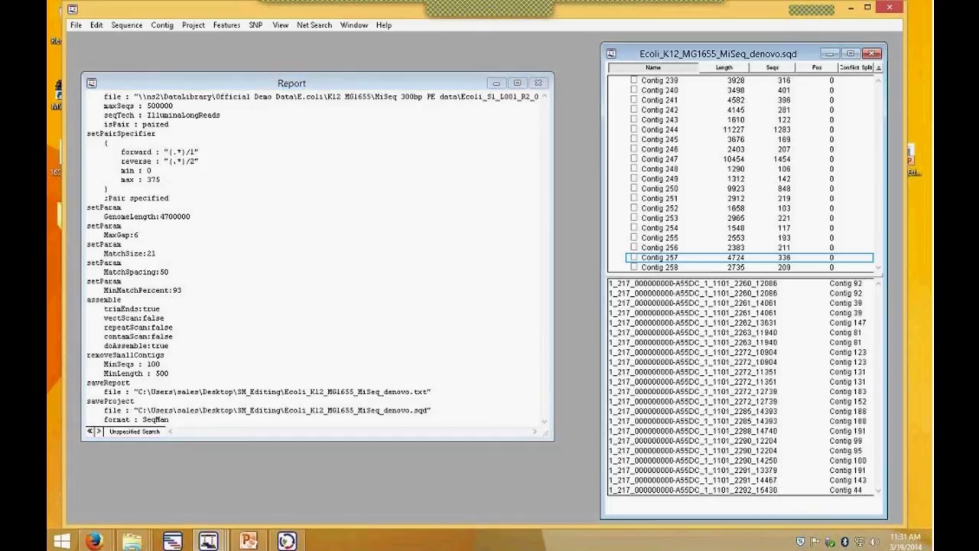
pyautogui.click(726, 69)
pyautogui.moveTo(878, 243); pyautogui.dragTo(877, 84)
pyautogui.click(731, 69)
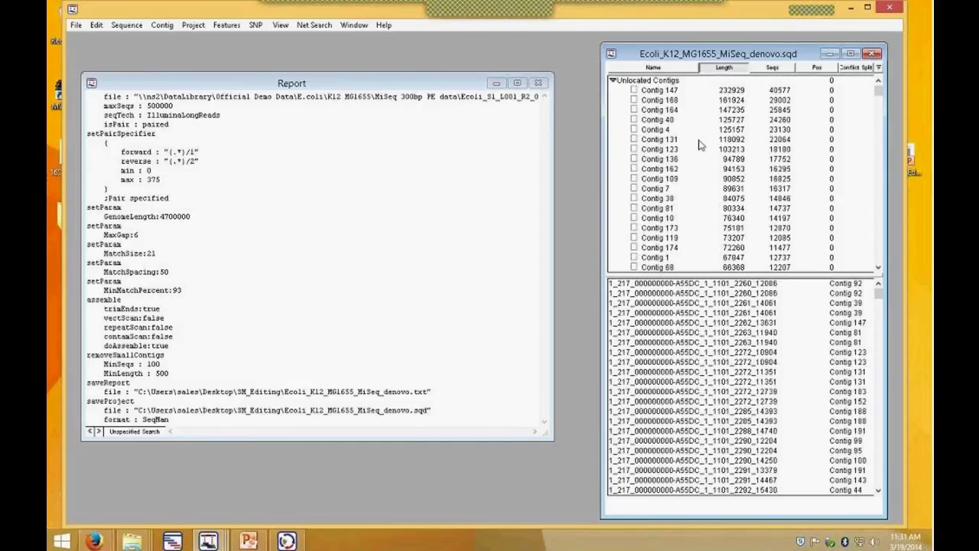
# - Open the alignment of Contig 147 in an enlarged window and inspect the base quality scores at the contig's start
pyautogui.doubleClick(673, 93)
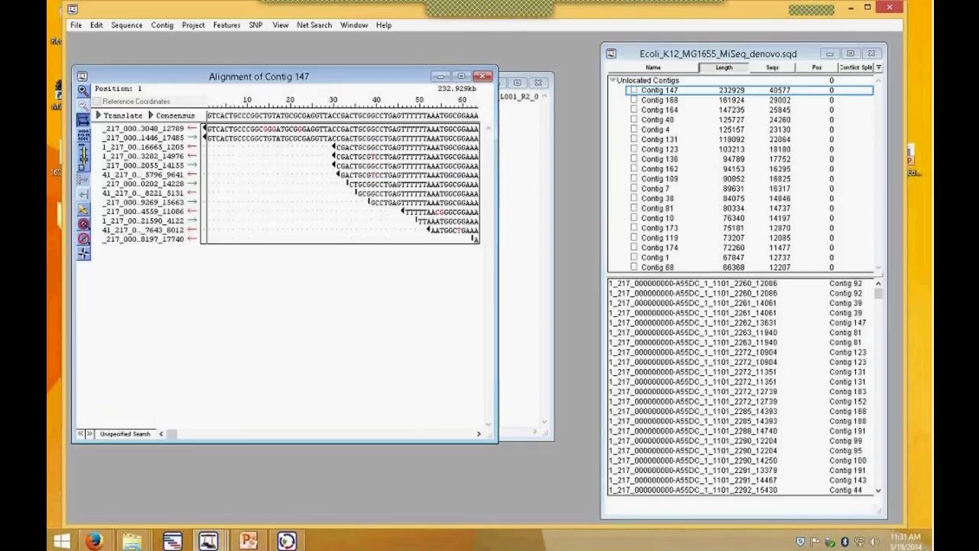
pyautogui.moveTo(497, 442); pyautogui.dragTo(777, 476)
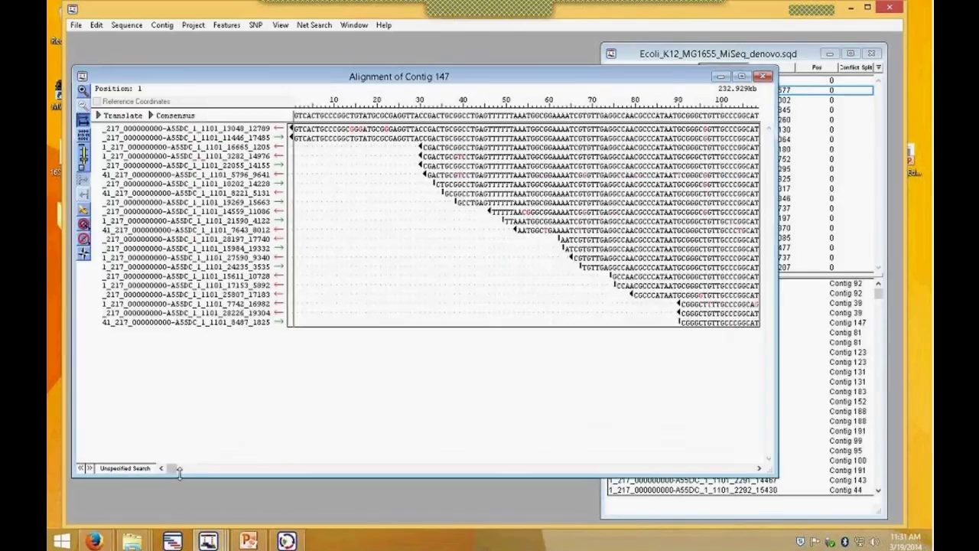
pyautogui.moveTo(178, 473)
pyautogui.mouseDown()
pyautogui.moveTo(317, 474)
pyautogui.moveTo(179, 470)
pyautogui.mouseUp()
pyautogui.moveTo(85, 225); pyautogui.dragTo(114, 226)
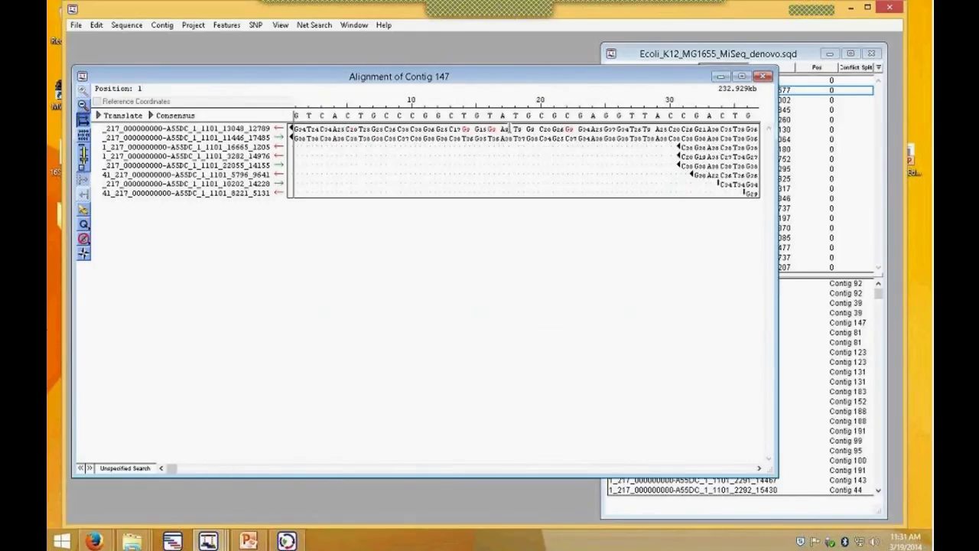
pyautogui.moveTo(176, 469)
pyautogui.mouseDown()
pyautogui.moveTo(271, 473)
pyautogui.moveTo(171, 468)
pyautogui.mouseUp()
pyautogui.moveTo(85, 226); pyautogui.dragTo(90, 231)
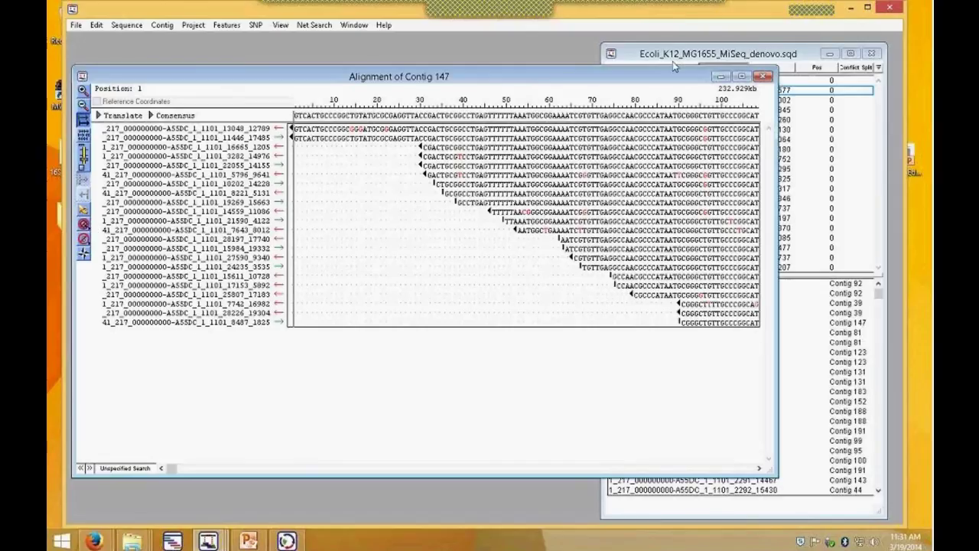
# - Open the Strategy View of Contig 147 and enlarge its depth of coverage and pair consistency graphs
pyautogui.click(163, 26)
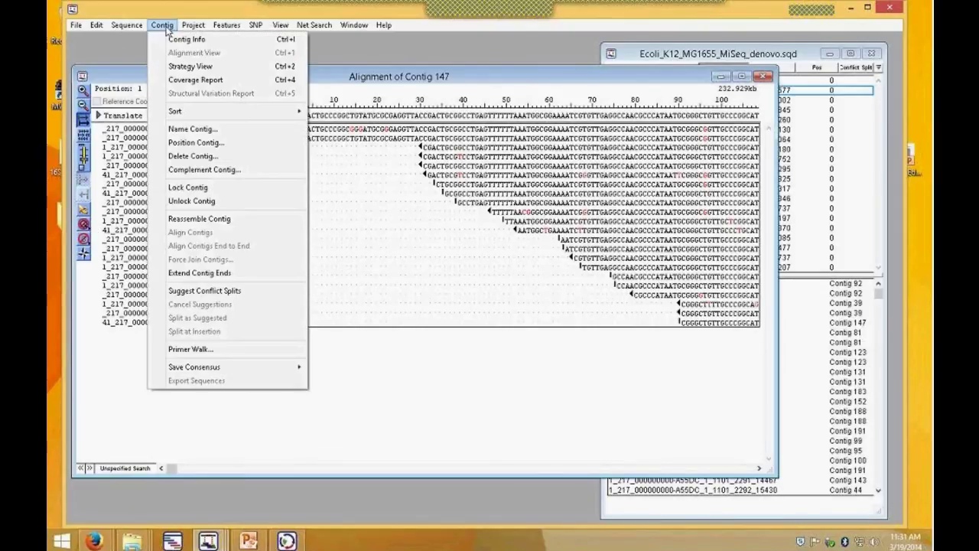
pyautogui.click(184, 66)
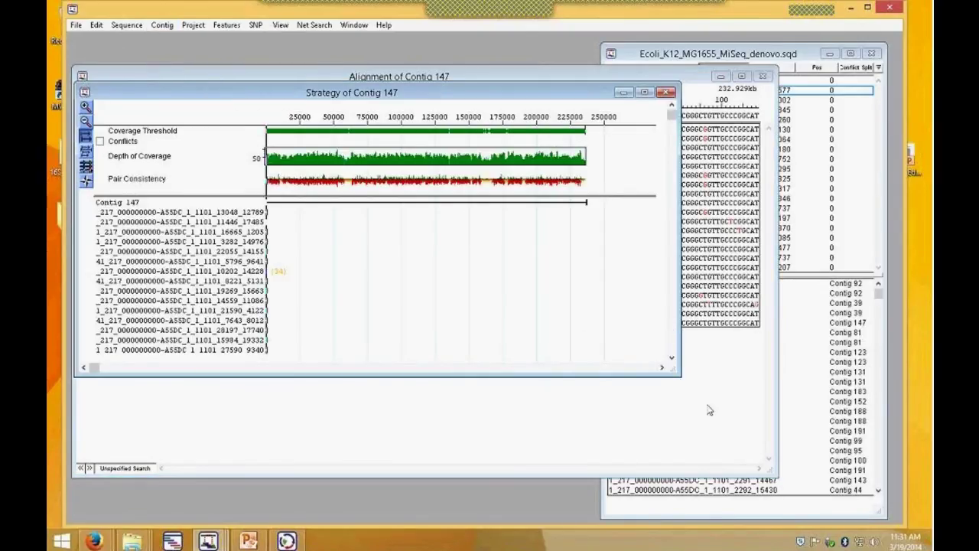
pyautogui.moveTo(680, 375); pyautogui.dragTo(848, 489)
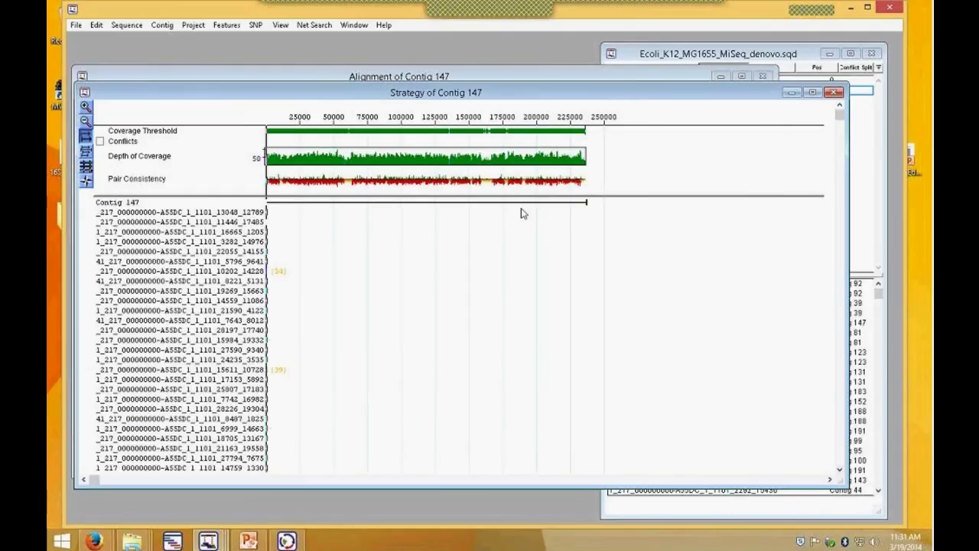
pyautogui.moveTo(530, 196); pyautogui.dragTo(530, 340)
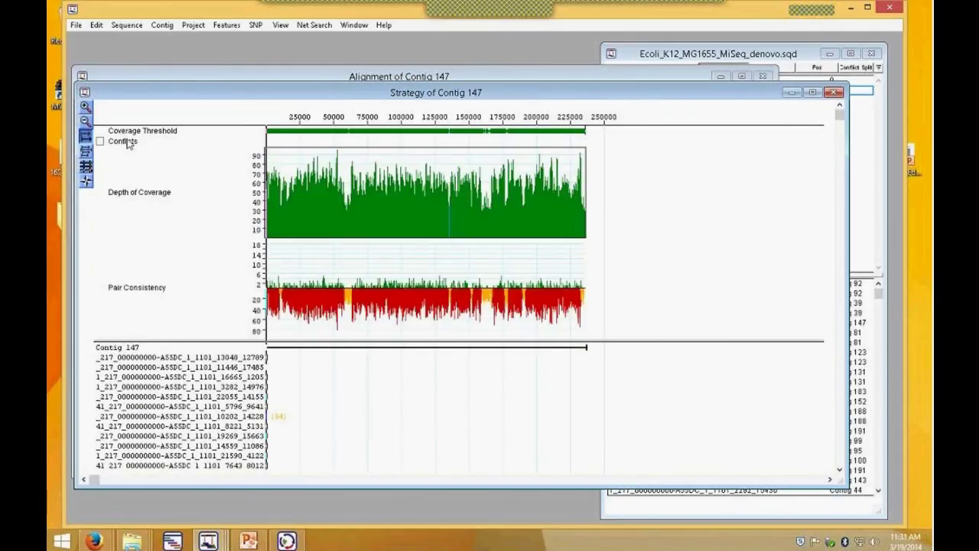
pyautogui.click(86, 107)
pyautogui.click(86, 107)
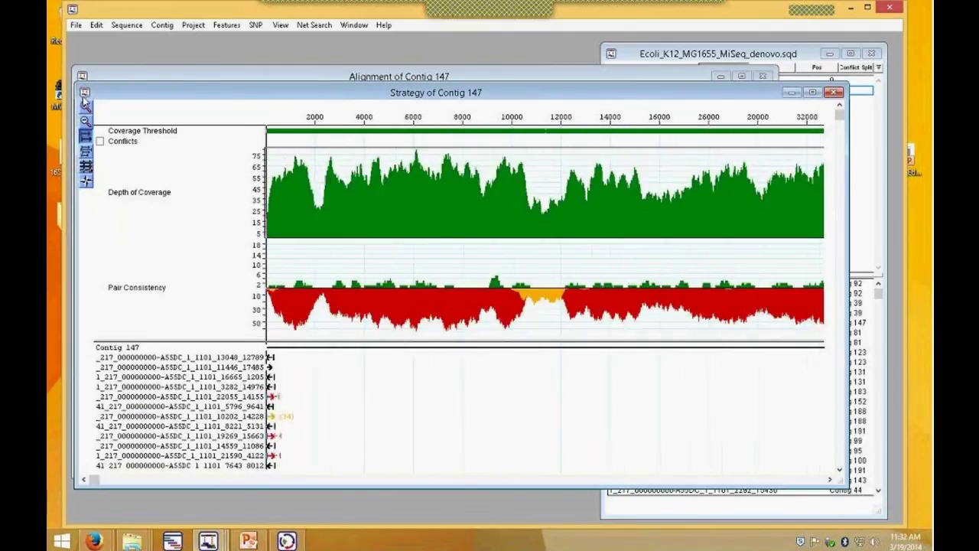
# - Examine coverage depth and pair consistency from the start to the far end of Contig 147 and close the Strategy View
pyautogui.moveTo(761, 230)
pyautogui.moveTo(576, 344); pyautogui.dragTo(576, 347)
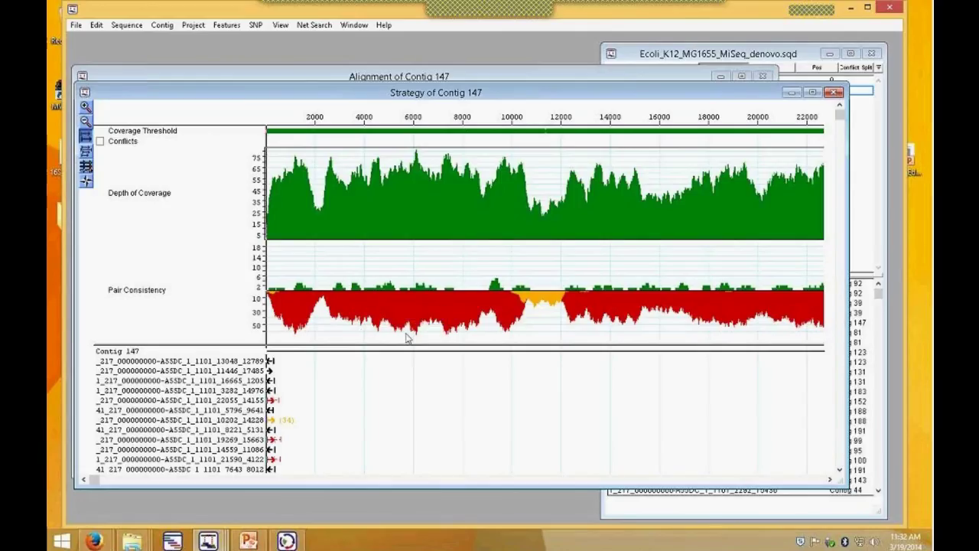
pyautogui.moveTo(98, 480); pyautogui.dragTo(821, 475)
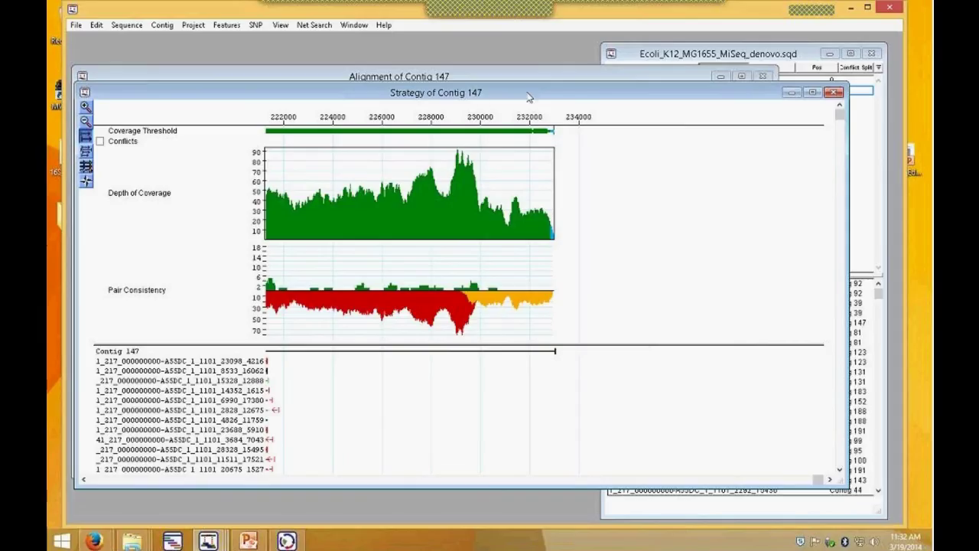
pyautogui.moveTo(527, 96); pyautogui.dragTo(537, 194)
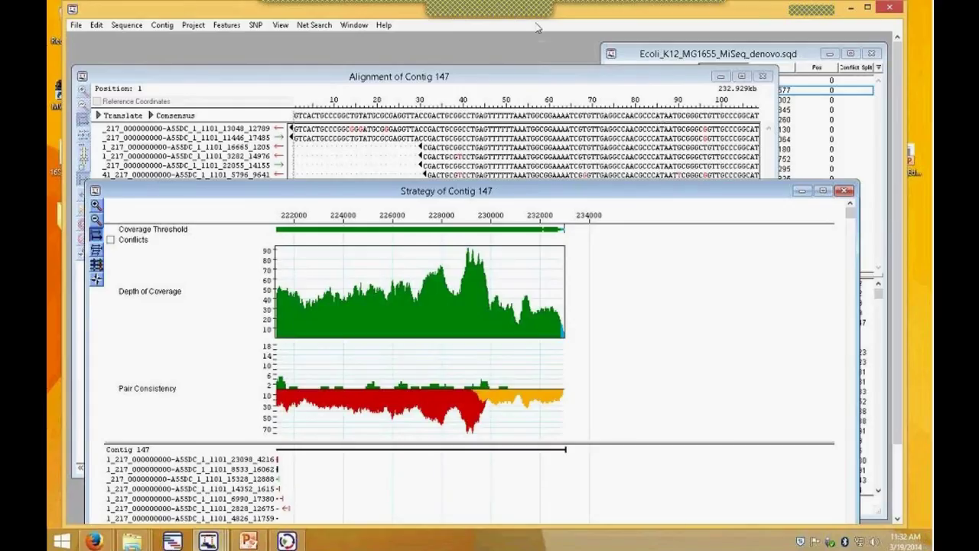
pyautogui.click(845, 190)
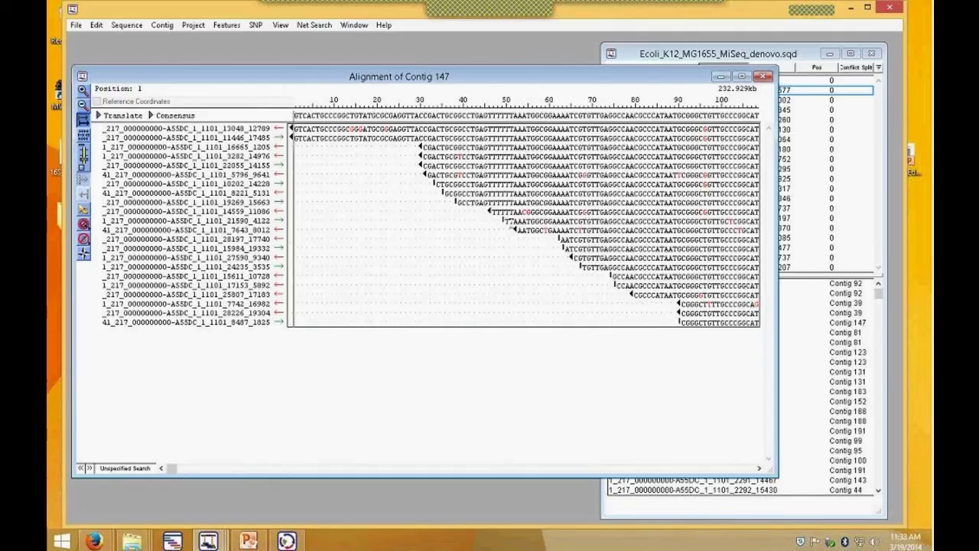
# - Delete the low-coverage bases 1 to 30 at the start of Contig 147
pyautogui.moveTo(412, 115); pyautogui.dragTo(426, 218)
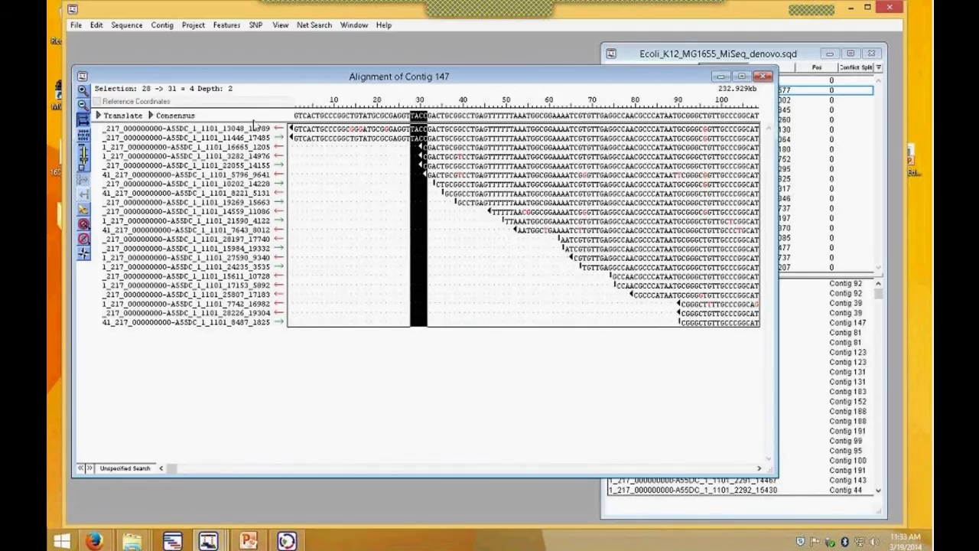
pyautogui.moveTo(296, 115); pyautogui.dragTo(423, 117)
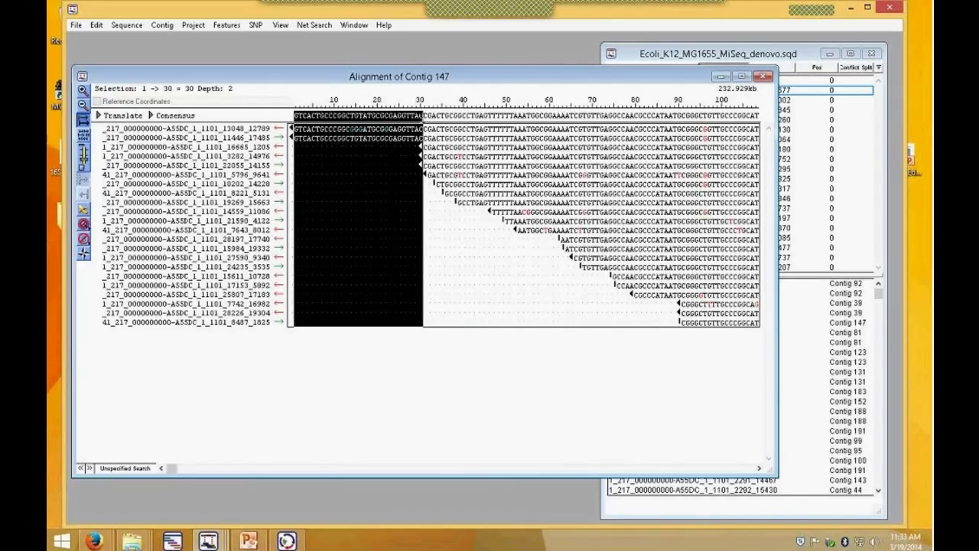
pyautogui.press('Delete')
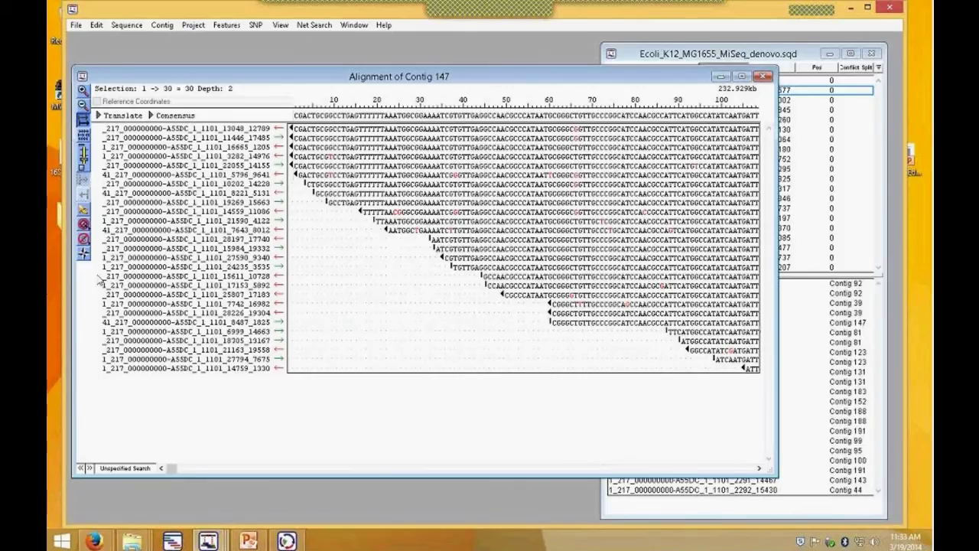
# - Delete bases 232860 to 232899 at the far end of Contig 147 and close its alignment
pyautogui.moveTo(173, 472); pyautogui.dragTo(748, 468)
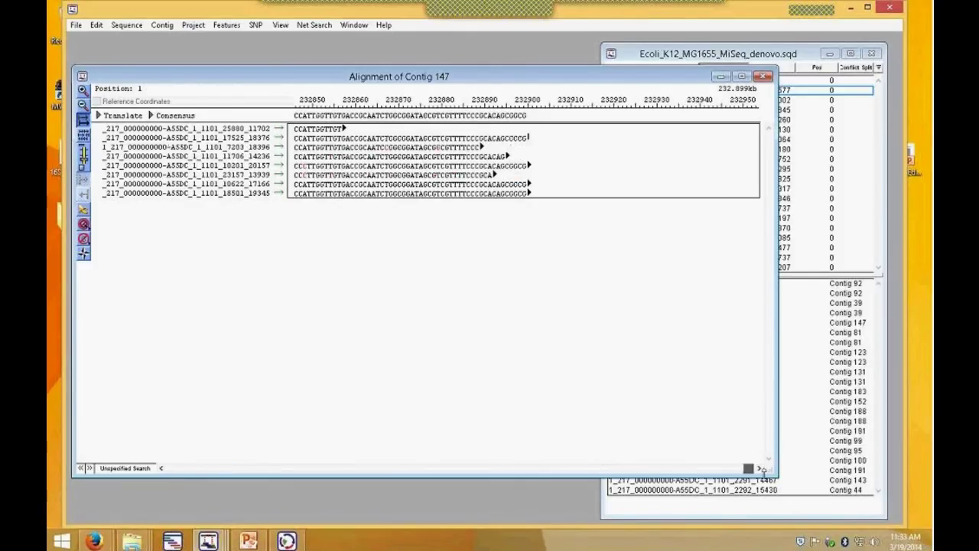
pyautogui.moveTo(533, 115); pyautogui.dragTo(354, 115)
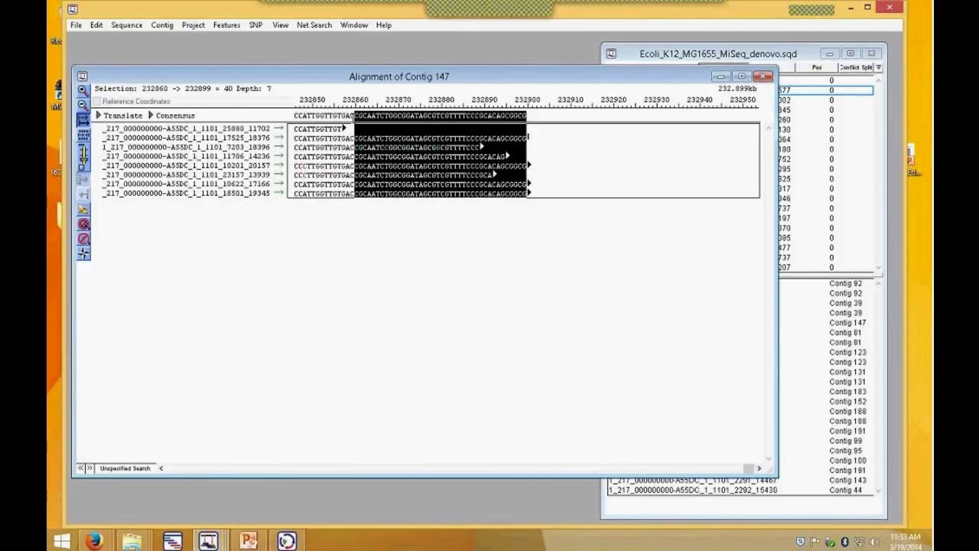
pyautogui.press('Delete')
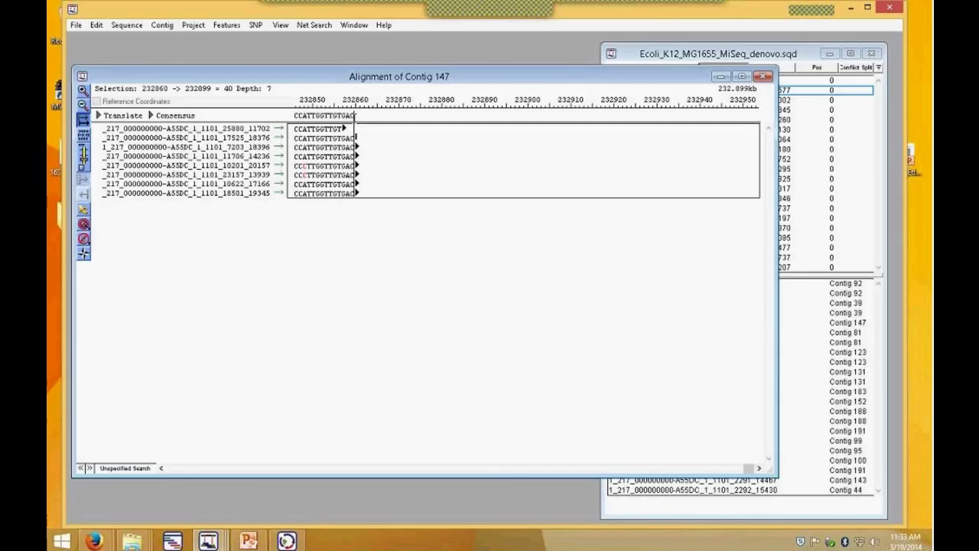
pyautogui.click(763, 77)
# - Open the alignment of Contig 168, delete the low-coverage bases 161872 to 161924 at its far end, and close it
pyautogui.doubleClick(736, 100)
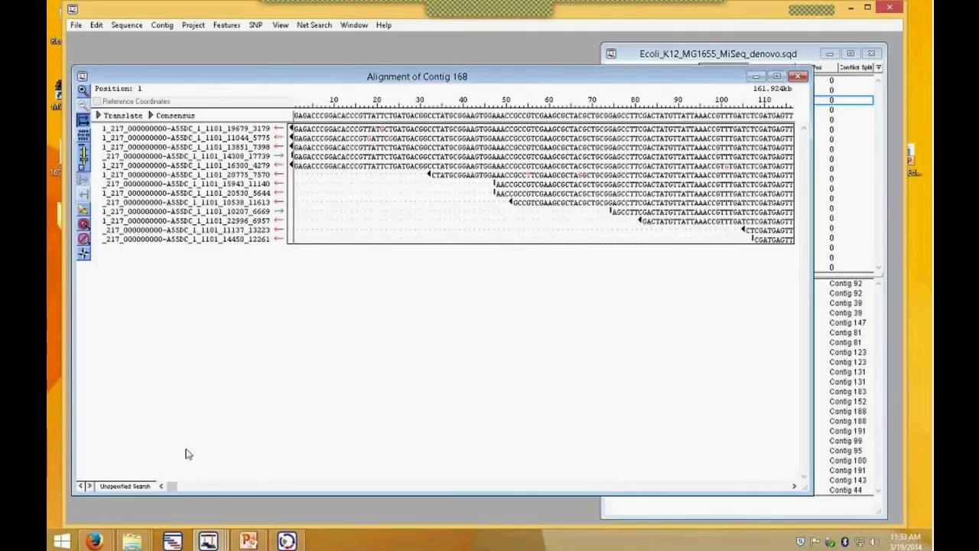
pyautogui.moveTo(170, 486); pyautogui.dragTo(787, 461)
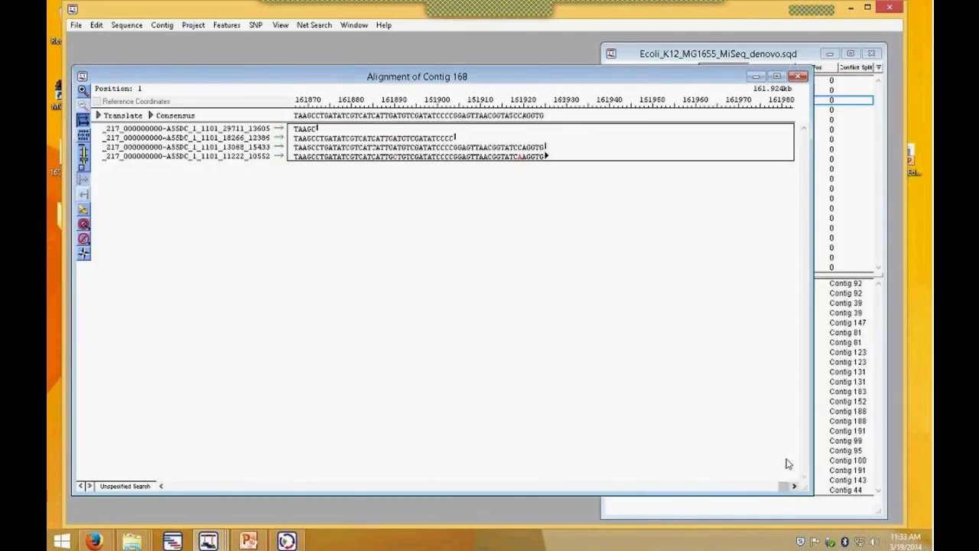
pyautogui.moveTo(489, 117); pyautogui.dragTo(315, 116)
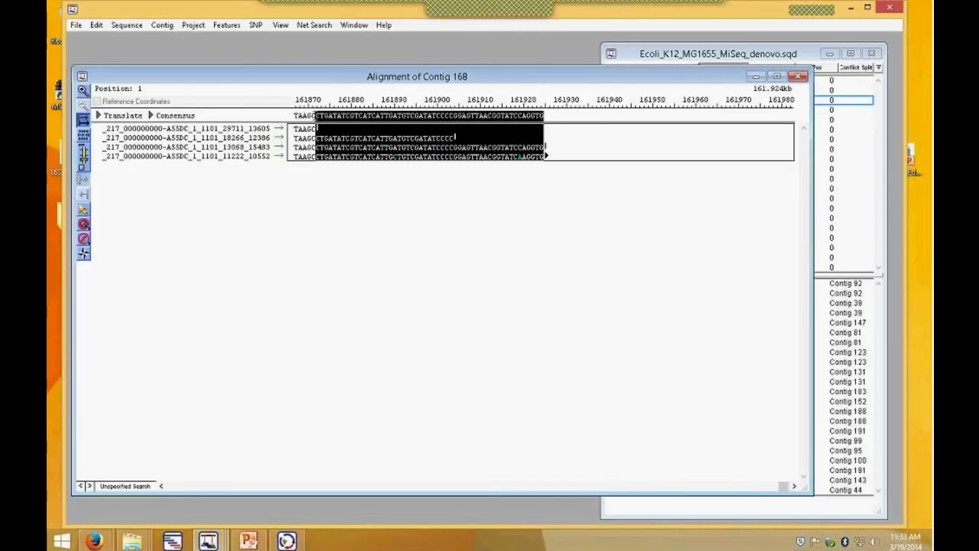
pyautogui.press('Delete')
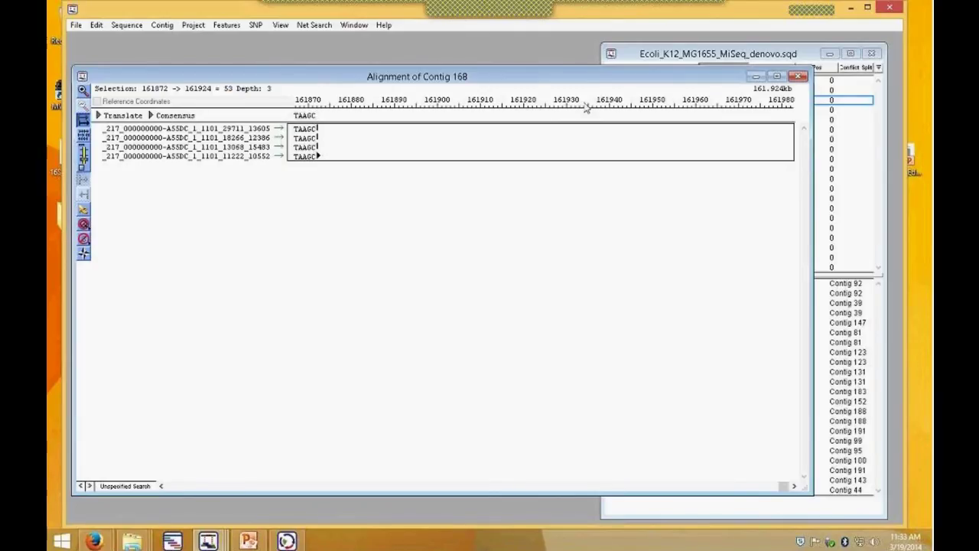
pyautogui.click(798, 77)
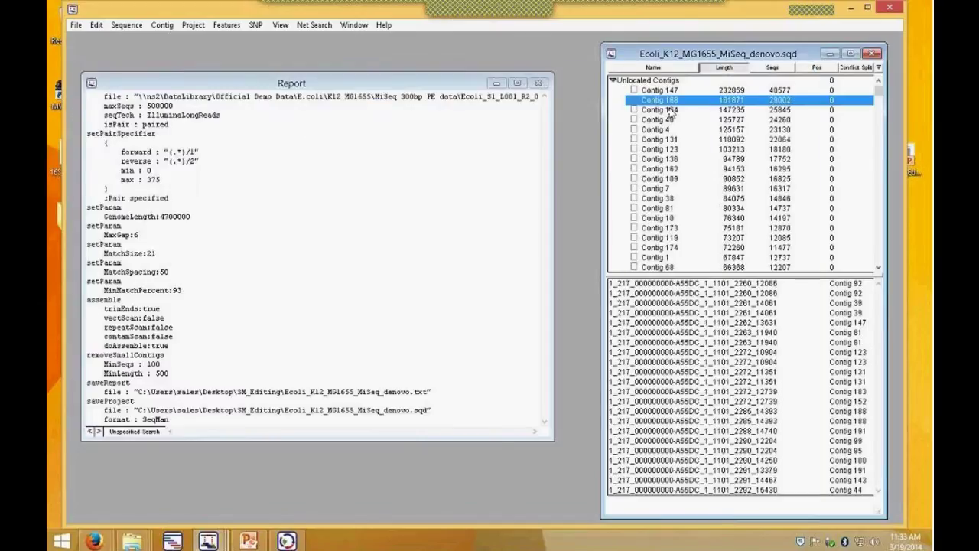
# - Trim the first 246 low-coverage bases from Contig 164, check its far end, and close its alignment
pyautogui.doubleClick(670, 110)
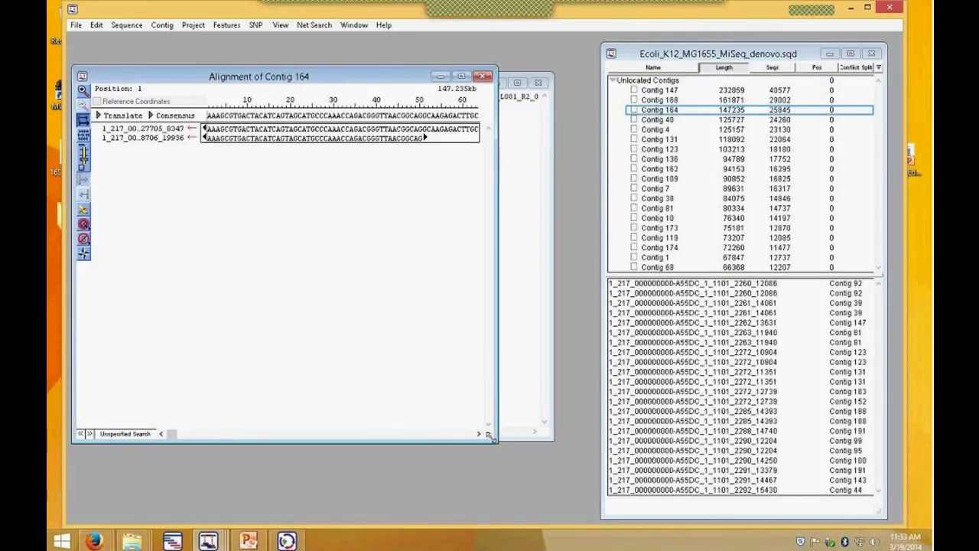
pyautogui.moveTo(491, 435); pyautogui.dragTo(775, 487)
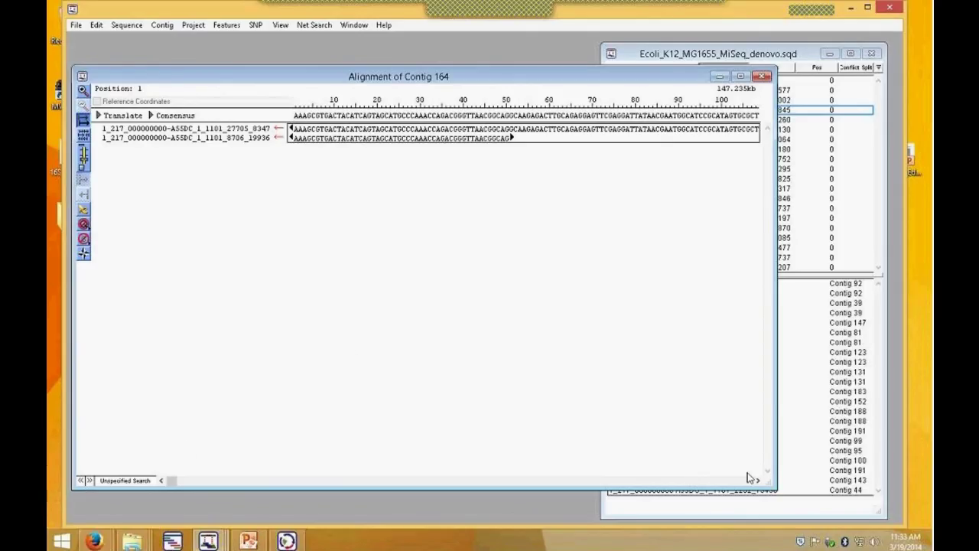
pyautogui.moveTo(294, 116); pyautogui.dragTo(416, 120)
pyautogui.press('Delete')
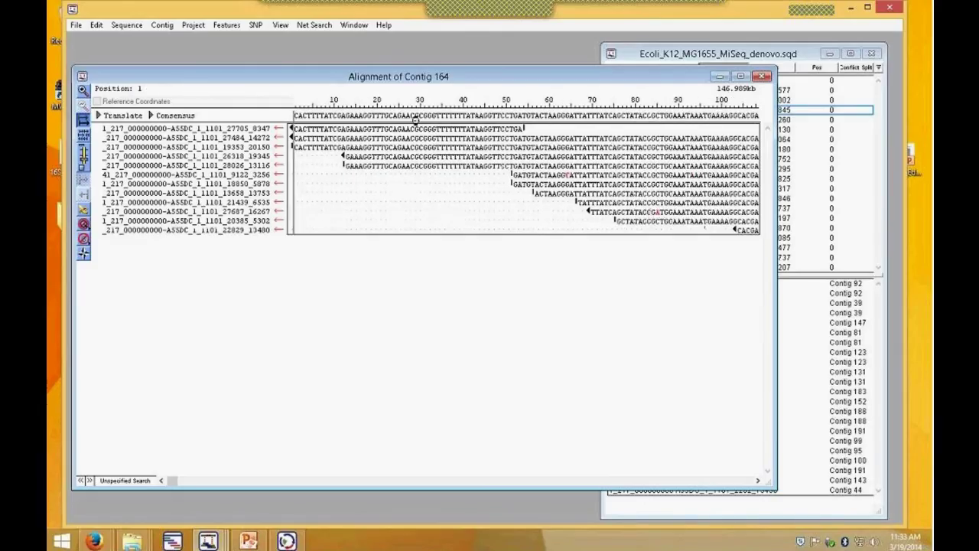
pyautogui.moveTo(169, 481); pyautogui.dragTo(759, 487)
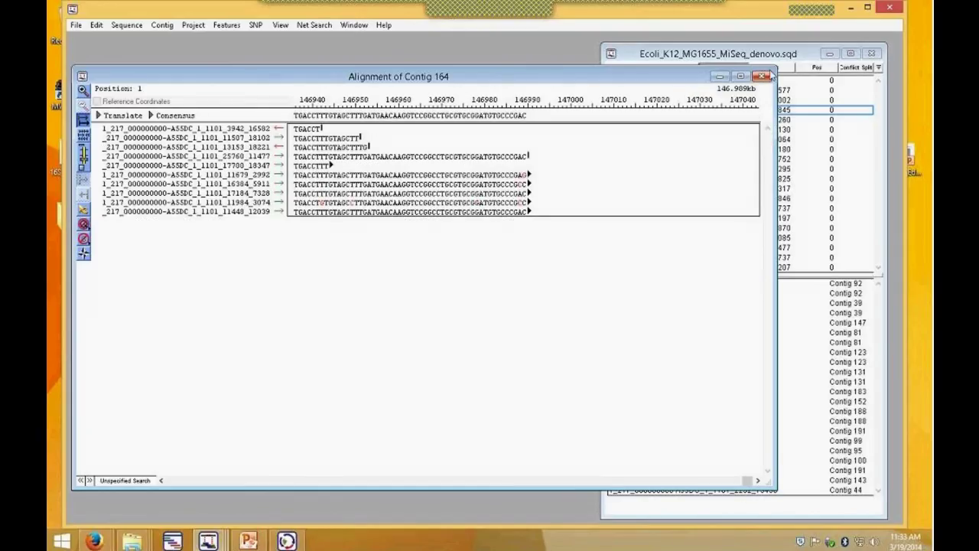
pyautogui.click(762, 77)
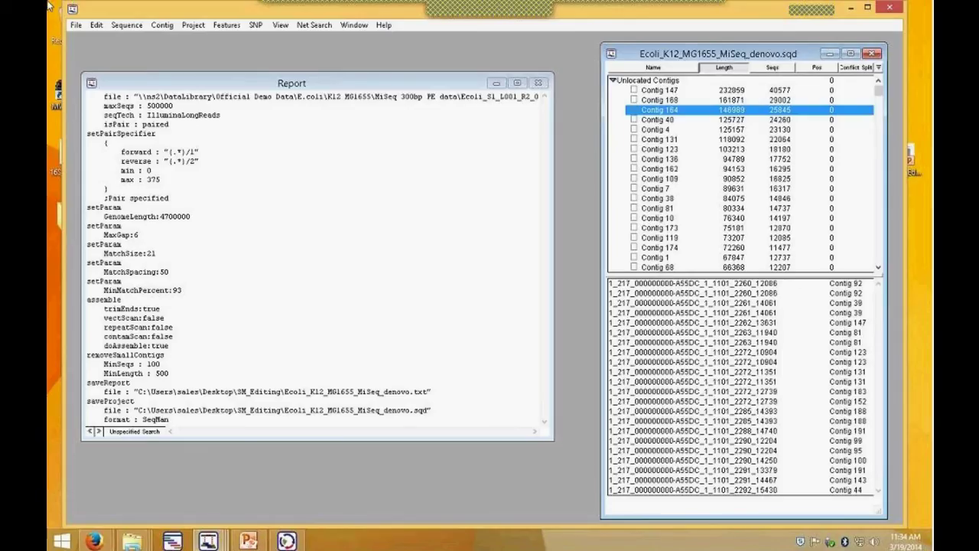
# - Sort the contigs by name in ascending order and open the alignment of Contig 257
pyautogui.click(668, 70)
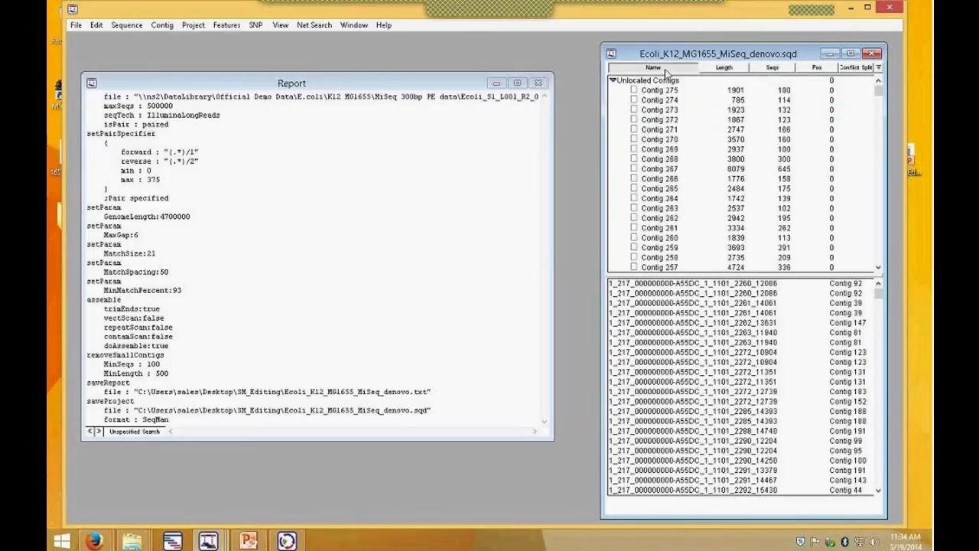
pyautogui.click(666, 72)
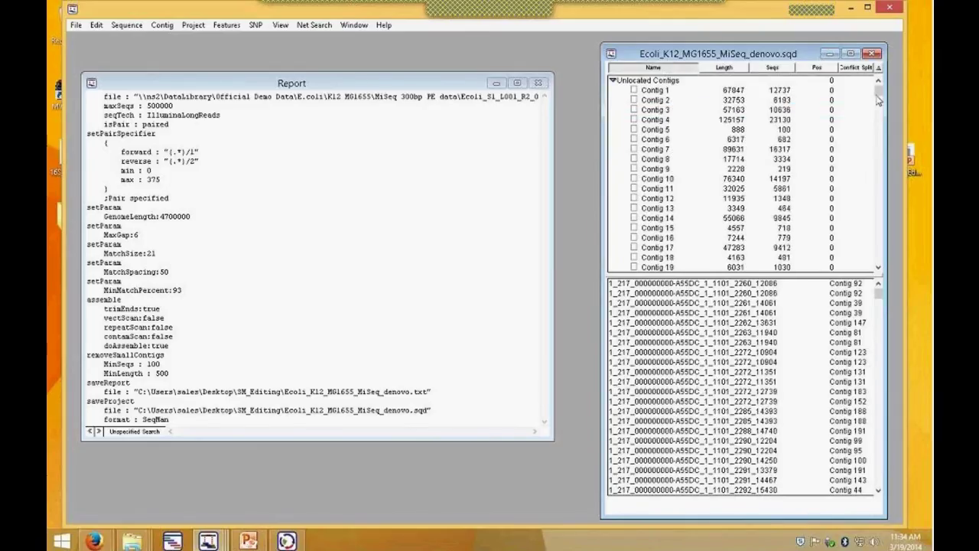
pyautogui.moveTo(879, 90); pyautogui.dragTo(882, 253)
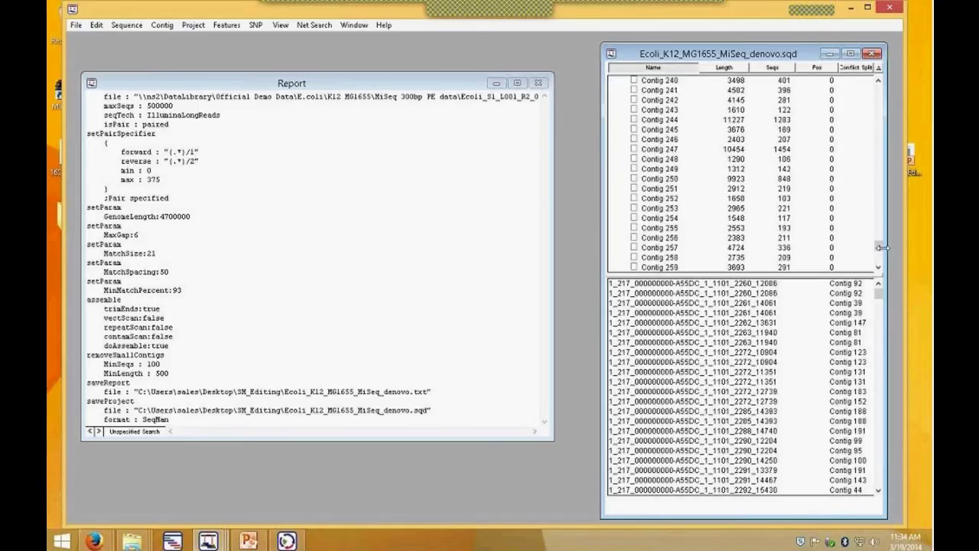
pyautogui.doubleClick(674, 249)
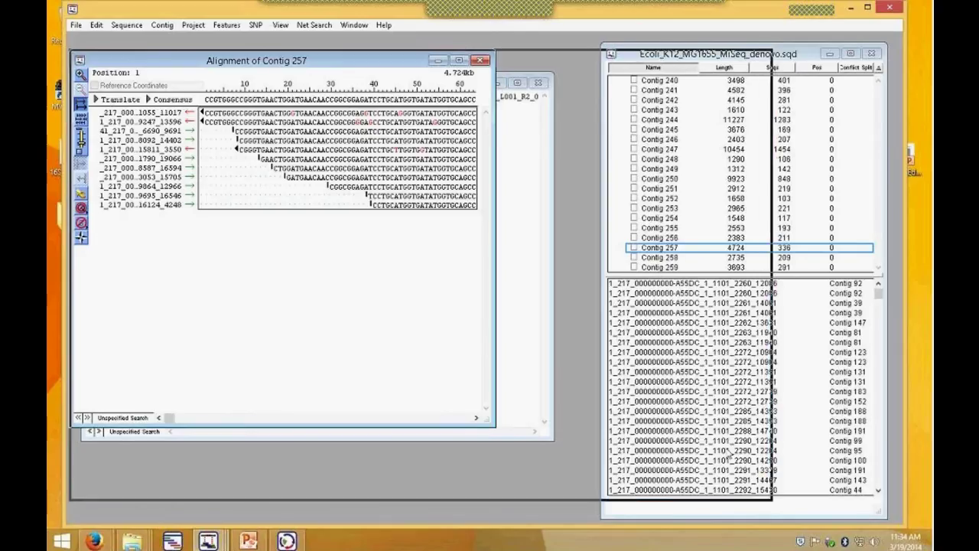
# - Open the Strategy View of Contig 257 and enlarge its depth of coverage and pair consistency graphs
pyautogui.click(162, 25)
pyautogui.click(190, 67)
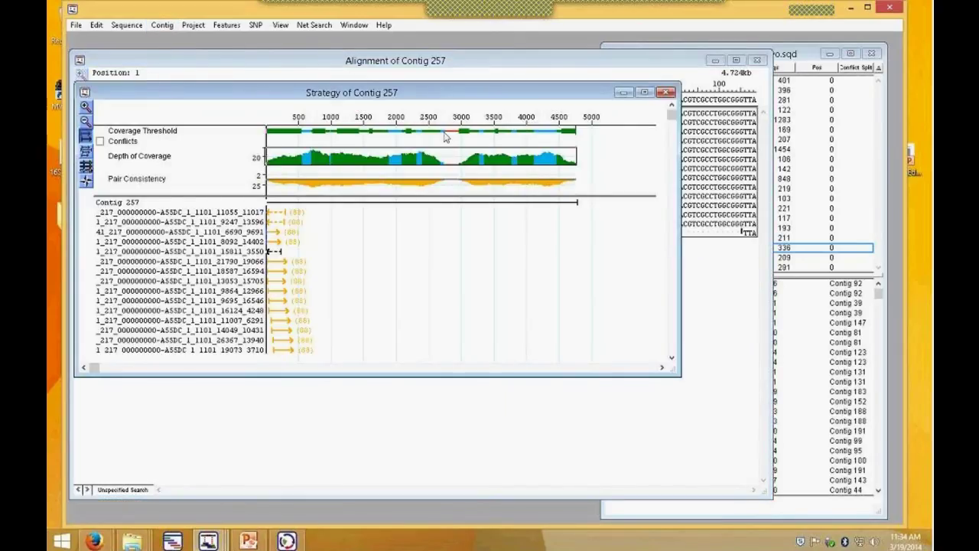
pyautogui.moveTo(480, 193); pyautogui.dragTo(485, 255)
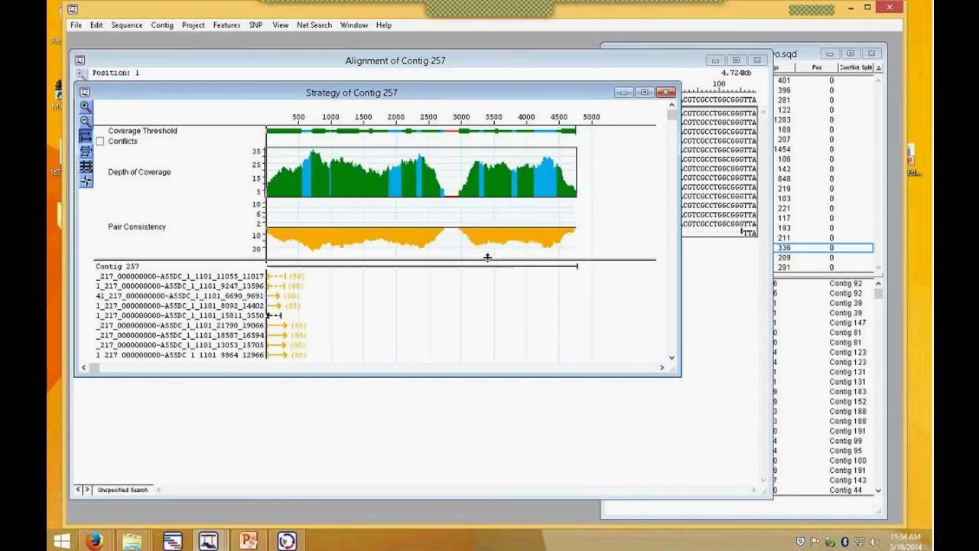
pyautogui.click(85, 107)
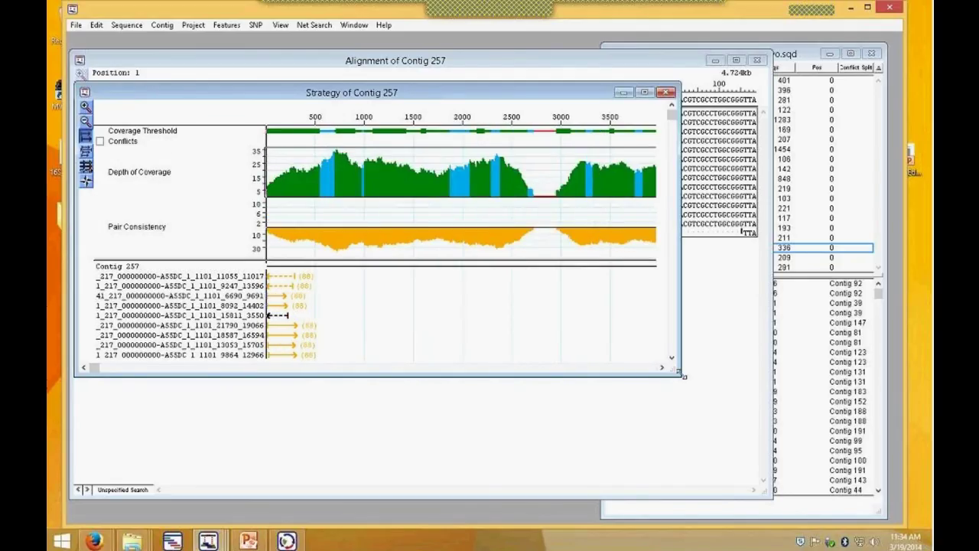
# - Open the alignment of Contig 257 at its zero-coverage region and select the bases of read 10329_14262 that overlap the reads above
pyautogui.moveTo(679, 374); pyautogui.dragTo(891, 442)
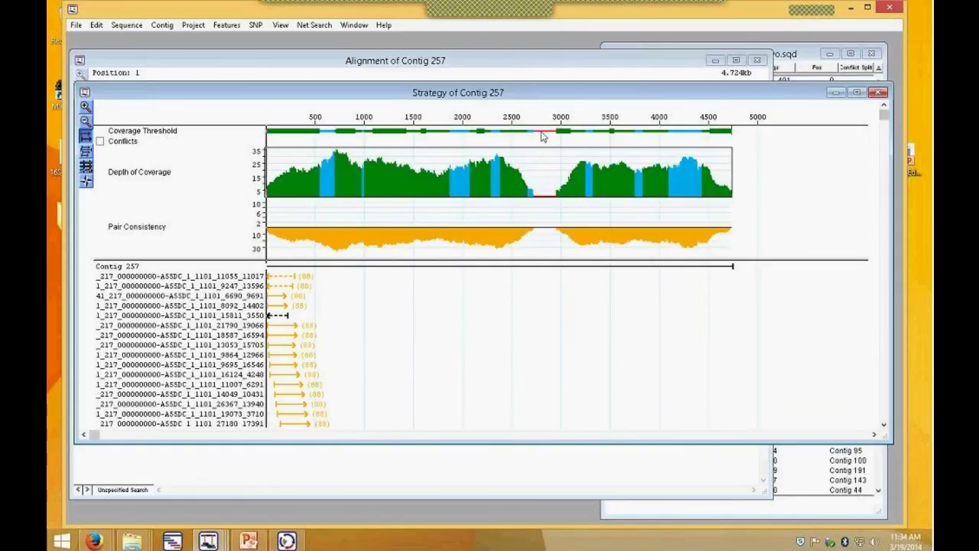
pyautogui.doubleClick(536, 199)
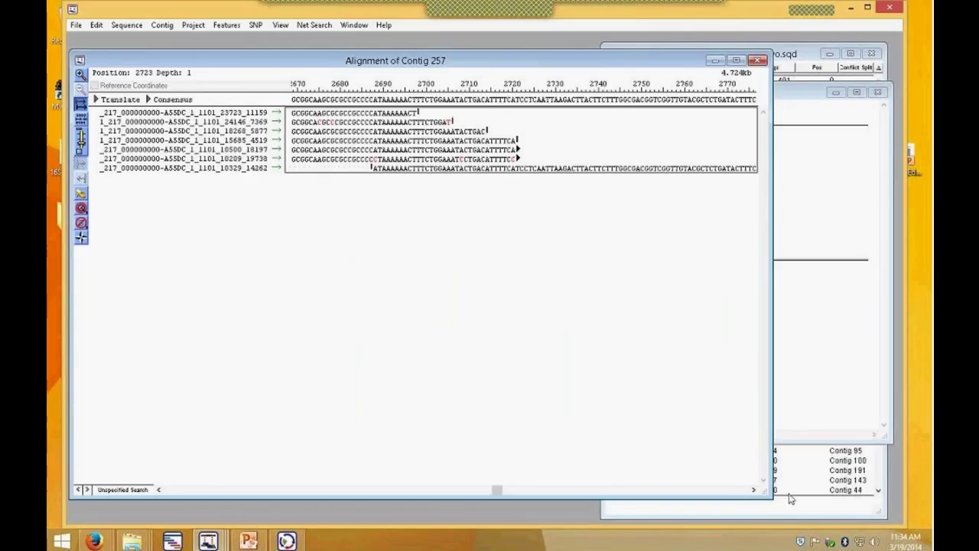
pyautogui.moveTo(769, 495); pyautogui.dragTo(851, 503)
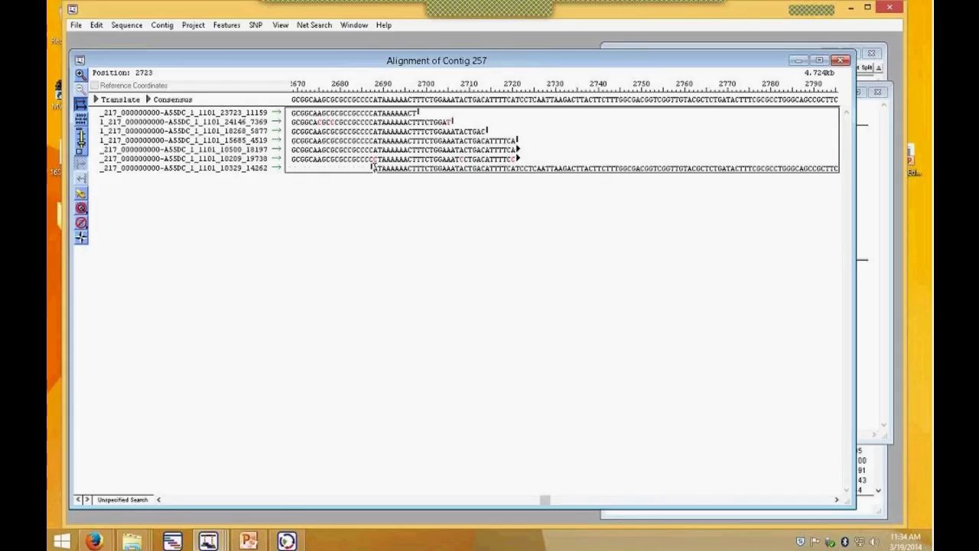
pyautogui.moveTo(514, 166); pyautogui.dragTo(372, 167)
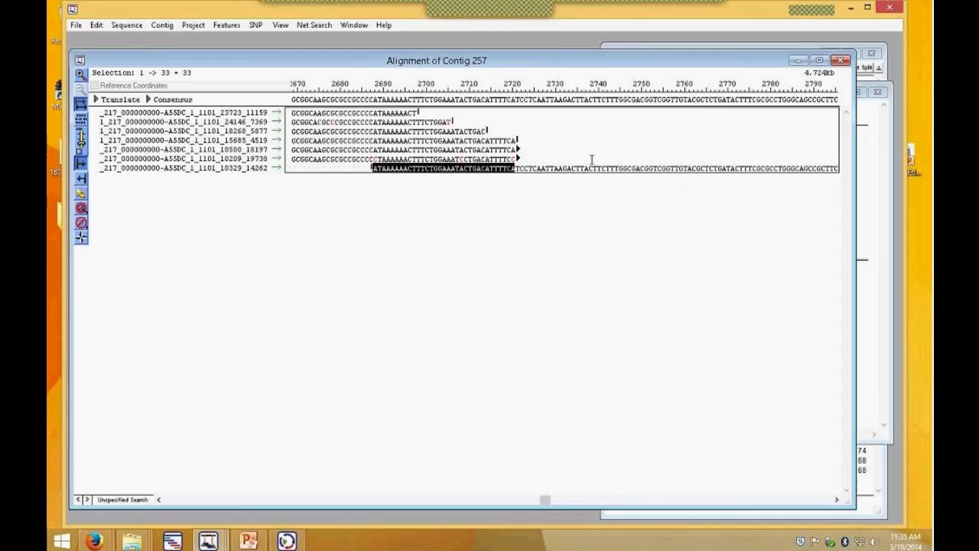
# - Extend the trimmed end of read 10500_18197 to inspect its base quality scores, then trim it back and hide the scores
pyautogui.click(504, 150)
pyautogui.moveTo(514, 150); pyautogui.dragTo(681, 151)
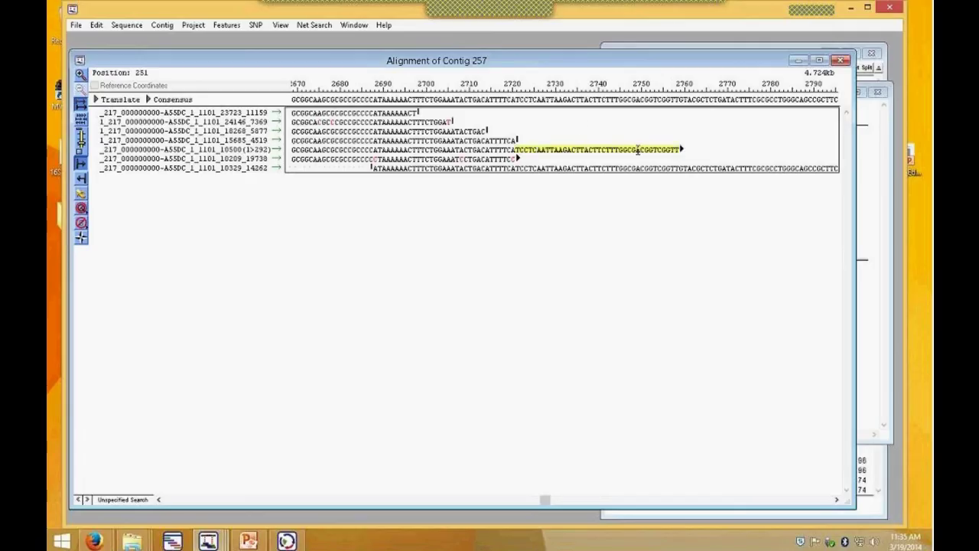
pyautogui.click(85, 212)
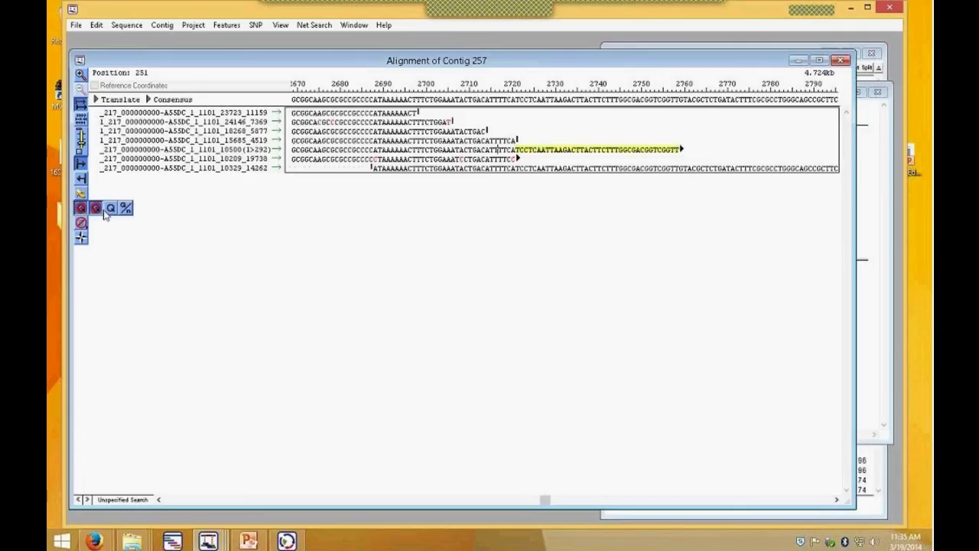
pyautogui.click(108, 213)
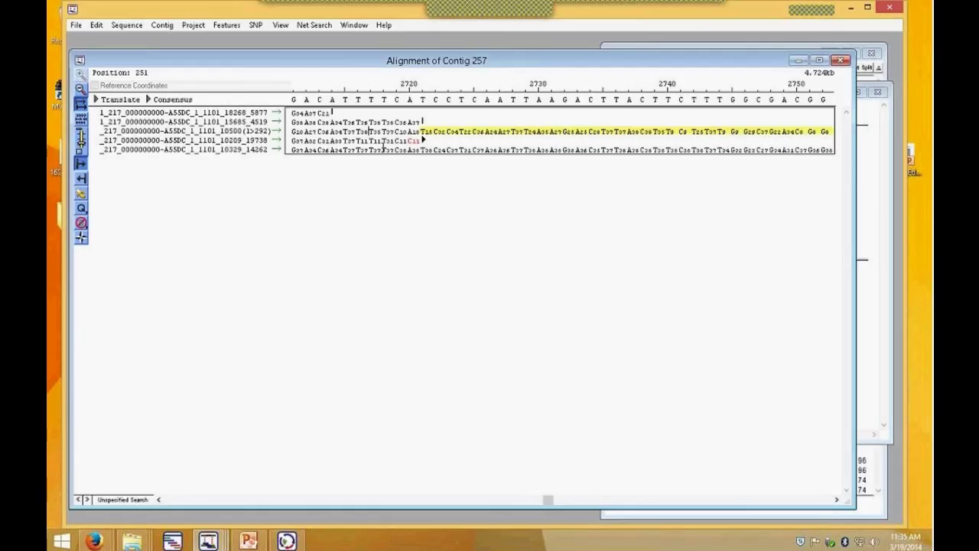
pyautogui.click(836, 501)
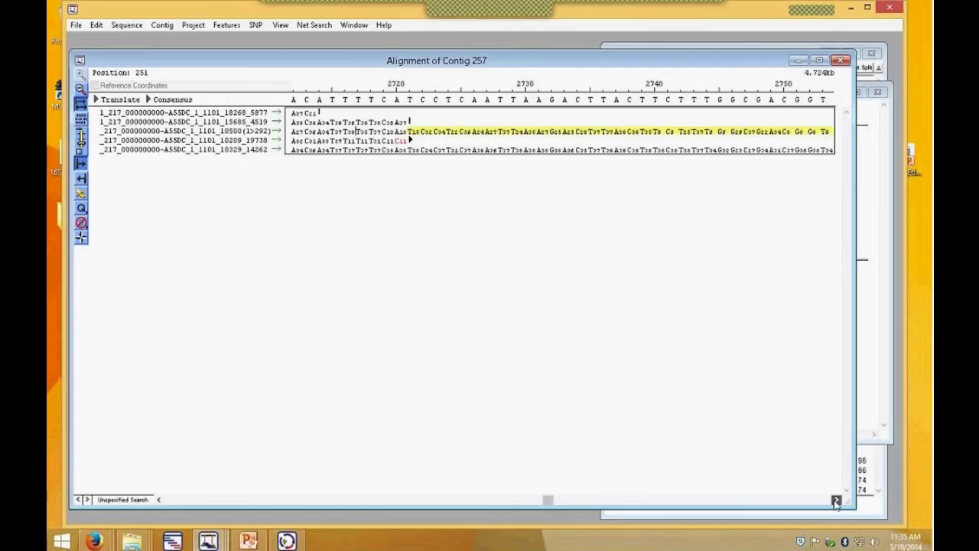
pyautogui.click(836, 500)
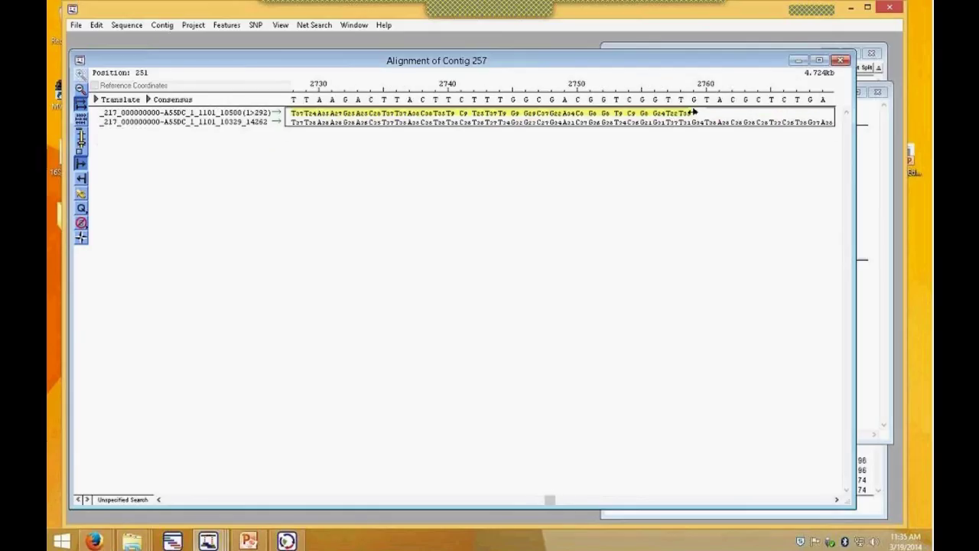
pyautogui.moveTo(692, 113); pyautogui.dragTo(472, 112)
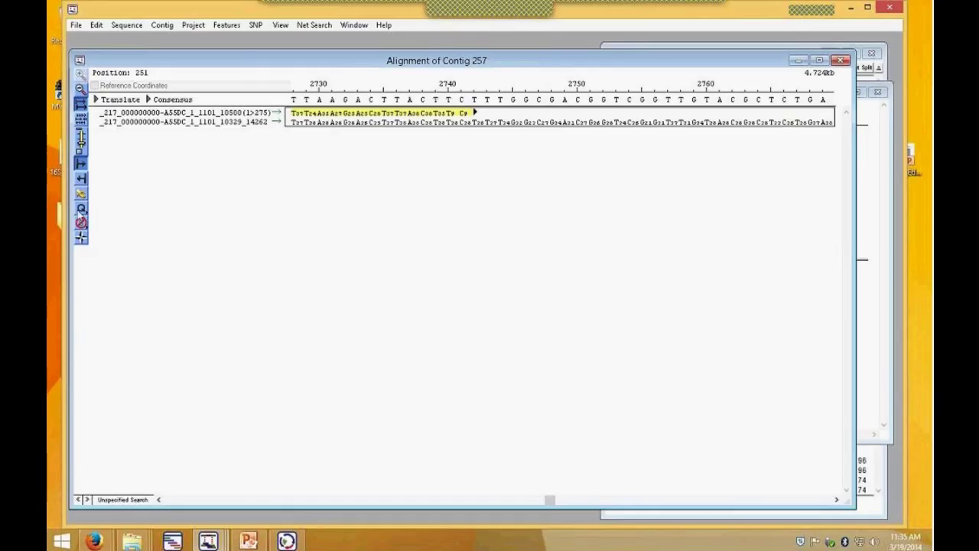
pyautogui.moveTo(82, 210); pyautogui.dragTo(97, 211)
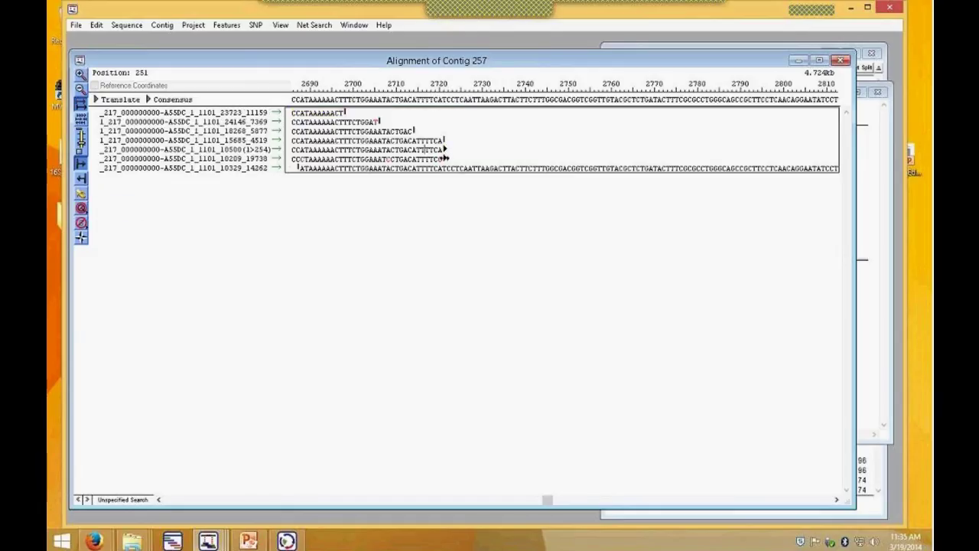
# - Reveal the trimmed ends of read 10209_19738 and of reads 14435_18090, 18679_17132 and 3406_14758 beyond the gap, and retract them
pyautogui.moveTo(449, 158); pyautogui.dragTo(568, 158)
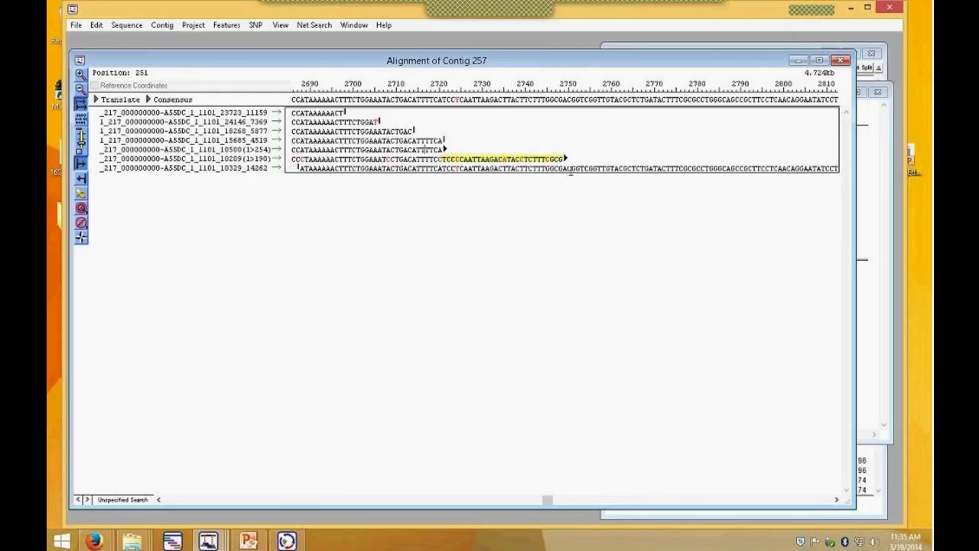
pyautogui.moveTo(568, 158); pyautogui.dragTo(445, 159)
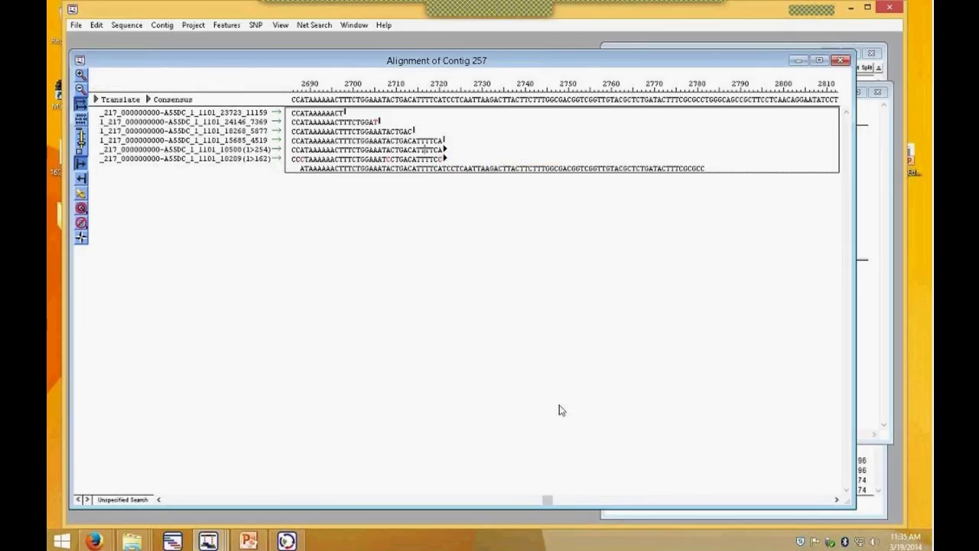
pyautogui.click(836, 500)
pyautogui.moveTo(836, 499); pyautogui.dragTo(836, 499)
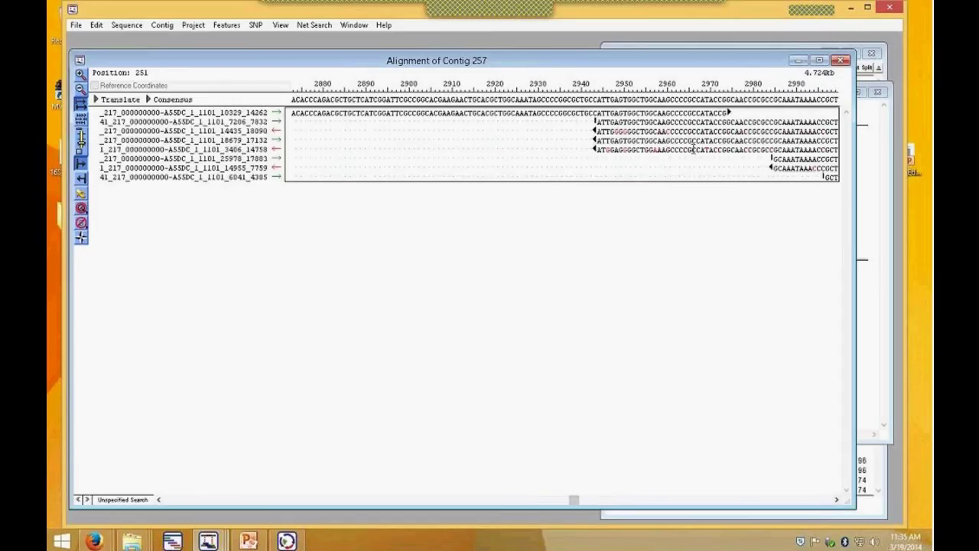
pyautogui.moveTo(591, 131); pyautogui.dragTo(430, 132)
pyautogui.moveTo(593, 141); pyautogui.dragTo(426, 141)
pyautogui.moveTo(593, 149); pyautogui.dragTo(602, 131)
pyautogui.moveTo(425, 140); pyautogui.dragTo(602, 140)
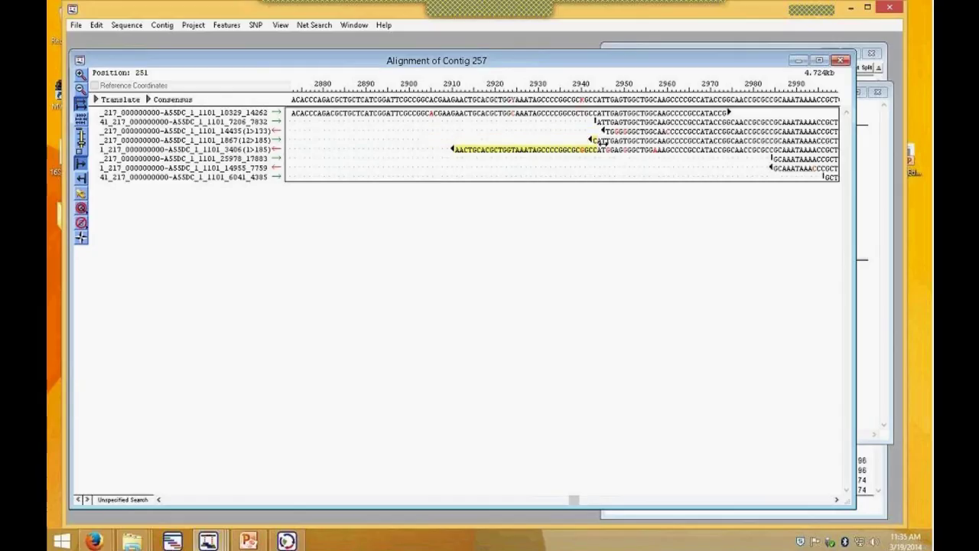
pyautogui.moveTo(451, 149); pyautogui.dragTo(601, 149)
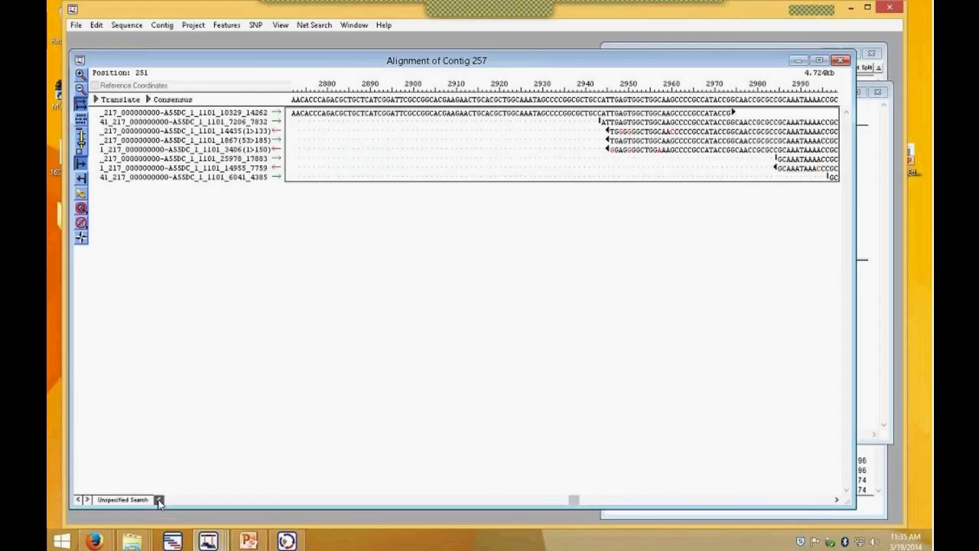
# - Split Contig 257 at position 2862, inside the region covered only by read 10329_14262
pyautogui.click(158, 499)
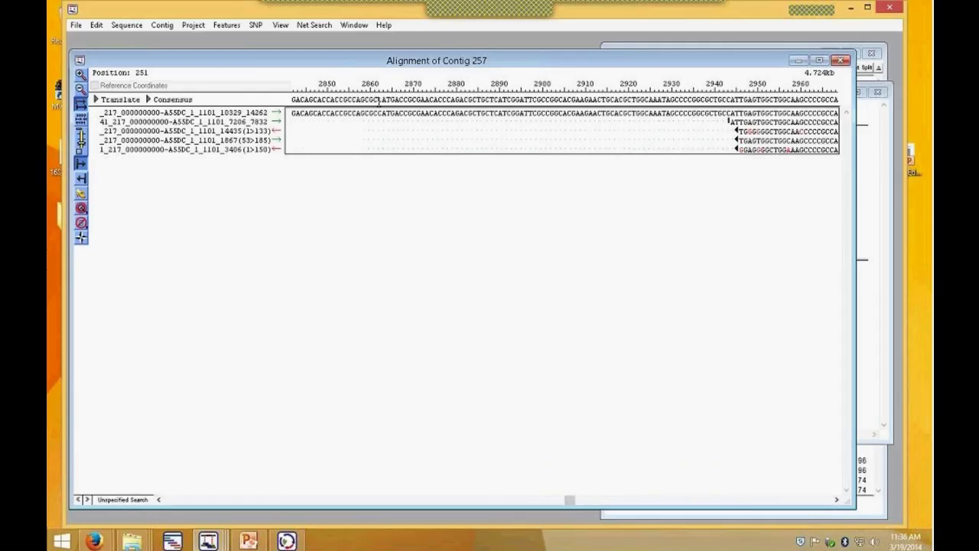
pyautogui.click(376, 114)
pyautogui.click(161, 25)
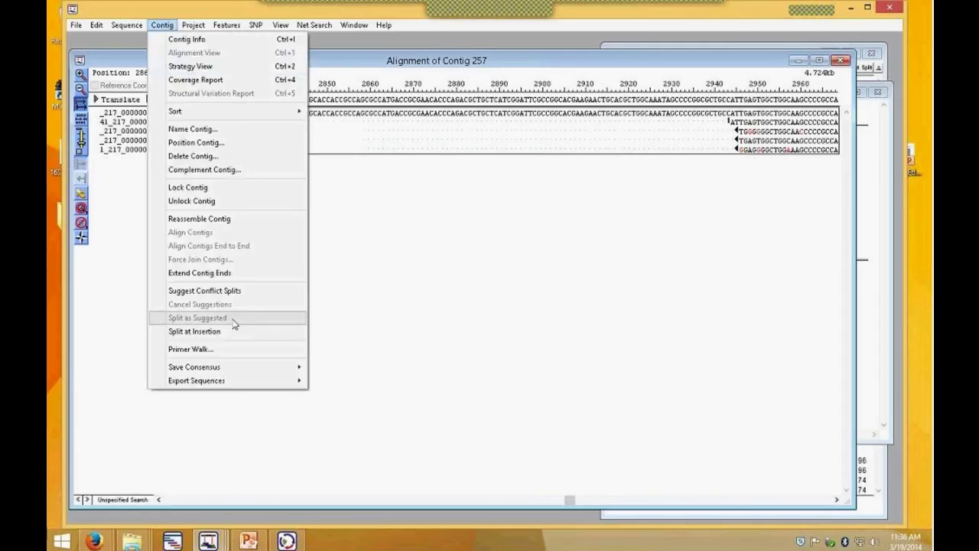
pyautogui.click(200, 331)
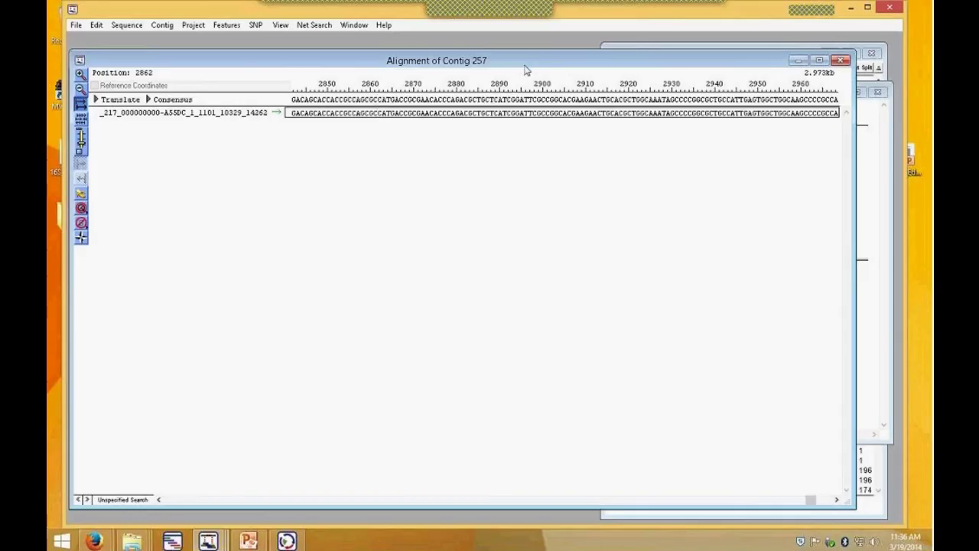
# - Move the alignment window below the strategy plot and open the project report to check the split
pyautogui.moveTo(525, 67); pyautogui.dragTo(596, 223)
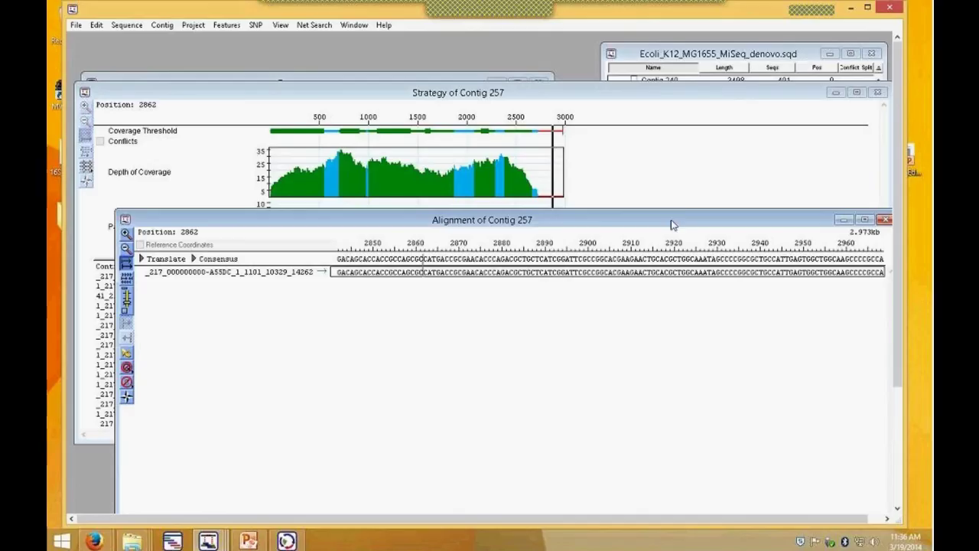
pyautogui.moveTo(671, 222); pyautogui.dragTo(605, 172)
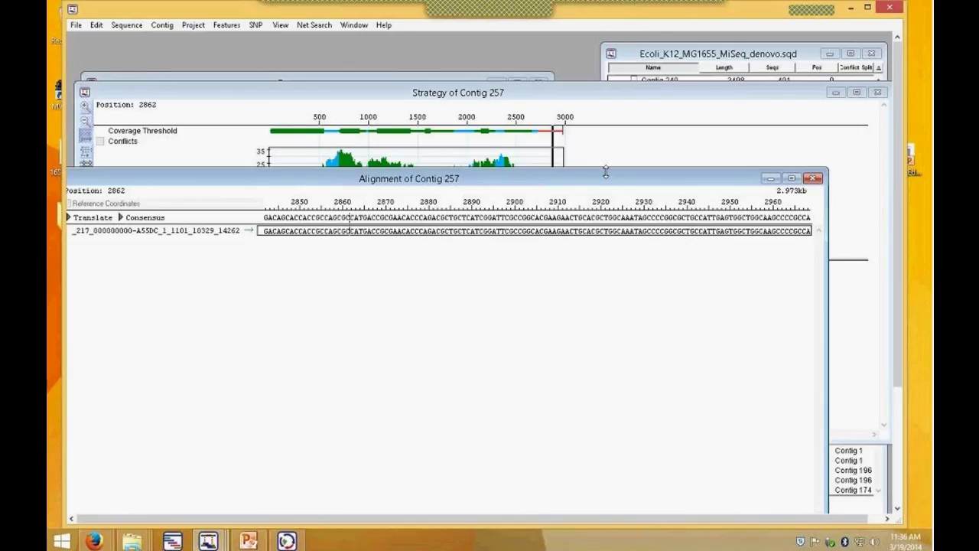
pyautogui.moveTo(489, 183); pyautogui.dragTo(555, 175)
pyautogui.click(199, 28)
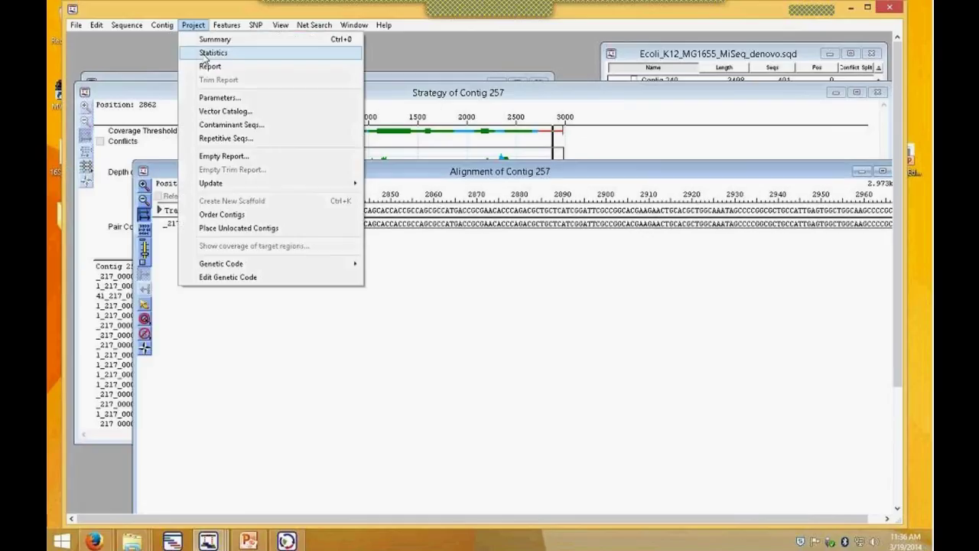
pyautogui.click(208, 66)
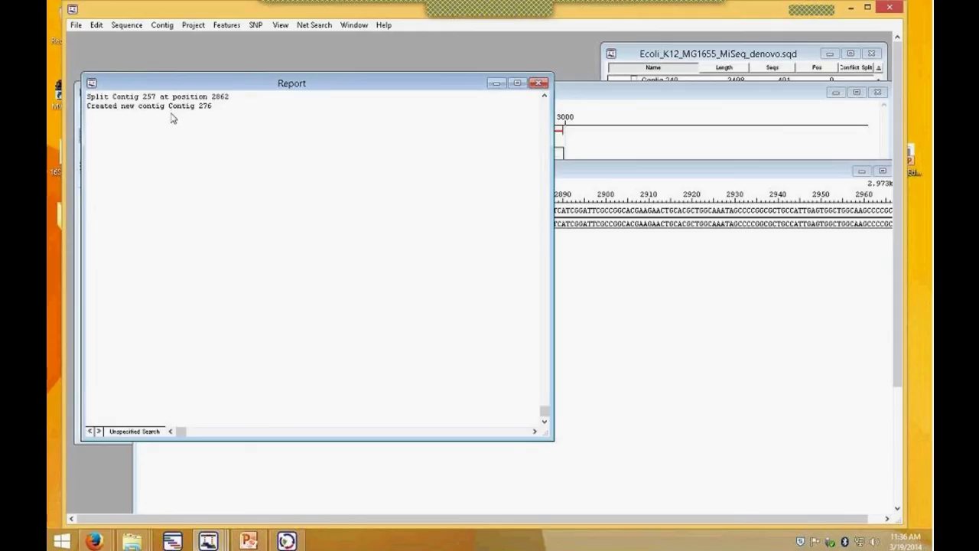
# - Enlarge the contig list in the project window, select Contig 257 and Contig 276 together, and look over the available contig commands
pyautogui.click(809, 57)
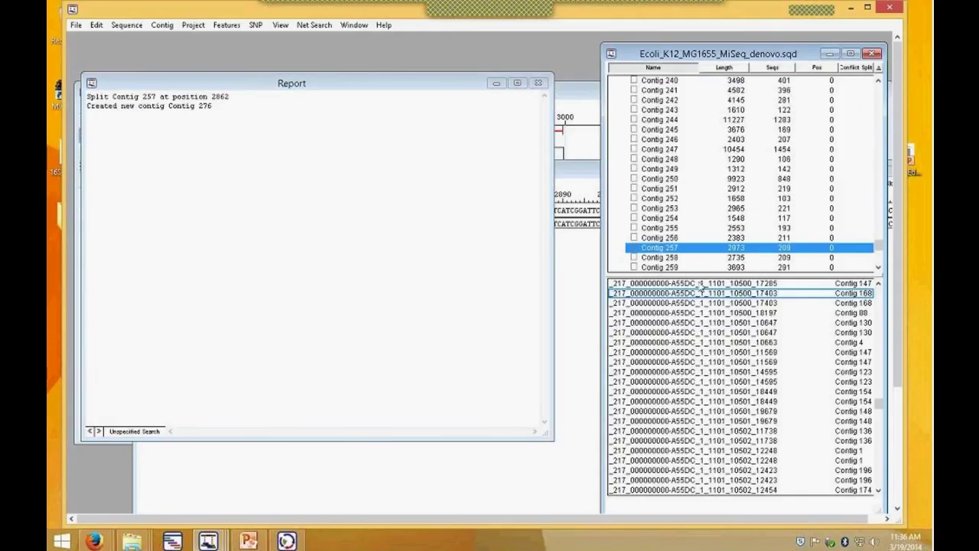
pyautogui.moveTo(694, 275); pyautogui.dragTo(709, 400)
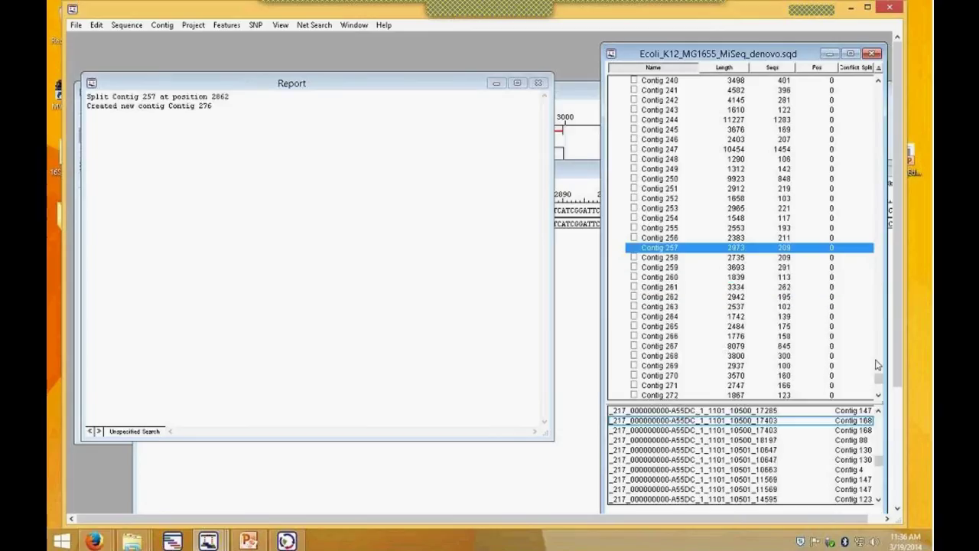
pyautogui.moveTo(878, 380); pyautogui.dragTo(879, 397)
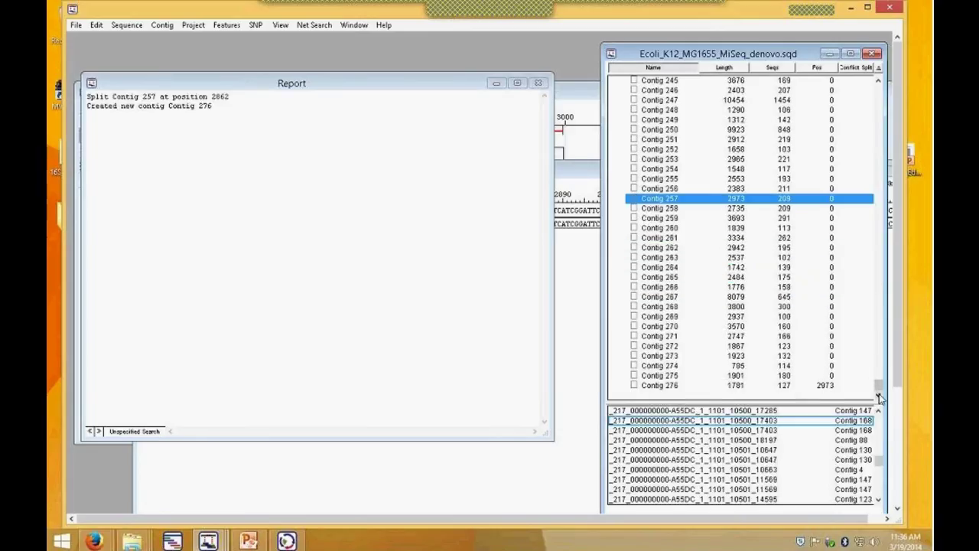
pyautogui.keyDown('ctrl'); pyautogui.click(674, 387); pyautogui.keyUp('ctrl')
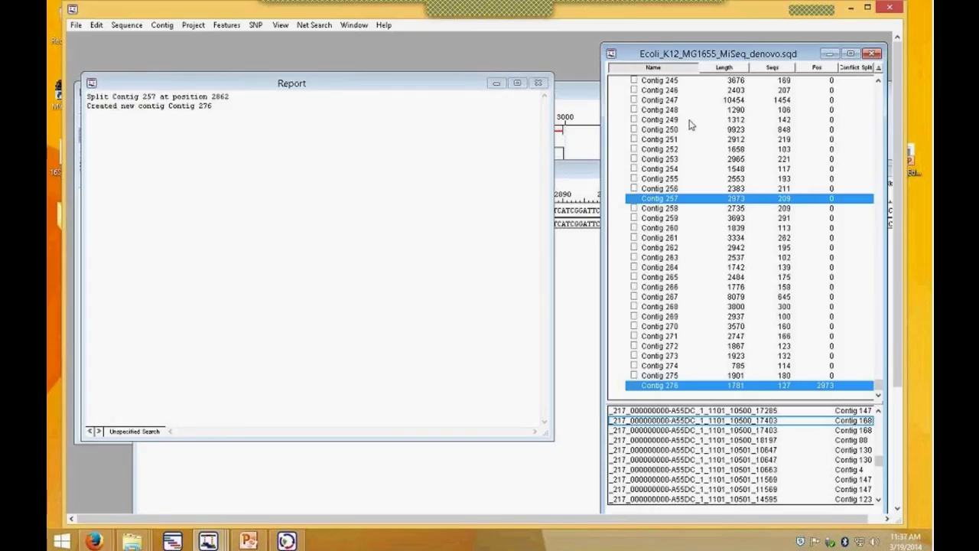
pyautogui.moveTo(809, 59); pyautogui.dragTo(668, 53)
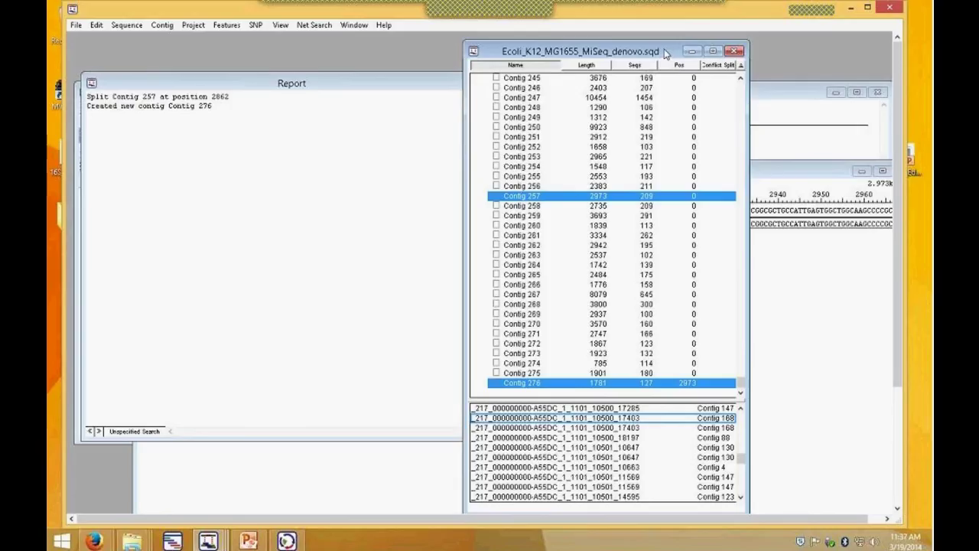
pyautogui.click(162, 25)
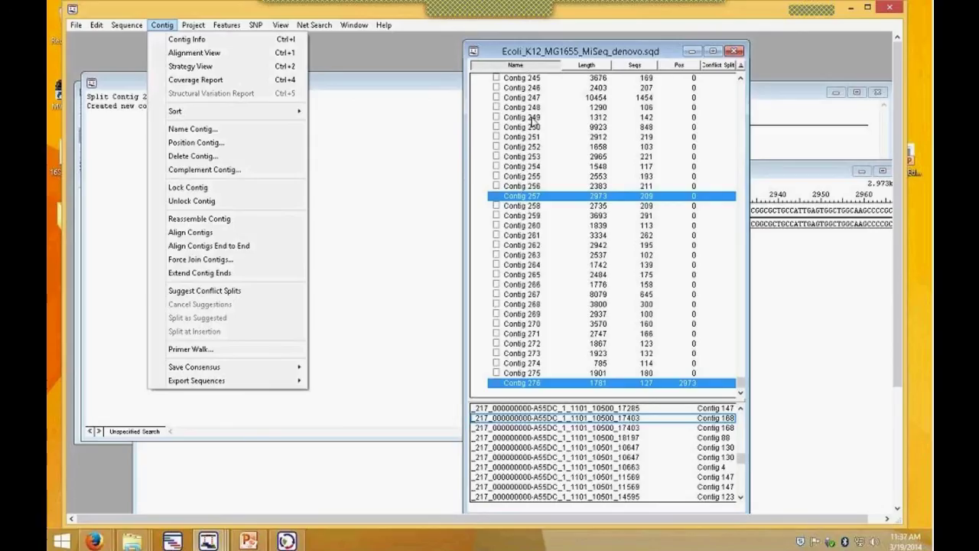
# - Select the Unlocated Contigs group and lock the entire scaffold
pyautogui.moveTo(742, 381); pyautogui.dragTo(741, 78)
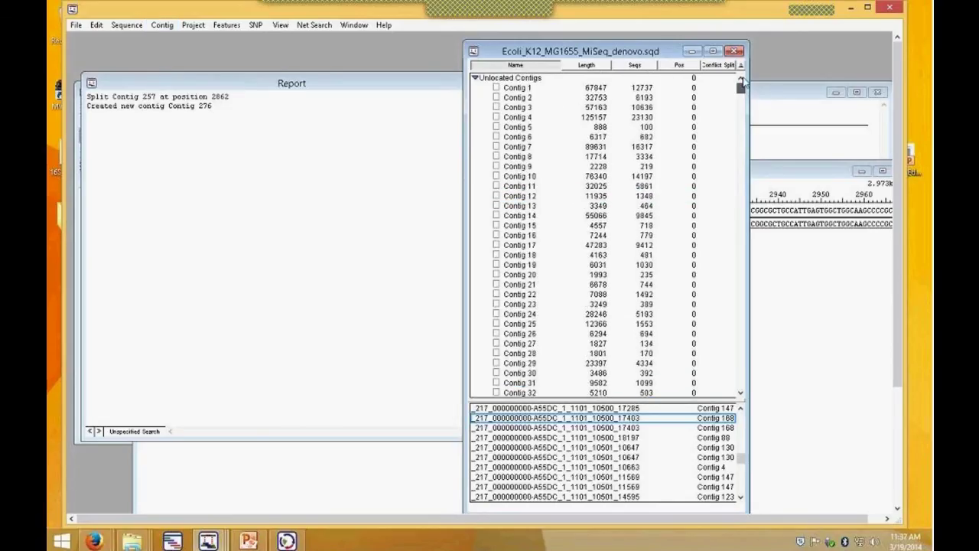
pyautogui.click(513, 78)
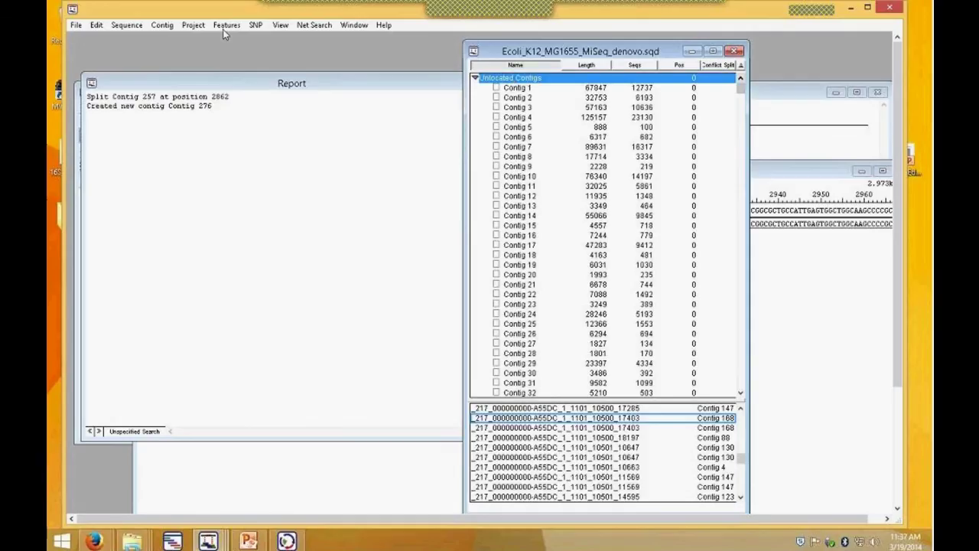
pyautogui.click(159, 26)
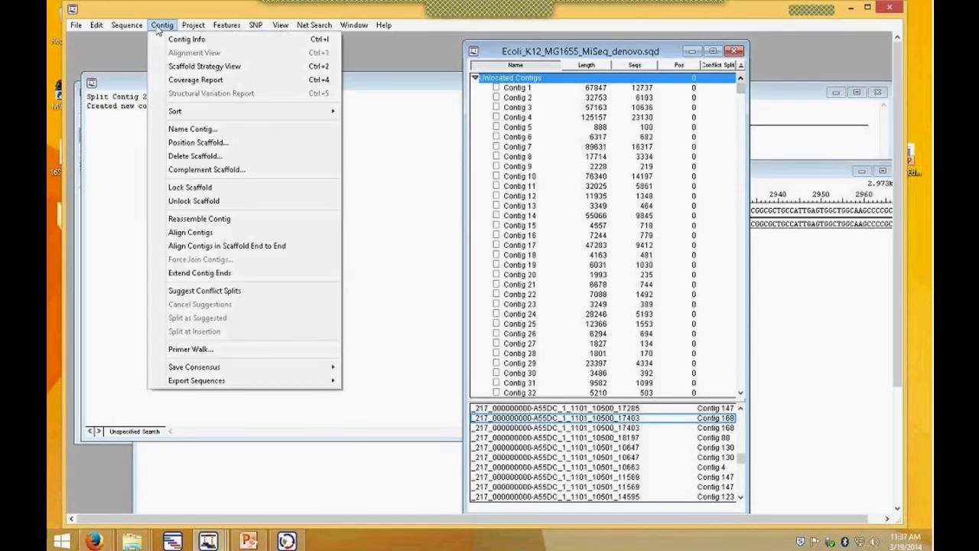
pyautogui.click(189, 187)
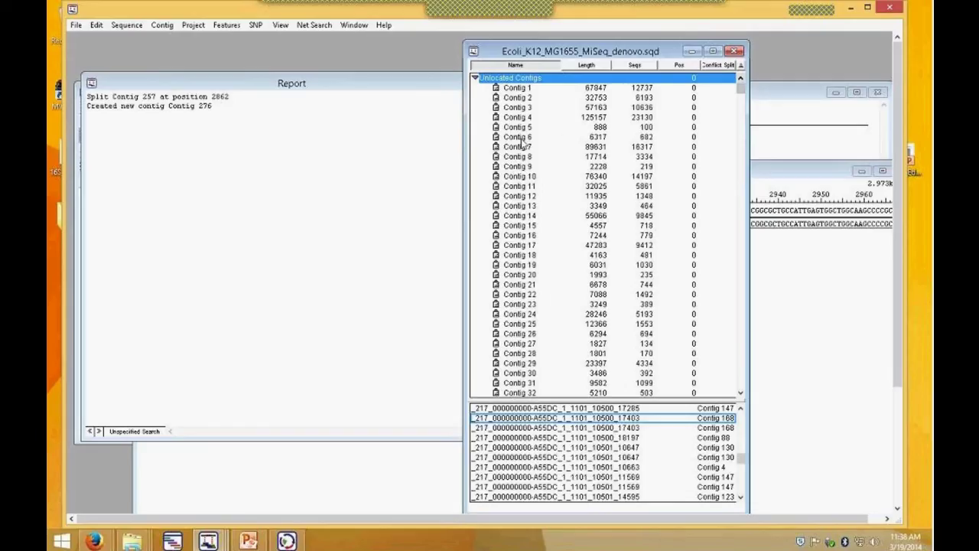
# - Unlock Contig 257 and Contig 276 individually in the Unlocated Contigs list
pyautogui.moveTo(744, 90); pyautogui.dragTo(741, 386)
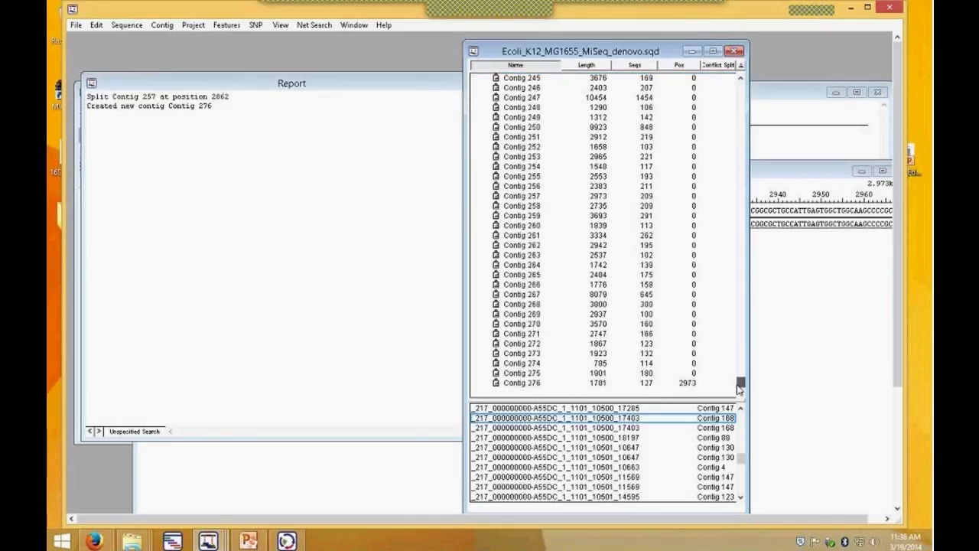
pyautogui.click(496, 197)
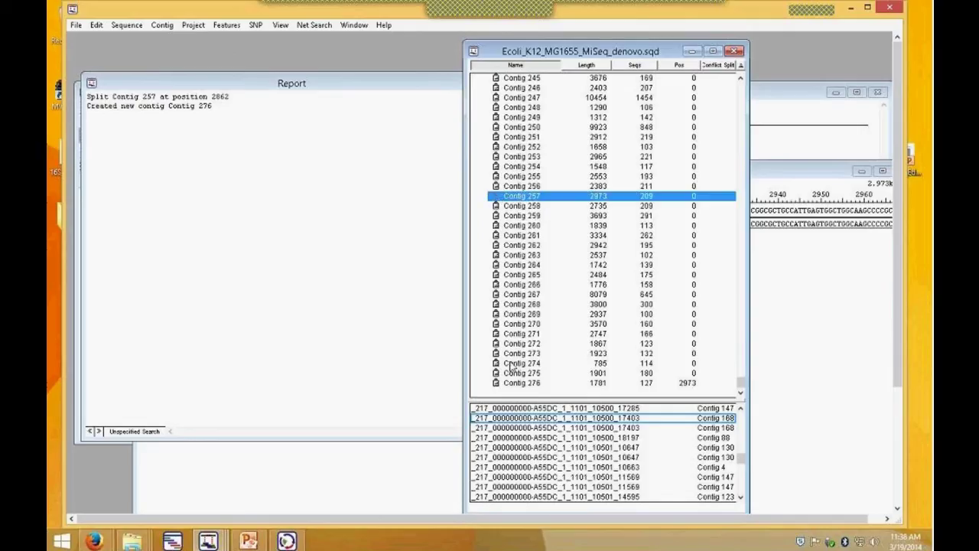
pyautogui.click(498, 383)
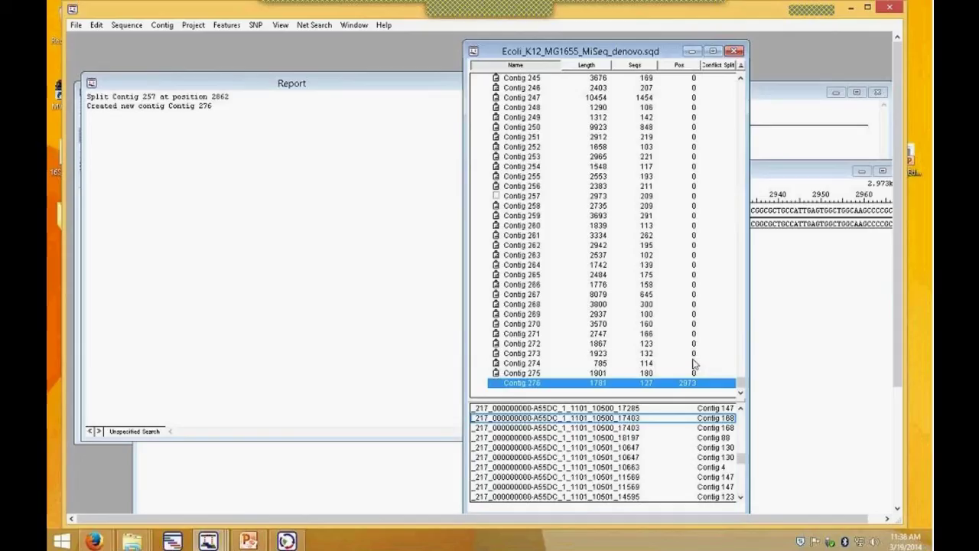
# - Select Contig 257 together with Contig 276 and extend the contig ends of both
pyautogui.keyDown('ctrl'); pyautogui.click(525, 197); pyautogui.keyUp('ctrl')
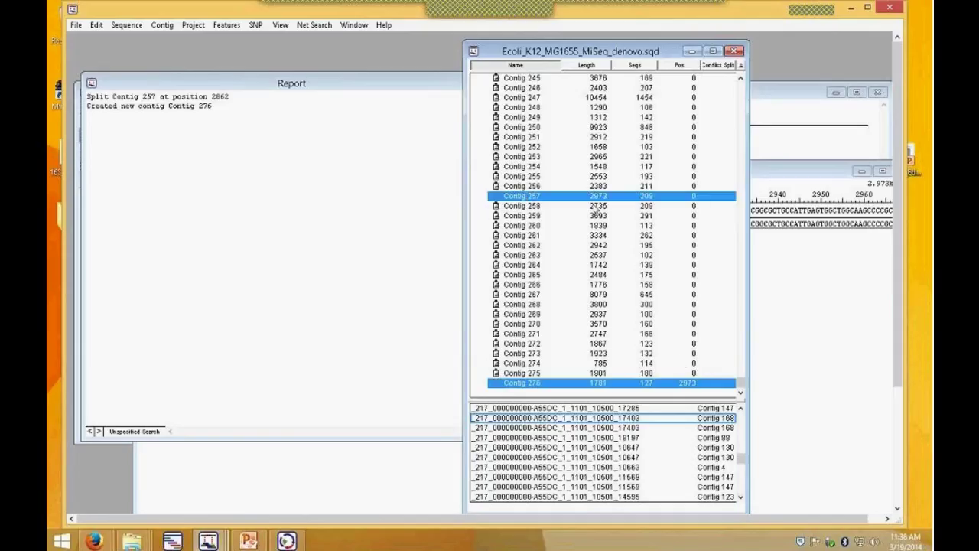
pyautogui.click(165, 27)
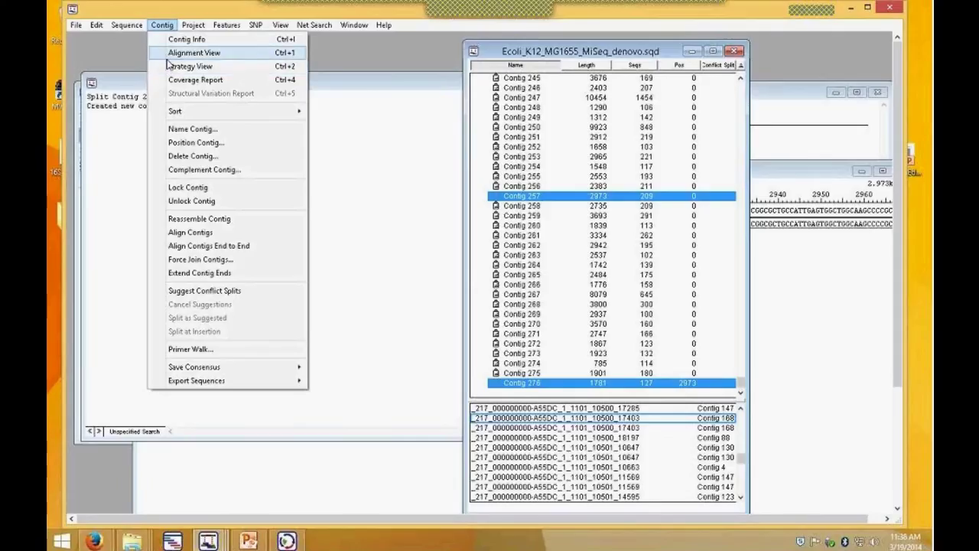
pyautogui.click(184, 275)
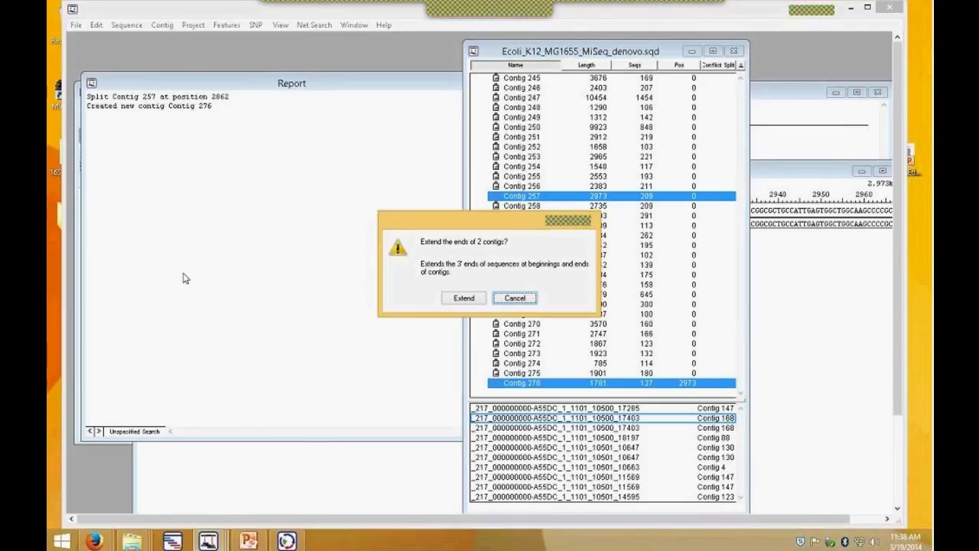
pyautogui.click(463, 298)
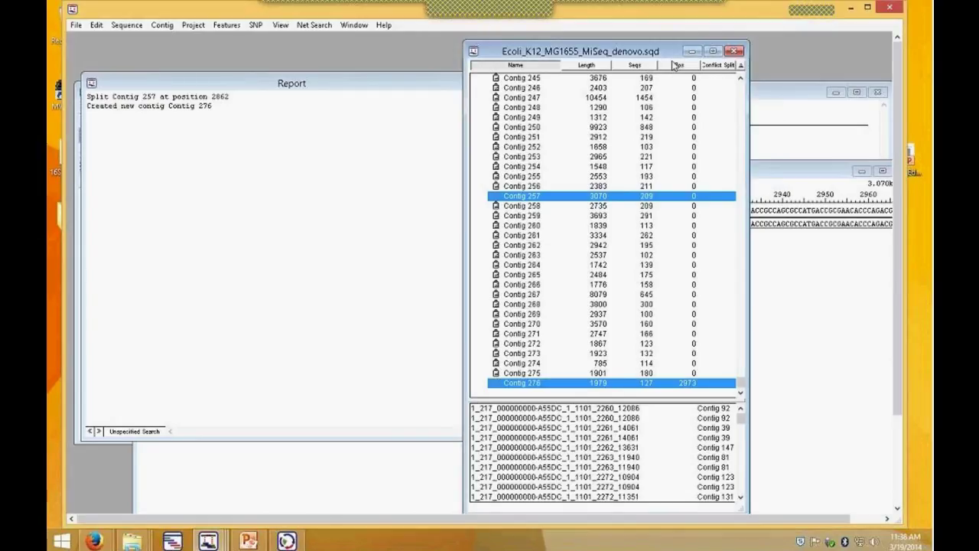
# - Open the alignment of Contig 257, inspect the extended bases at its end and its beginning, and minimise the alignment window
pyautogui.doubleClick(529, 199)
pyautogui.moveTo(350, 162); pyautogui.dragTo(350, 55)
pyautogui.moveTo(798, 490); pyautogui.dragTo(837, 489)
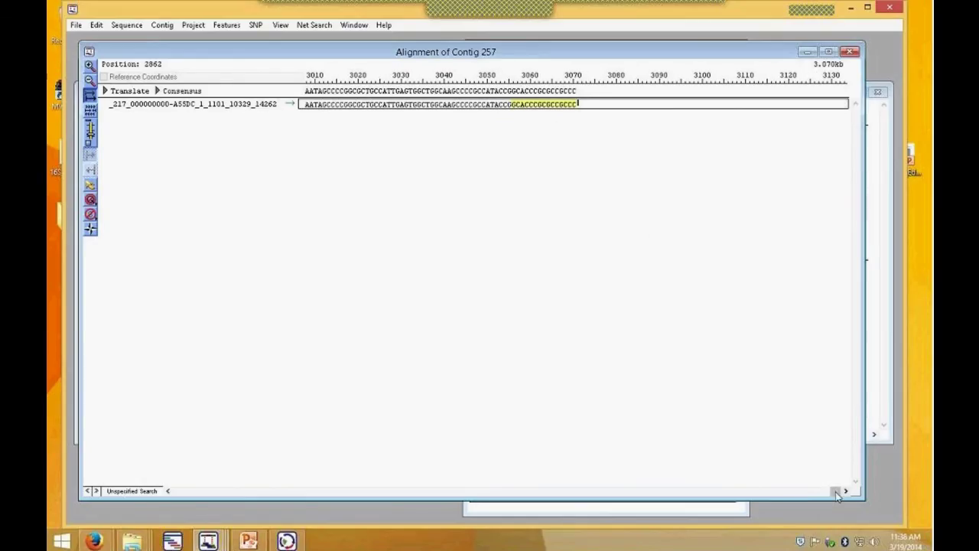
pyautogui.click(651, 483)
pyautogui.moveTo(651, 484); pyautogui.dragTo(165, 493)
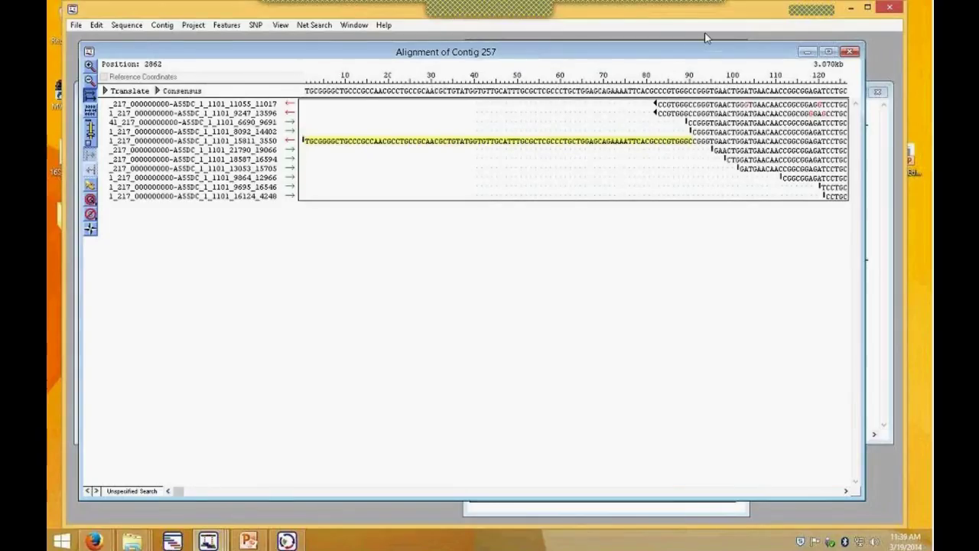
pyautogui.moveTo(706, 50); pyautogui.dragTo(704, 61)
pyautogui.click(805, 62)
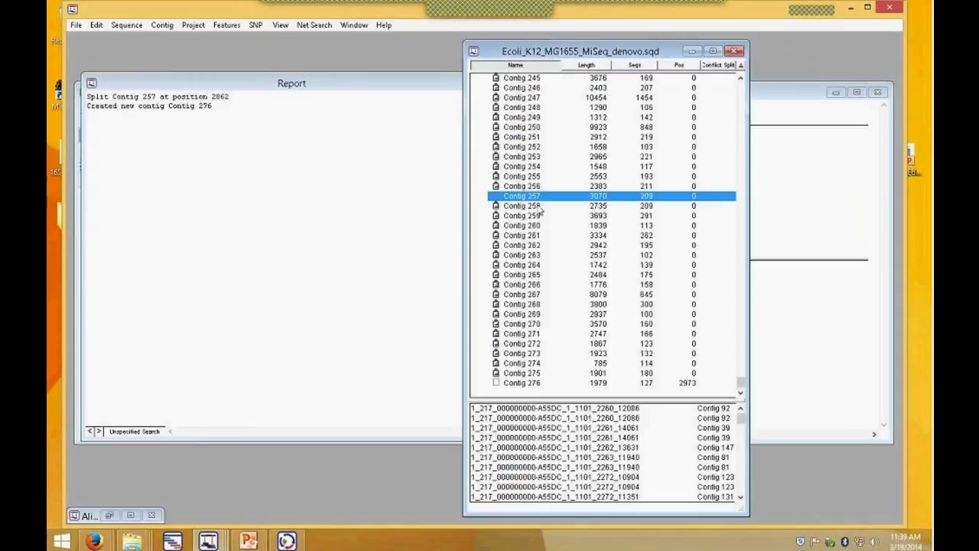
# - Select Contig 257 and Contig 276, run Align Contigs to merge them, and close the report after reading it
pyautogui.scroll(3, 599, 223)
pyautogui.scroll(-1, 599, 224)
pyautogui.scroll(-2, 599, 225)
pyautogui.keyDown('ctrl'); pyautogui.click(526, 383); pyautogui.keyUp('ctrl')
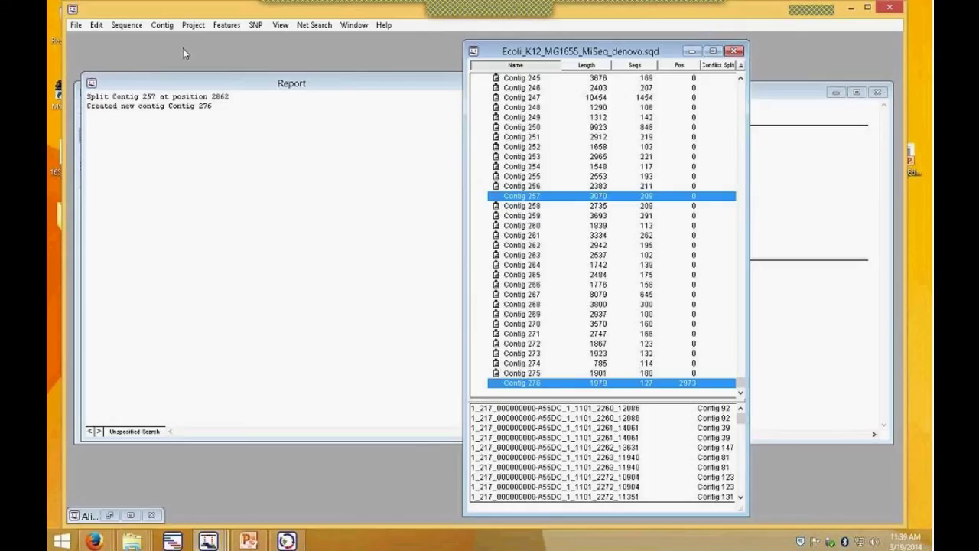
pyautogui.click(169, 28)
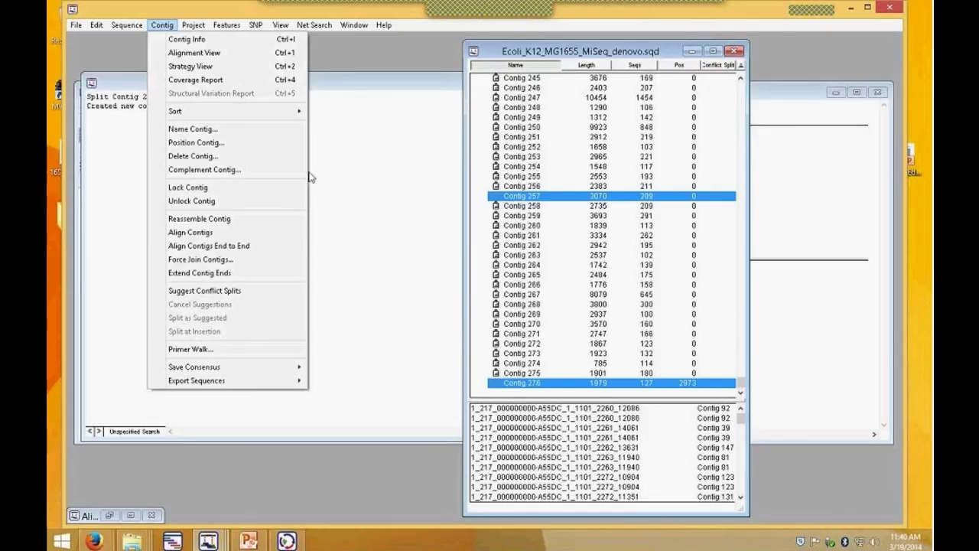
pyautogui.click(191, 233)
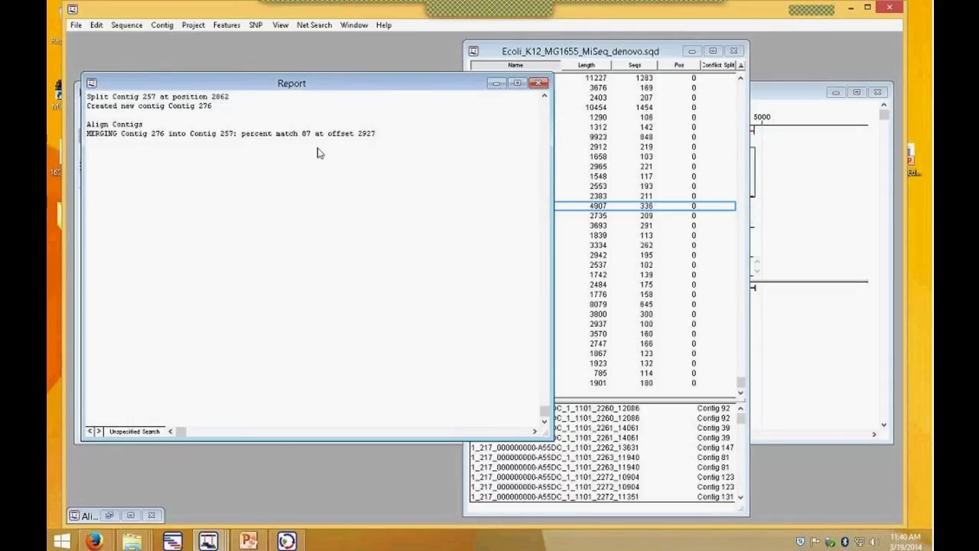
pyautogui.moveTo(323, 83); pyautogui.dragTo(325, 212)
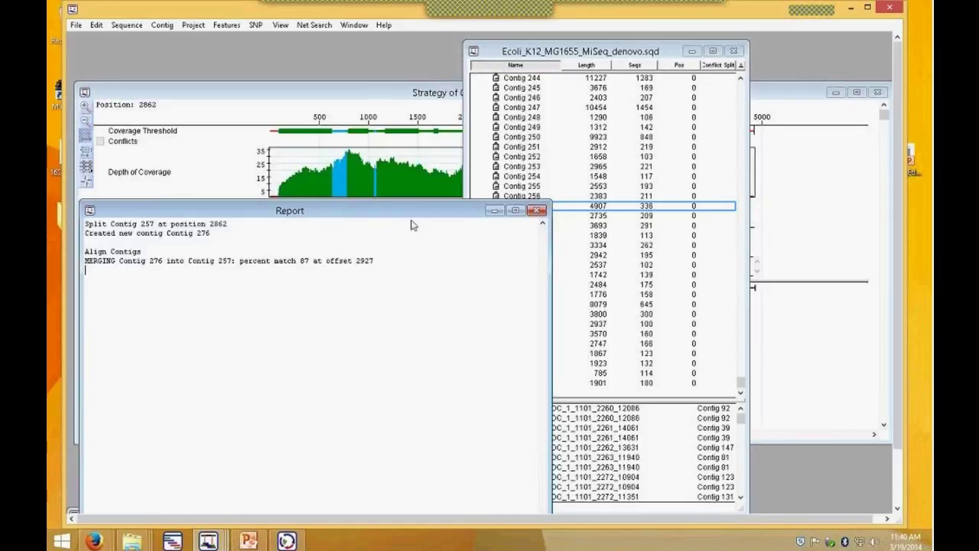
pyautogui.click(538, 212)
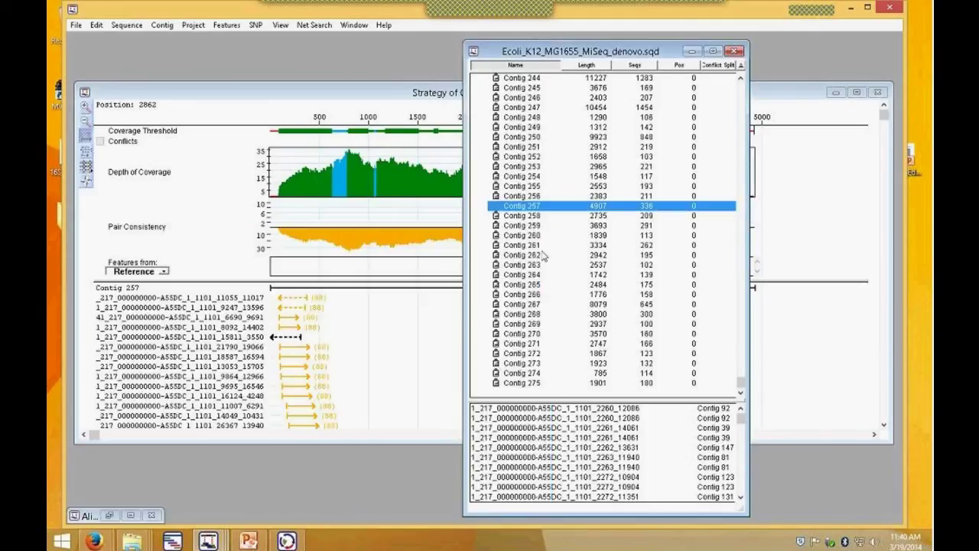
# - Open the alignment of the merged Contig 257 and bring up its strategy view
pyautogui.doubleClick(548, 205)
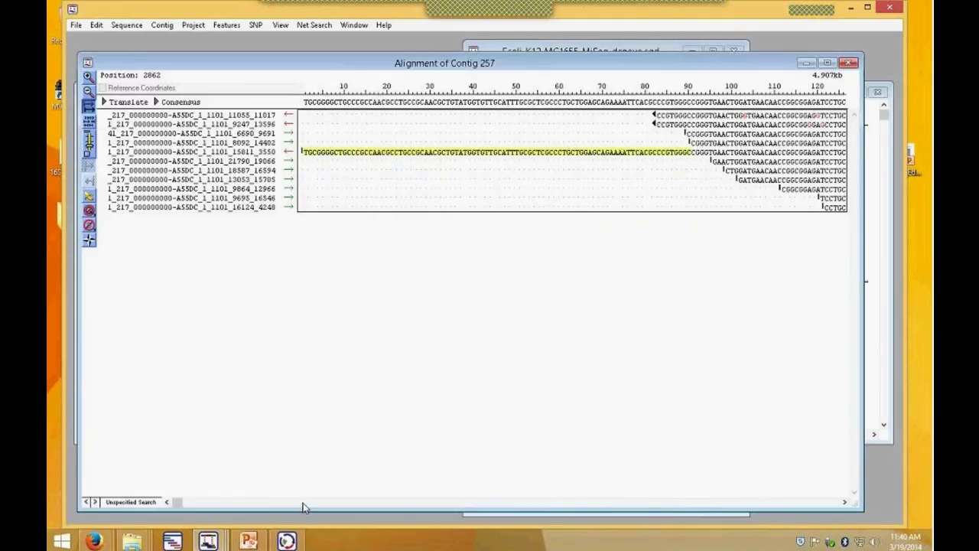
pyautogui.moveTo(179, 502); pyautogui.dragTo(353, 499)
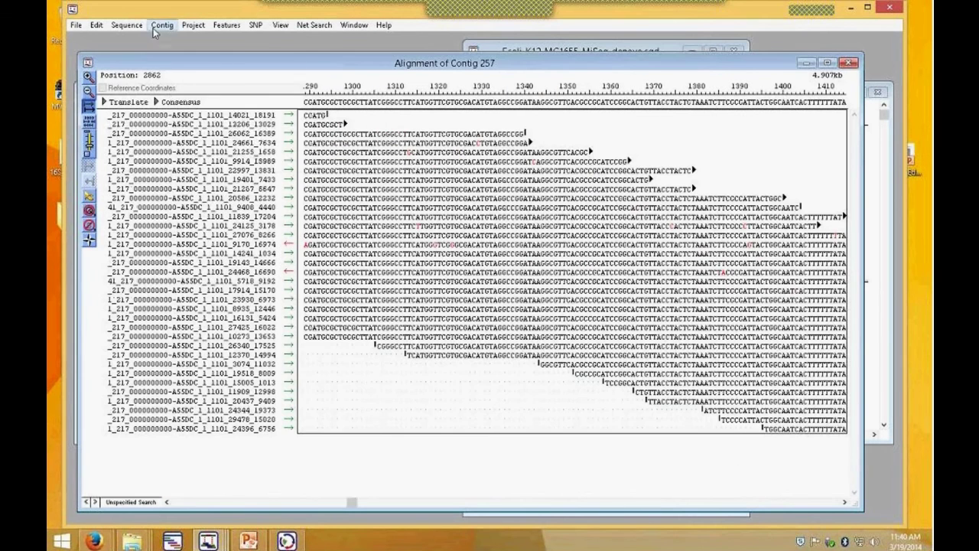
pyautogui.click(127, 26)
pyautogui.moveTo(162, 29)
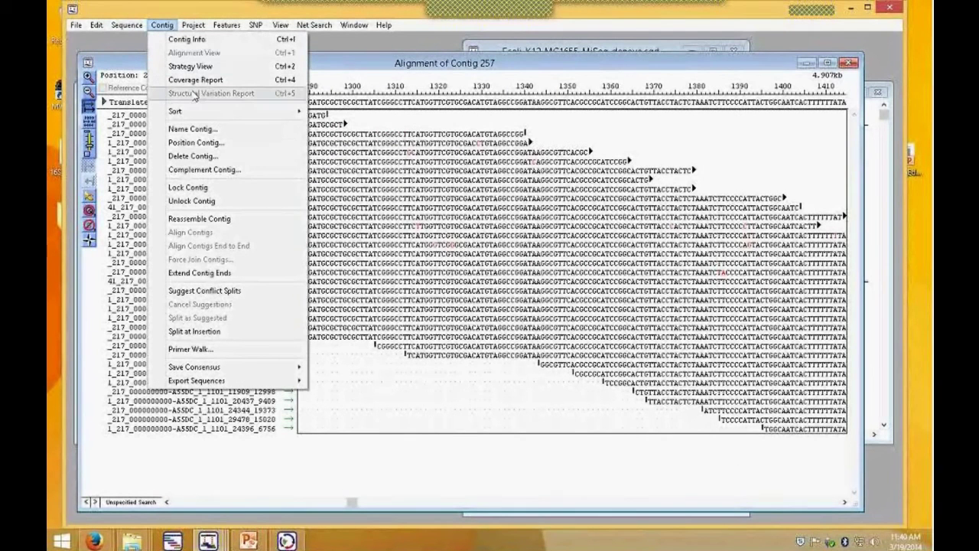
pyautogui.click(184, 67)
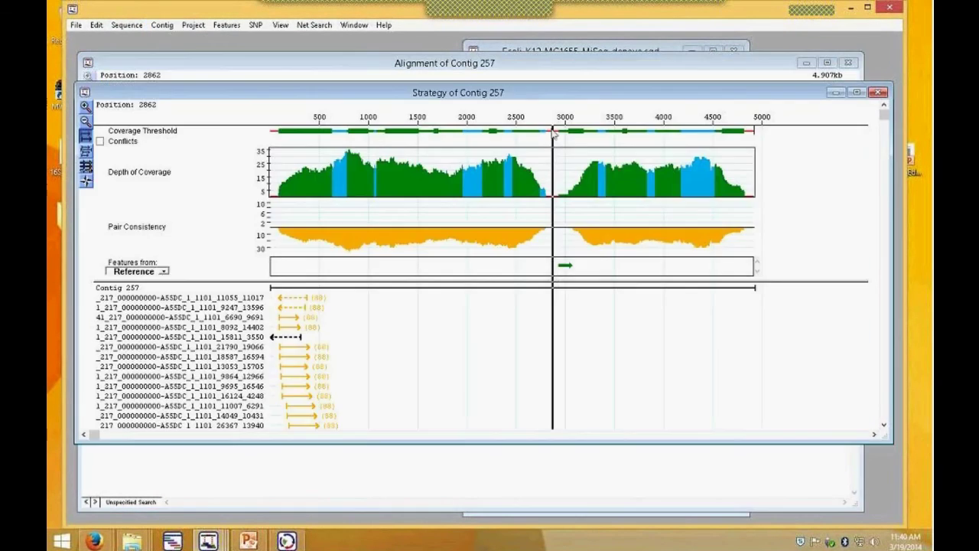
# - Split Contig 257 at position 2860 in the low-coverage region, and clear the report, alignment and strategy windows from the project list
pyautogui.doubleClick(553, 132)
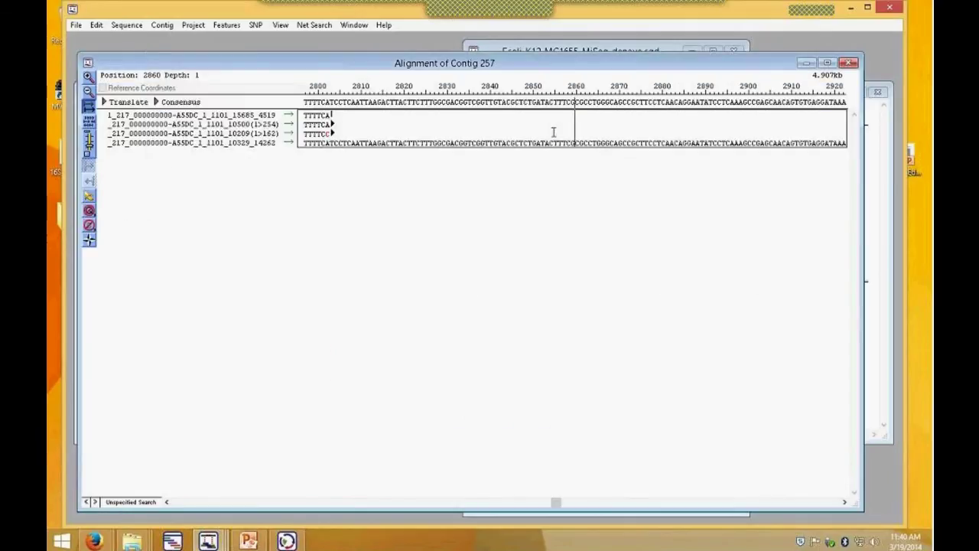
pyautogui.click(162, 25)
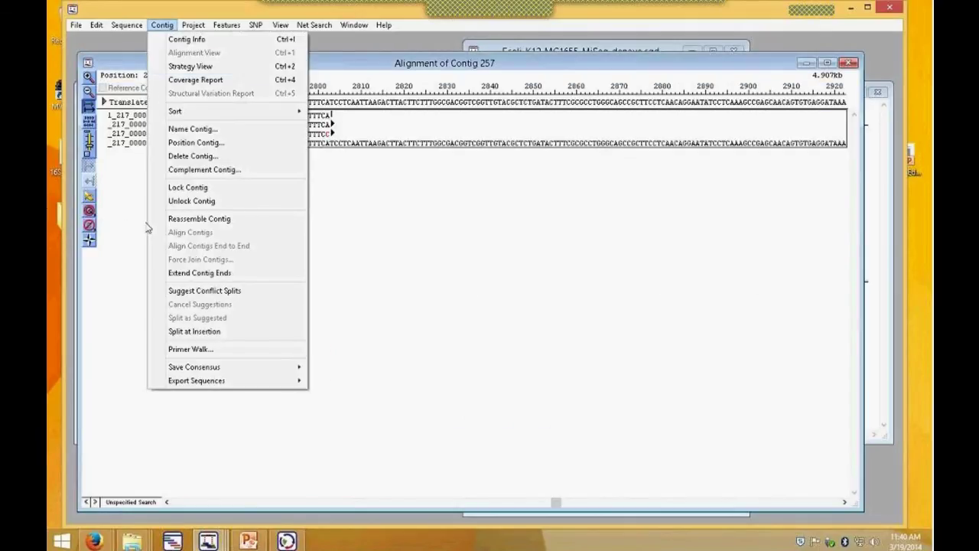
pyautogui.click(211, 333)
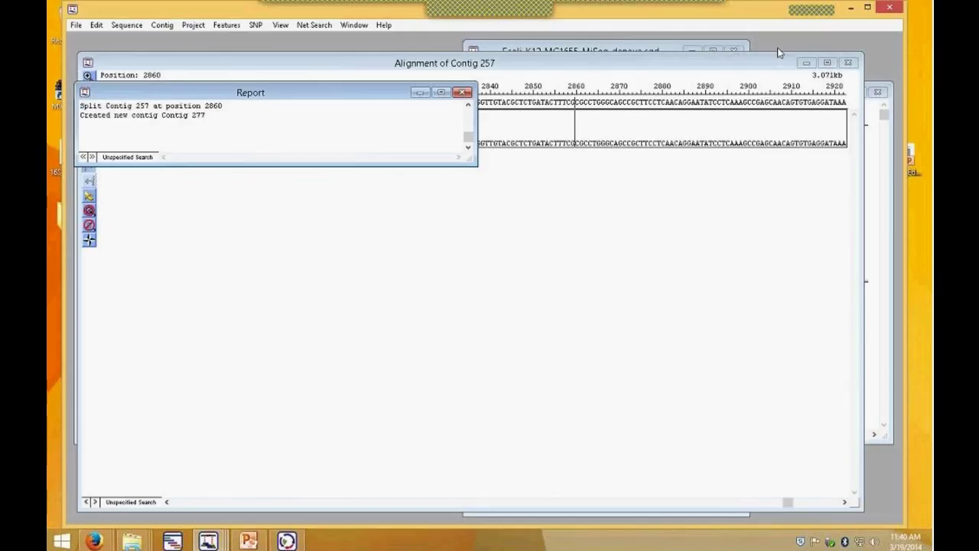
pyautogui.click(429, 93)
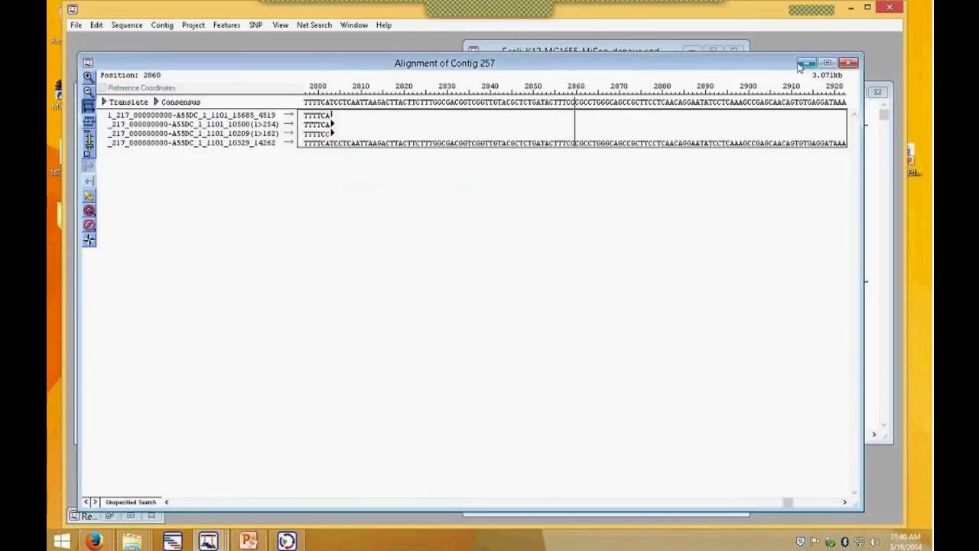
pyautogui.click(807, 63)
pyautogui.moveTo(792, 89); pyautogui.dragTo(775, 213)
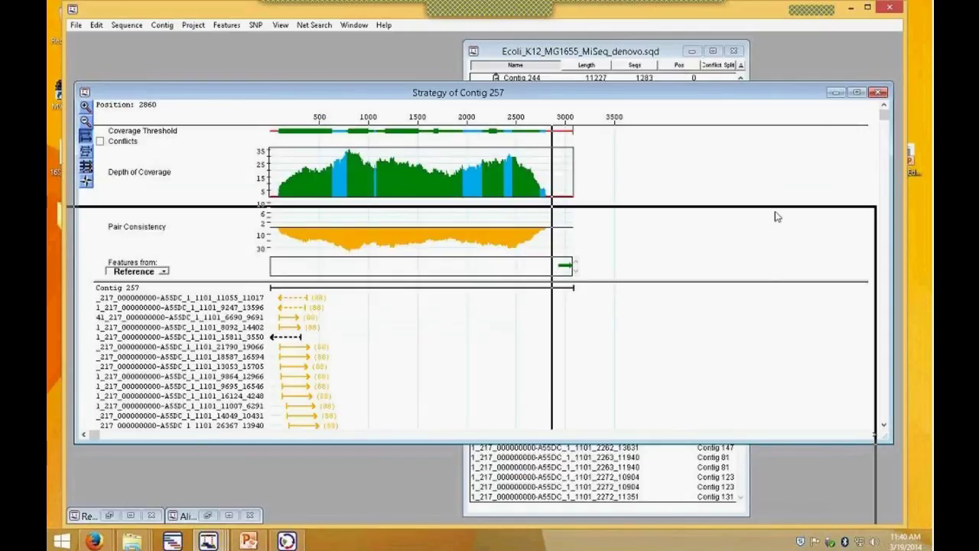
# - Select Contig 257 and Contig 277 in the project list and create a new scaffold from them
pyautogui.click(671, 59)
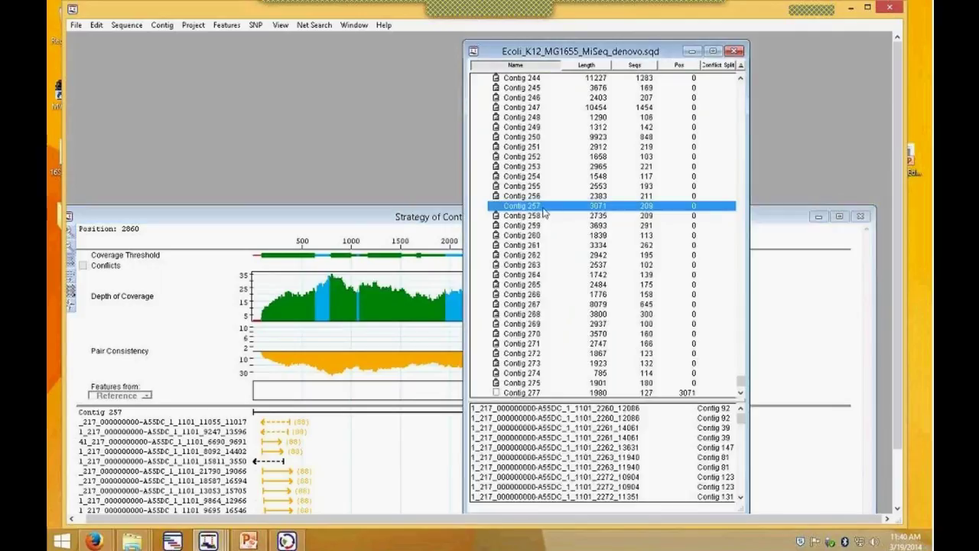
pyautogui.moveTo(741, 384); pyautogui.dragTo(740, 392)
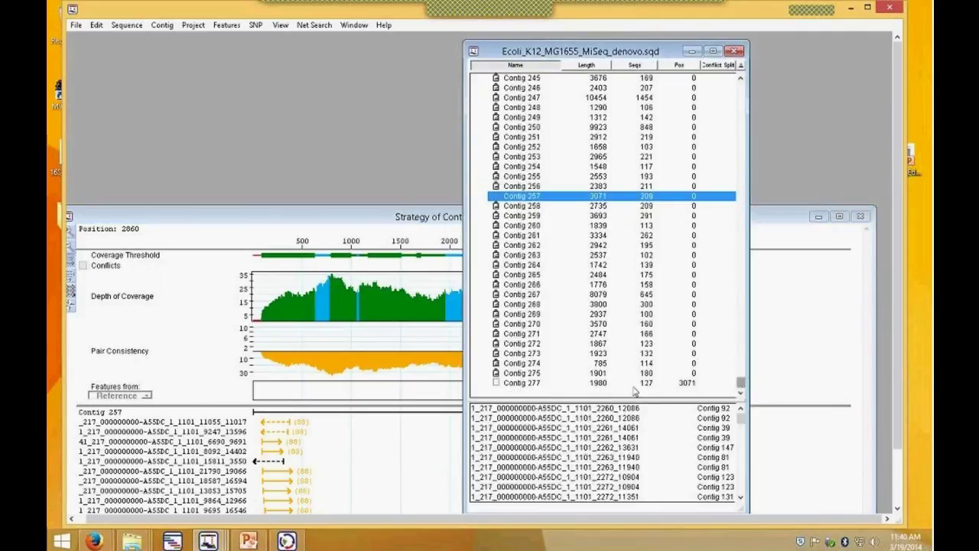
pyautogui.click(520, 383)
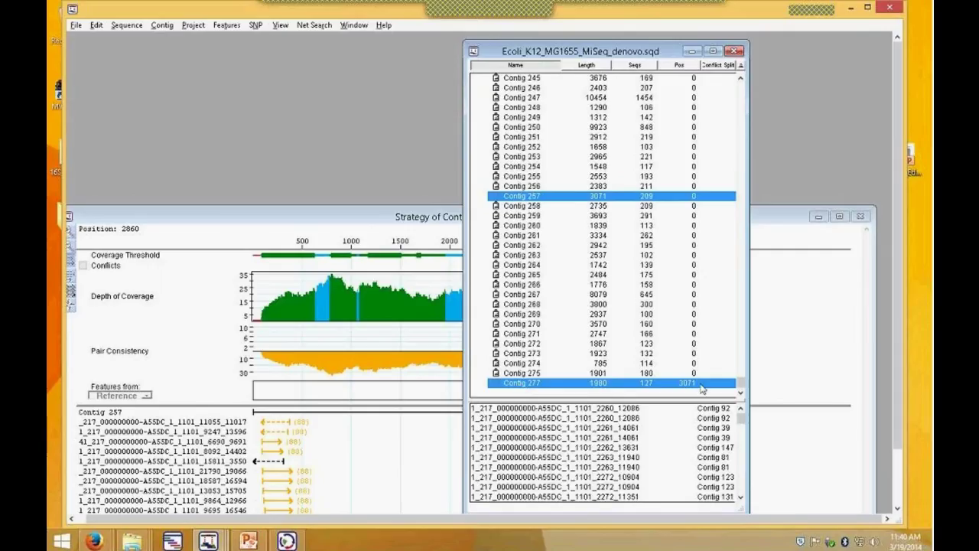
pyautogui.click(163, 27)
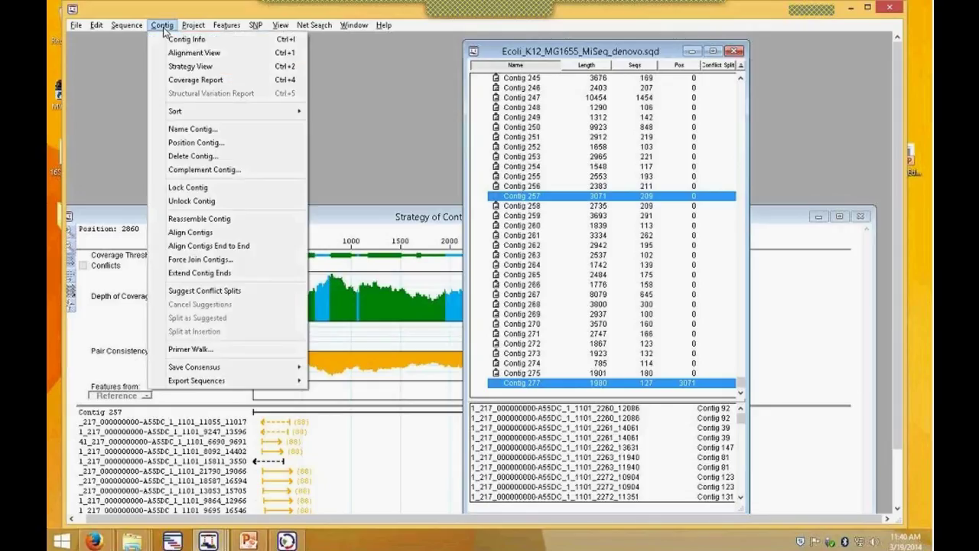
pyautogui.moveTo(198, 29)
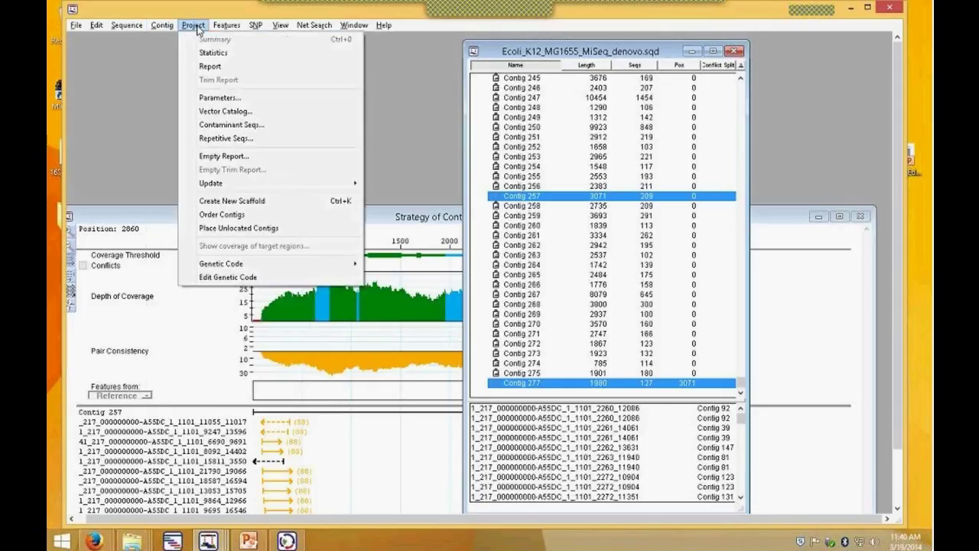
pyautogui.click(247, 201)
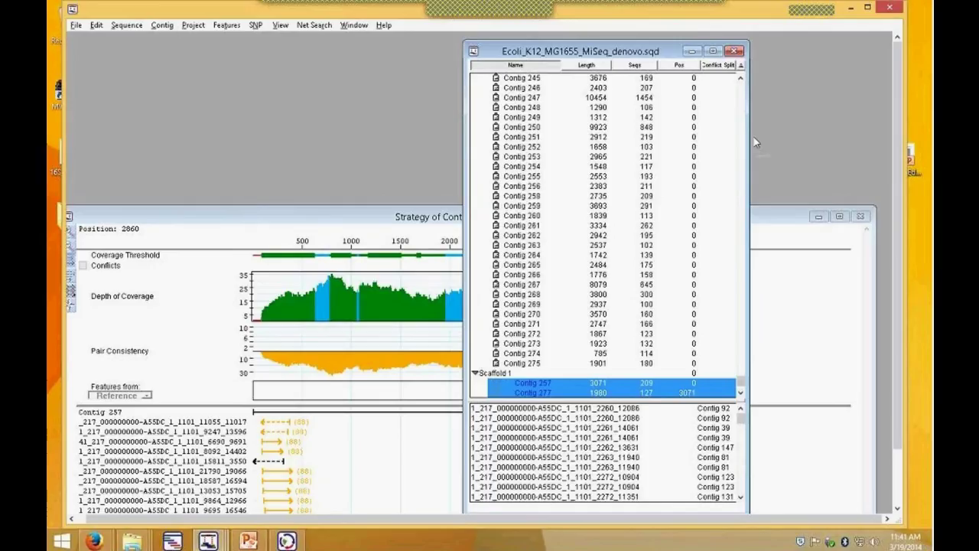
# - Widen the project window on both sides and move Contig 264 into Scaffold 1, between Contig 257 and Contig 277
pyautogui.moveTo(747, 130); pyautogui.dragTo(756, 157)
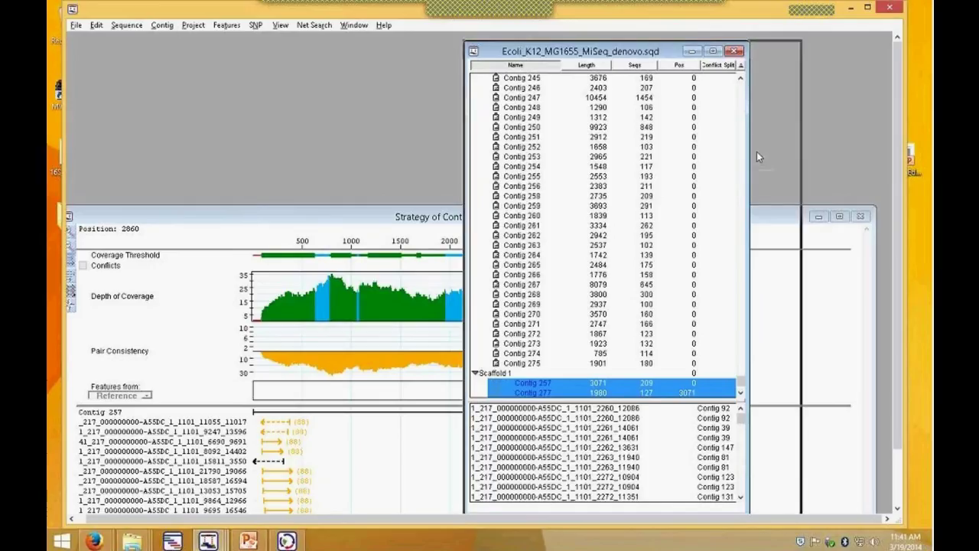
pyautogui.click(505, 255)
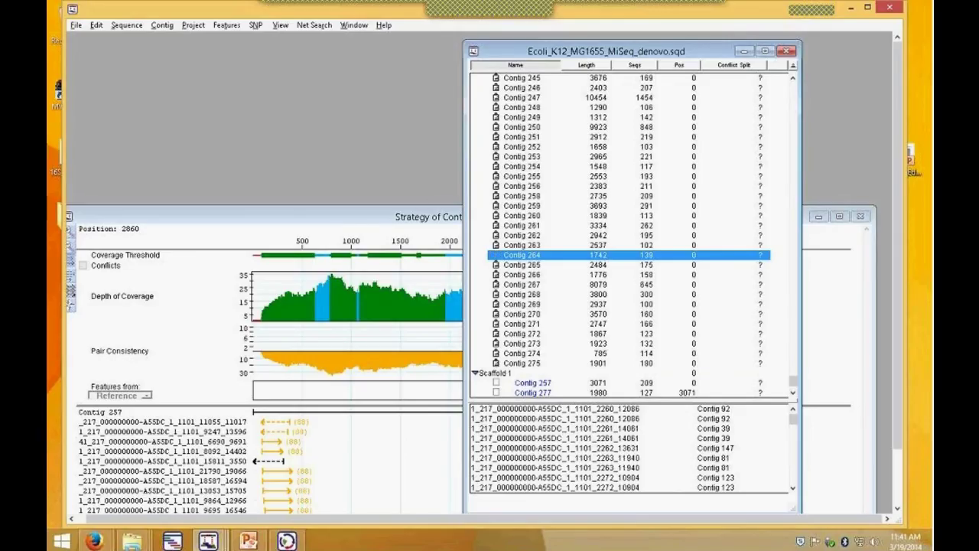
pyautogui.moveTo(464, 165); pyautogui.dragTo(369, 156)
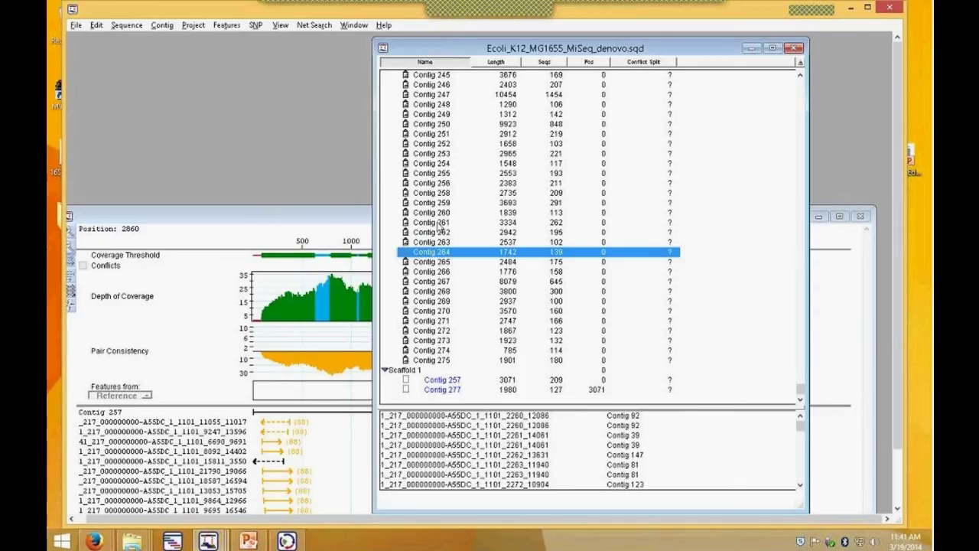
pyautogui.moveTo(448, 257); pyautogui.dragTo(483, 399)
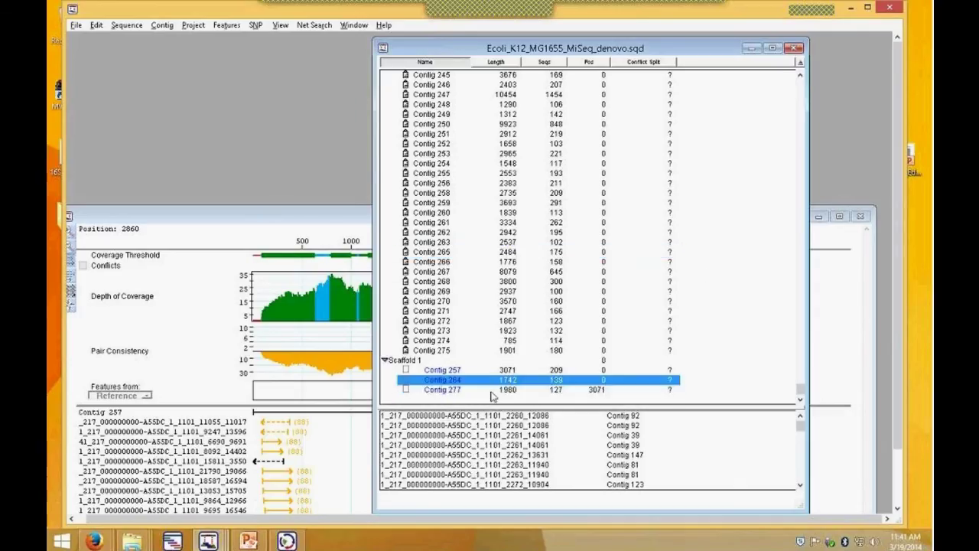
pyautogui.click(490, 391)
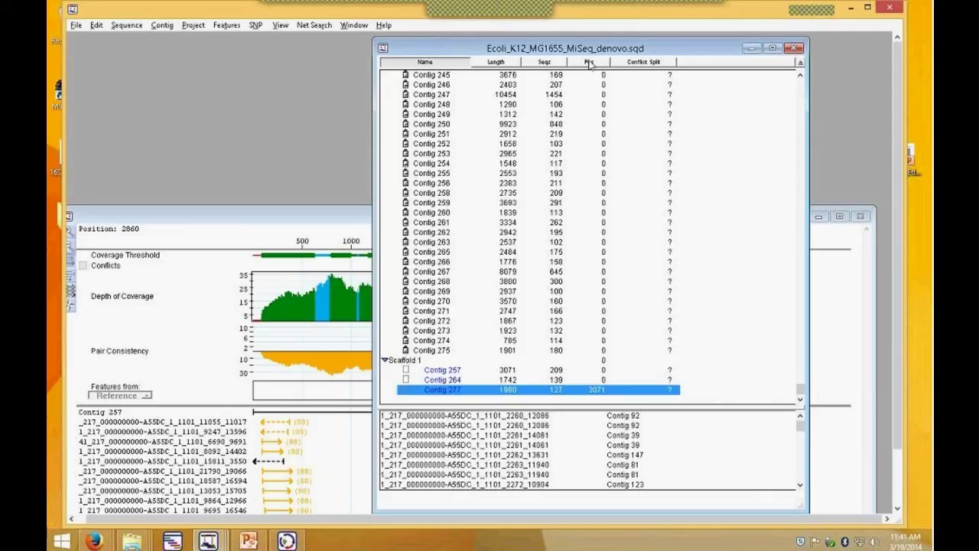
# - Set the positions in Scaffold 1 to 1 for Contig 257 and 2 for Contig 277
pyautogui.click(604, 371)
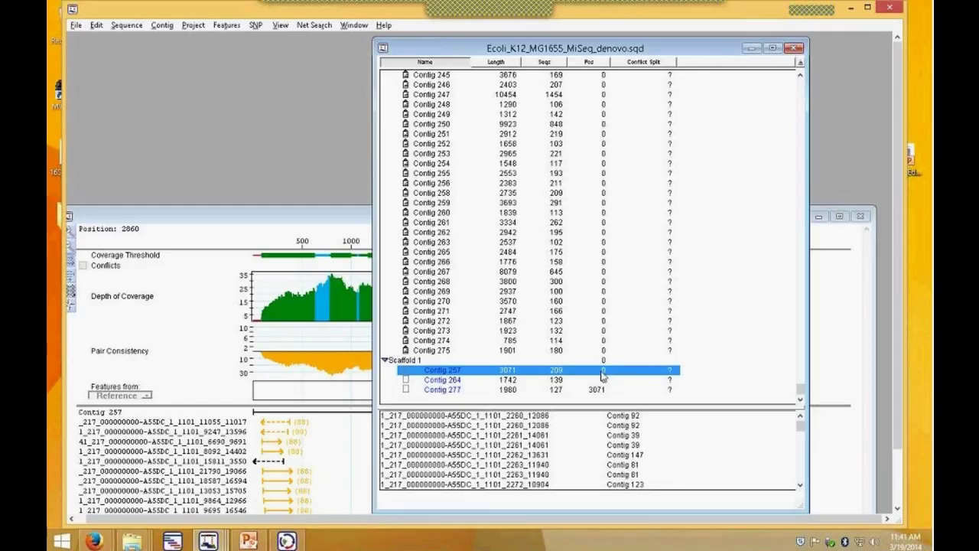
pyautogui.click(605, 371)
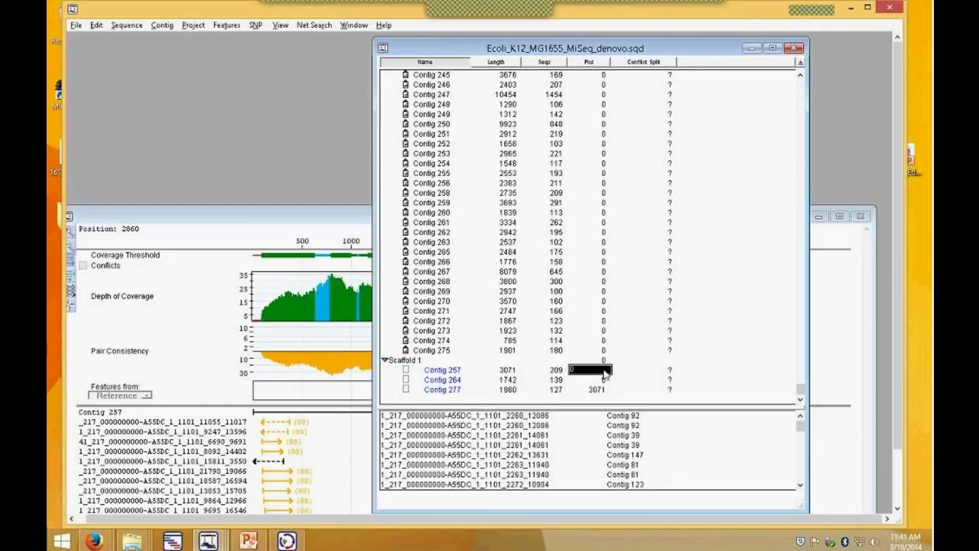
pyautogui.write('1')
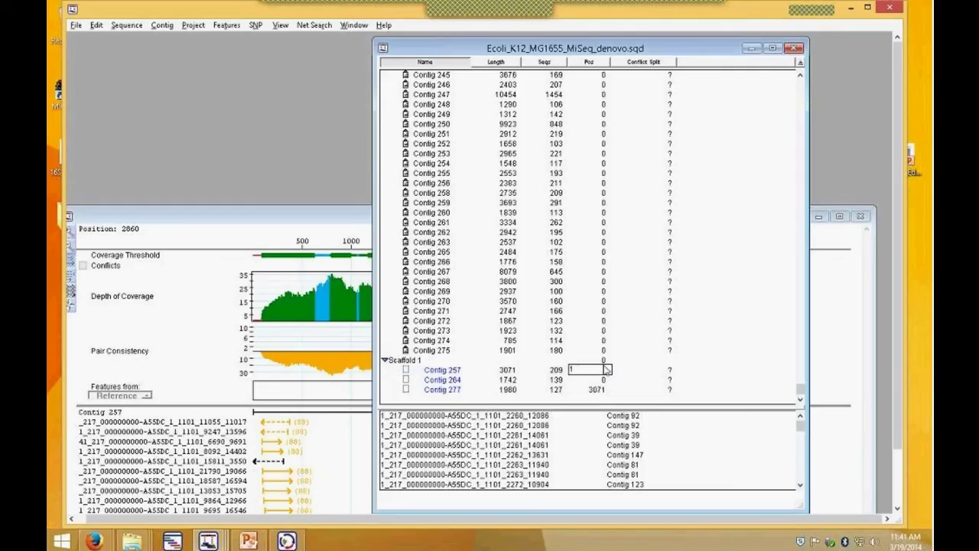
pyautogui.click(599, 392)
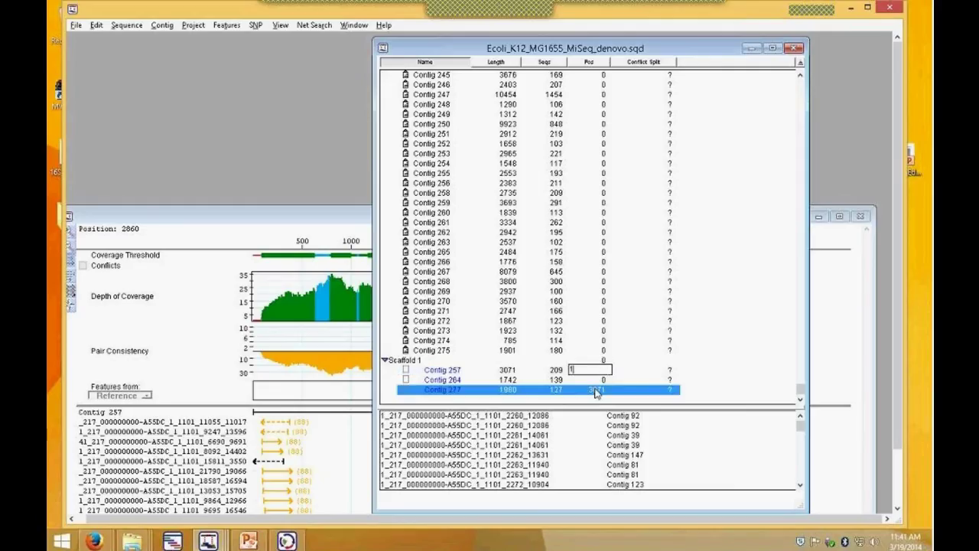
pyautogui.click(598, 391)
pyautogui.write('2')
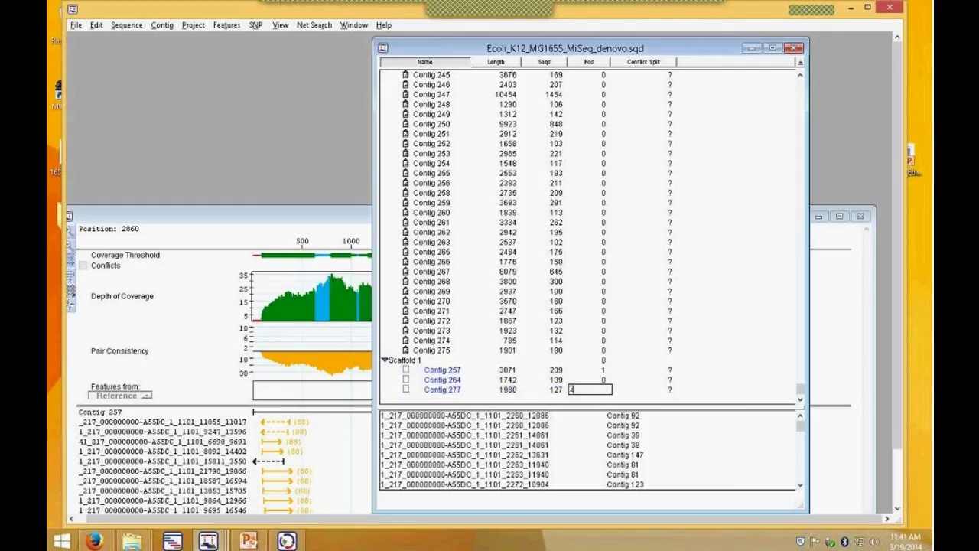
# - Set the position of Contig 264 in Scaffold 1 to 3 and sort the project list by position
pyautogui.click(599, 382)
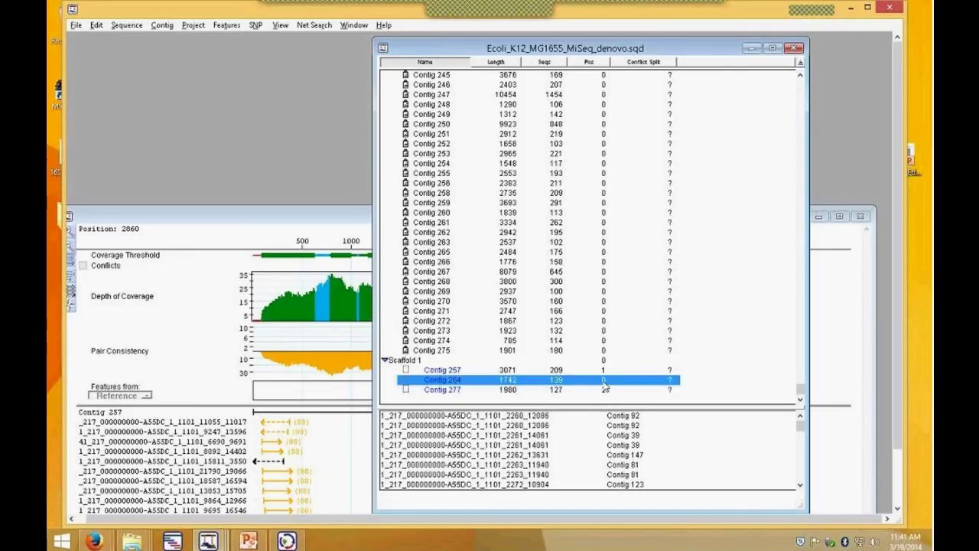
pyautogui.click(602, 381)
pyautogui.write('3')
pyautogui.press('Return')
pyautogui.click(602, 63)
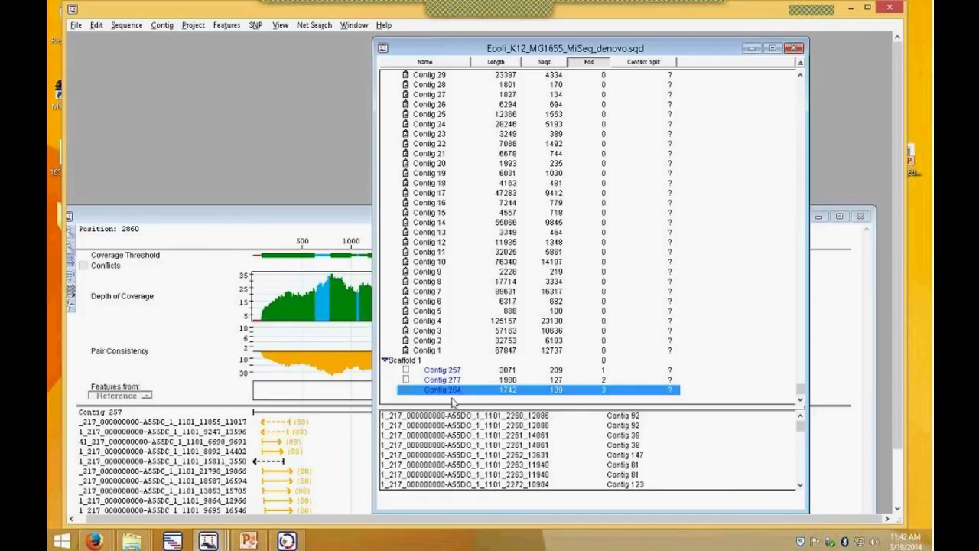
# - Align the contigs in Scaffold 1 end to end
pyautogui.click(422, 360)
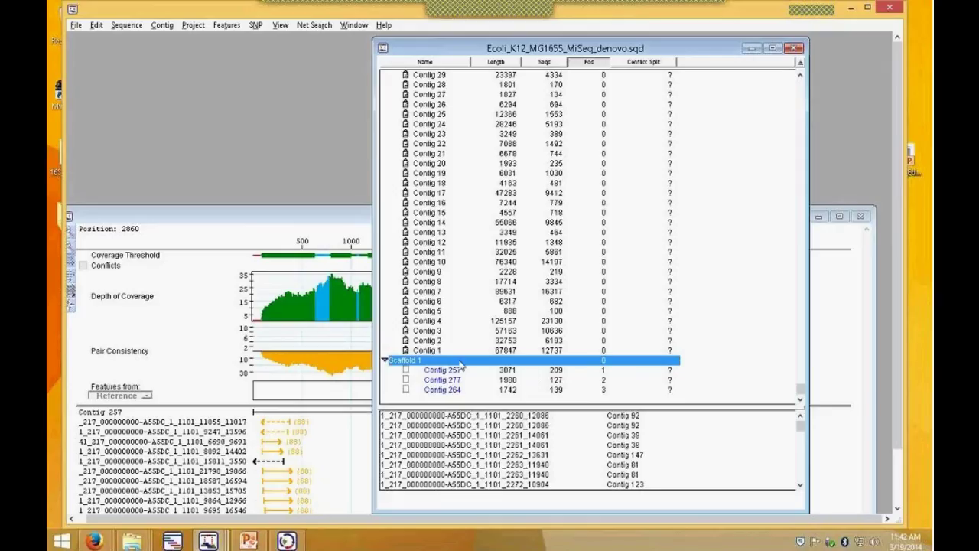
pyautogui.click(164, 26)
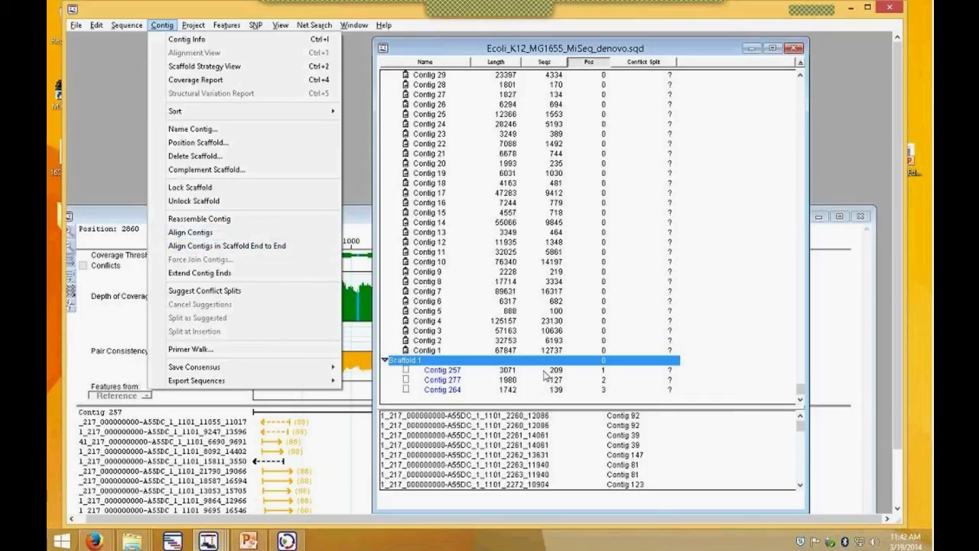
pyautogui.click(240, 246)
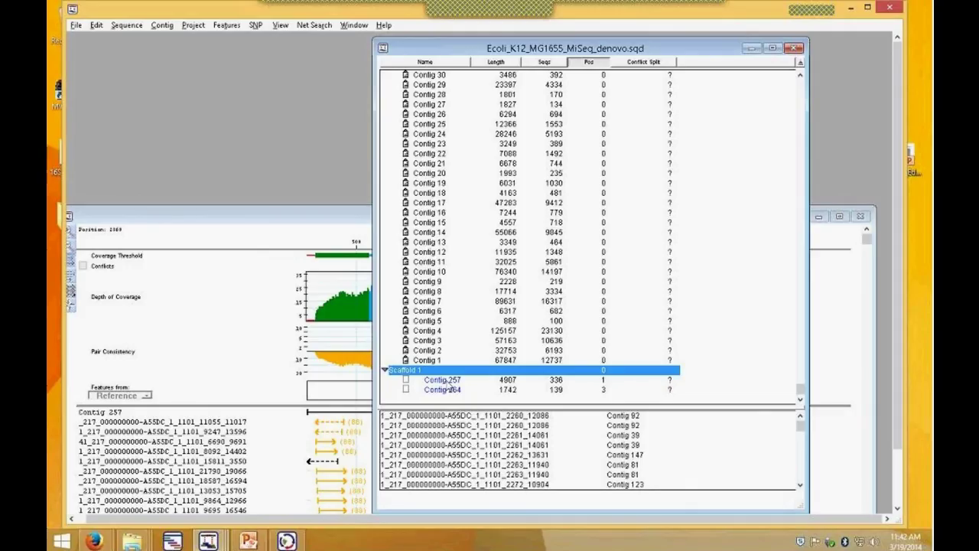
# - Move Contig 264 out of Scaffold 1 into the contigs above it and bring the Contig 257 strategy view forward
pyautogui.click(449, 390)
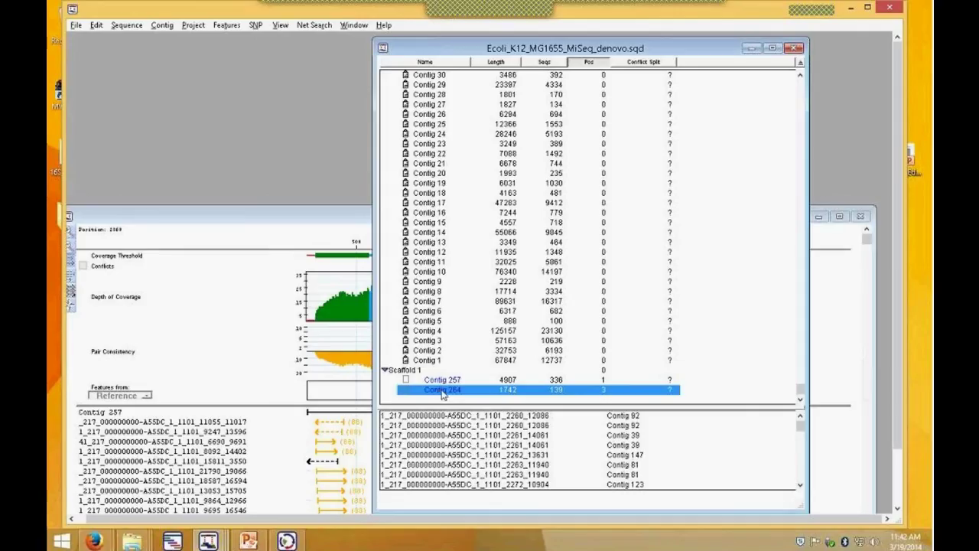
pyautogui.moveTo(440, 391); pyautogui.dragTo(435, 320)
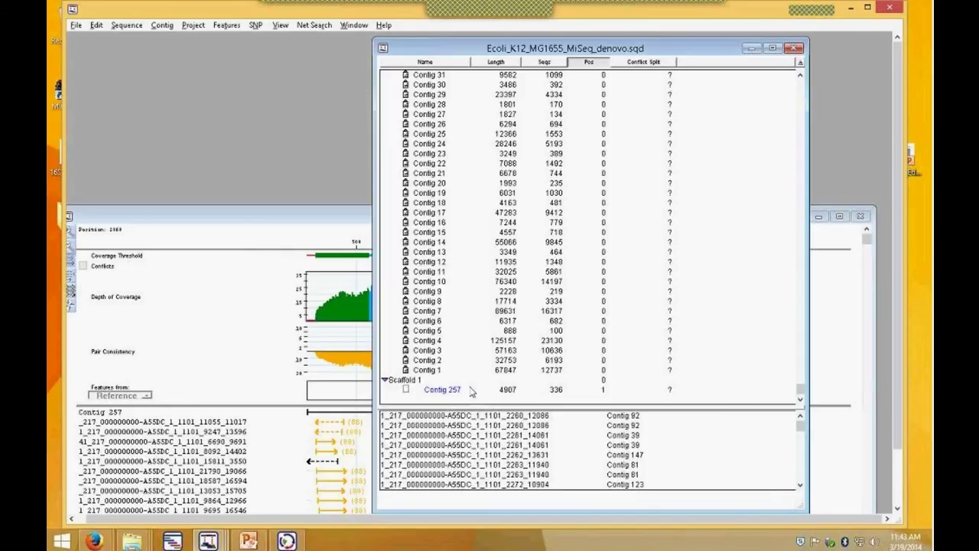
pyautogui.moveTo(678, 54); pyautogui.dragTo(706, 52)
pyautogui.click(275, 221)
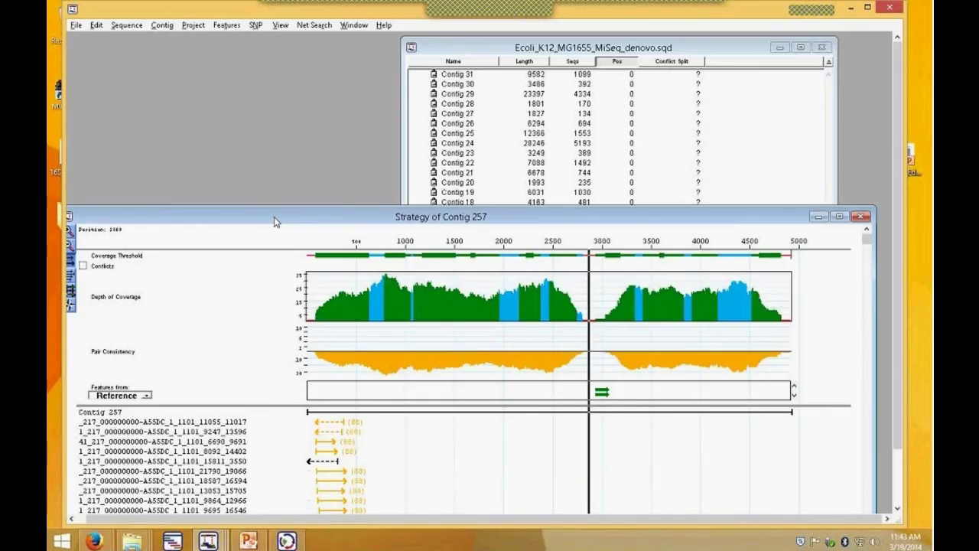
# - Switch to the SeqMan window holding the Ecoli_K12_MG1655_templated_2M project
pyautogui.click(849, 8)
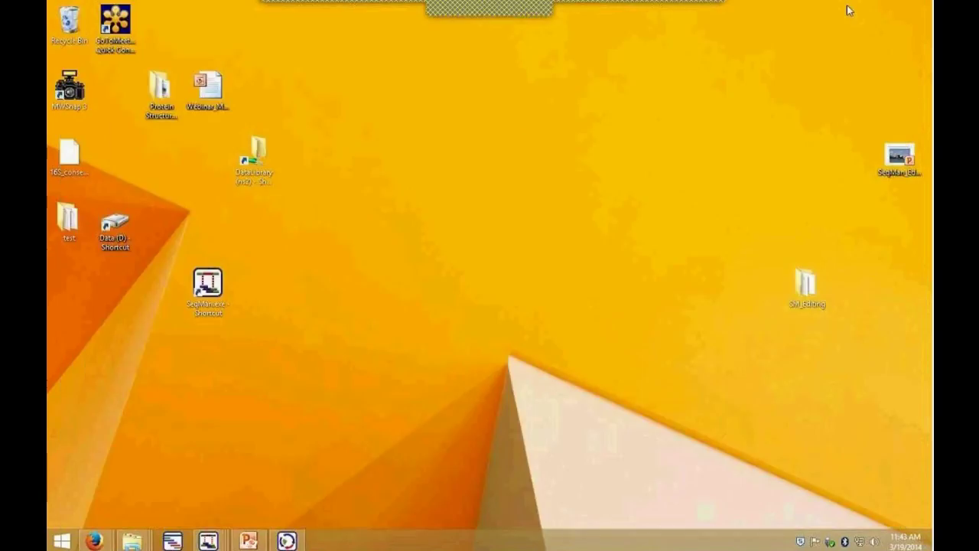
pyautogui.moveTo(209, 539)
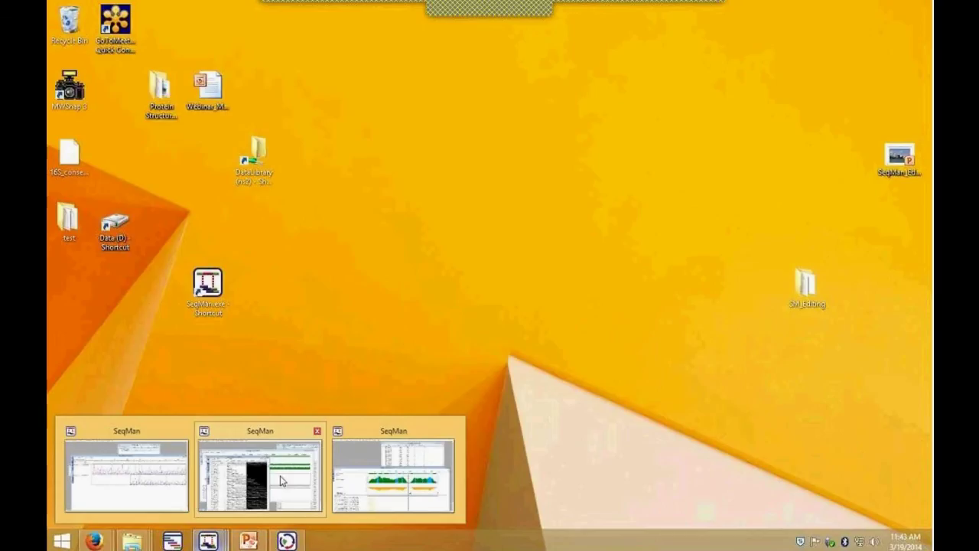
pyautogui.click(367, 481)
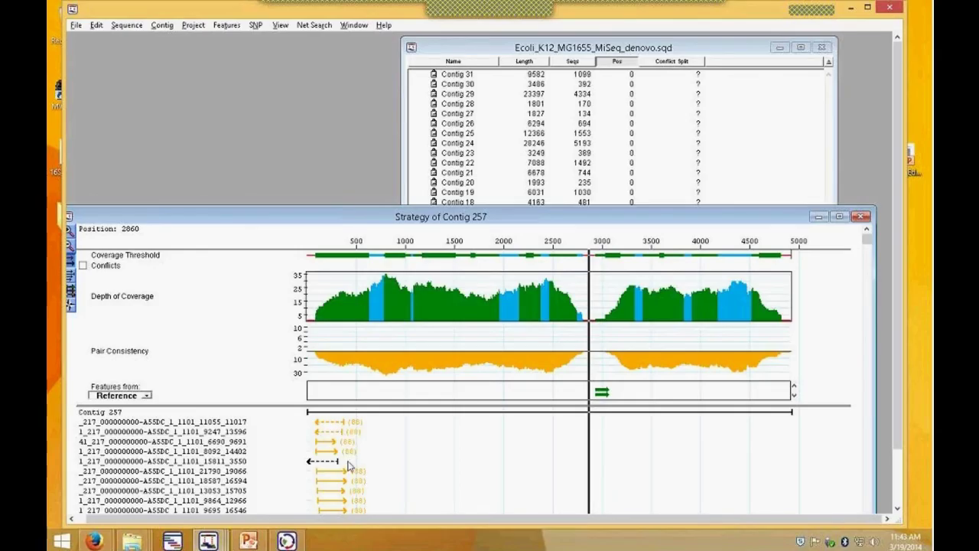
pyautogui.click(856, 10)
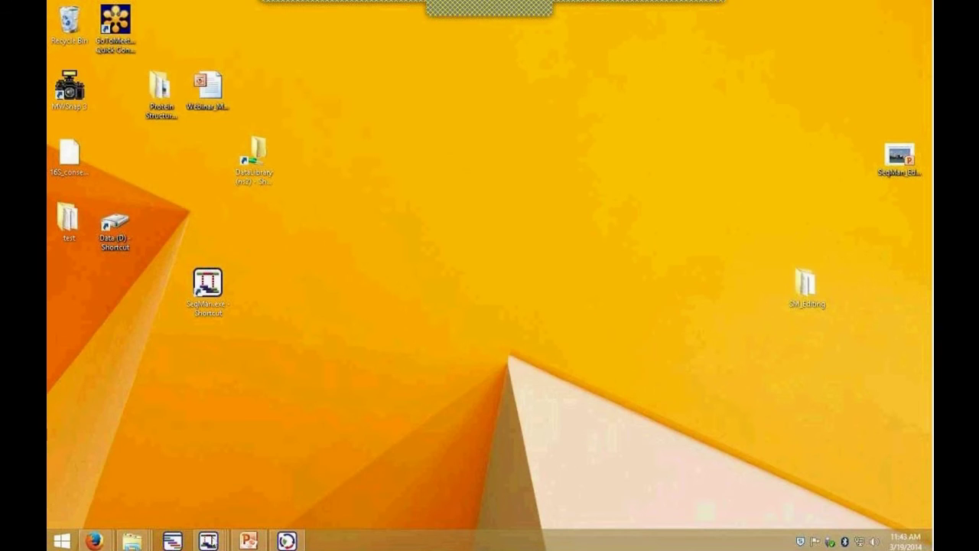
pyautogui.moveTo(208, 541)
pyautogui.click(267, 492)
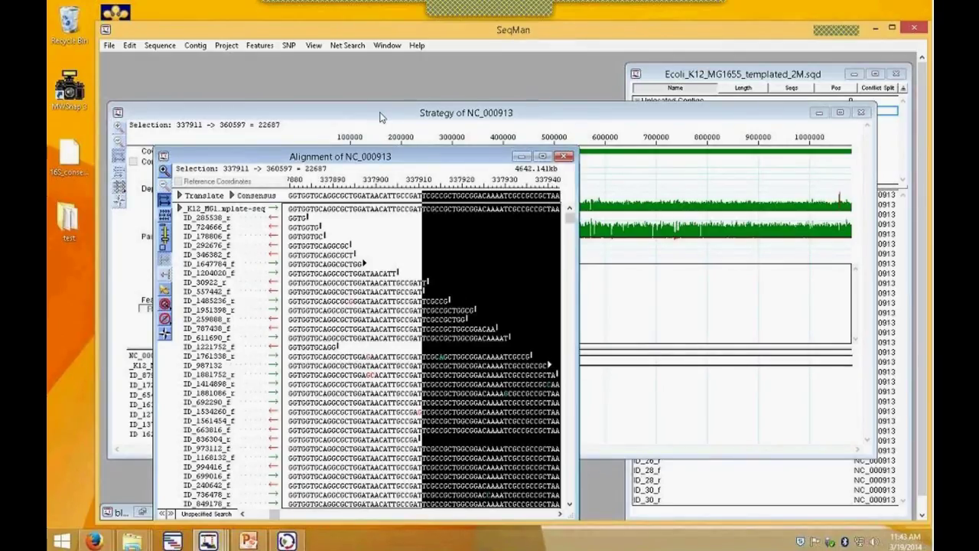
# - Bring the strategy view of NC_000913 forward, enlarge its horizontal scale one level and reposition the windows
pyautogui.click(381, 117)
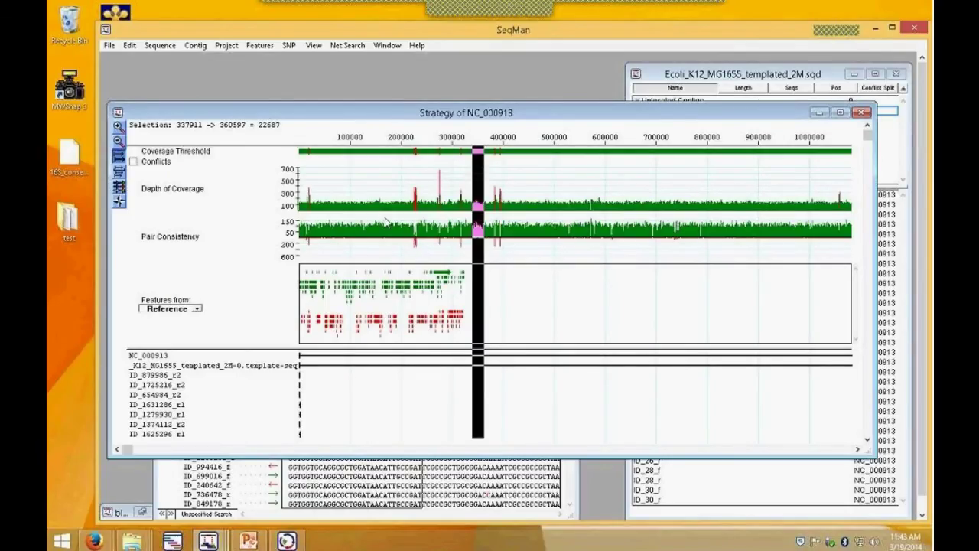
pyautogui.click(118, 127)
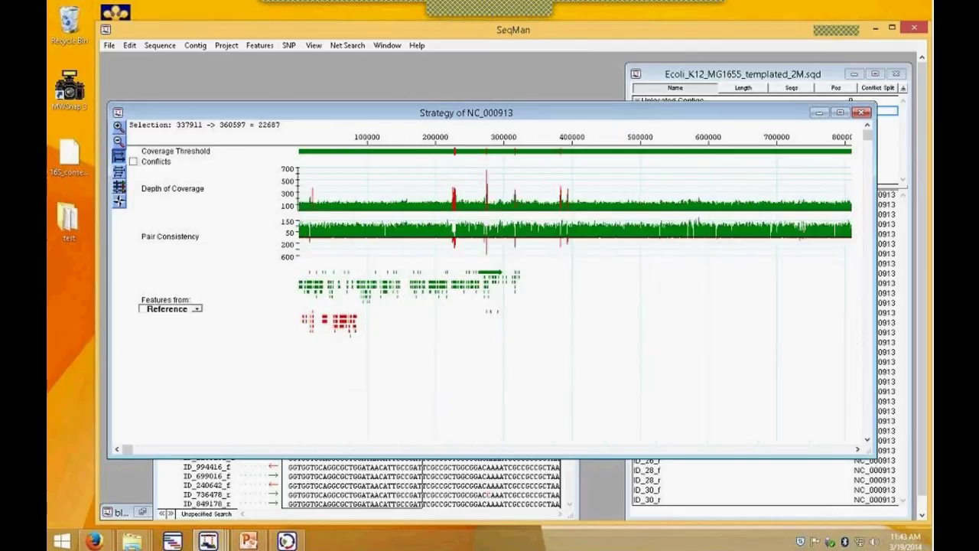
pyautogui.click(757, 111)
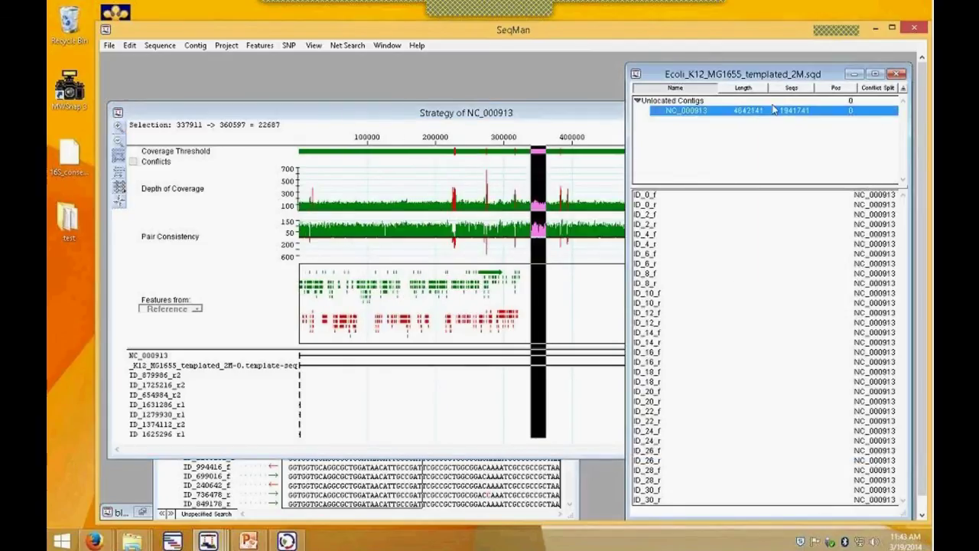
pyautogui.click(364, 111)
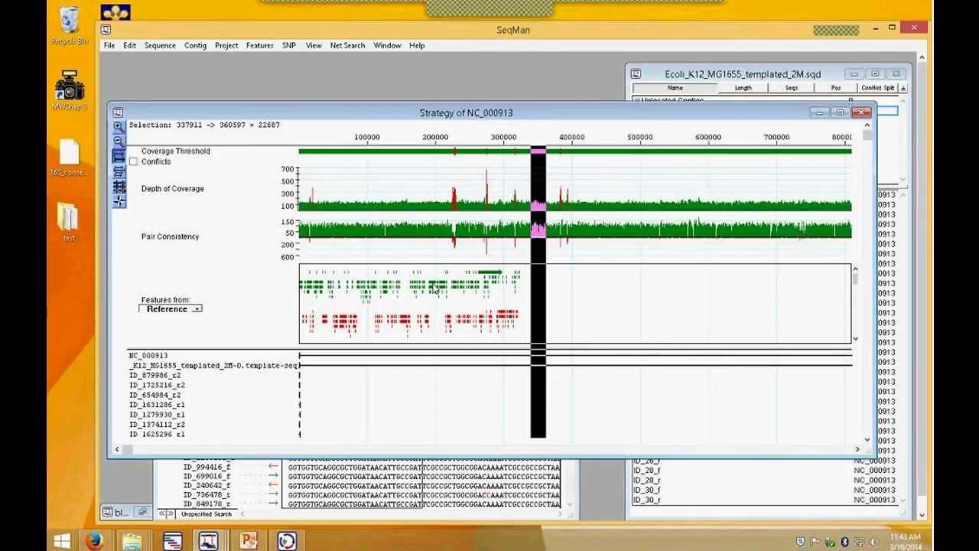
pyautogui.moveTo(435, 291)
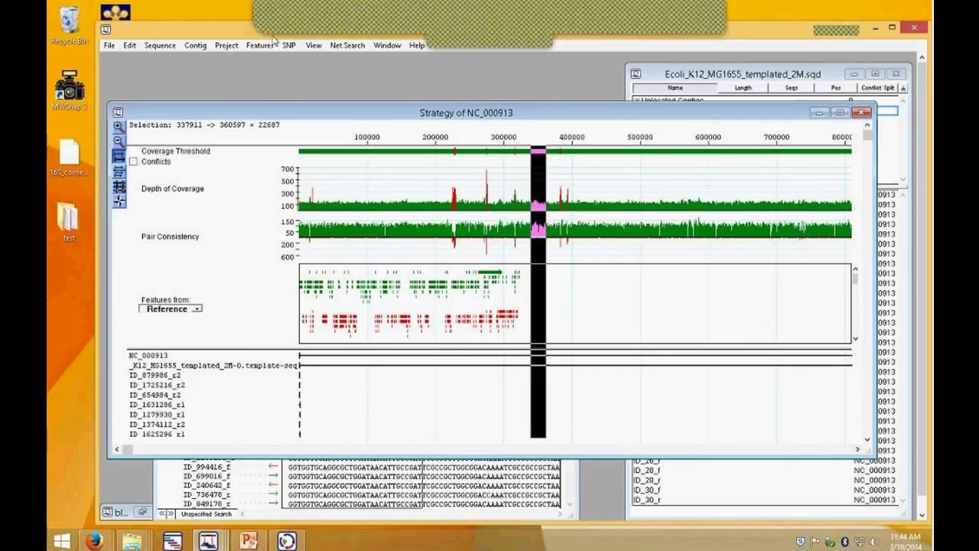
pyautogui.moveTo(183, 30); pyautogui.dragTo(155, 22)
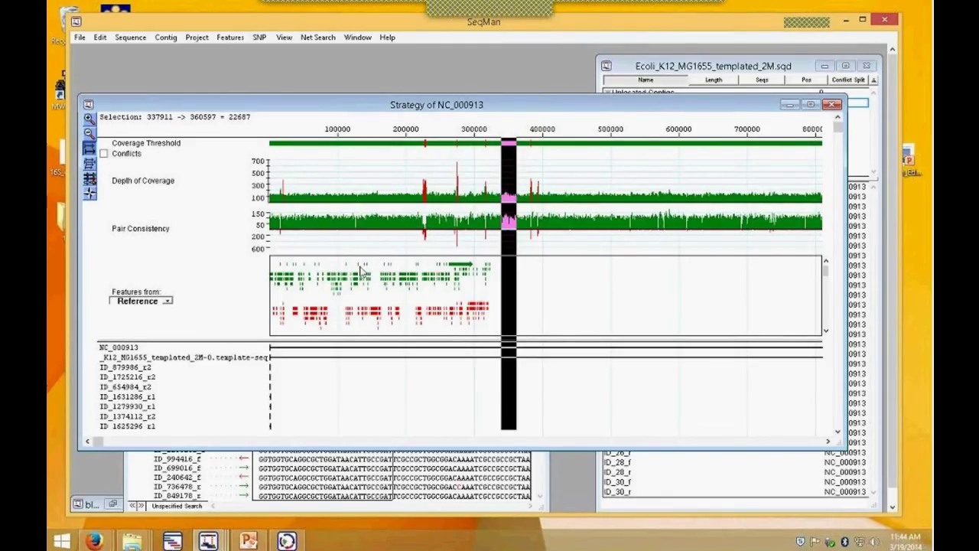
pyautogui.moveTo(529, 109); pyautogui.dragTo(528, 96)
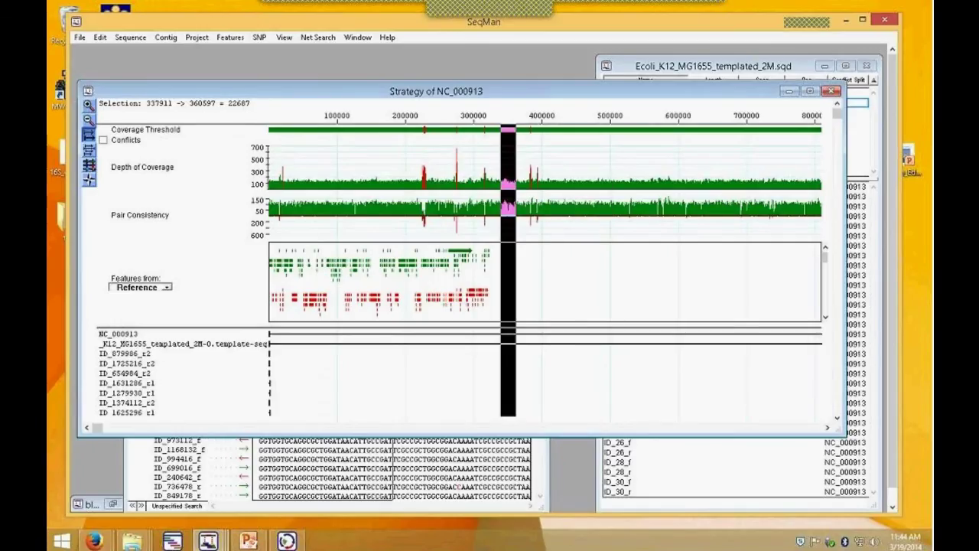
# - Select the region from 323284 to 368955 on the coverage threshold track of NC_000913
pyautogui.doubleClick(507, 135)
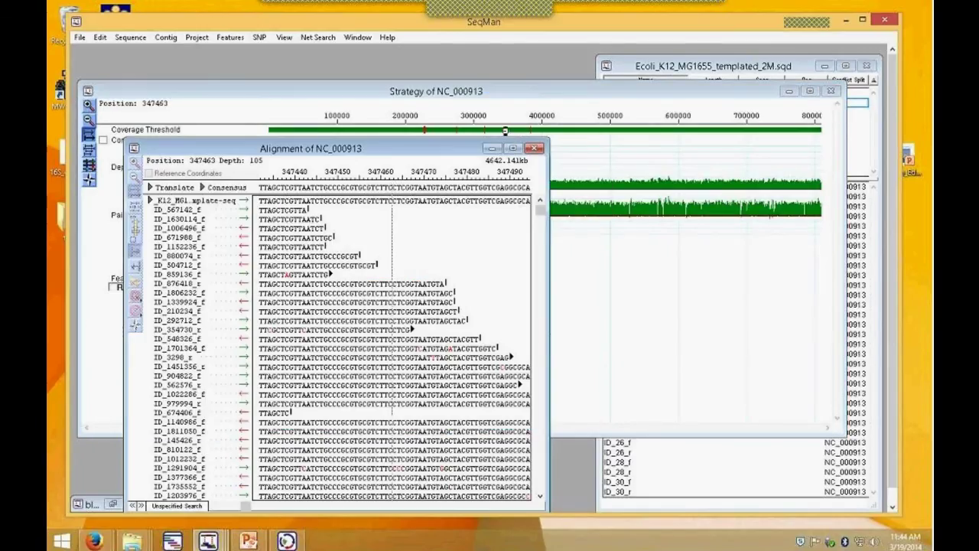
pyautogui.click(507, 132)
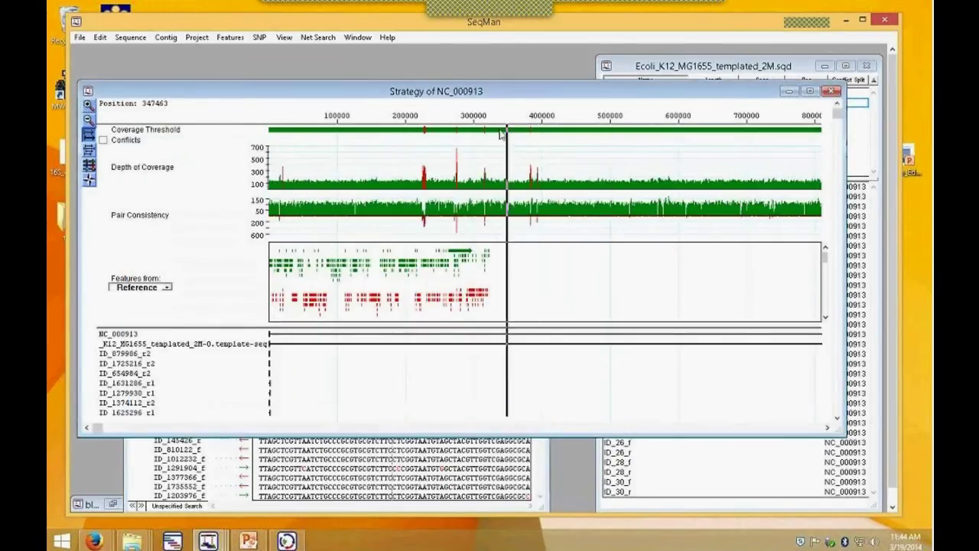
pyautogui.click(501, 132)
pyautogui.moveTo(493, 132); pyautogui.dragTo(522, 136)
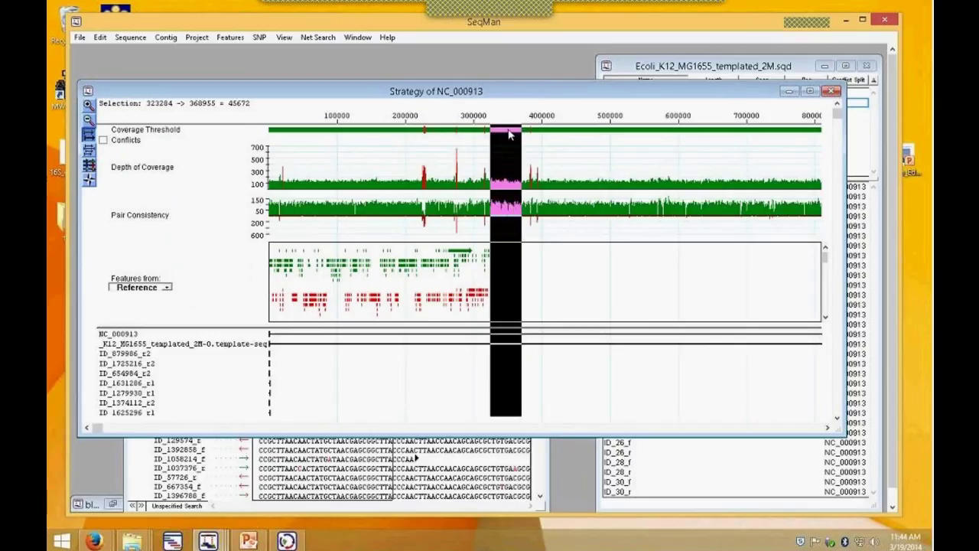
# - Bring the alignment of NC_000913 forward, widen its window and move it slightly lower
pyautogui.click(356, 479)
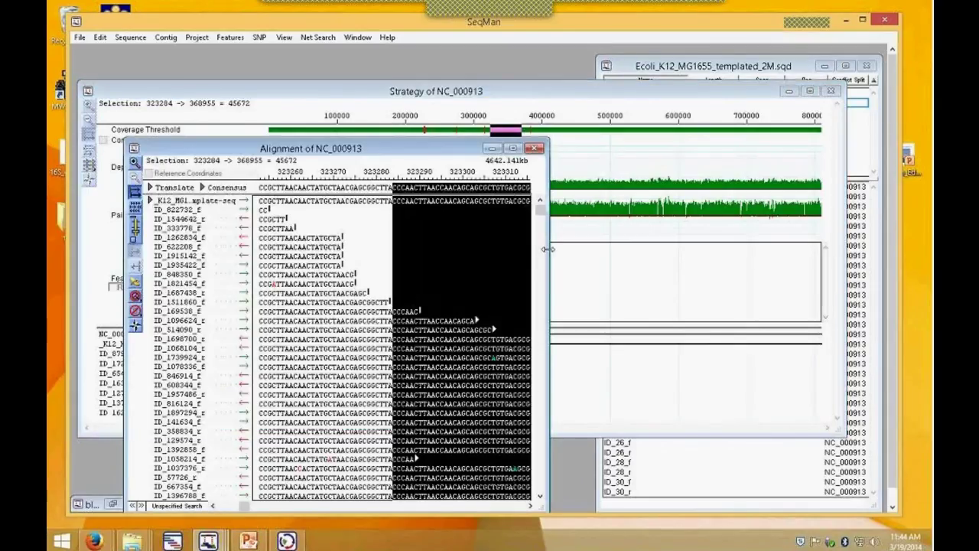
pyautogui.moveTo(548, 249); pyautogui.dragTo(834, 286)
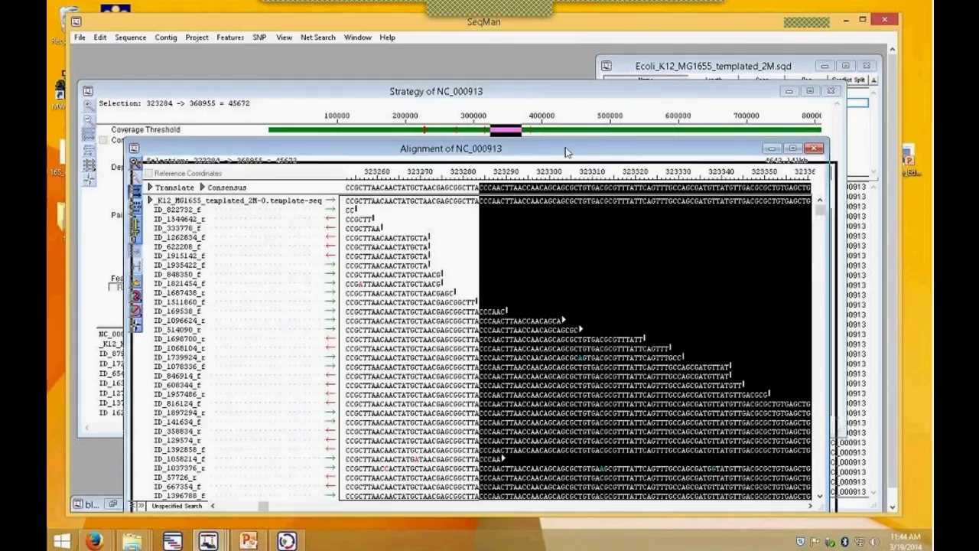
pyautogui.moveTo(566, 151); pyautogui.dragTo(574, 176)
# - Create a consensus feature of type gene over the selected region, titled with a first name, and select the test feature in the feature table
pyautogui.click(228, 39)
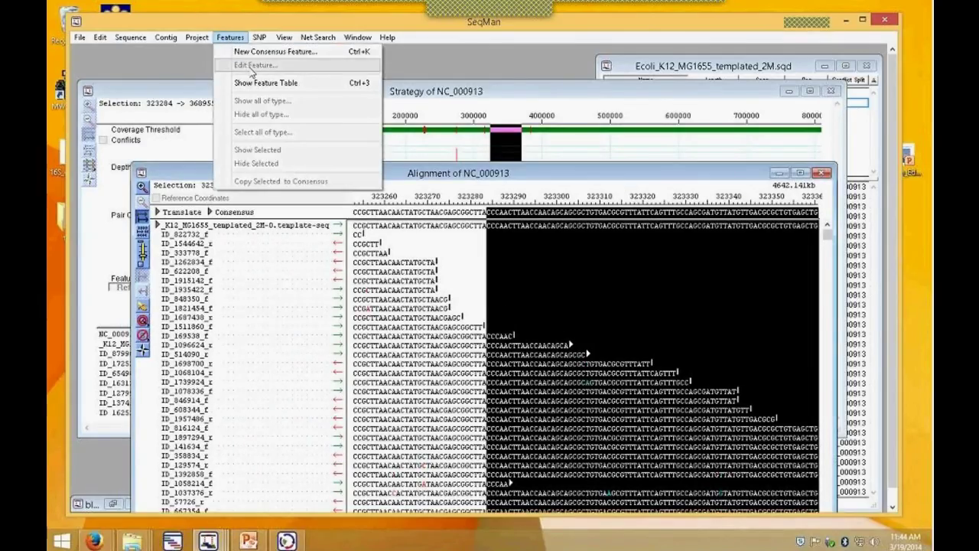
pyautogui.click(255, 53)
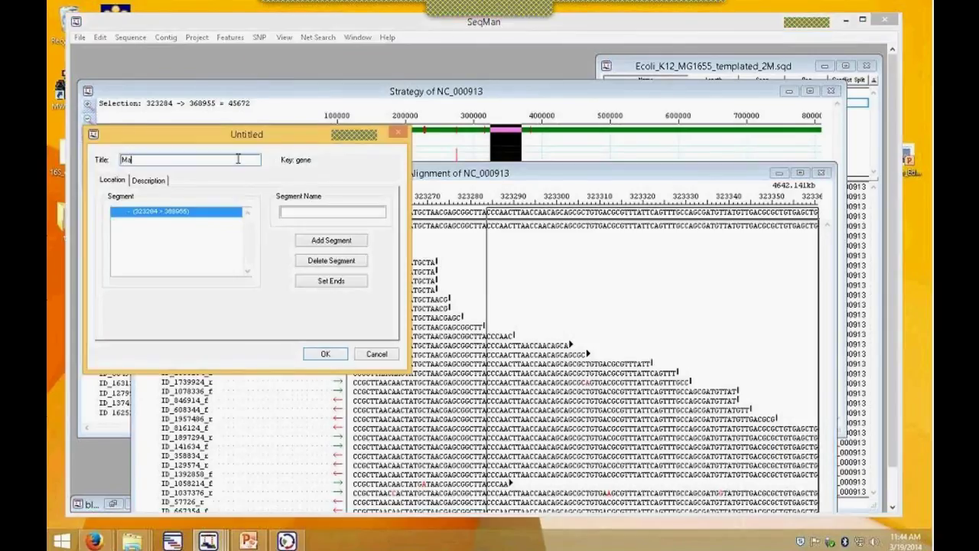
pyautogui.click(153, 183)
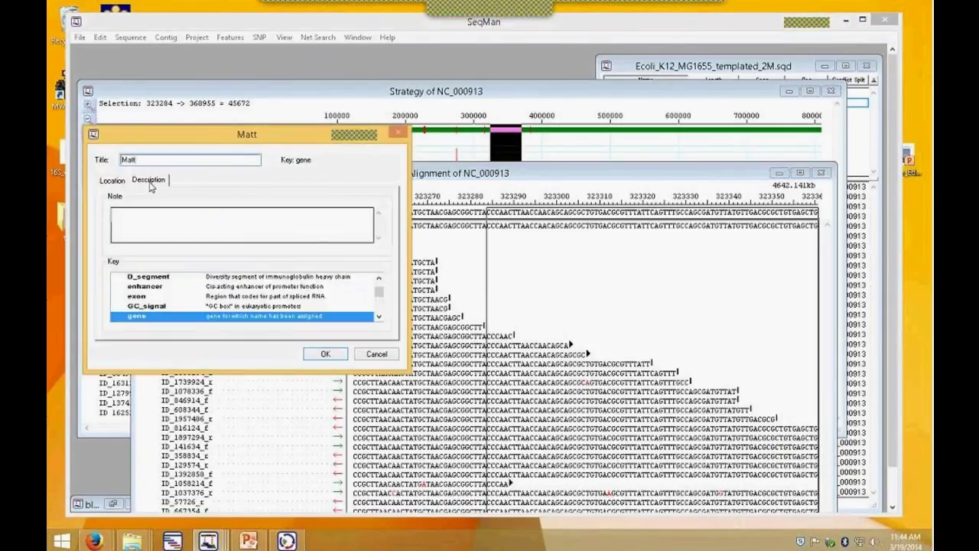
pyautogui.moveTo(378, 291)
pyautogui.mouseDown()
pyautogui.moveTo(378, 300)
pyautogui.moveTo(378, 292)
pyautogui.mouseUp()
pyautogui.click(325, 354)
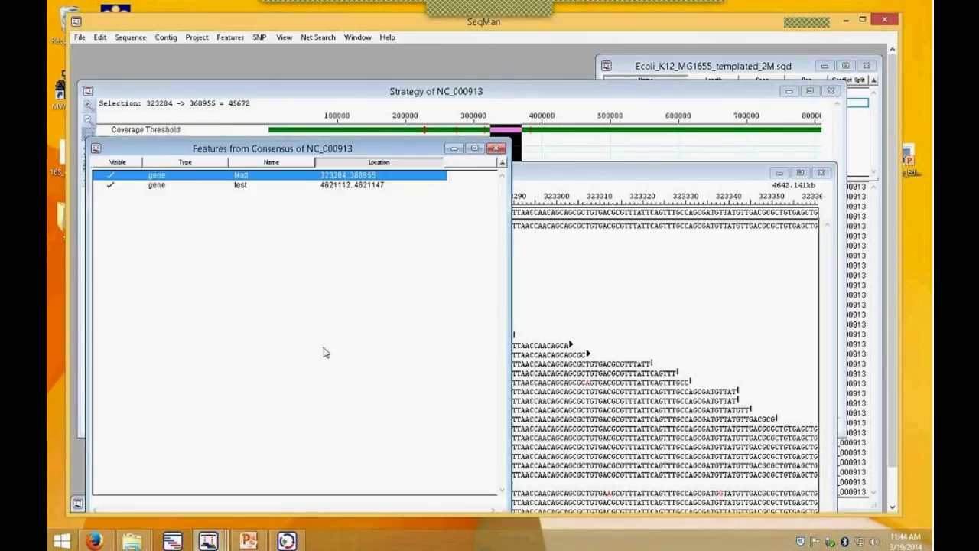
pyautogui.click(247, 186)
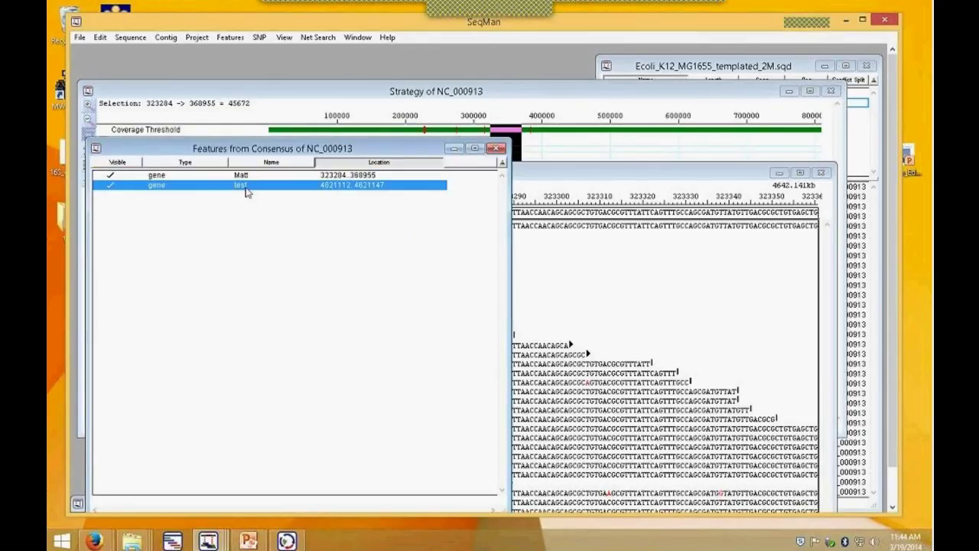
# - Close the consensus feature table of NC_000913, bring its strategy view forward and move that window lower
pyautogui.moveTo(365, 150); pyautogui.dragTo(385, 237)
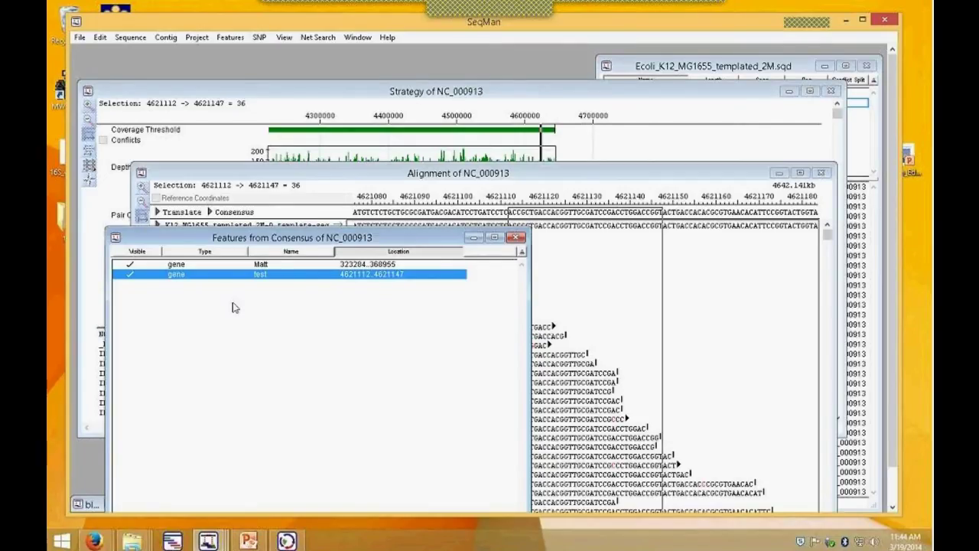
pyautogui.click(517, 237)
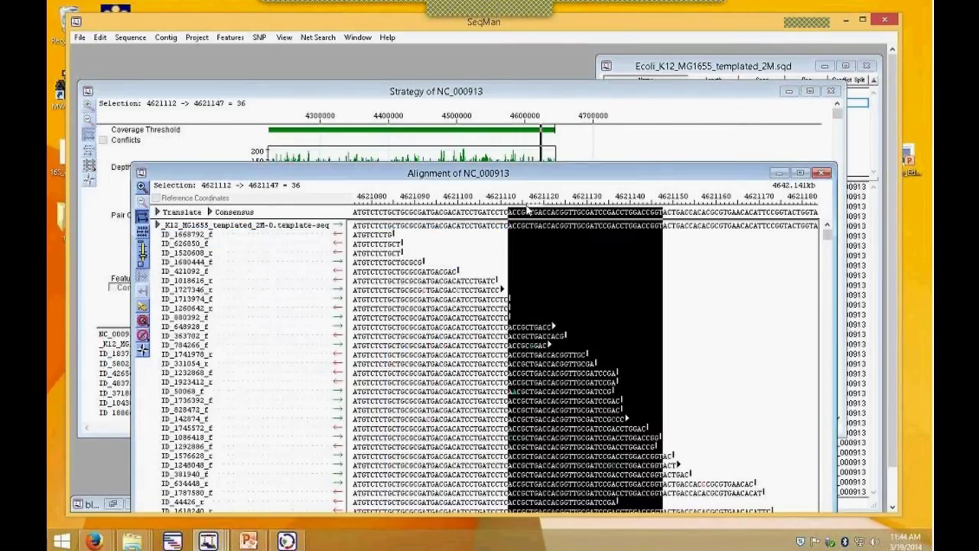
pyautogui.click(526, 153)
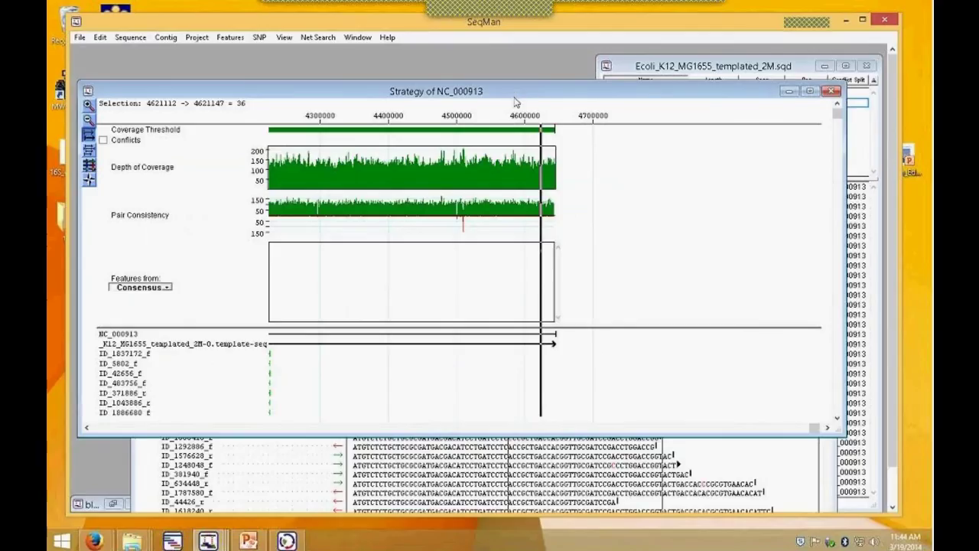
pyautogui.moveTo(514, 102); pyautogui.dragTo(585, 183)
# - Show the consensus feature table of NC_000913 again, and close both the table and the strategy view
pyautogui.click(230, 38)
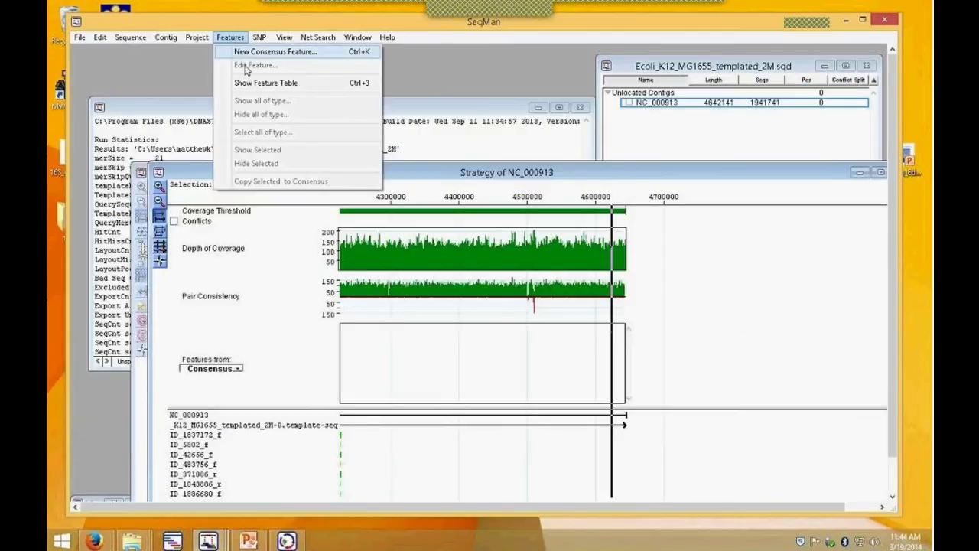
pyautogui.click(256, 81)
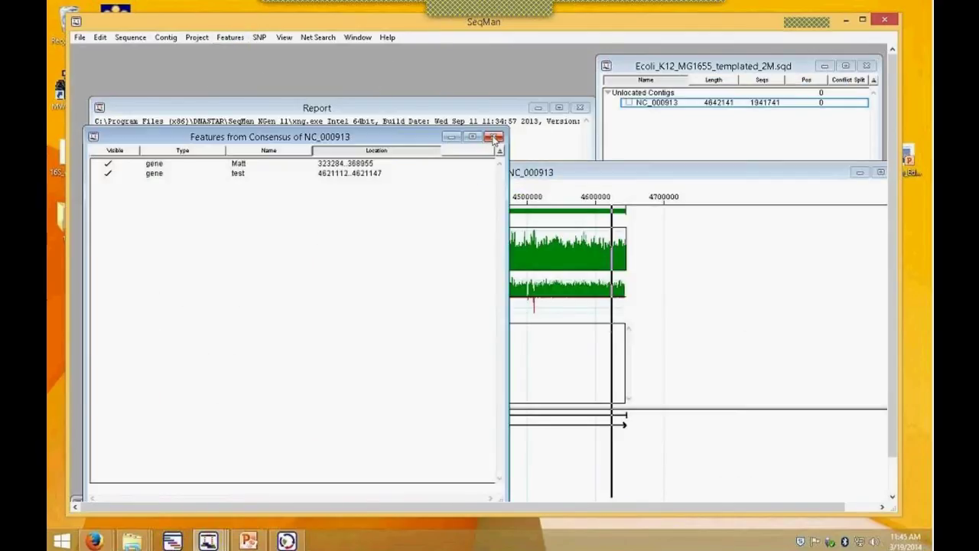
pyautogui.click(493, 137)
pyautogui.moveTo(612, 137); pyautogui.dragTo(669, 107)
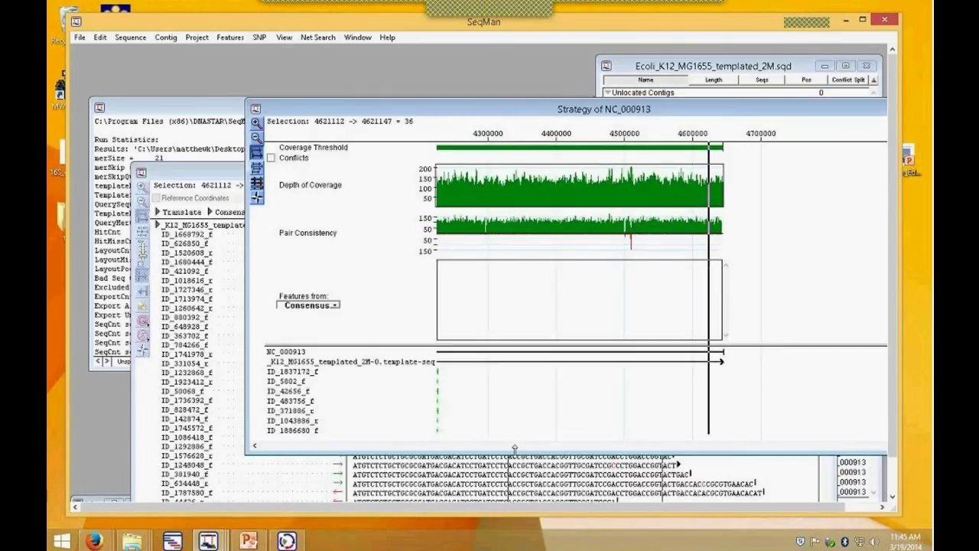
pyautogui.moveTo(514, 449); pyautogui.dragTo(515, 378)
pyautogui.moveTo(820, 115); pyautogui.dragTo(732, 132)
pyautogui.click(820, 127)
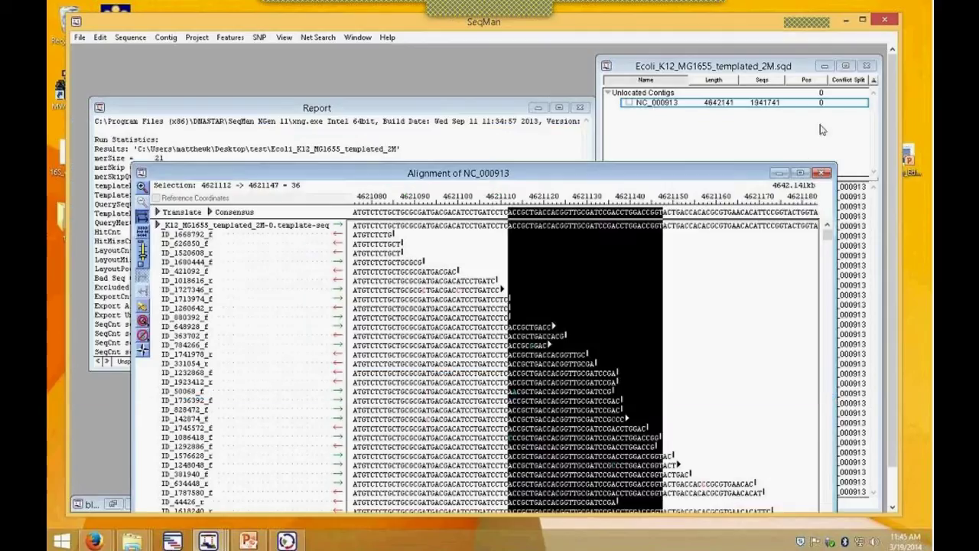
# - Open the strategy view of contig NC_000913, enlarge its window and make the reference features track taller
pyautogui.click(658, 105)
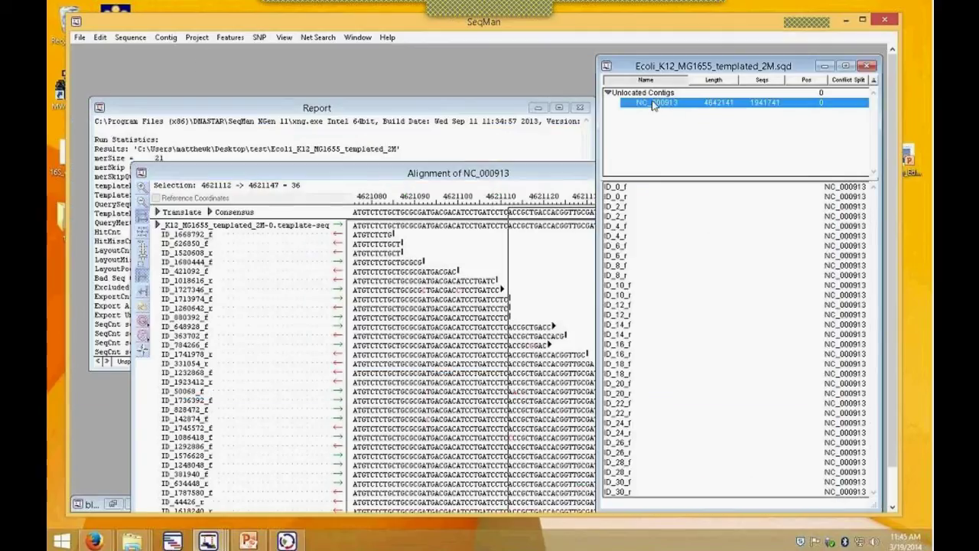
pyautogui.click(197, 37)
pyautogui.moveTo(165, 36)
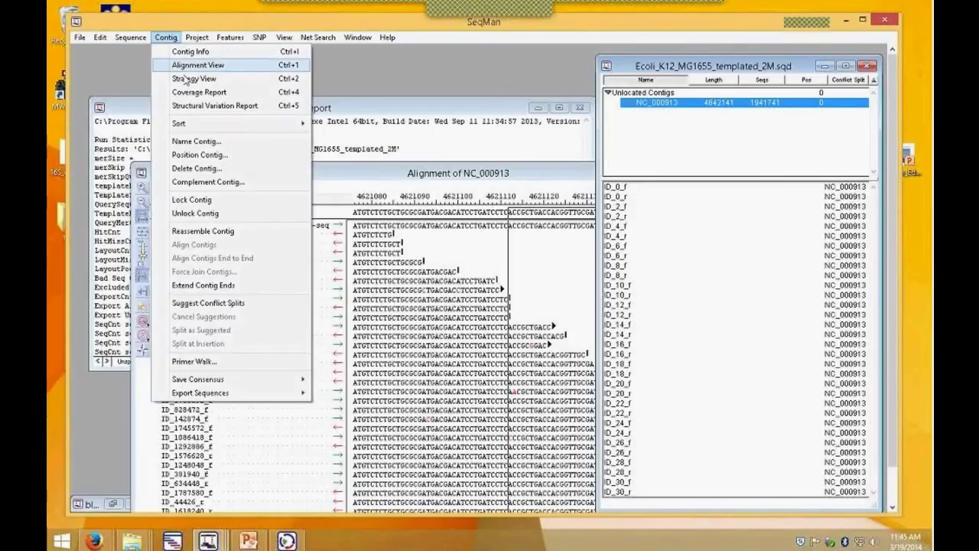
pyautogui.click(184, 79)
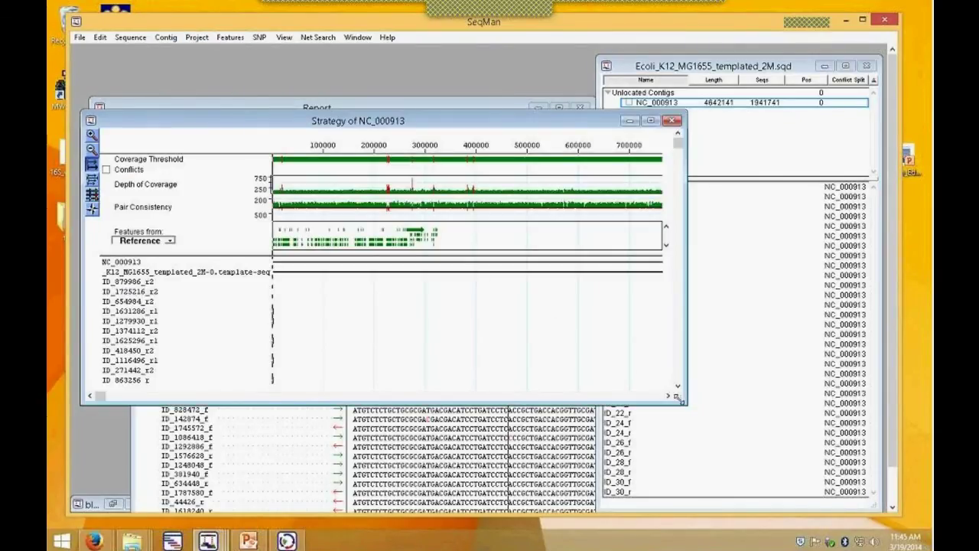
pyautogui.moveTo(676, 396); pyautogui.dragTo(847, 493)
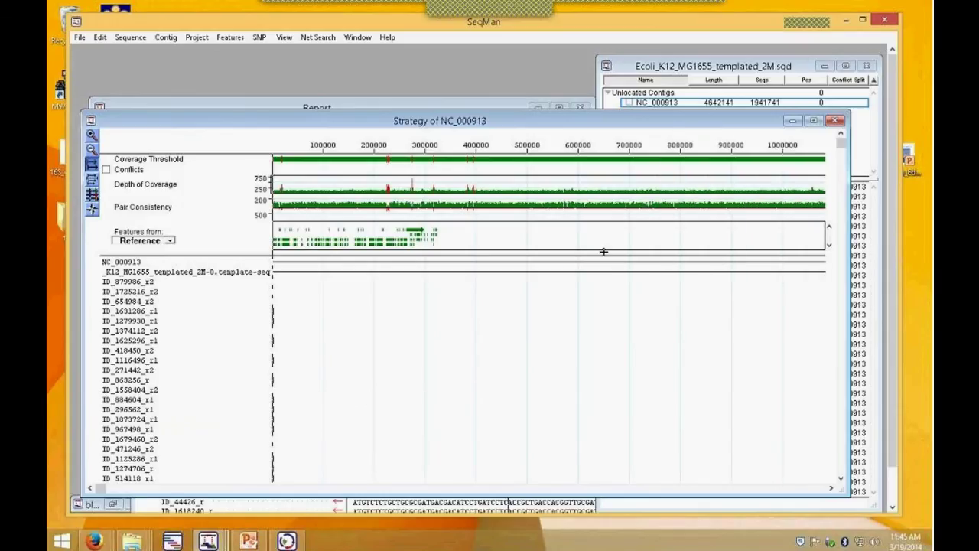
pyautogui.moveTo(400, 253); pyautogui.dragTo(385, 306)
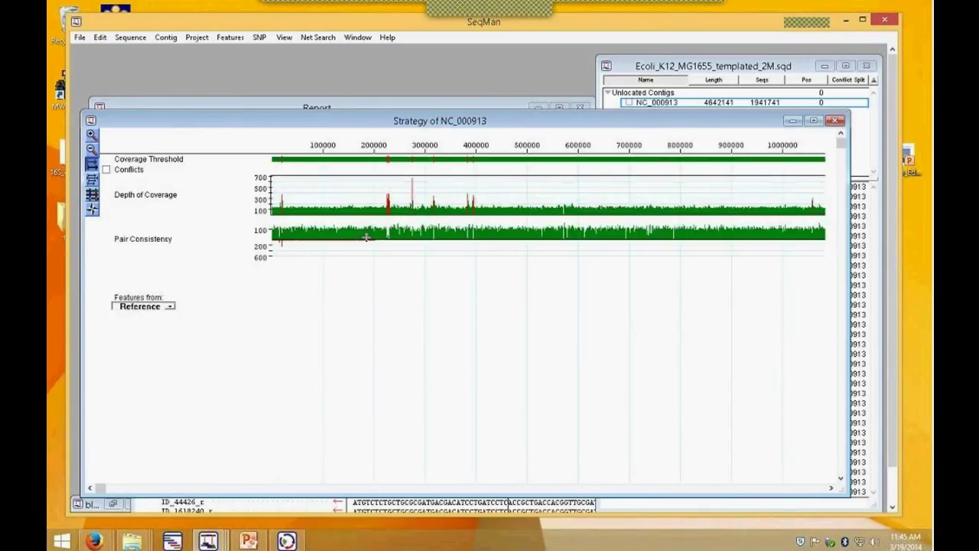
# - Check the consensus feature table from the reopened strategy view, close the table and move the strategy window lower
pyautogui.click(228, 38)
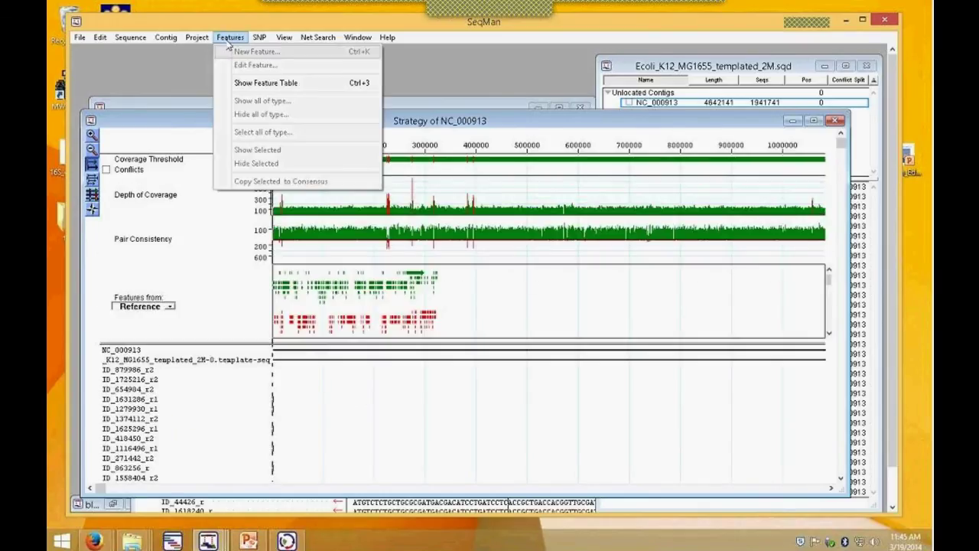
pyautogui.click(243, 85)
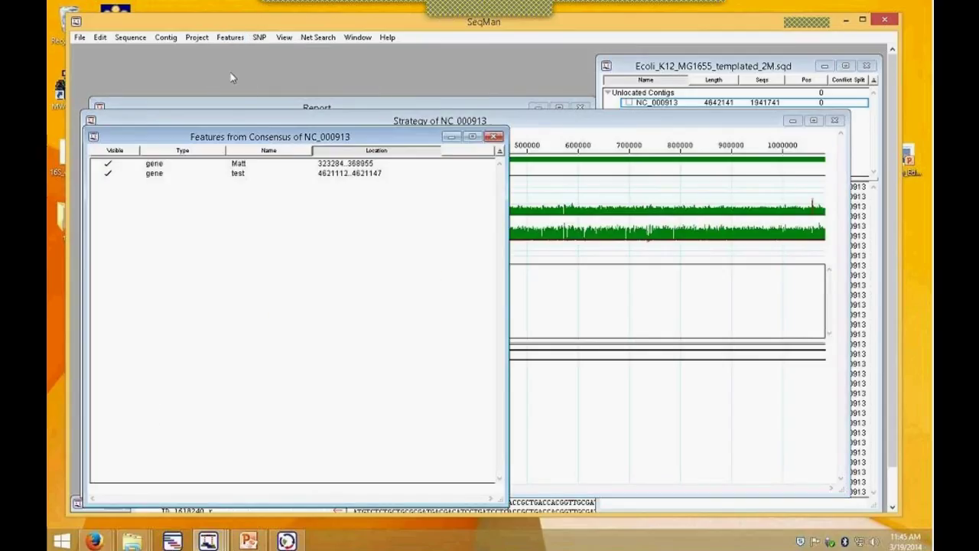
pyautogui.moveTo(353, 139); pyautogui.dragTo(414, 283)
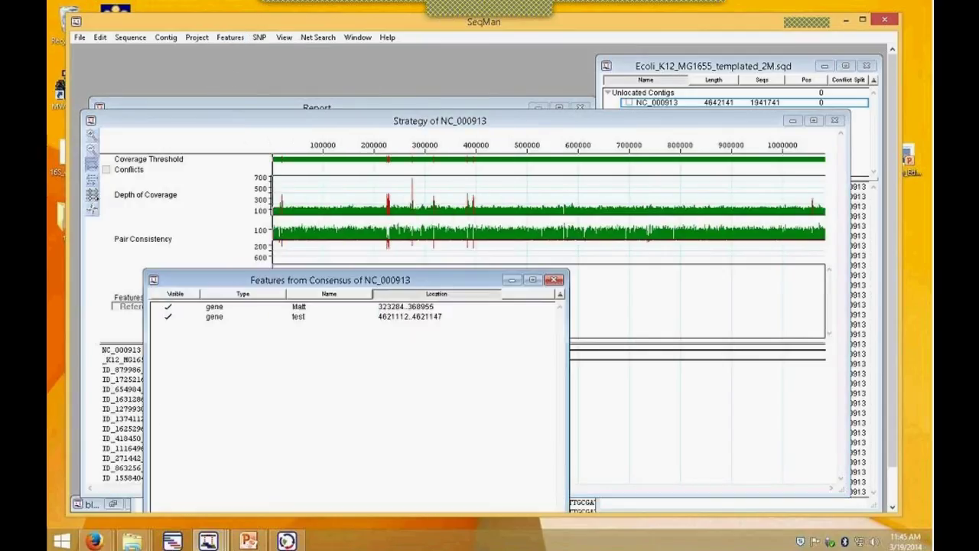
pyautogui.click(553, 280)
pyautogui.moveTo(616, 266); pyautogui.dragTo(616, 266)
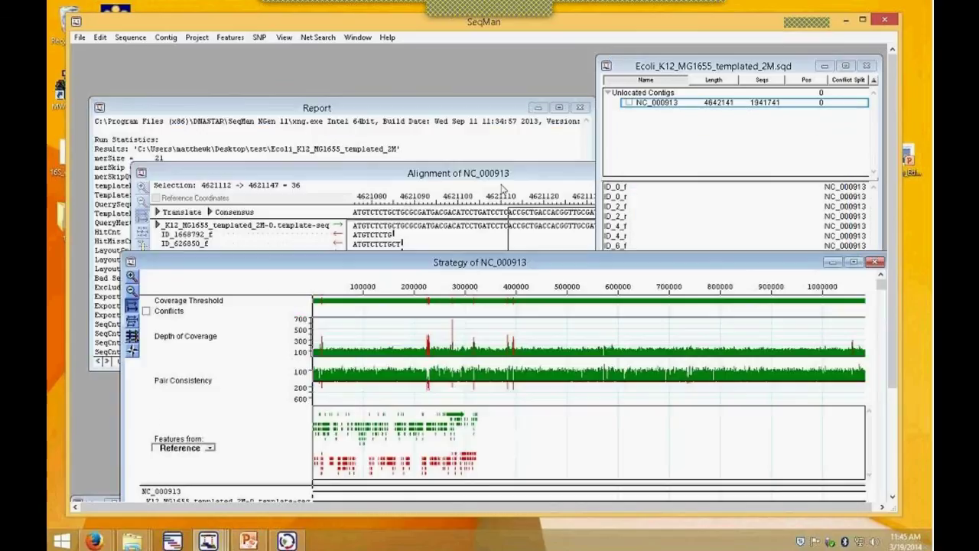
# - Select the region from 63284 to 273432 in the strategy view and show the consensus feature table
pyautogui.click(663, 104)
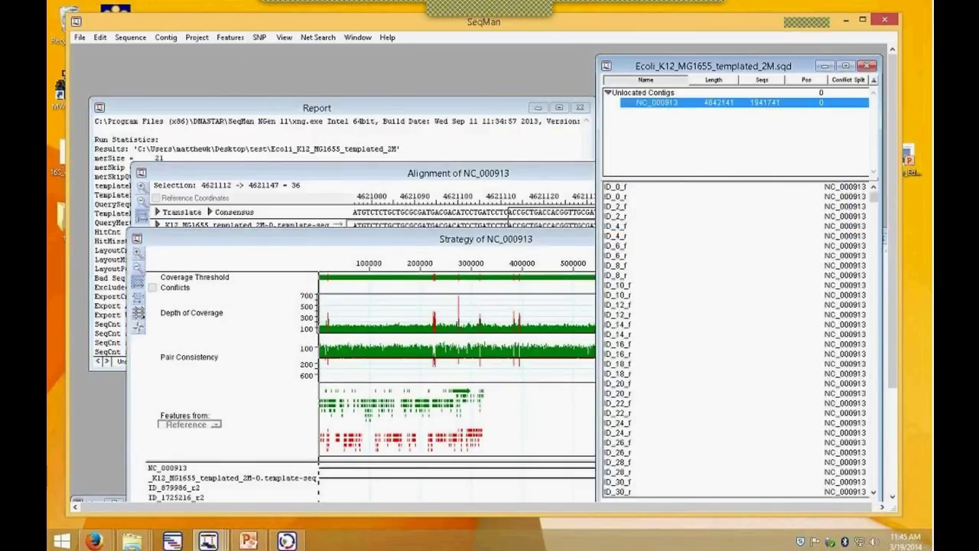
pyautogui.click(230, 37)
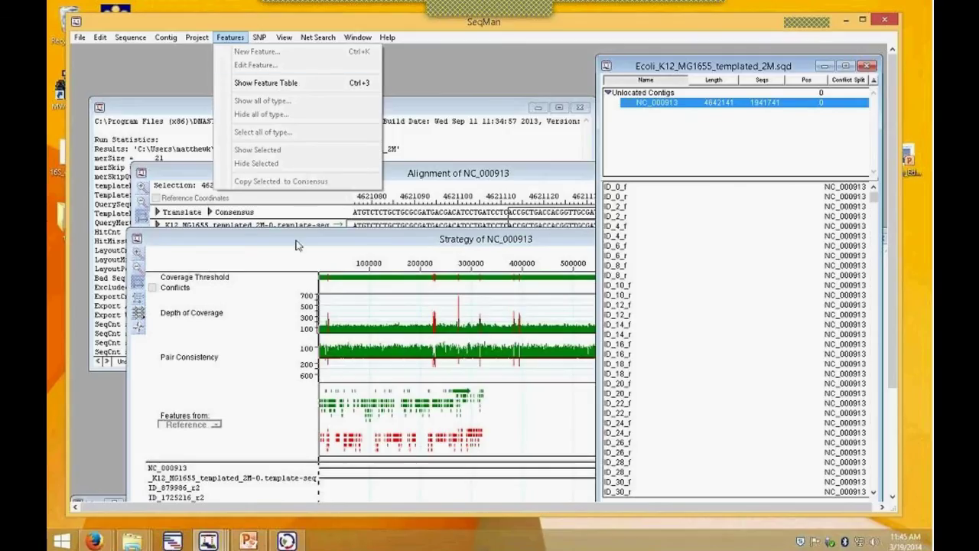
pyautogui.click(377, 402)
pyautogui.moveTo(350, 287); pyautogui.dragTo(458, 288)
pyautogui.click(227, 38)
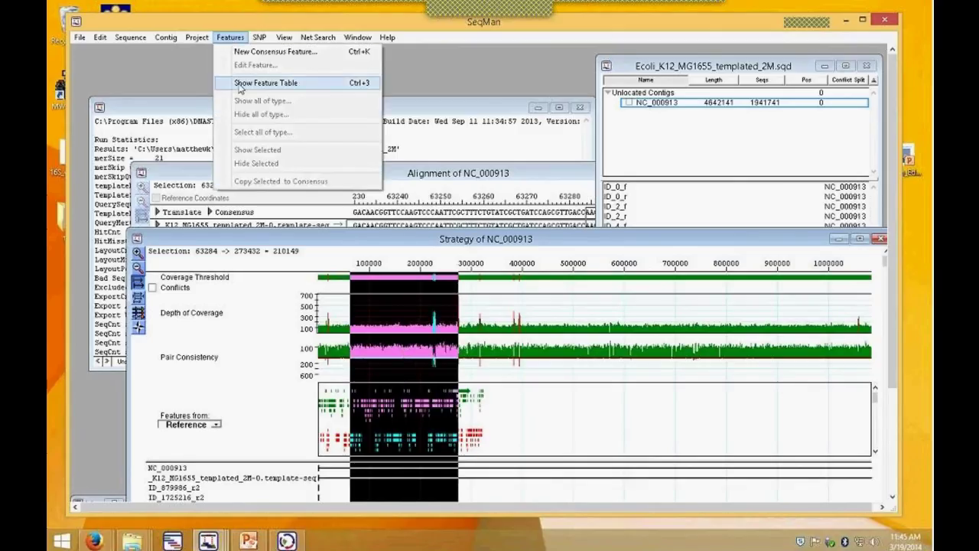
pyautogui.click(239, 85)
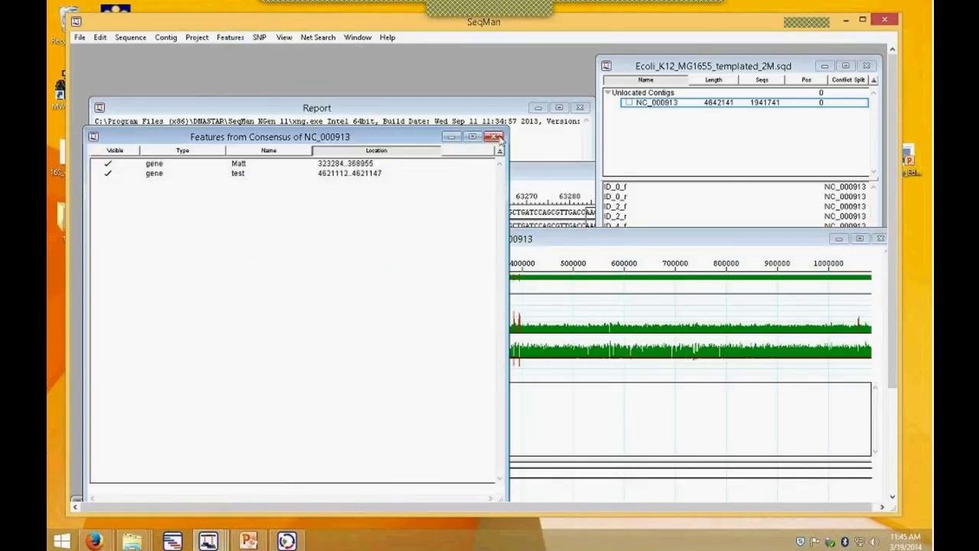
# - Locate the test feature from the feature table, and close the table and the strategy view of NC_000913
pyautogui.click(169, 175)
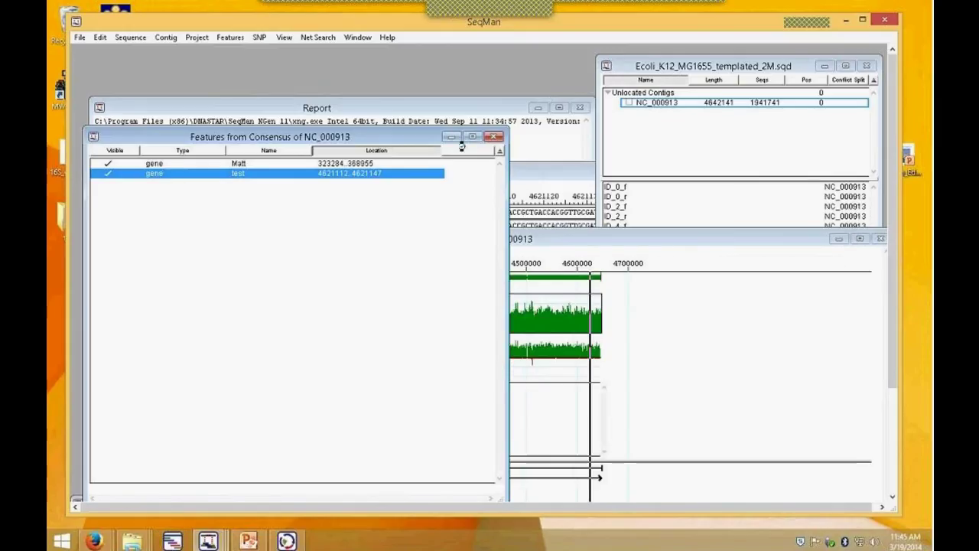
pyautogui.click(490, 137)
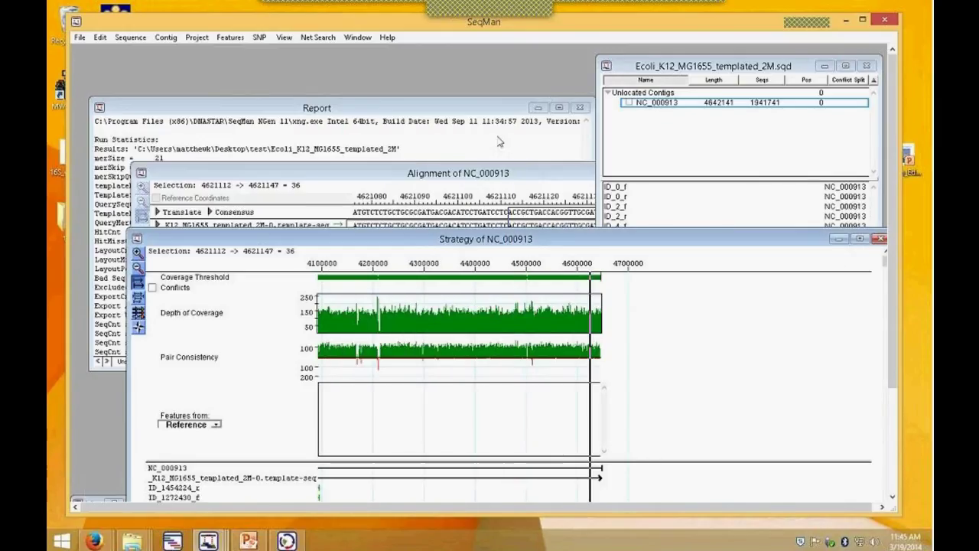
pyautogui.moveTo(419, 241); pyautogui.dragTo(392, 129)
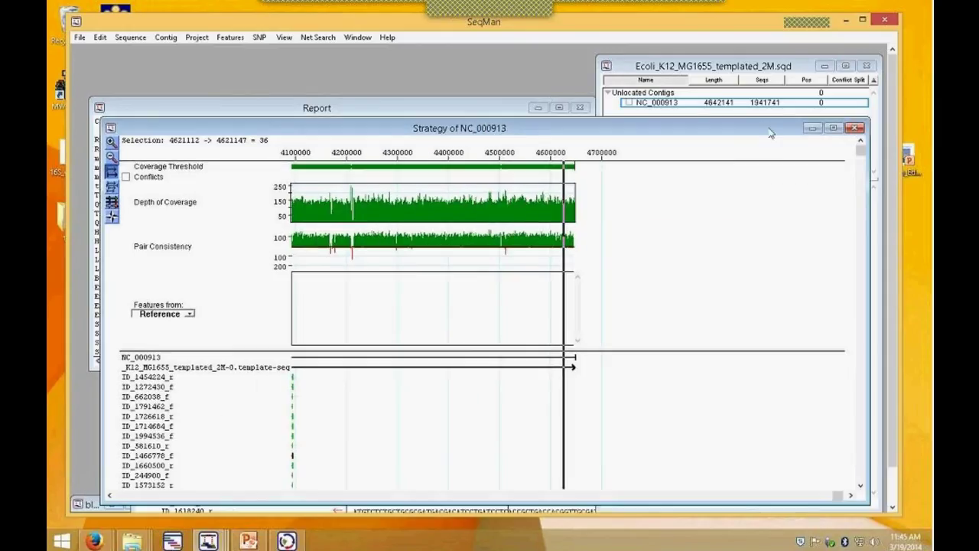
pyautogui.click(854, 129)
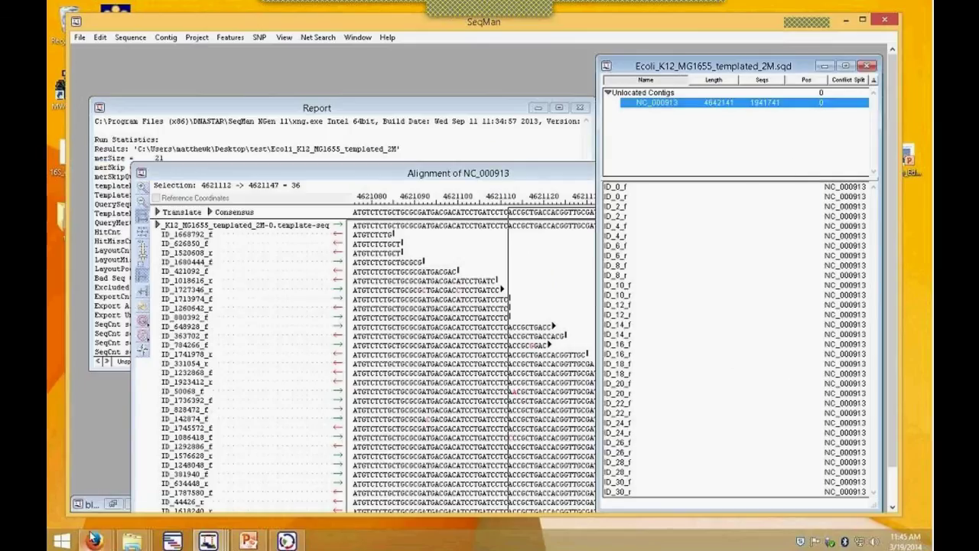
# - Bring the alignment of NC_000913 forward, move its window higher and select the consensus from 4621079 to 4621376
pyautogui.click(91, 506)
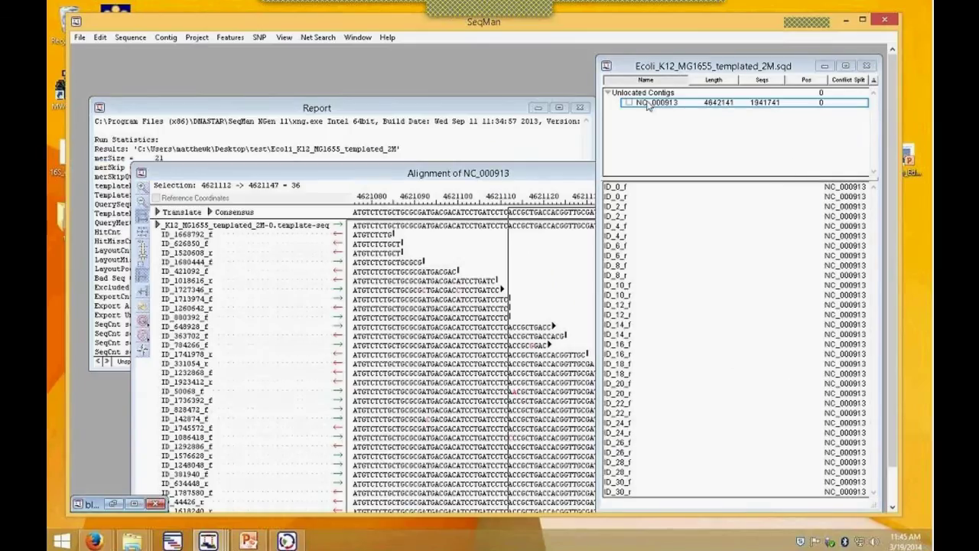
pyautogui.click(681, 105)
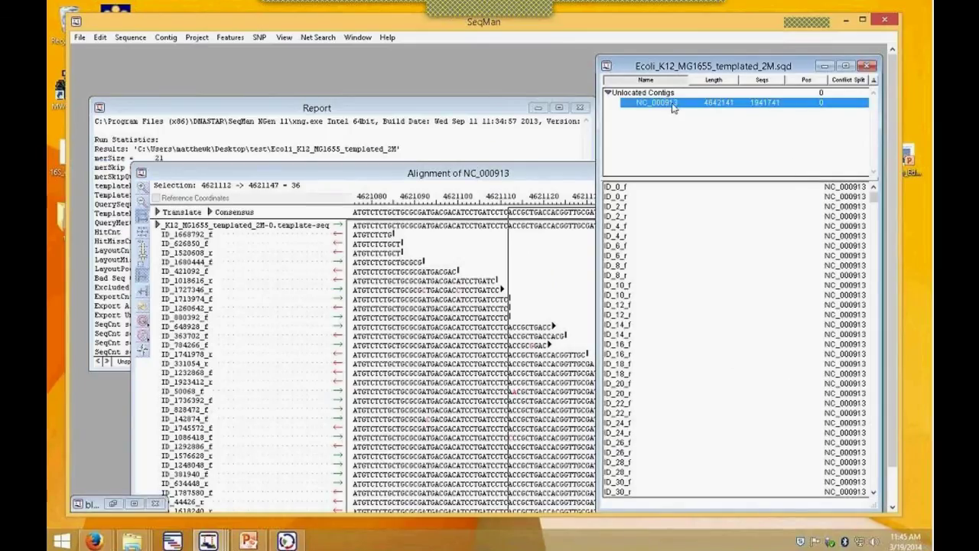
pyautogui.doubleClick(668, 107)
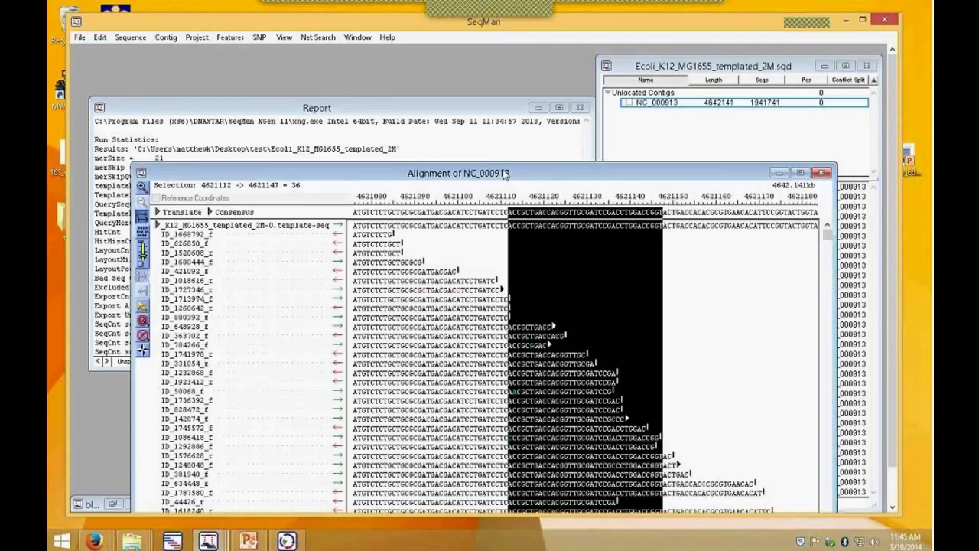
pyautogui.moveTo(511, 175); pyautogui.dragTo(431, 160)
pyautogui.moveTo(338, 158); pyautogui.dragTo(753, 177)
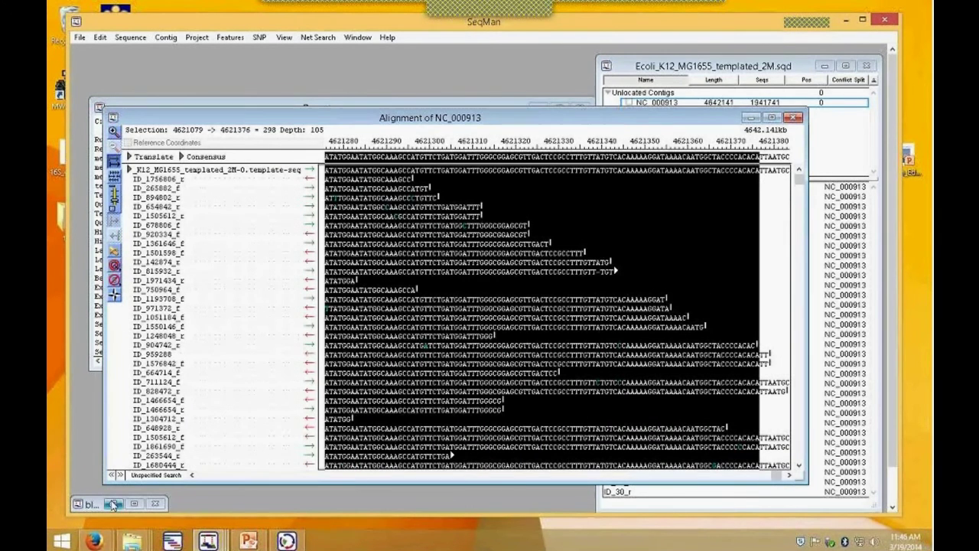
# - Restore the minimized blastn results for the NC_000913 selection, move them higher and enlarge both the results and program windows
pyautogui.click(113, 504)
pyautogui.click(112, 503)
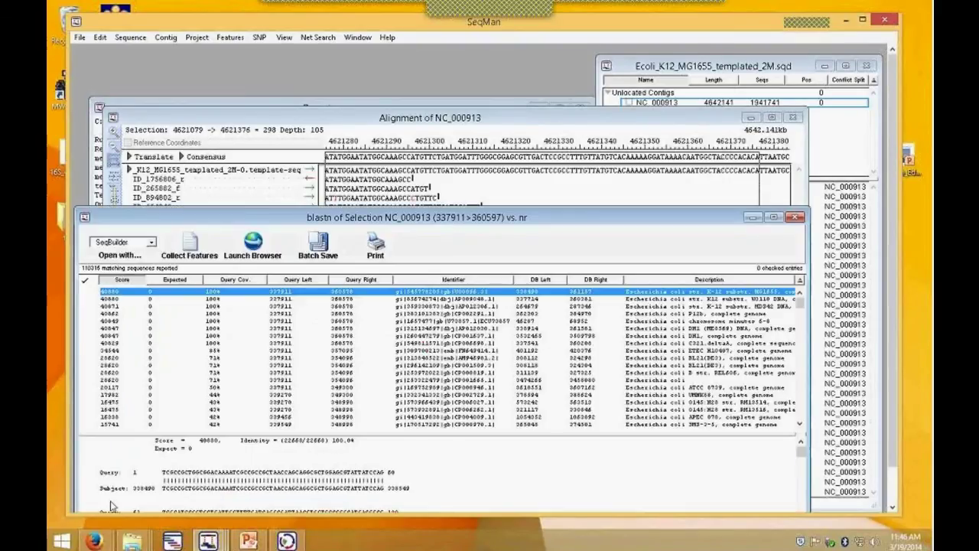
pyautogui.moveTo(453, 227); pyautogui.dragTo(571, 98)
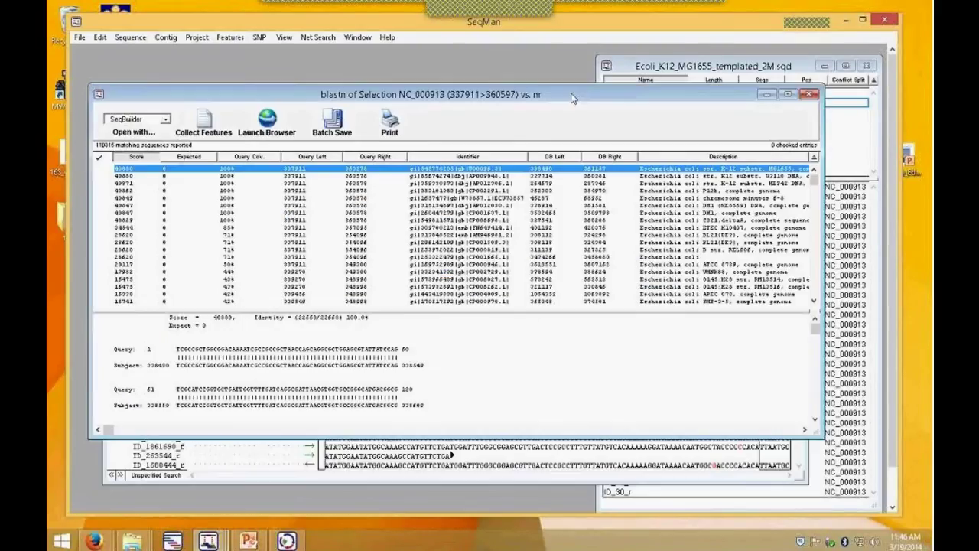
pyautogui.moveTo(820, 436); pyautogui.dragTo(862, 503)
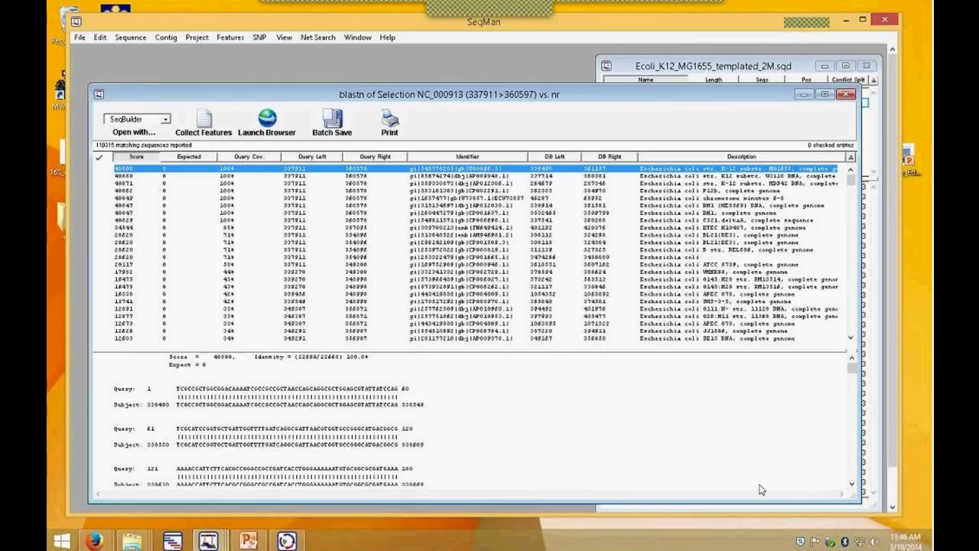
pyautogui.moveTo(898, 512); pyautogui.dragTo(913, 521)
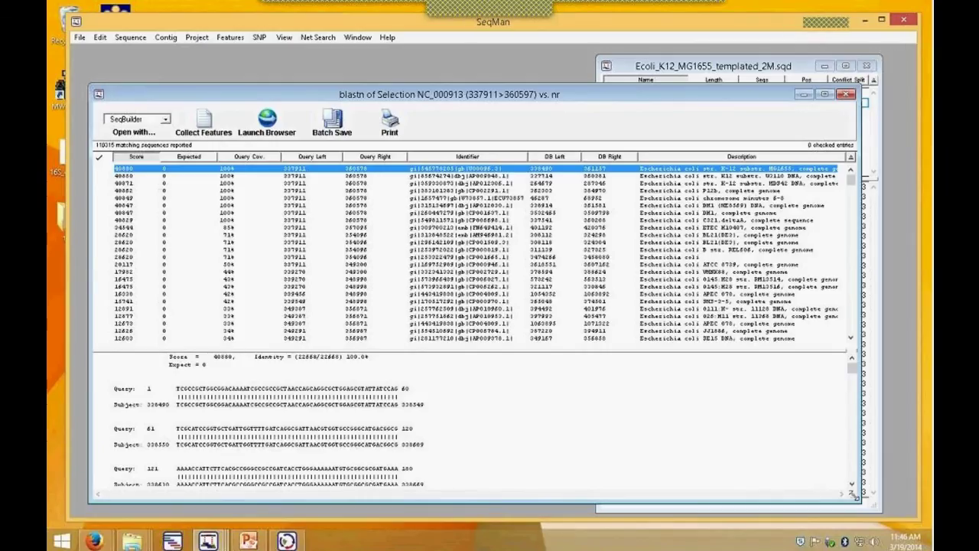
pyautogui.moveTo(860, 500); pyautogui.dragTo(895, 513)
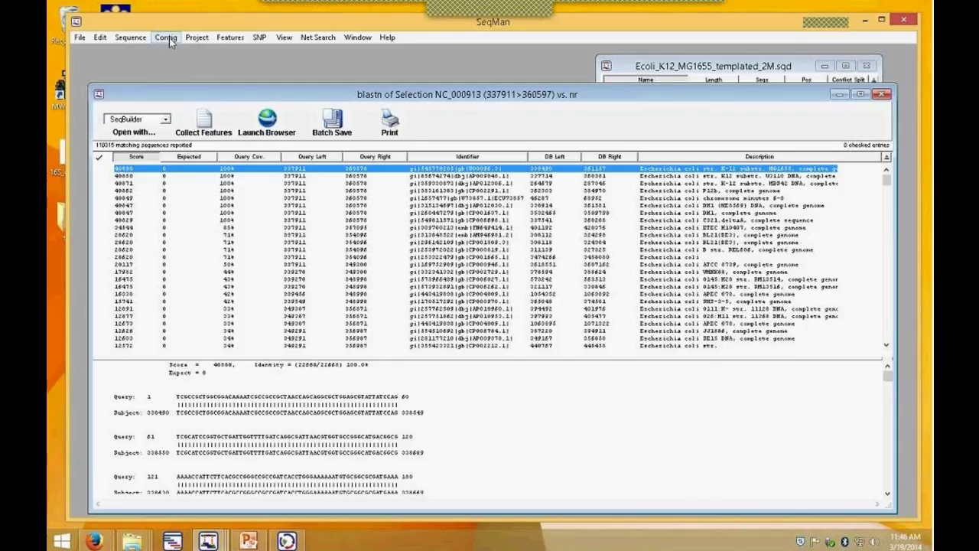
pyautogui.click(193, 38)
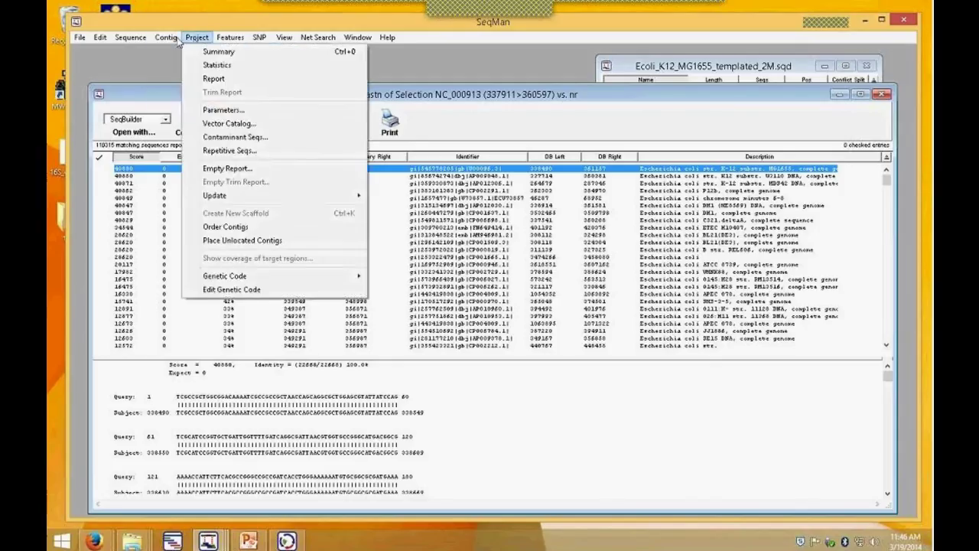
pyautogui.moveTo(170, 42)
pyautogui.moveTo(100, 38)
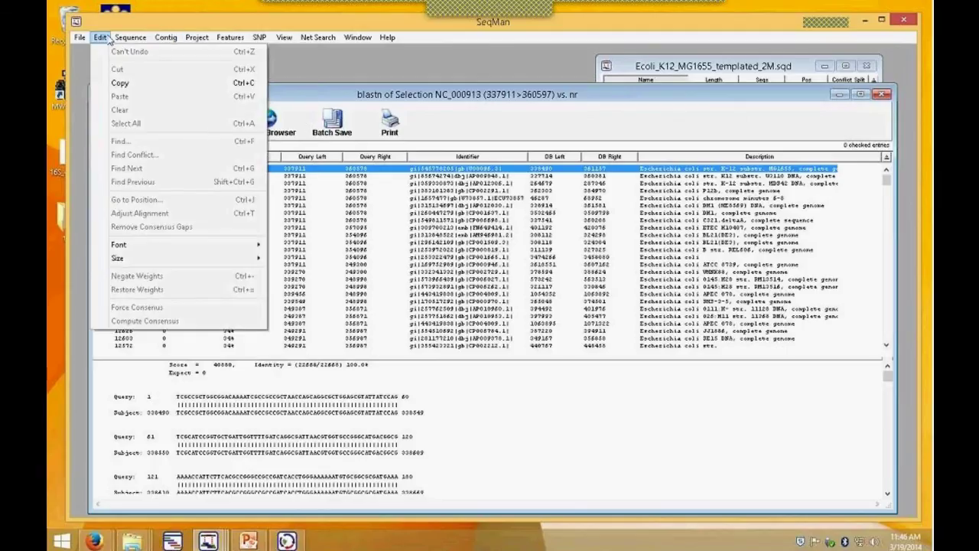
# - Set the blastn results text size to 12 and collect the features of the selected top hit, accepting the Selected sequences option
pyautogui.moveTo(142, 264)
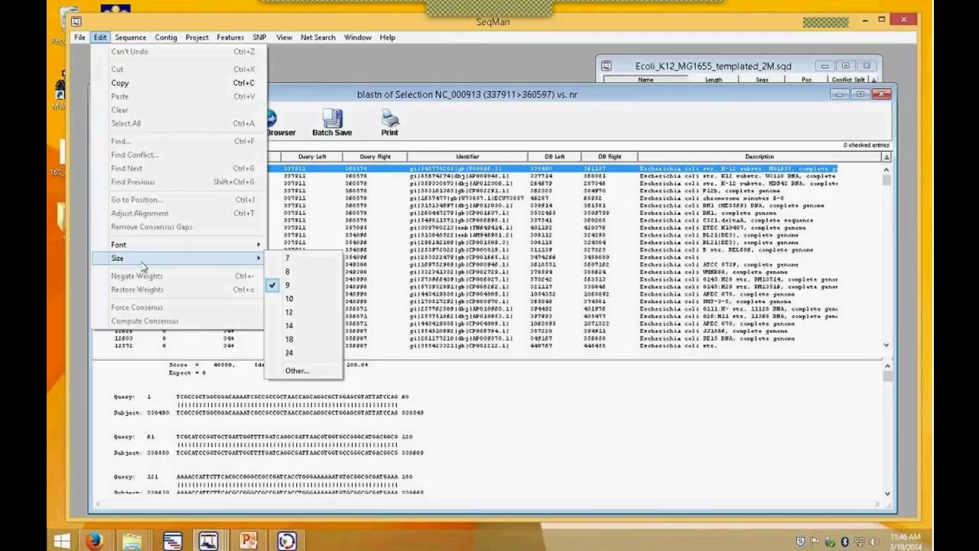
pyautogui.click(289, 312)
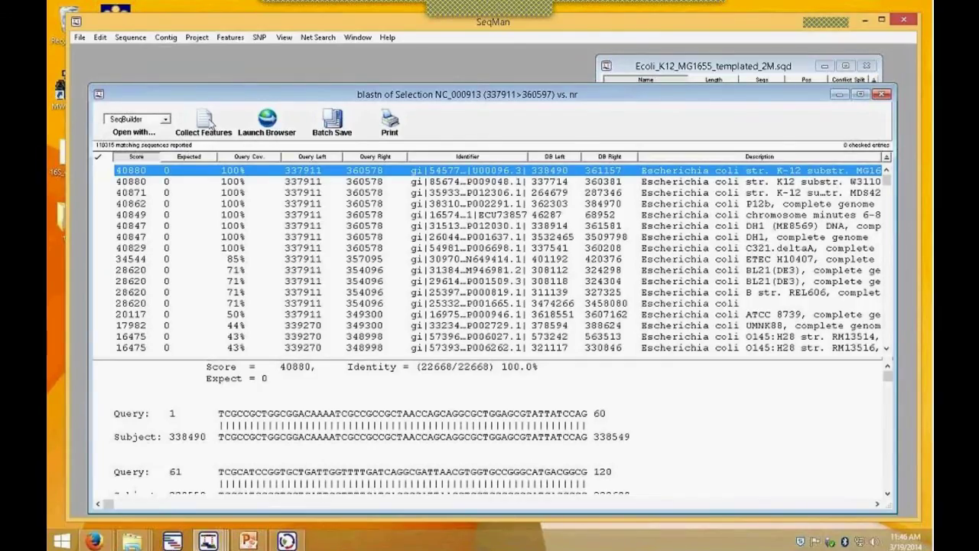
pyautogui.click(204, 129)
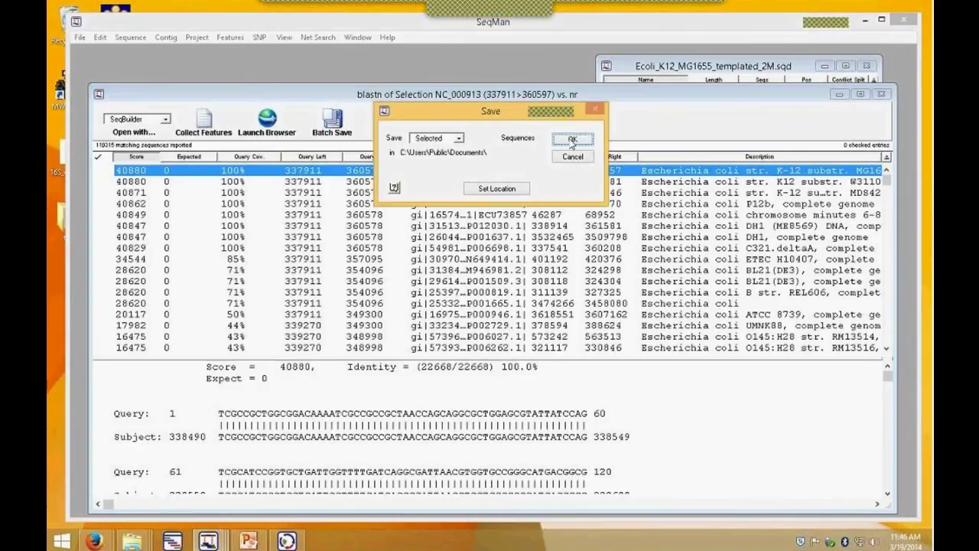
pyautogui.click(567, 138)
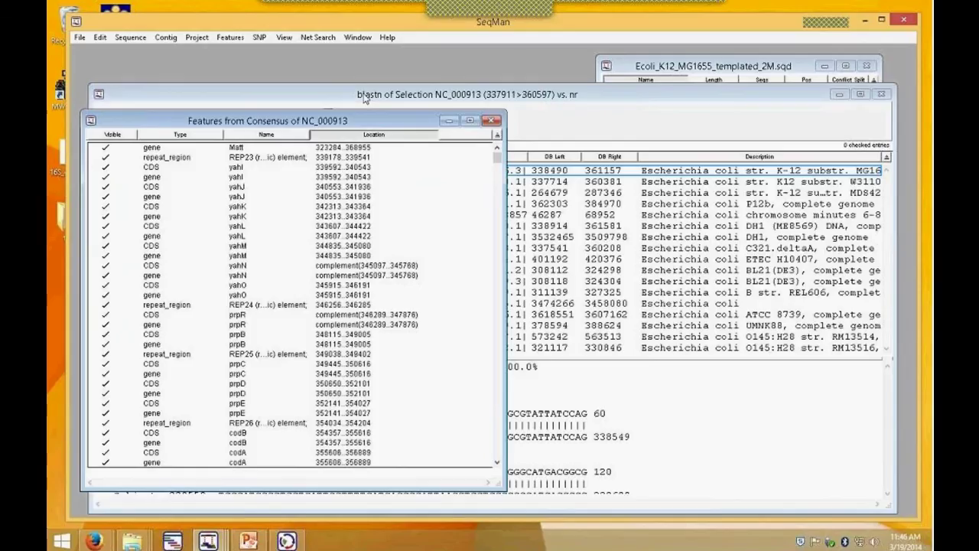
# - Widen the consensus features window of NC_000913, move it clear of the blastn results edge to review it, and close it
pyautogui.moveTo(506, 239); pyautogui.dragTo(746, 269)
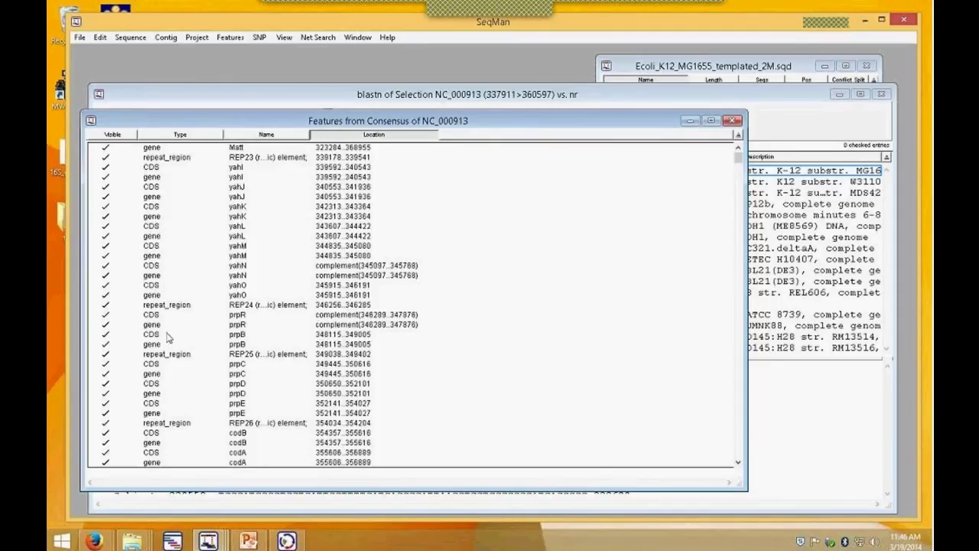
pyautogui.moveTo(490, 124); pyautogui.dragTo(559, 114)
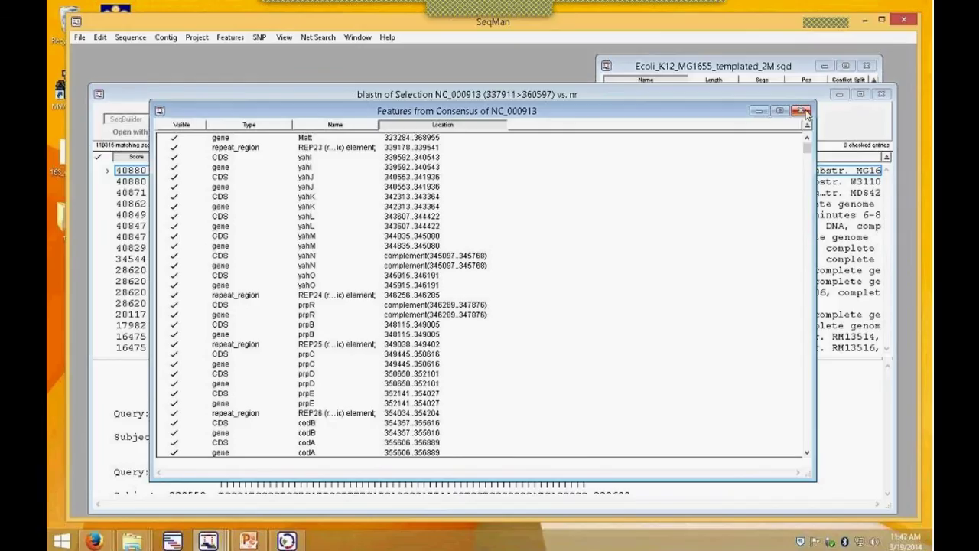
pyautogui.click(801, 110)
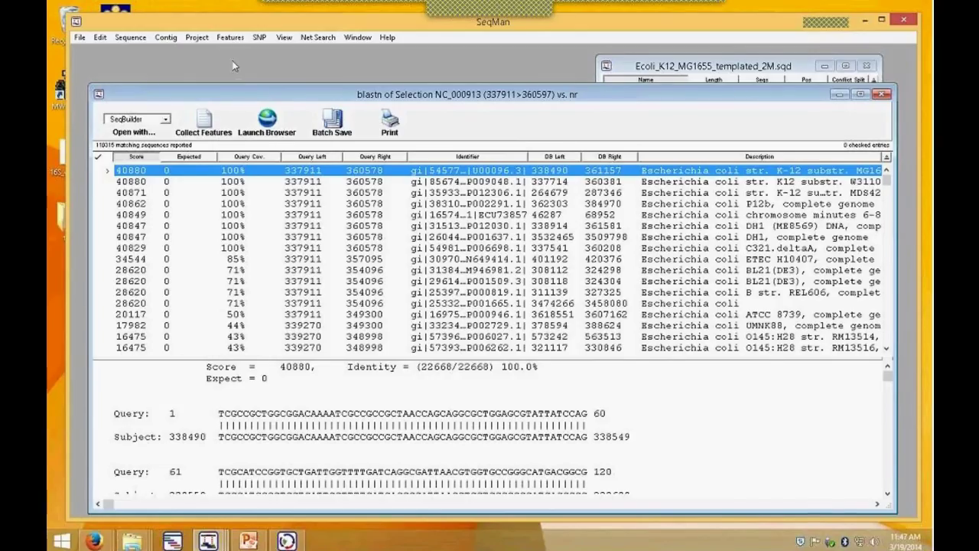
# - Show the coverage report of contig NC_000913 from the Ecoli_K12_MG1655_templated_2M project
pyautogui.click(195, 39)
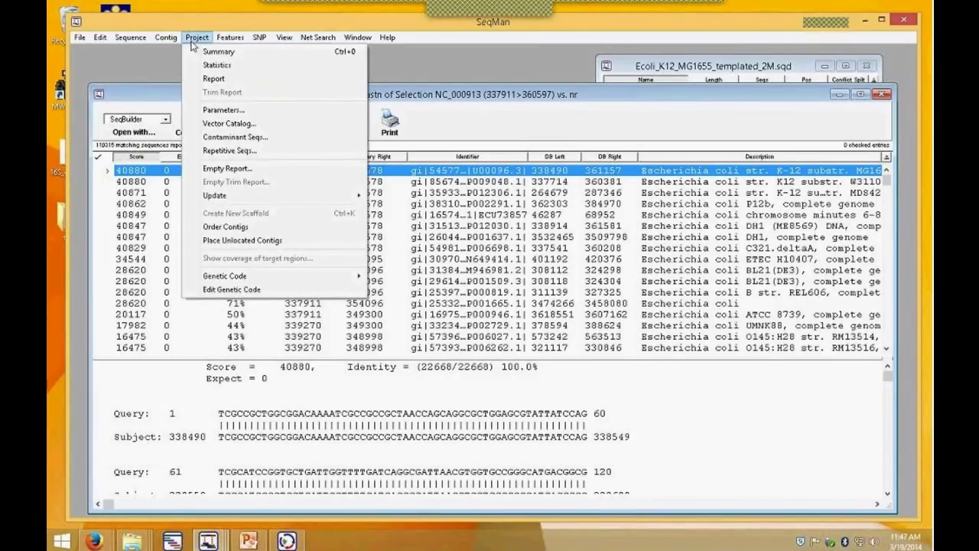
pyautogui.moveTo(160, 41)
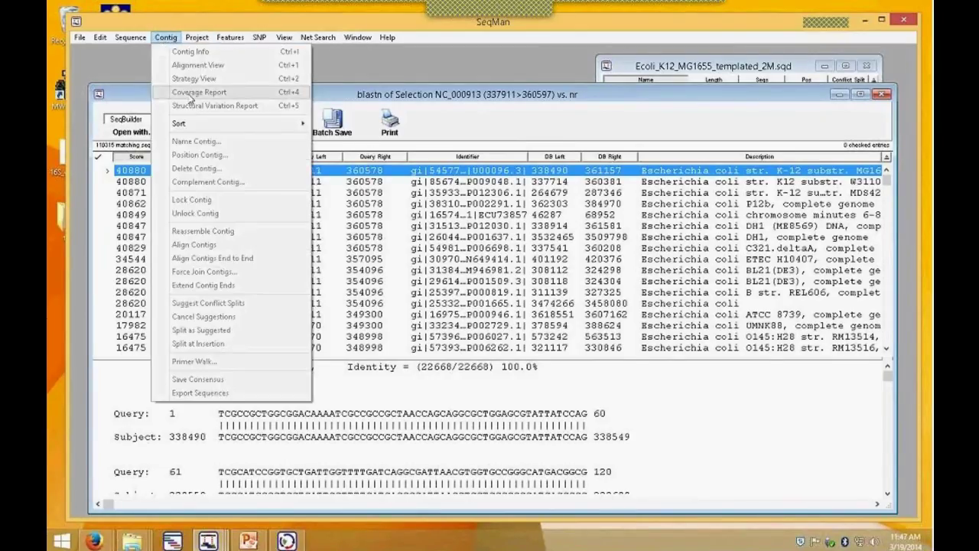
pyautogui.click(754, 89)
pyautogui.click(783, 67)
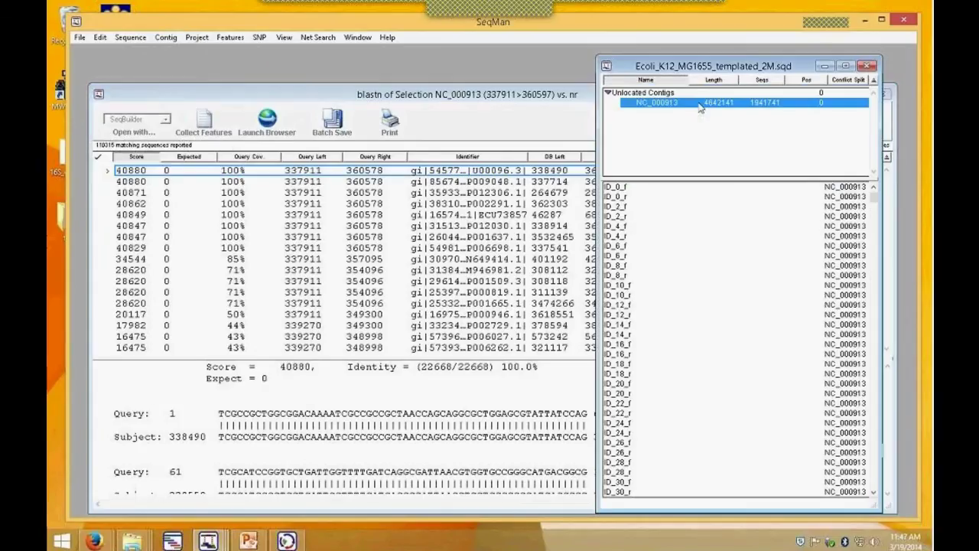
pyautogui.click(166, 36)
pyautogui.click(178, 96)
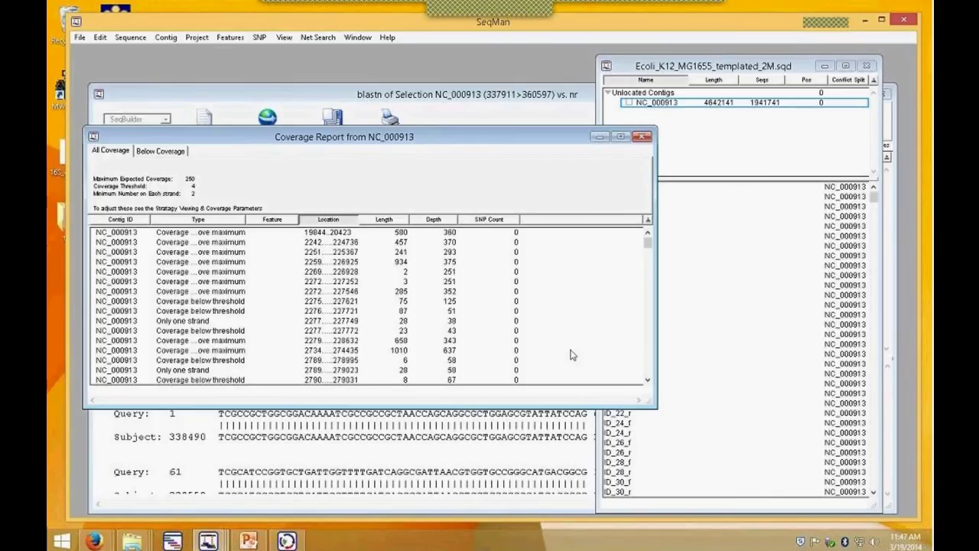
# - Enlarge the coverage report window, move it higher, and widen its Type and Location columns to show the full entries
pyautogui.moveTo(651, 403); pyautogui.dragTo(863, 508)
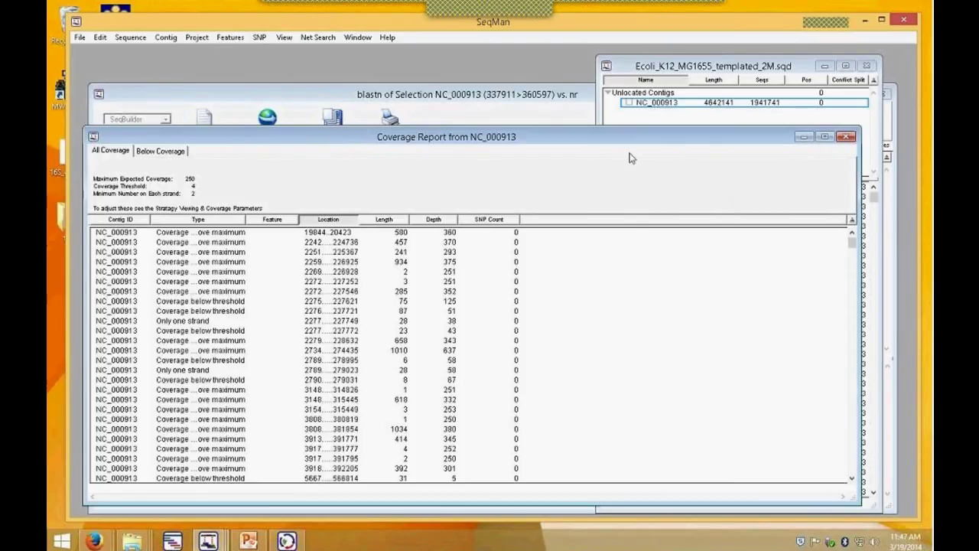
pyautogui.moveTo(615, 140); pyautogui.dragTo(613, 83)
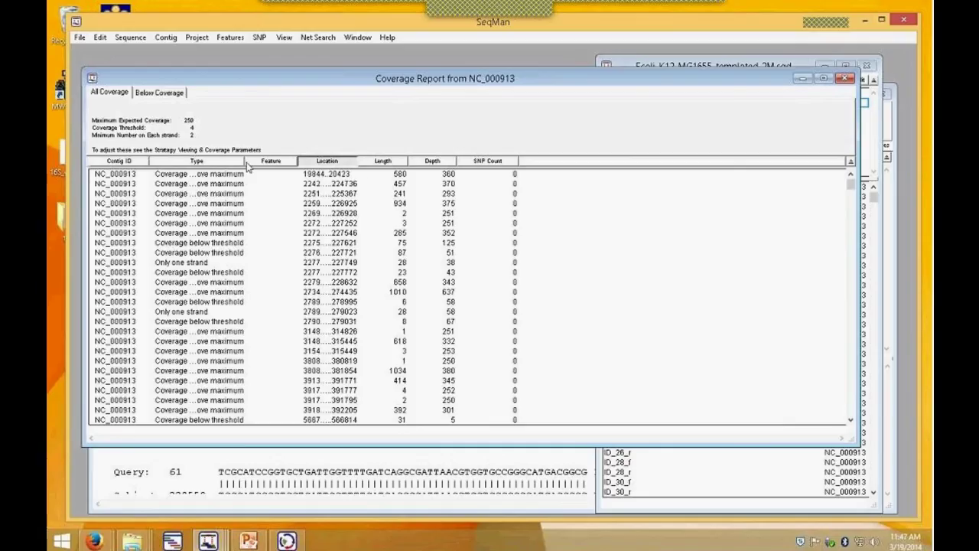
pyautogui.moveTo(244, 160); pyautogui.dragTo(328, 160)
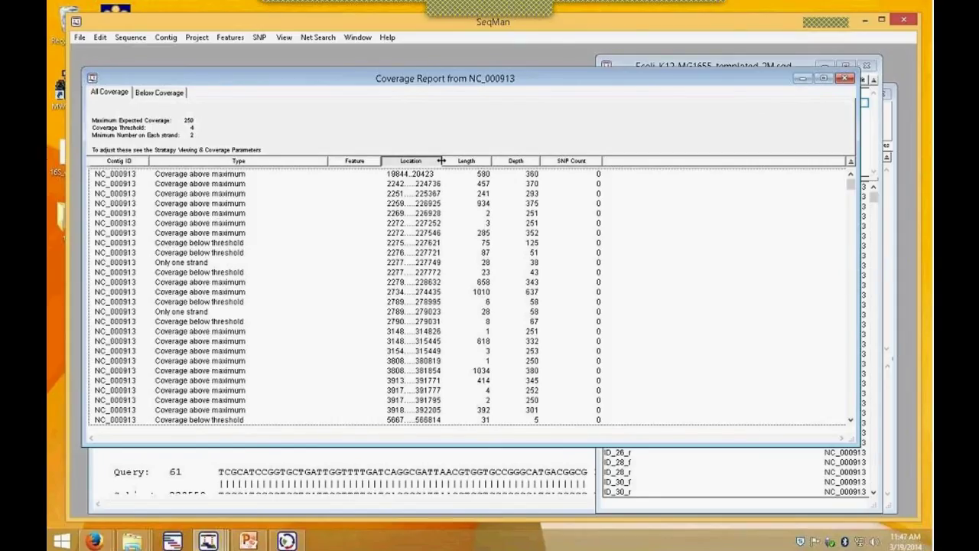
pyautogui.moveTo(441, 160); pyautogui.dragTo(500, 160)
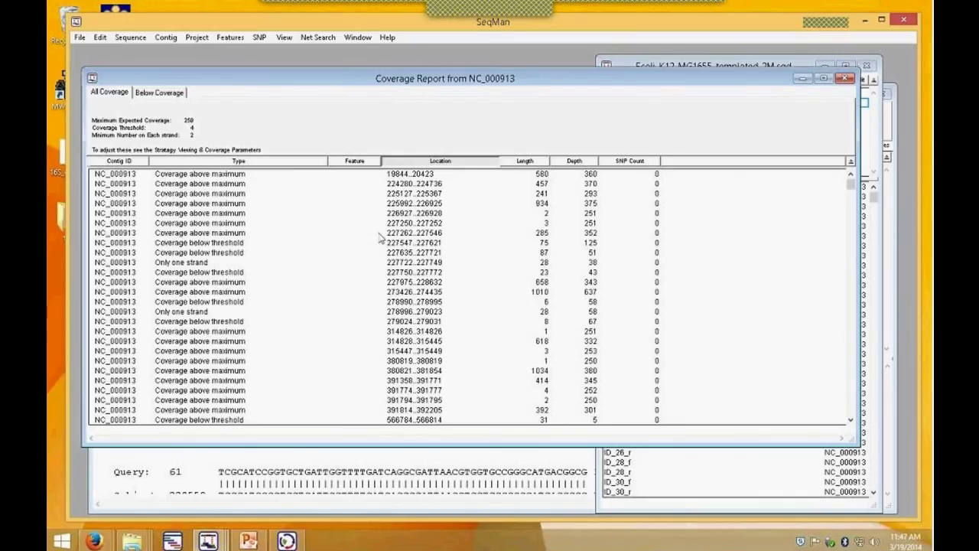
# - Review the Strategy Viewing & Coverage parameters, accept them as they are, and close the coverage report
pyautogui.click(203, 40)
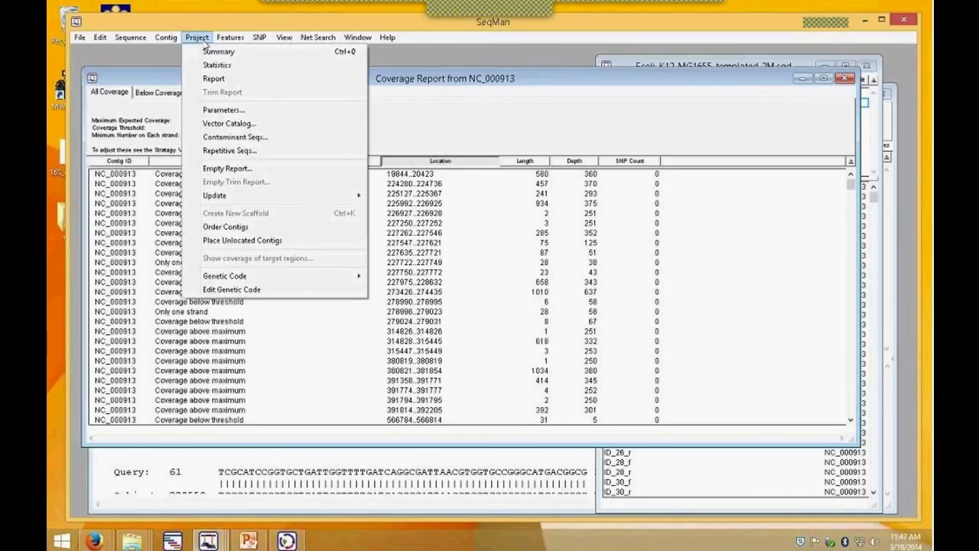
pyautogui.click(215, 111)
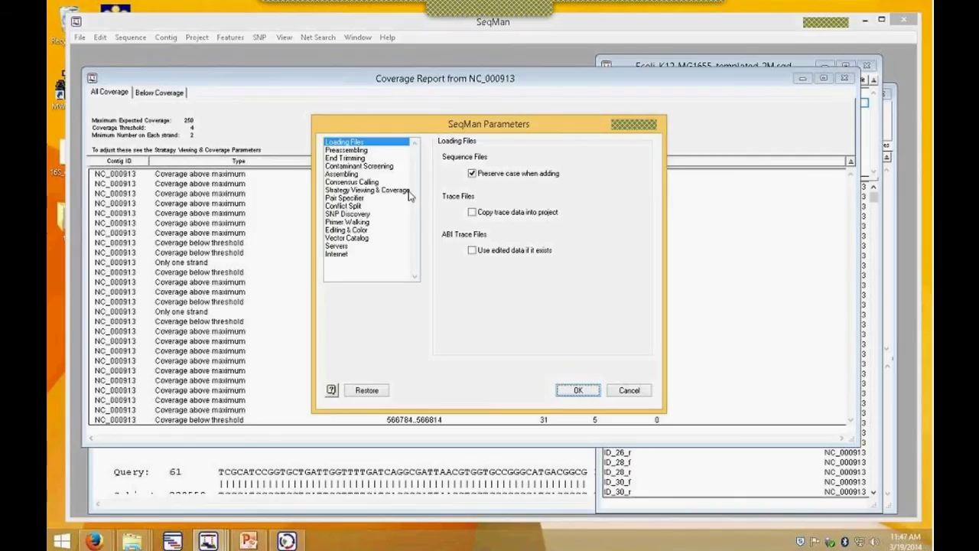
pyautogui.click(382, 192)
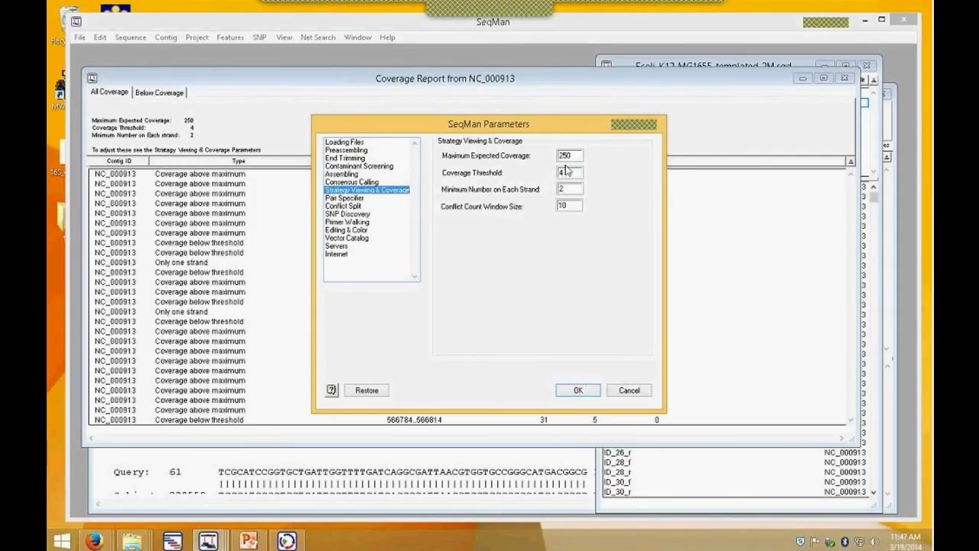
pyautogui.click(582, 392)
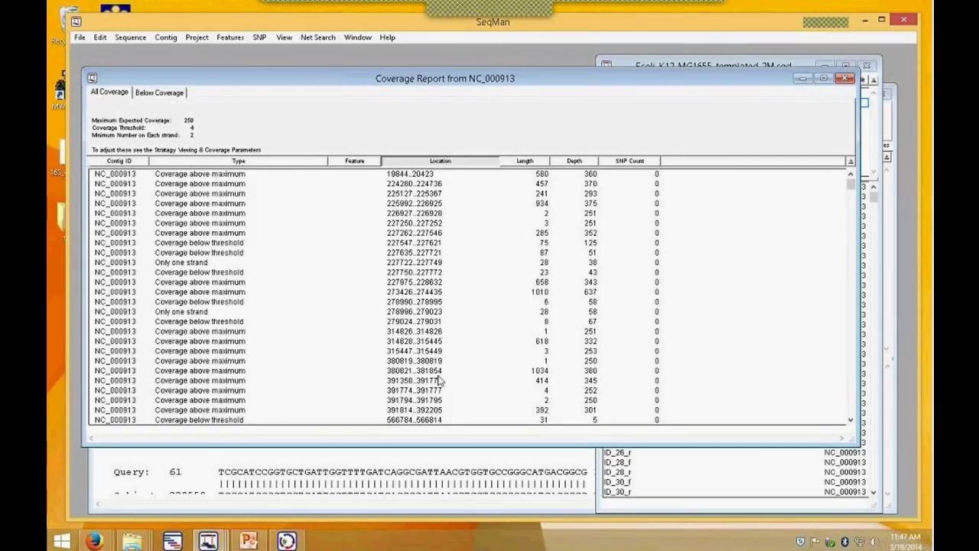
pyautogui.click(845, 78)
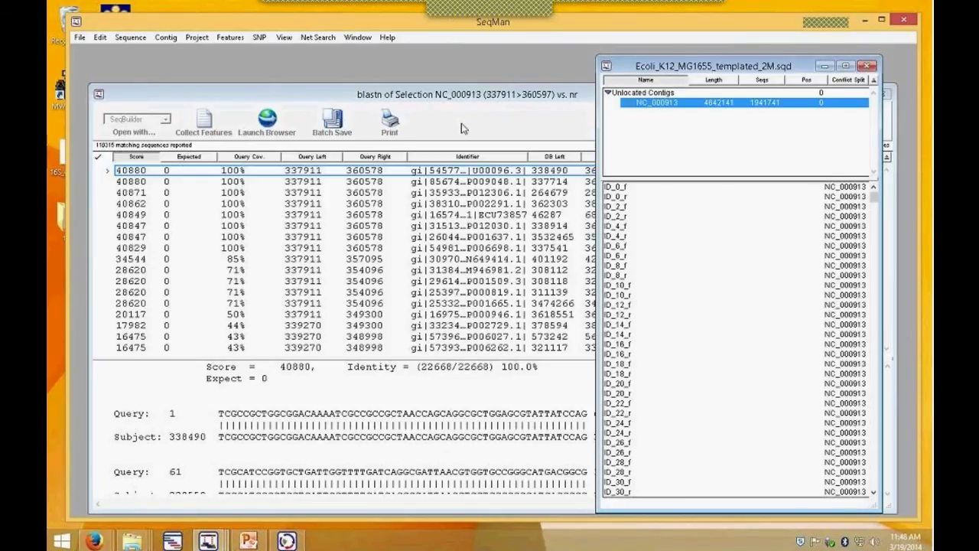
# - Bring the blastn results of the NC_000913 selection forward, move the window lower and close it
pyautogui.doubleClick(364, 96)
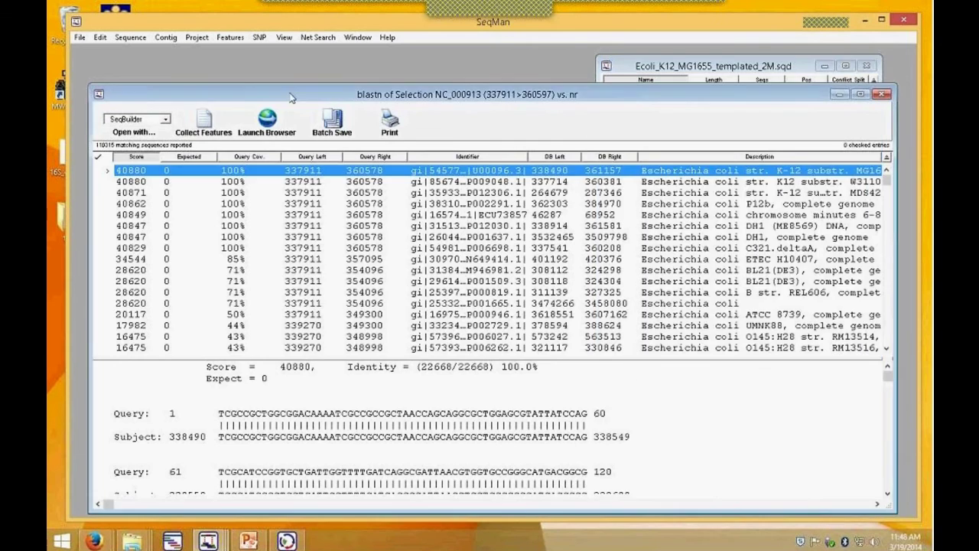
pyautogui.moveTo(295, 96); pyautogui.dragTo(281, 150)
pyautogui.click(868, 151)
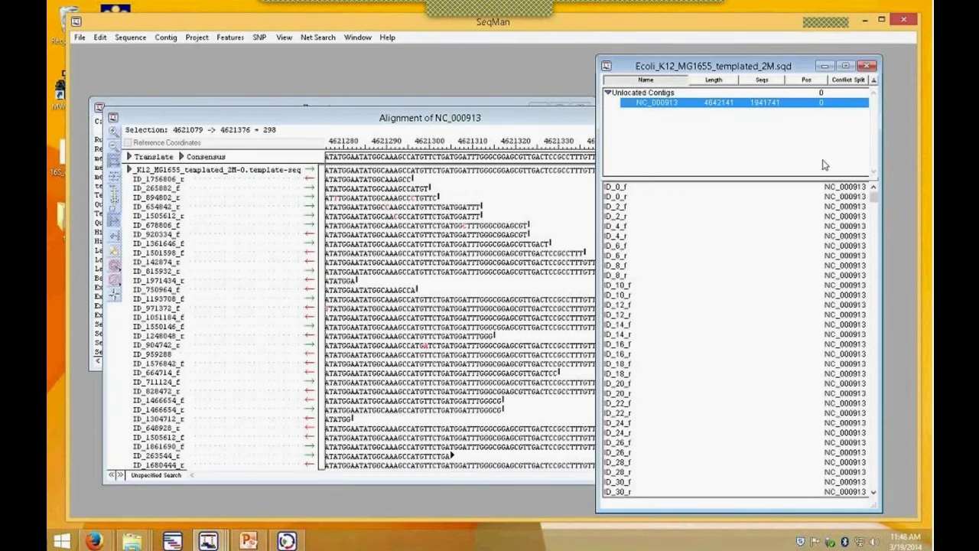
# - Bring the alignment of NC_000913 in front of the report and project windows and arrange it so its whole window fits
pyautogui.moveTo(552, 119); pyautogui.dragTo(504, 182)
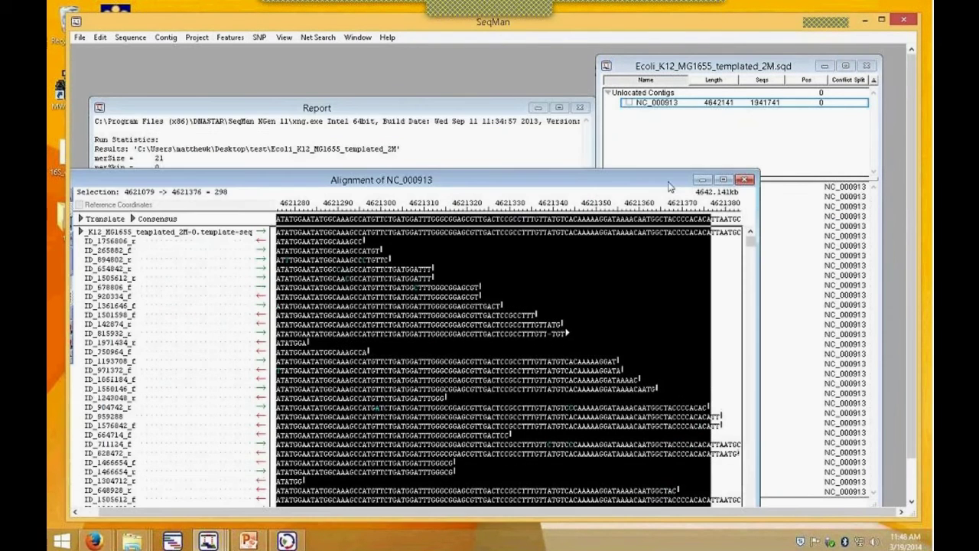
pyautogui.moveTo(669, 183); pyautogui.dragTo(741, 173)
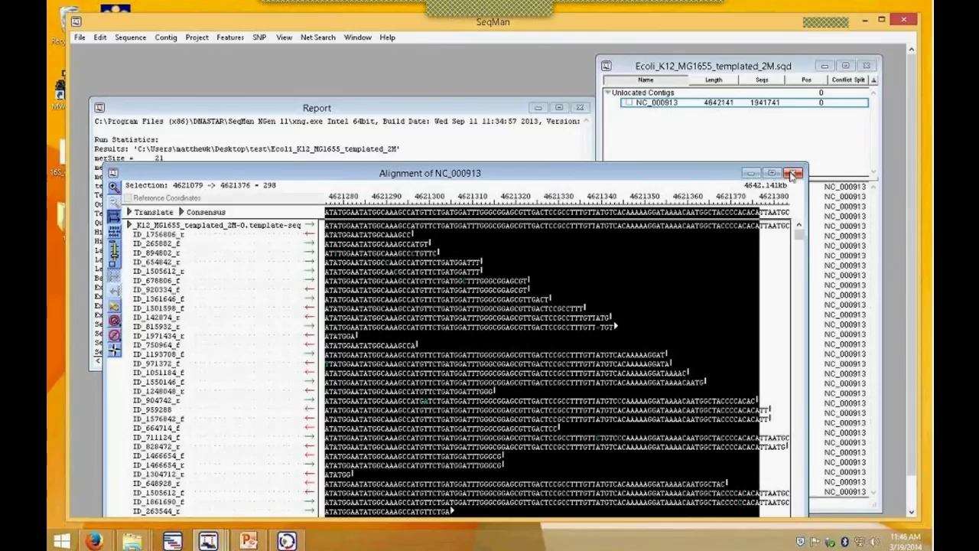
pyautogui.click(502, 106)
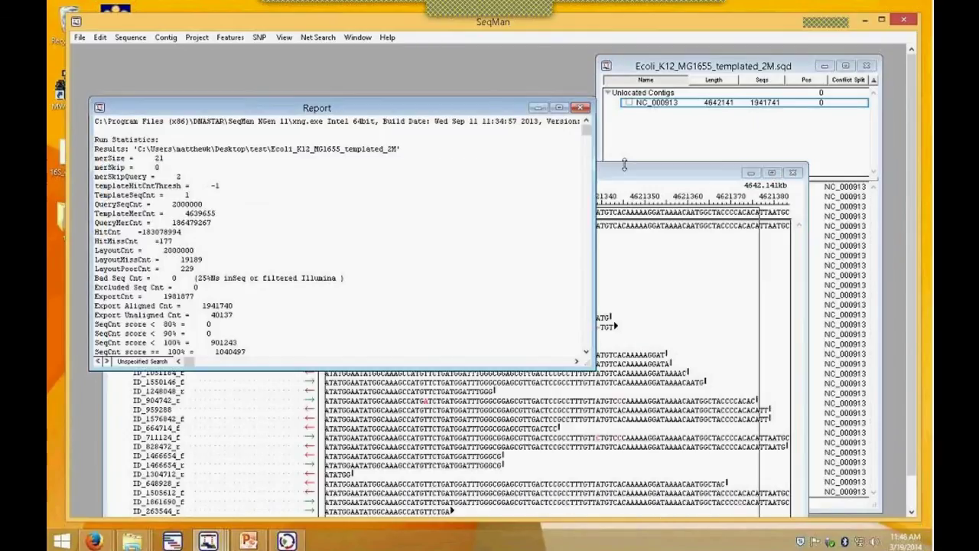
pyautogui.click(623, 175)
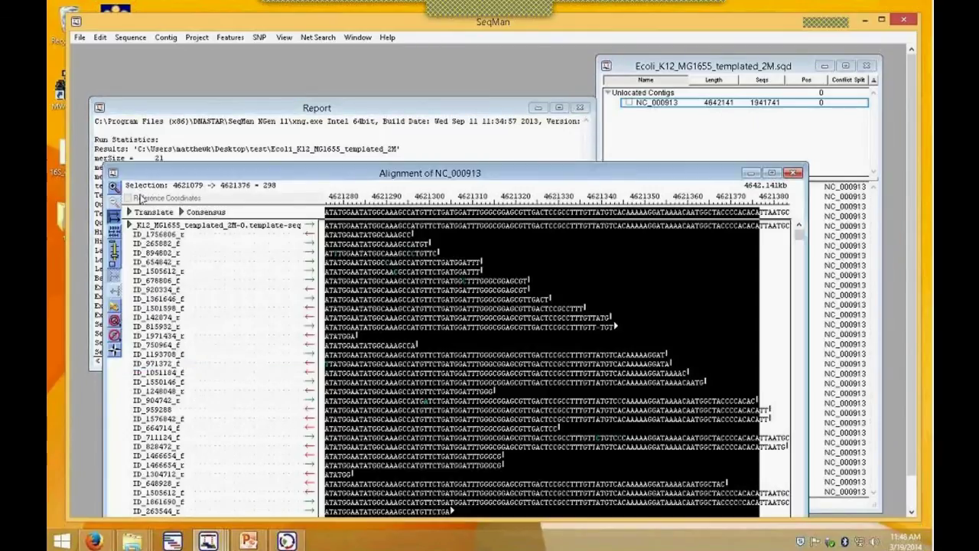
pyautogui.moveTo(243, 174); pyautogui.dragTo(288, 107)
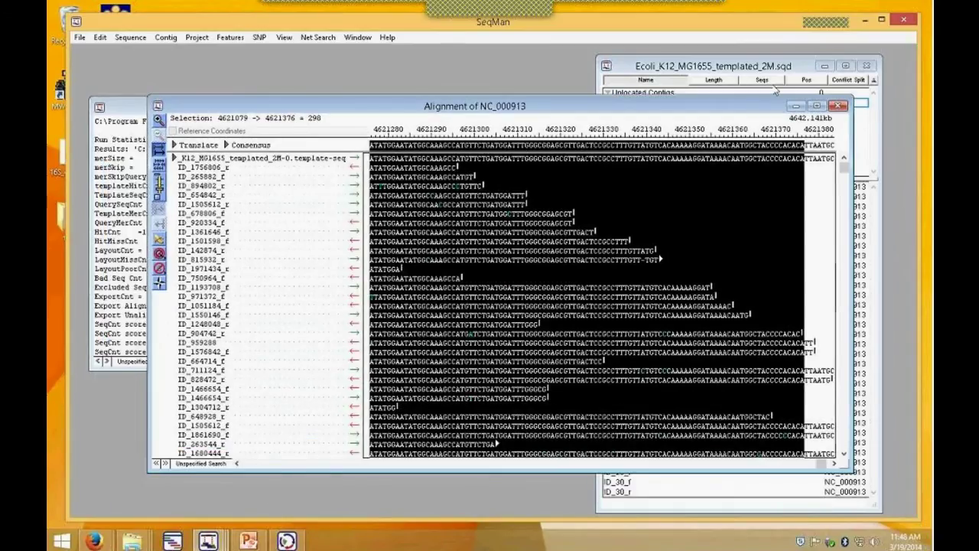
# - Mark the template sequence _K12_MG1655_templated_2M-0.template-seq as the reference sequence in the project's sequence list
pyautogui.click(502, 161)
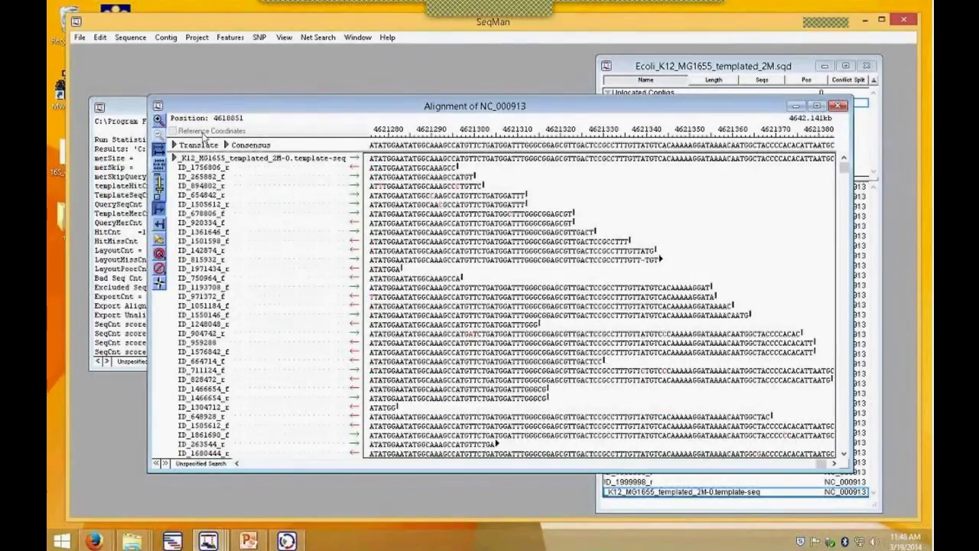
pyautogui.click(792, 65)
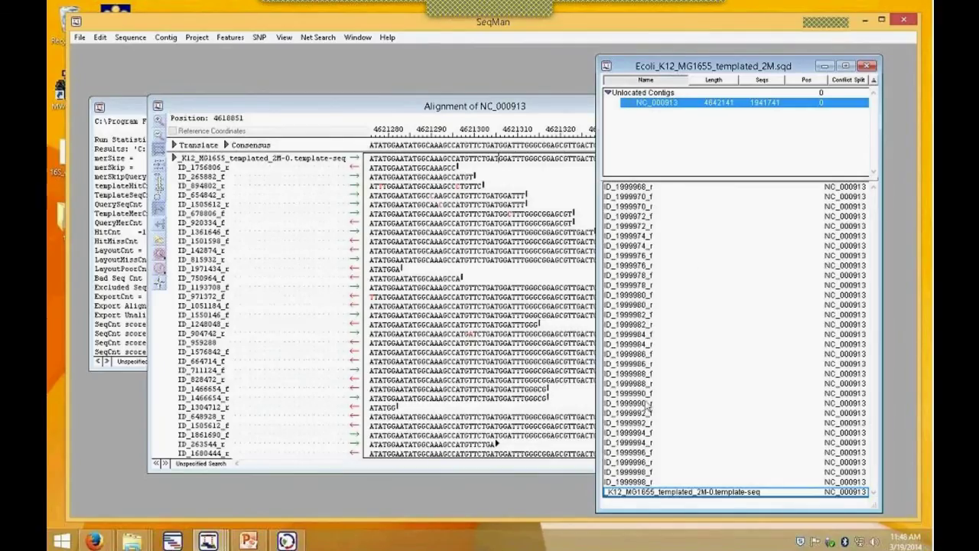
pyautogui.rightClick(646, 494)
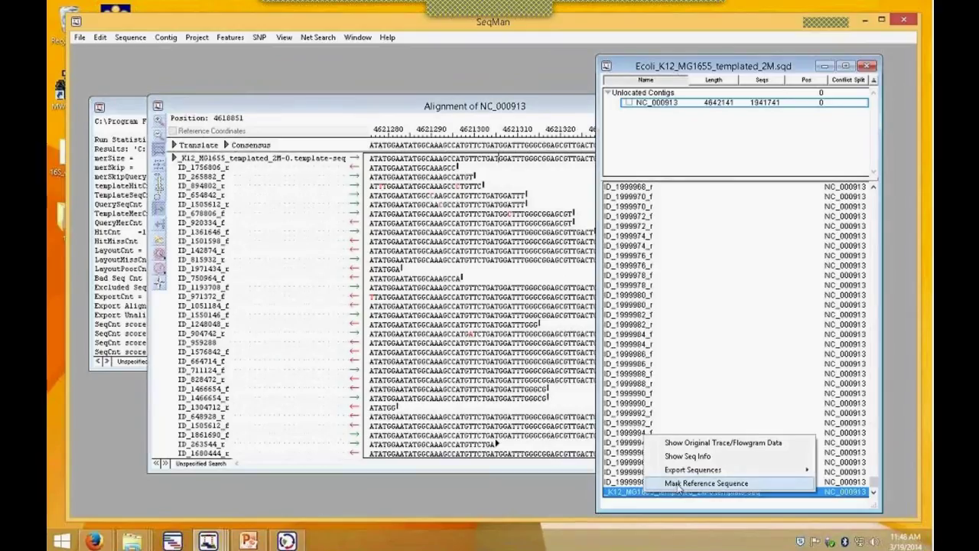
pyautogui.click(678, 487)
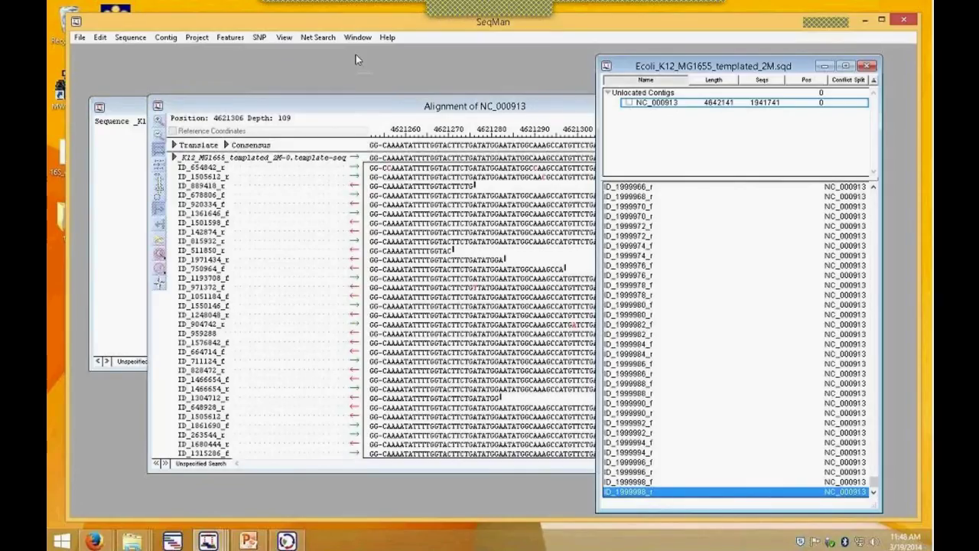
# - Bring the alignment of NC_000913 forward and move its window lower to uncover the first line of the report
pyautogui.click(226, 39)
pyautogui.click(252, 85)
pyautogui.click(266, 106)
pyautogui.moveTo(283, 97); pyautogui.dragTo(301, 130)
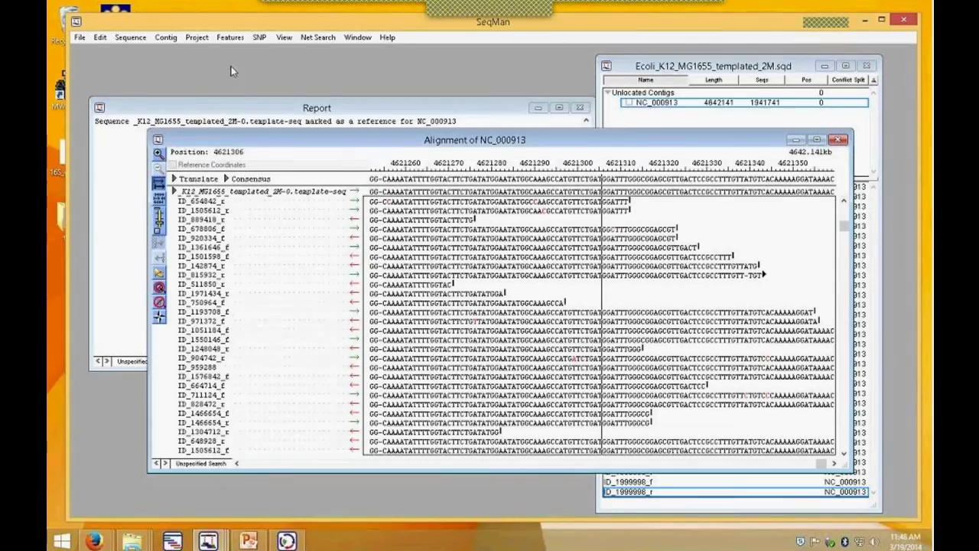
# - Show the feature table of contig NC_000913 and enlarge its window to include the Sequence and SNP Count columns
pyautogui.click(663, 102)
pyautogui.click(665, 103)
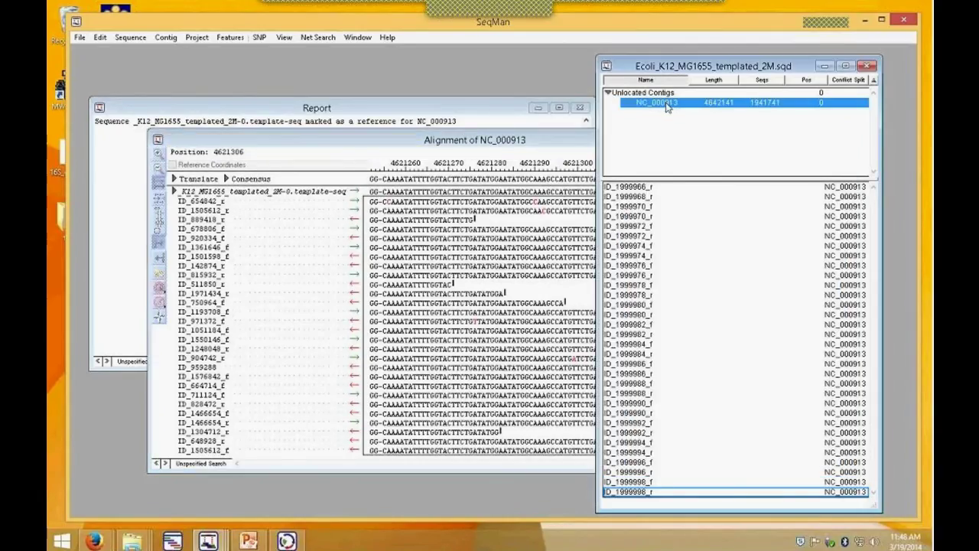
pyautogui.click(230, 37)
pyautogui.click(246, 82)
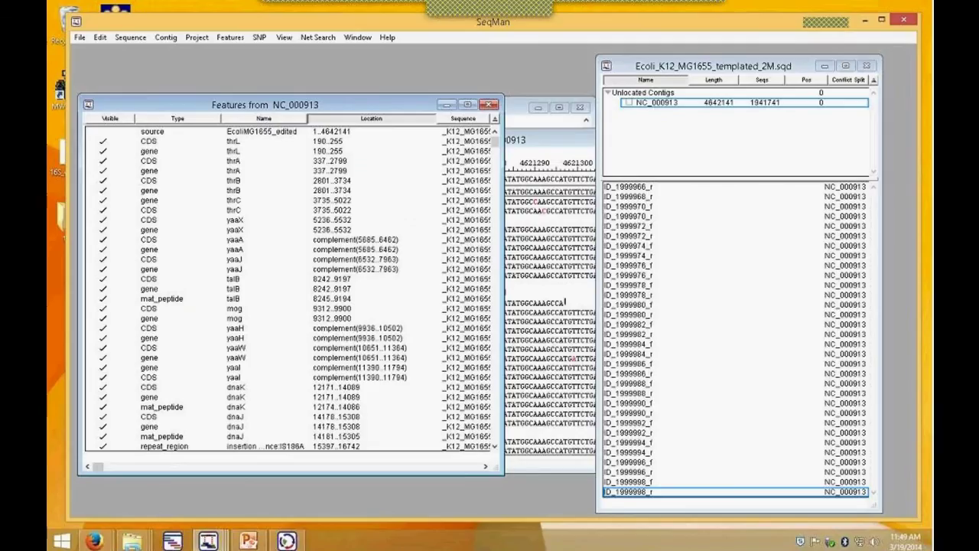
pyautogui.moveTo(493, 468); pyautogui.dragTo(724, 503)
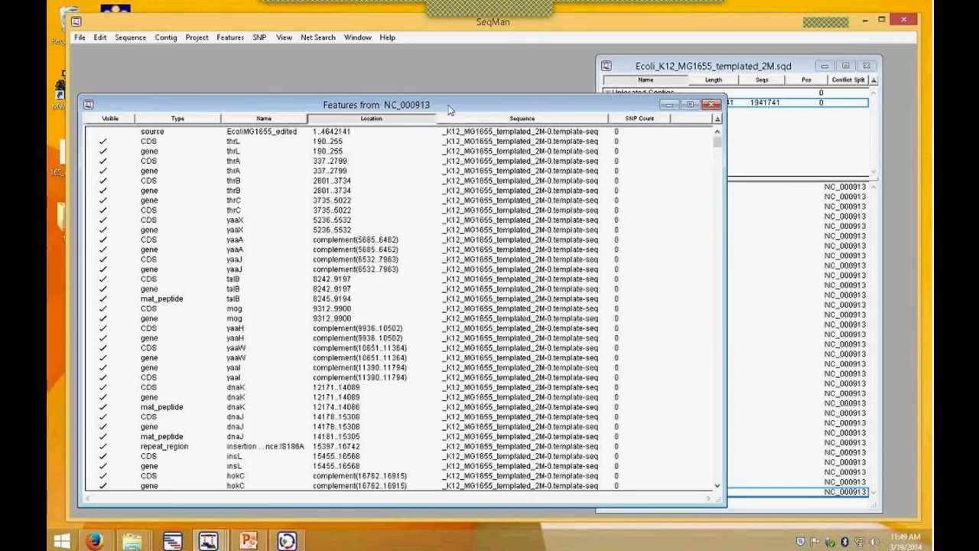
# - Select all features of type gene in the contig's feature table and copy them to the consensus
pyautogui.moveTo(450, 106); pyautogui.dragTo(452, 85)
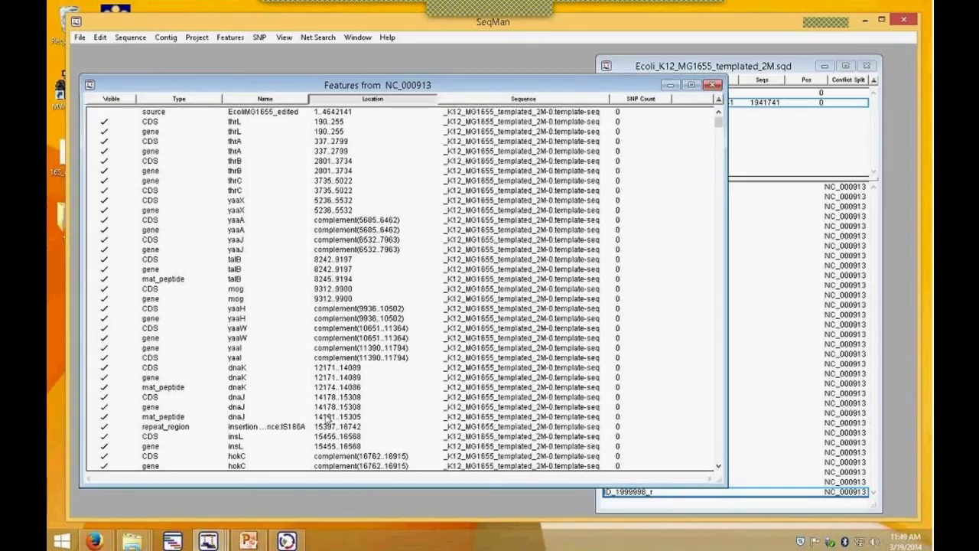
pyautogui.click(229, 38)
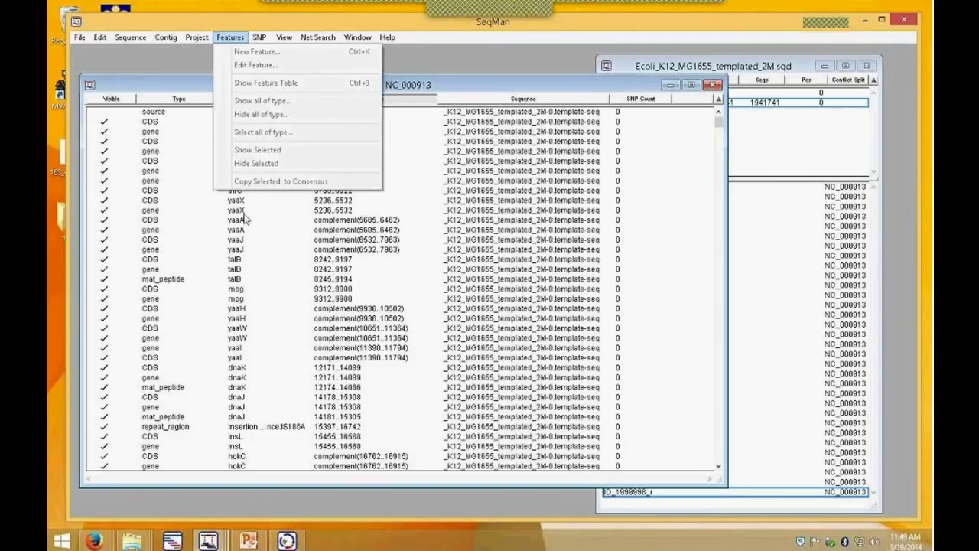
pyautogui.click(153, 132)
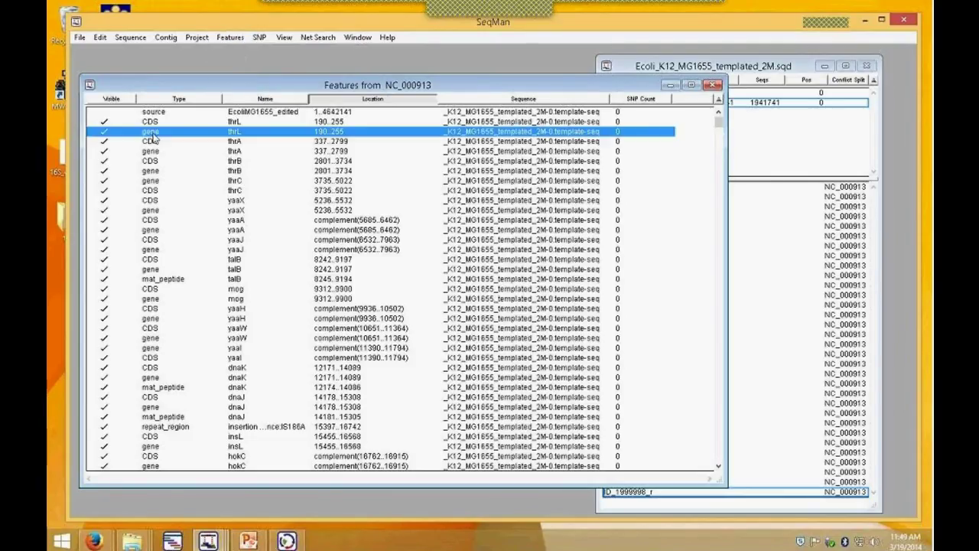
pyautogui.click(229, 40)
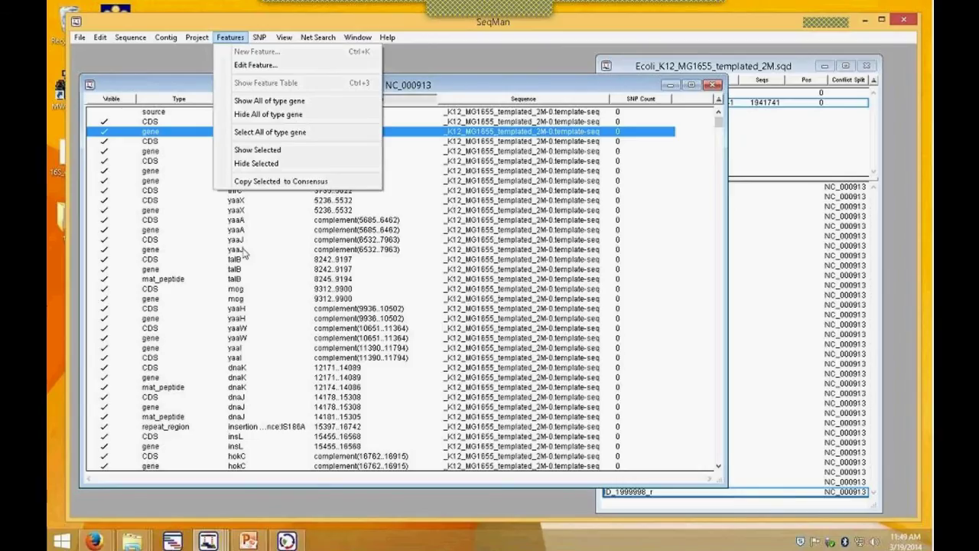
pyautogui.click(258, 133)
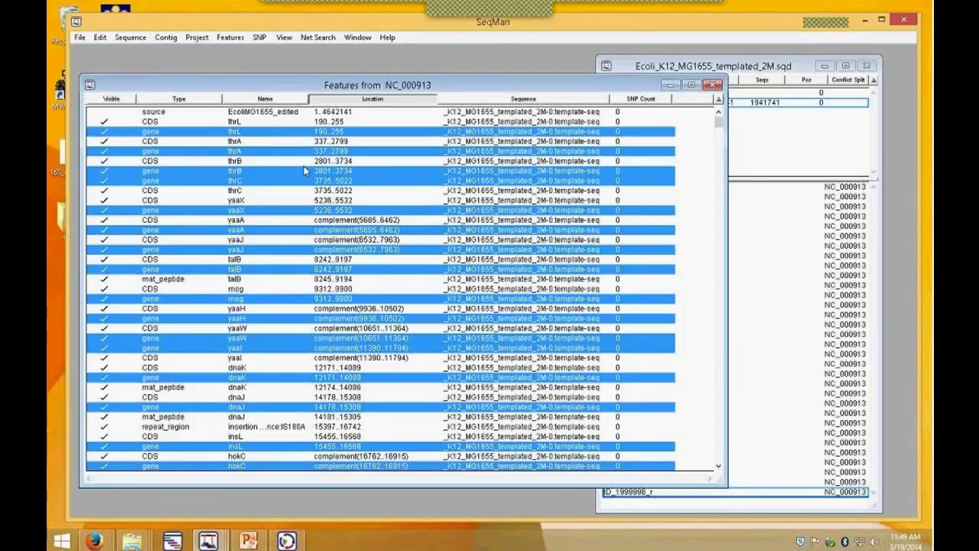
pyautogui.click(229, 37)
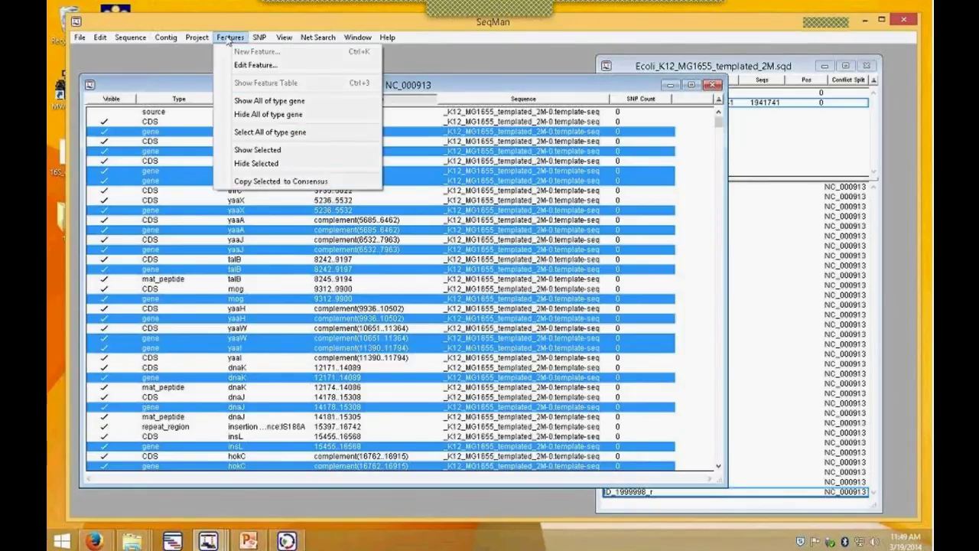
pyautogui.click(262, 184)
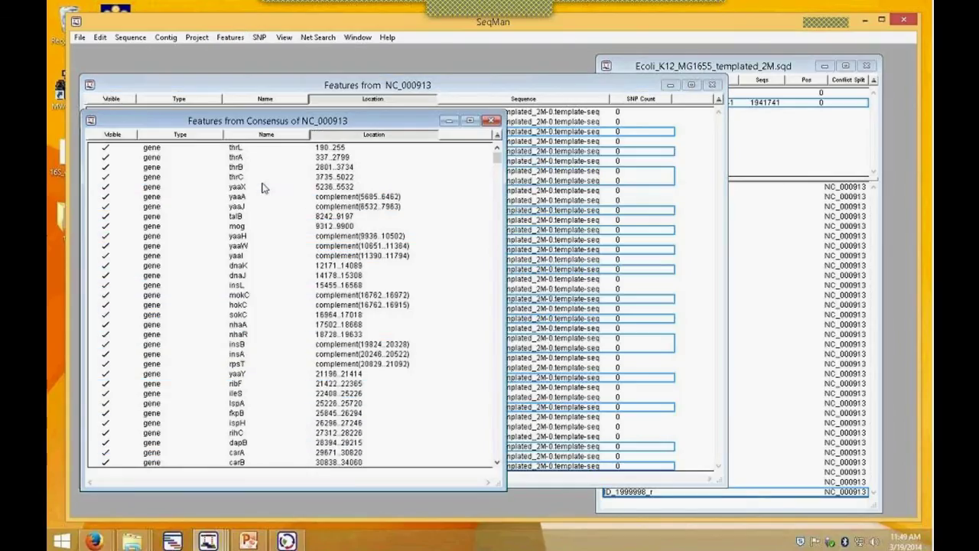
# - Widen the consensus feature table, move it below the project window's contig list, and select contig NC_000913 there
pyautogui.moveTo(507, 235); pyautogui.dragTo(835, 277)
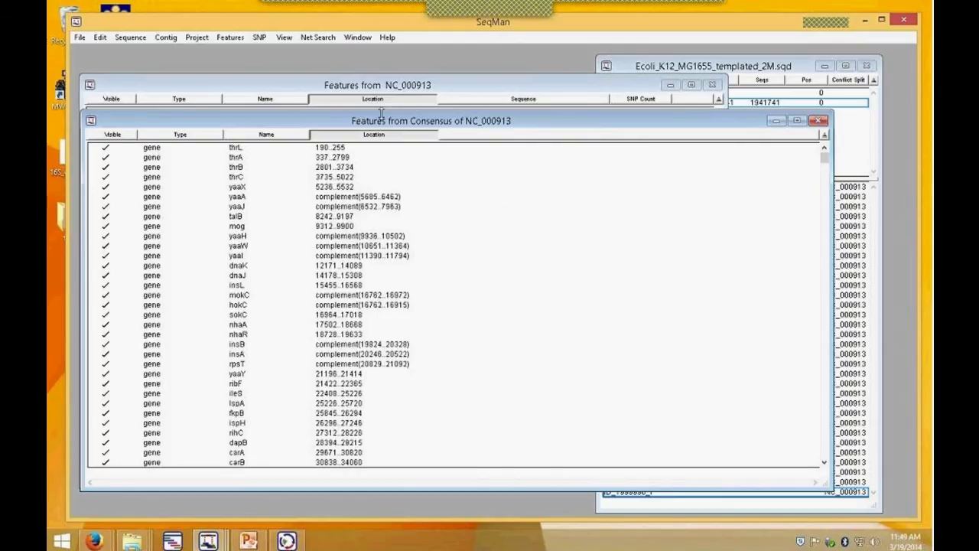
pyautogui.moveTo(552, 116); pyautogui.dragTo(566, 67)
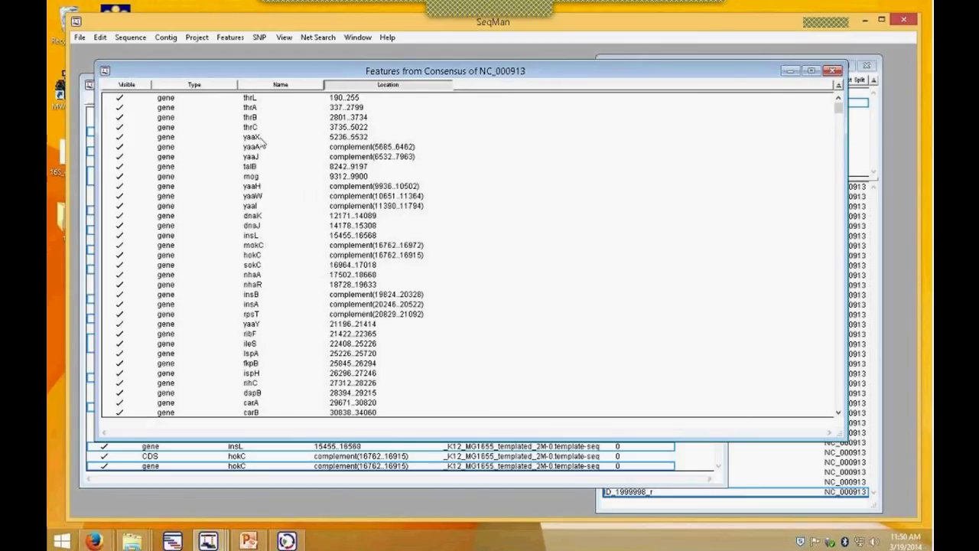
pyautogui.click(166, 38)
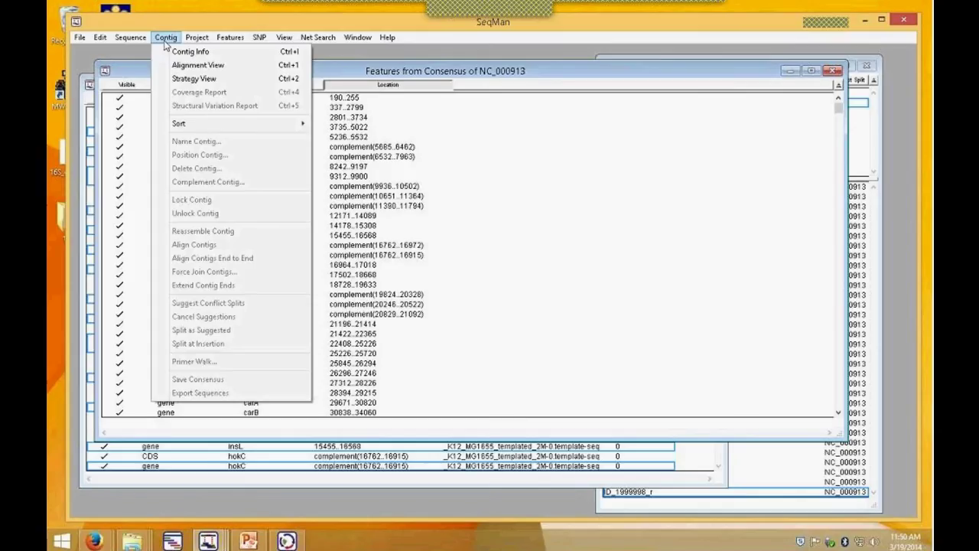
pyautogui.click(560, 200)
pyautogui.moveTo(669, 71); pyautogui.dragTo(682, 116)
pyautogui.moveTo(704, 62); pyautogui.dragTo(720, 126)
pyautogui.click(695, 104)
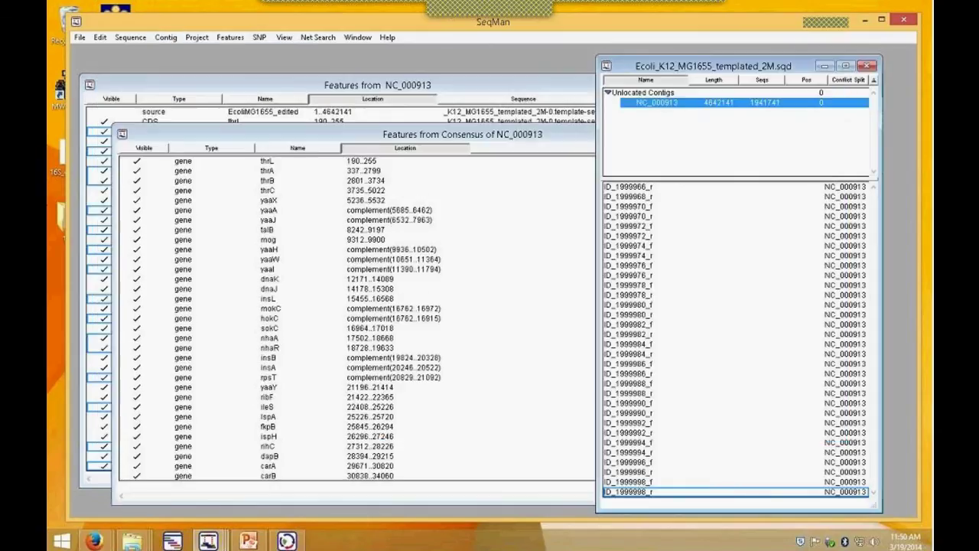
# - Examine the options and file types for saving the contig's consensus as a single file, including the unforced consensus option
pyautogui.click(166, 37)
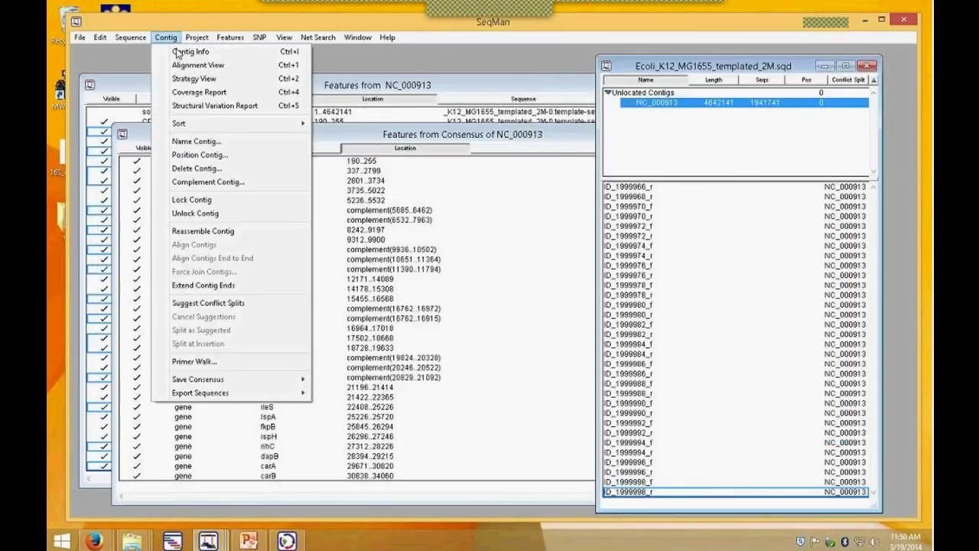
pyautogui.moveTo(216, 385)
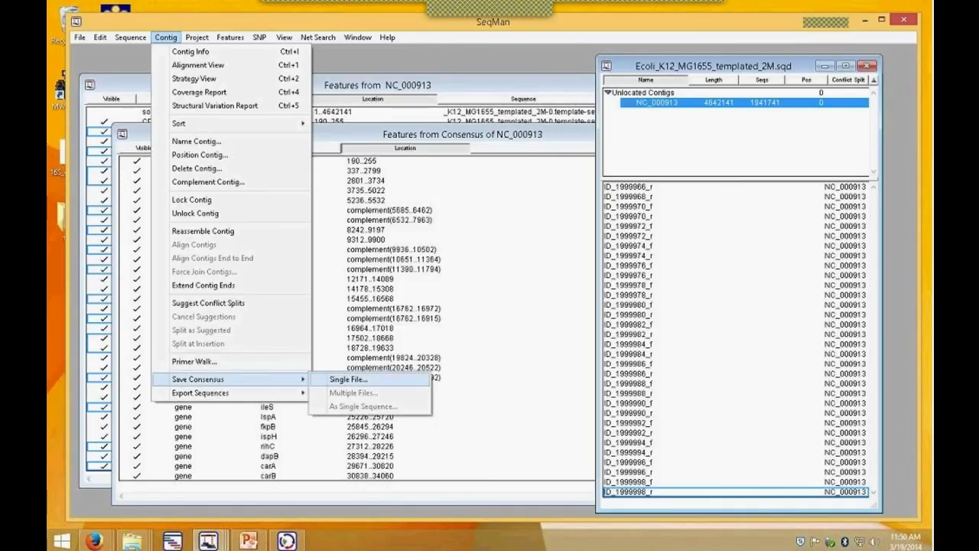
pyautogui.click(364, 380)
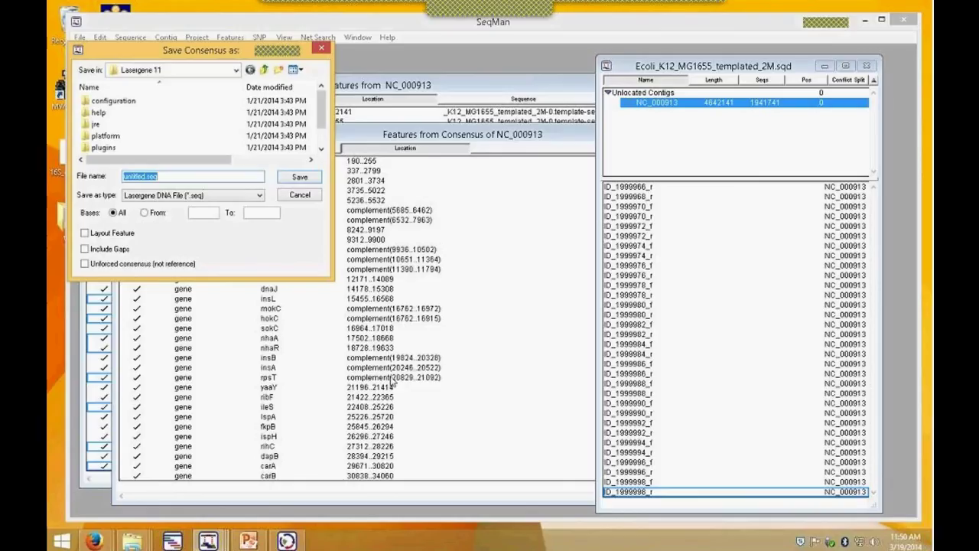
pyautogui.click(84, 264)
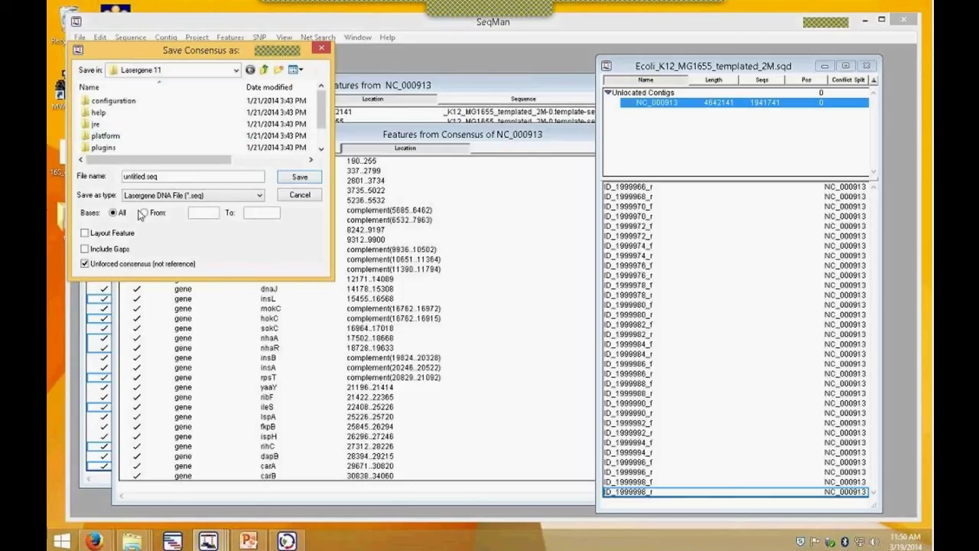
pyautogui.click(260, 195)
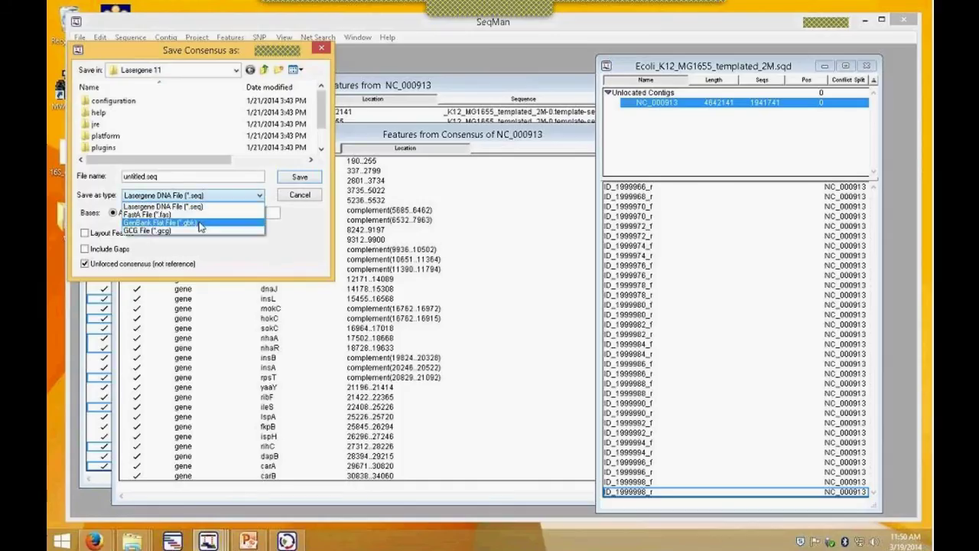
pyautogui.click(303, 201)
pyautogui.click(322, 48)
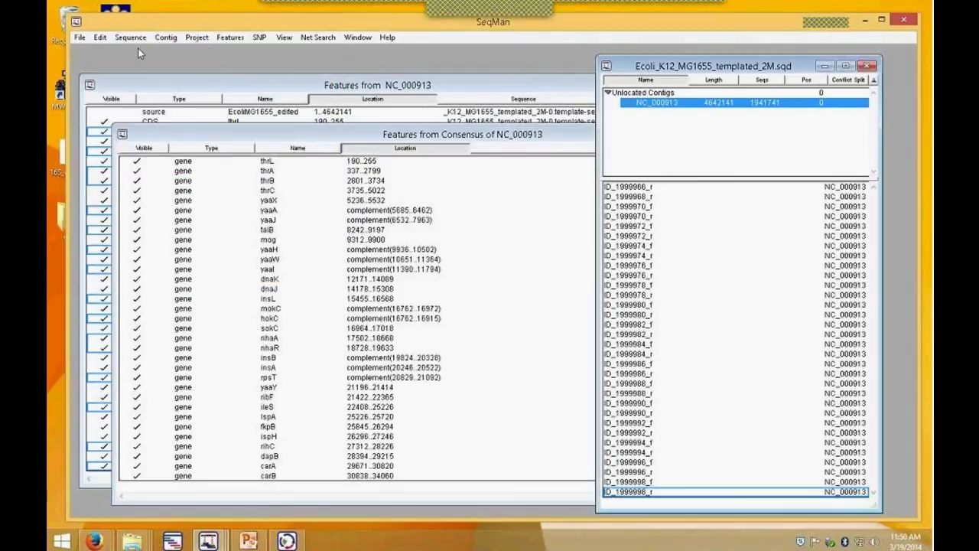
# - Send the consensus of contig NC_000913 to SeqBuilder
pyautogui.click(82, 37)
pyautogui.moveTo(216, 264)
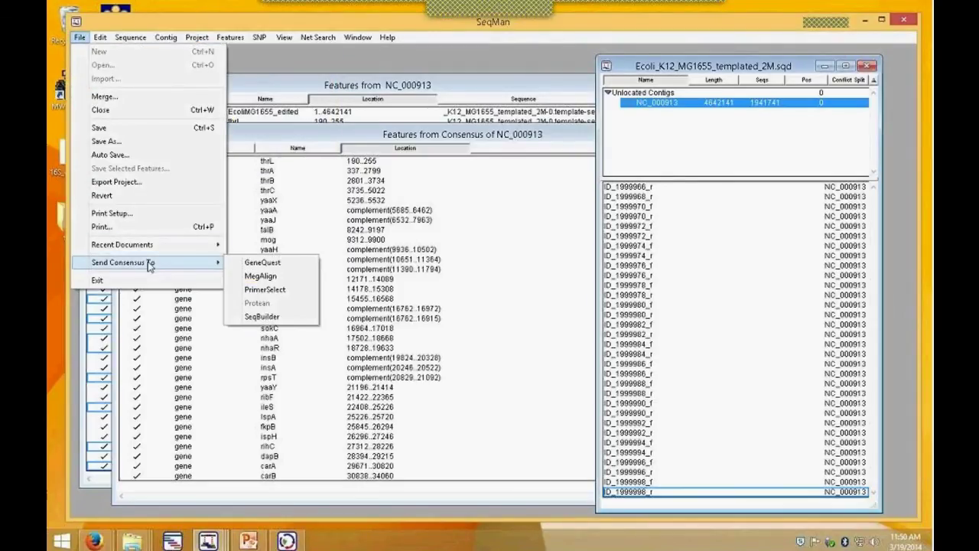
pyautogui.click(260, 316)
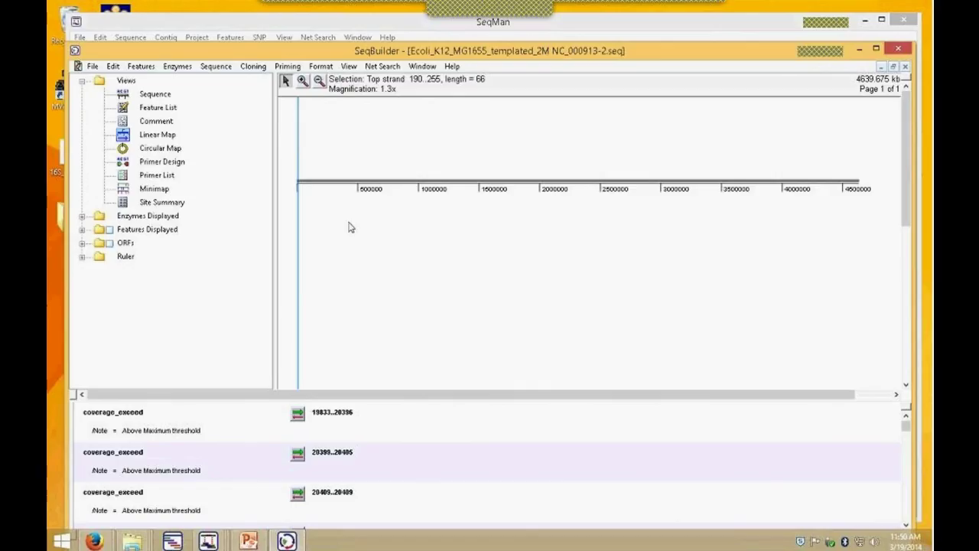
# - Expand the displayed features by feature type and show the gene features on the linear map
pyautogui.click(82, 229)
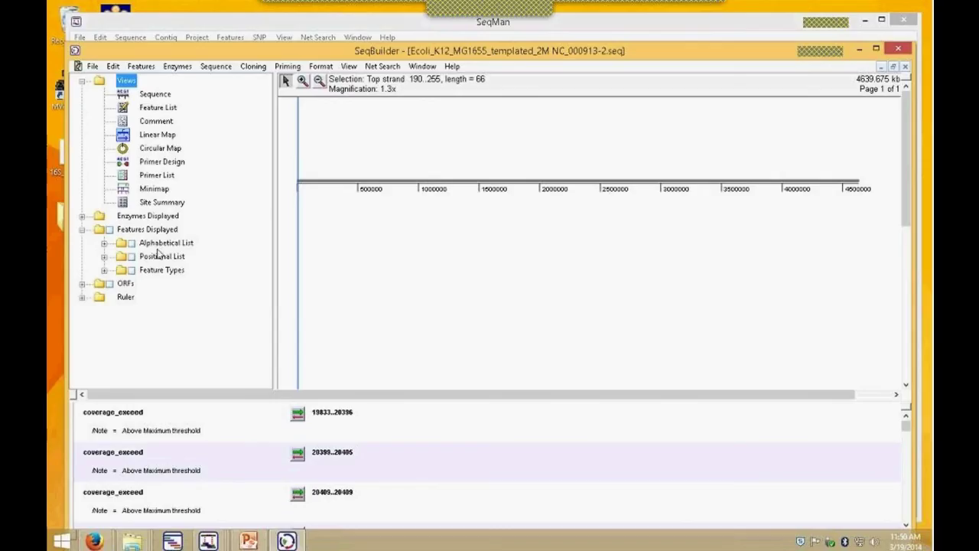
pyautogui.click(104, 270)
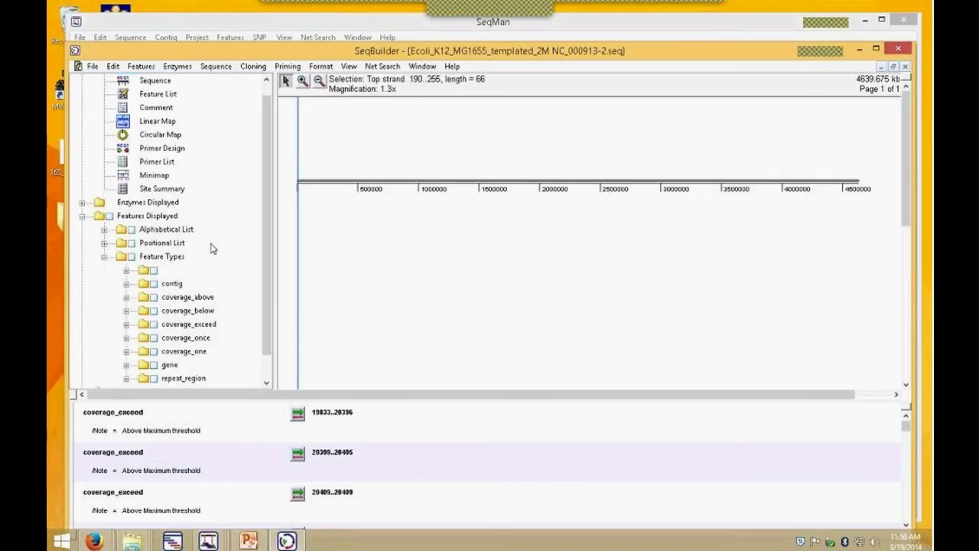
pyautogui.scroll(-1, 237, 252)
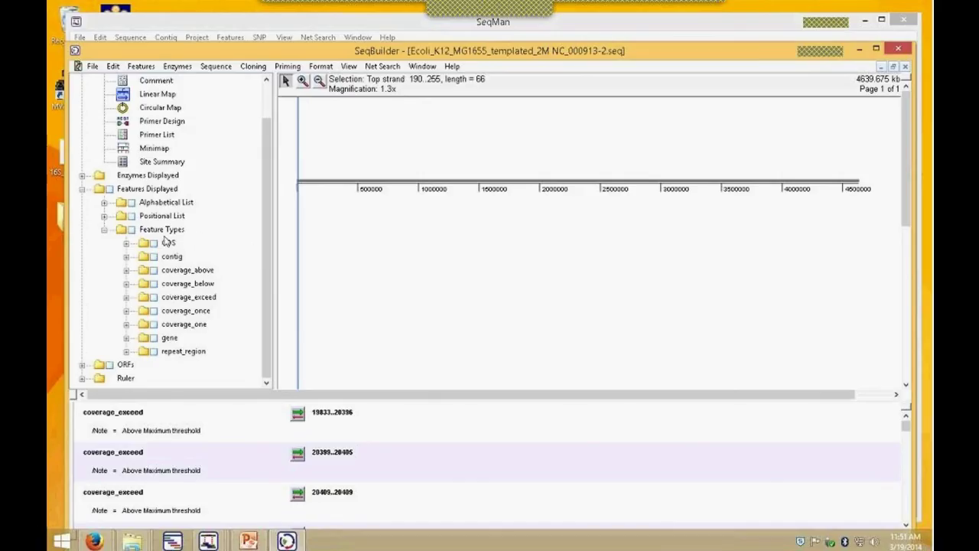
pyautogui.click(154, 339)
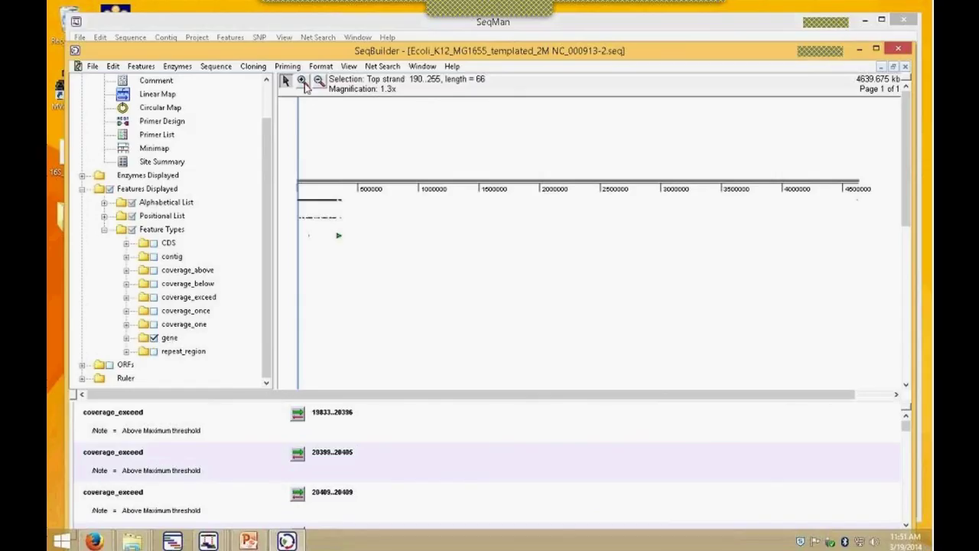
# - Move the long gene arrow spanning 323097..368733 lower on the linear map, away from the rows of small genes
pyautogui.click(302, 82)
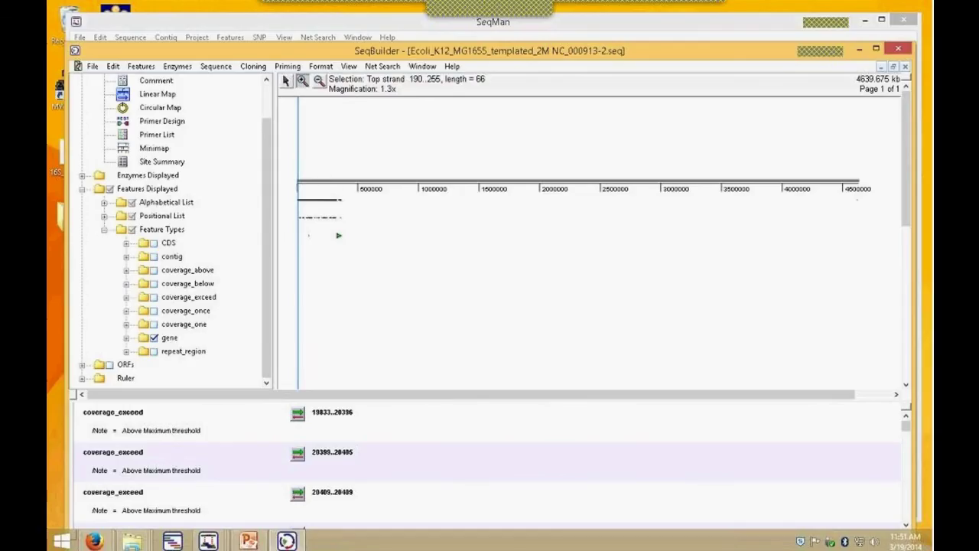
pyautogui.click(330, 201)
pyautogui.click(434, 212)
pyautogui.click(442, 212)
pyautogui.click(516, 239)
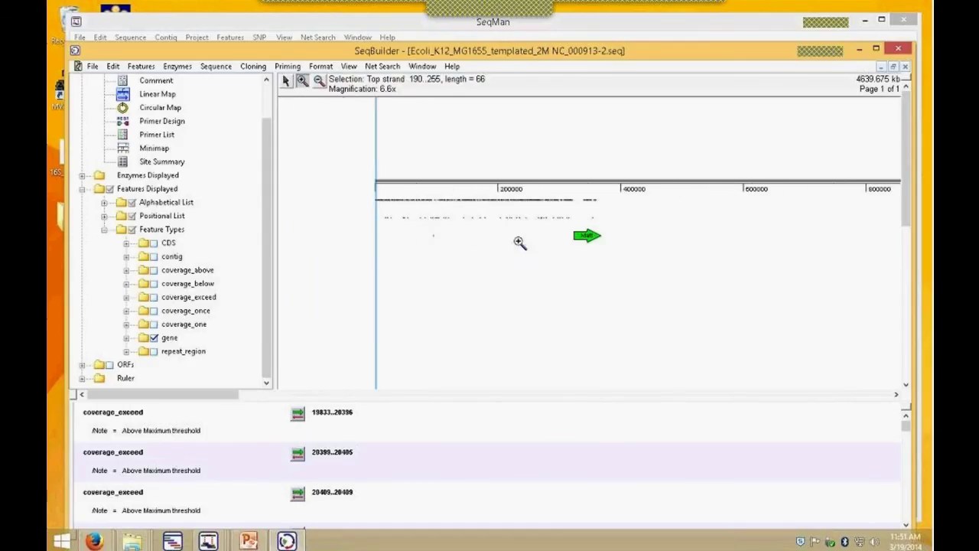
pyautogui.click(600, 237)
pyautogui.click(560, 227)
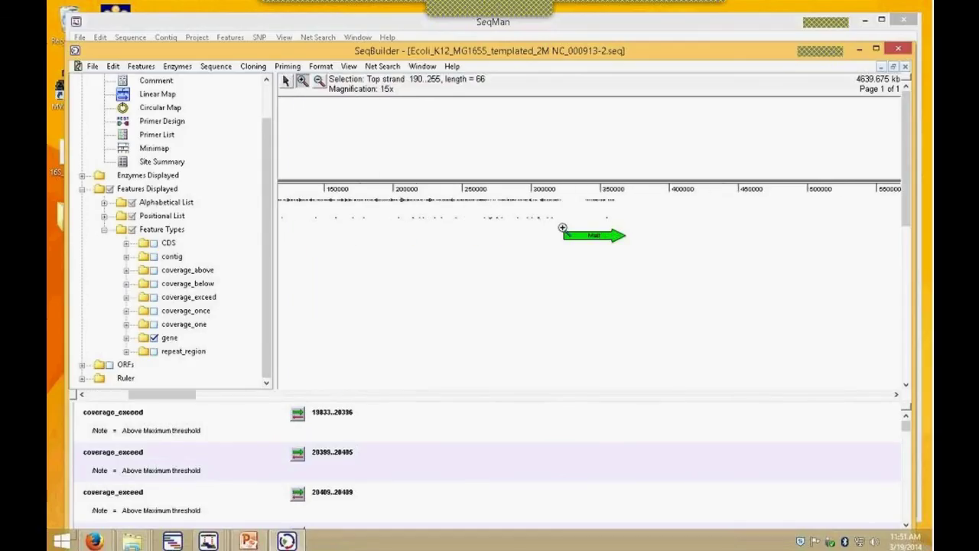
pyautogui.click(549, 230)
pyautogui.click(548, 230)
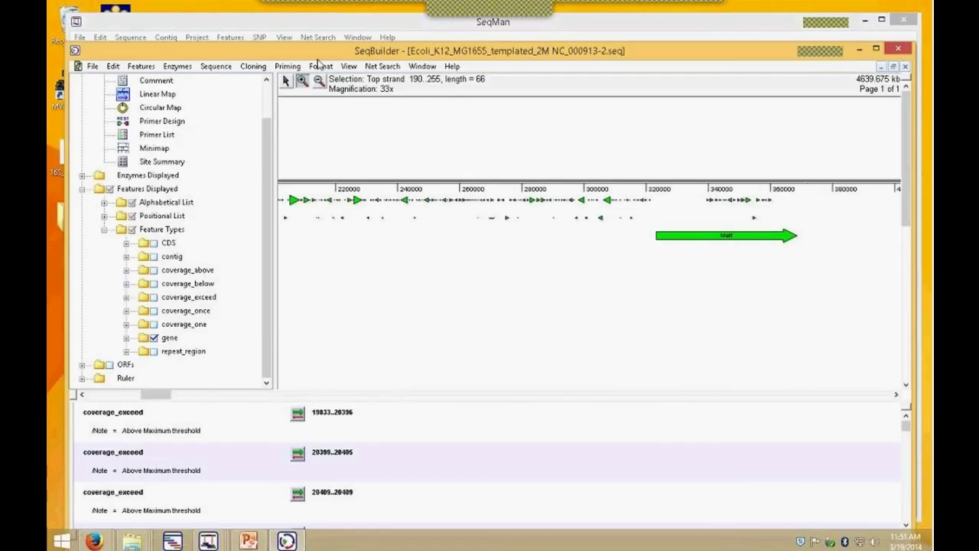
pyautogui.click(286, 81)
pyautogui.click(700, 239)
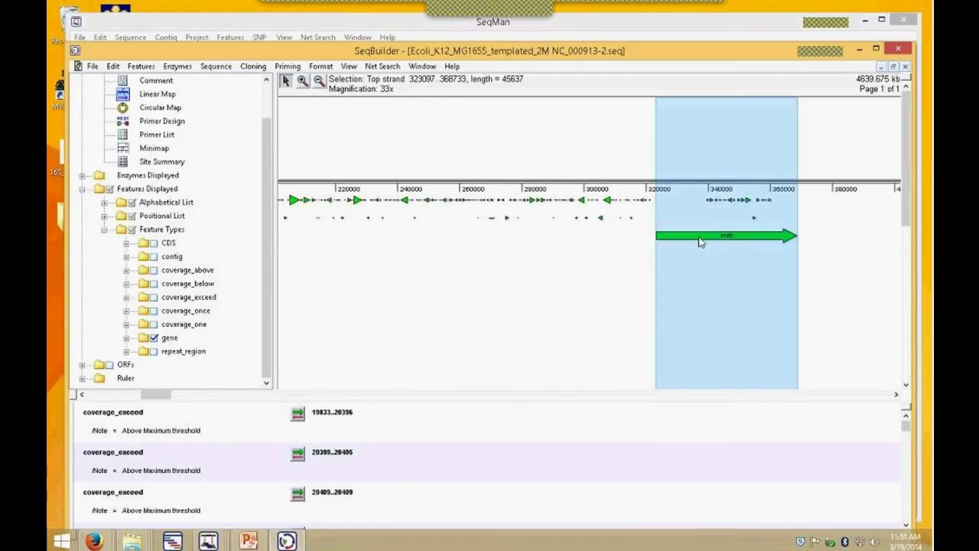
pyautogui.moveTo(699, 238); pyautogui.dragTo(695, 291)
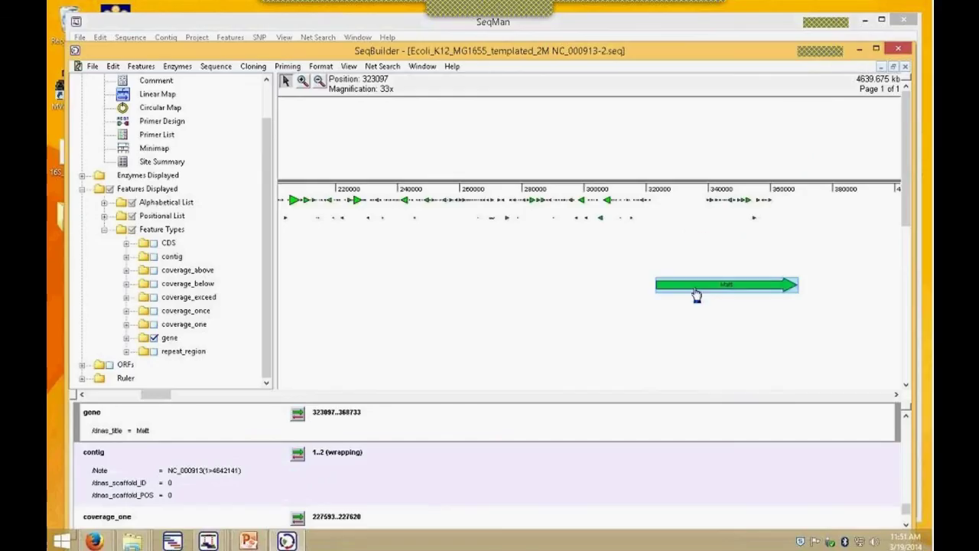
# - Detach the label of the long gene arrow and place it beneath the arrow, slightly toward its head
pyautogui.rightClick(698, 293)
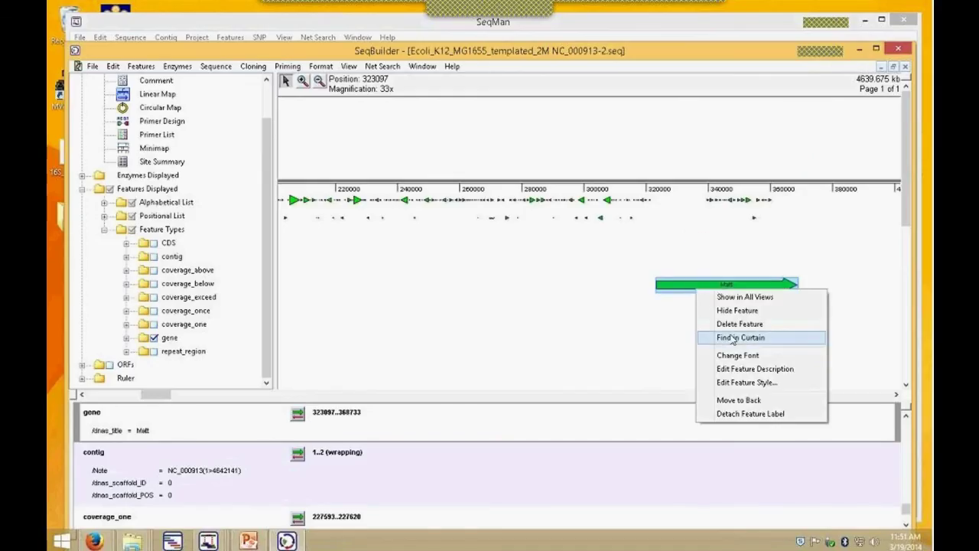
pyautogui.click(750, 414)
pyautogui.click(733, 168)
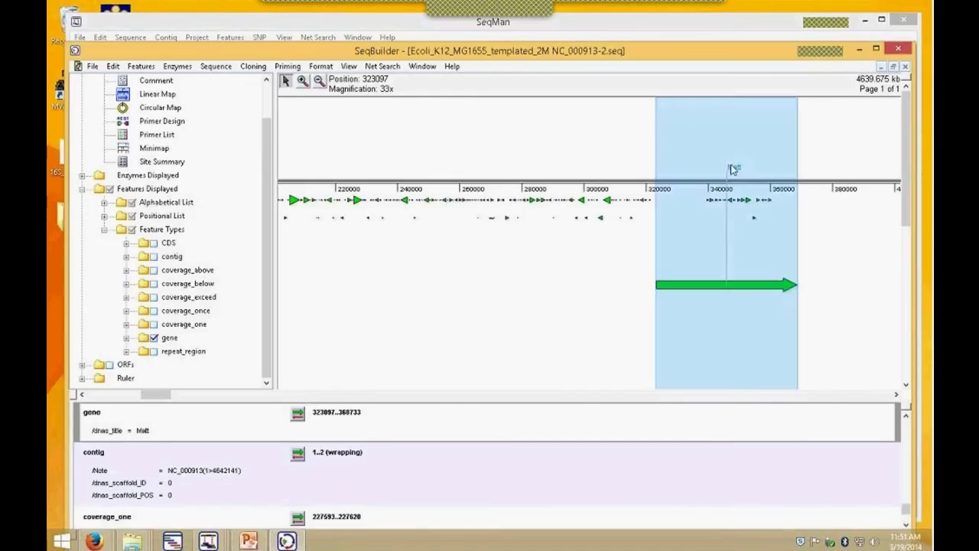
pyautogui.moveTo(732, 168); pyautogui.dragTo(764, 350)
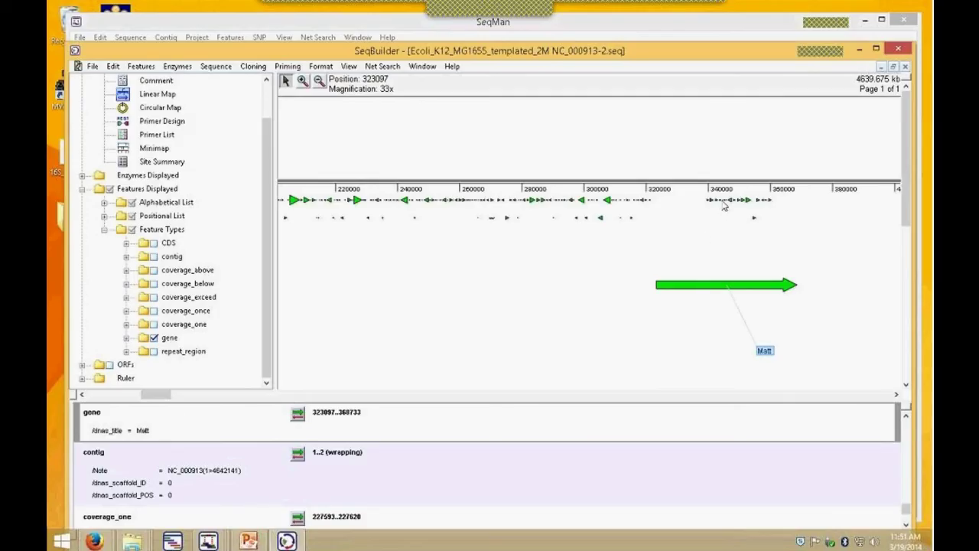
# - Select the small gene at 349236..350405, and replace the displayed gene features with the coverage_exceed features
pyautogui.click(741, 201)
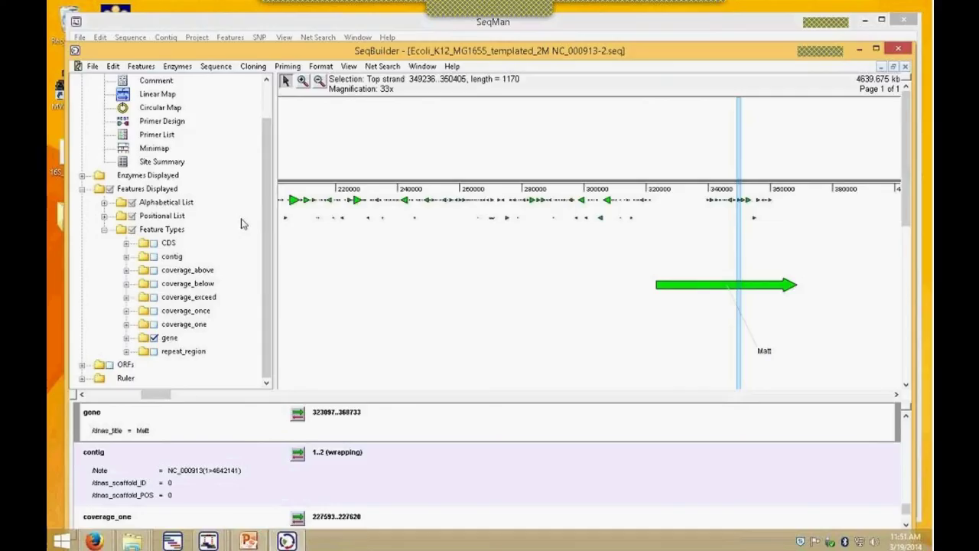
pyautogui.click(155, 338)
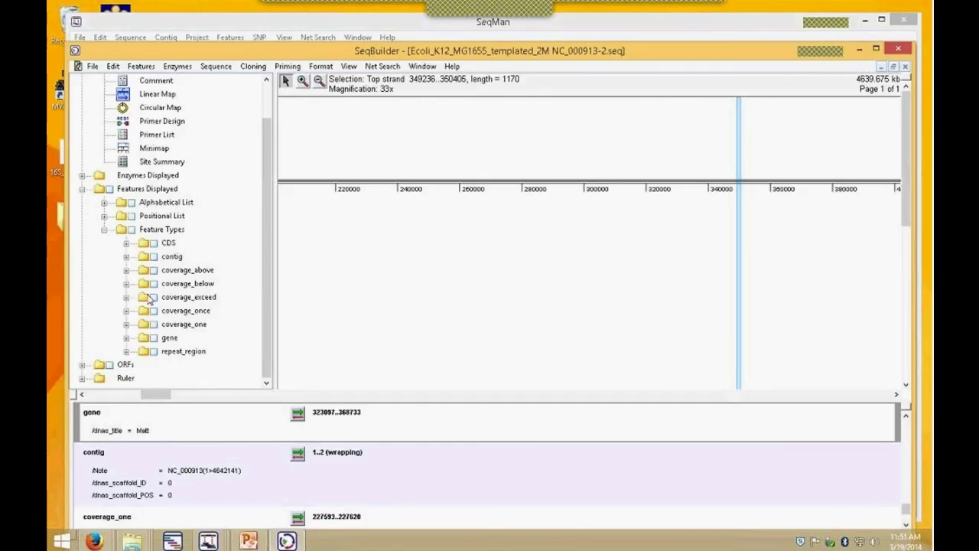
pyautogui.click(154, 296)
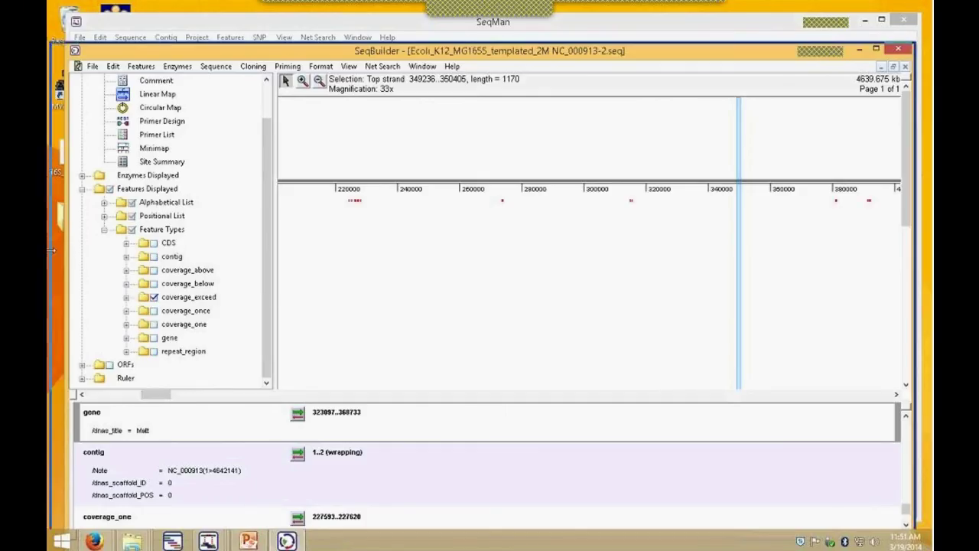
# - Examine the cluster of coverage_exceed features between about 224000 and 228500 on the linear map at 570x magnification
pyautogui.moveTo(48, 248); pyautogui.dragTo(32, 249)
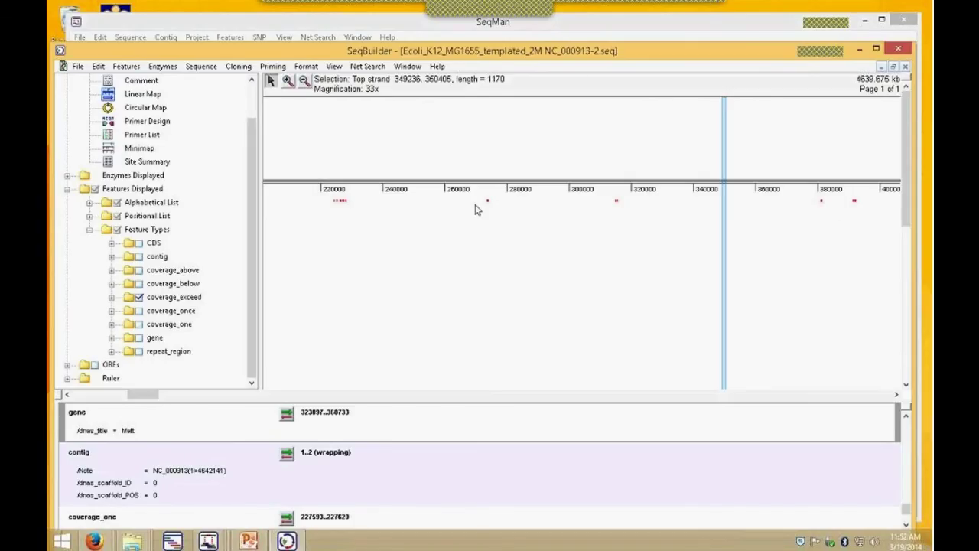
pyautogui.click(287, 80)
pyautogui.click(339, 200)
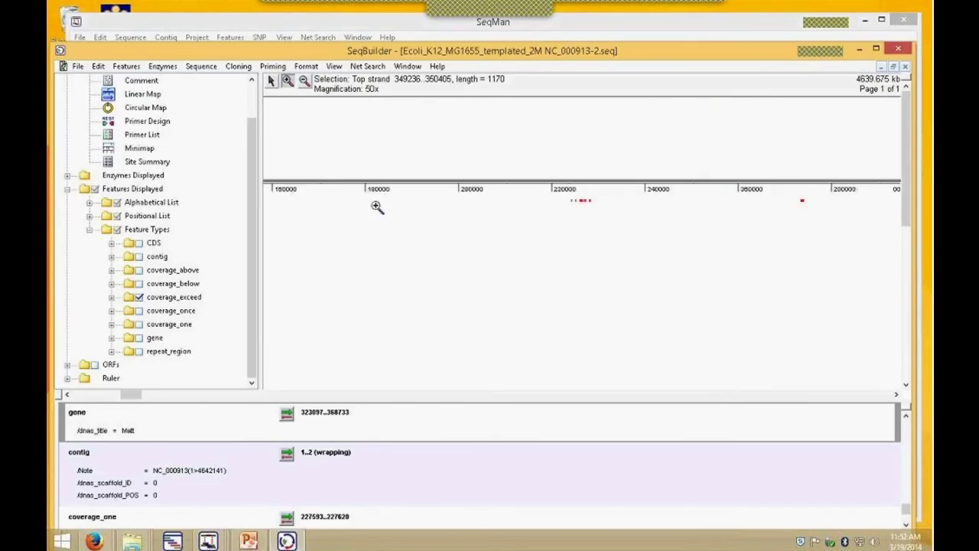
pyautogui.click(591, 203)
pyautogui.click(592, 204)
pyautogui.click(563, 205)
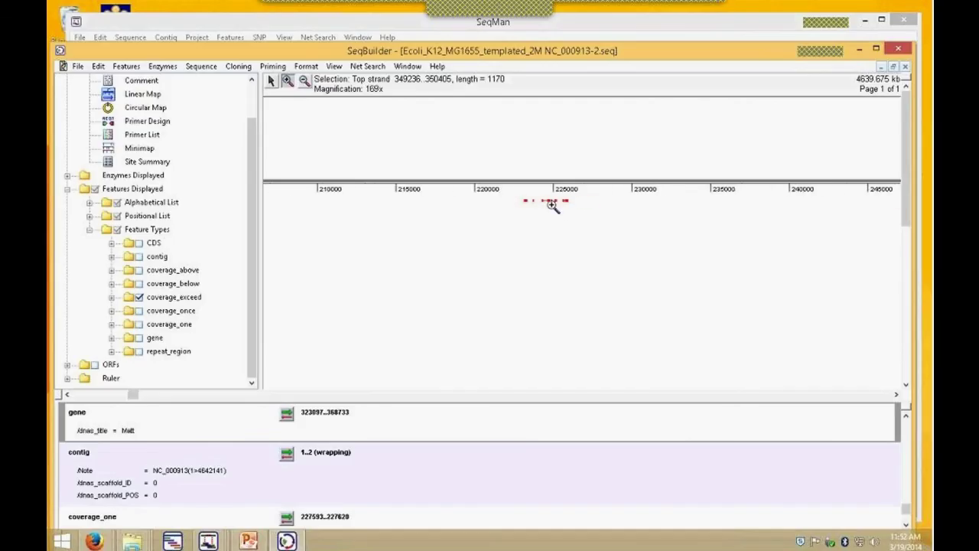
pyautogui.click(541, 205)
pyautogui.click(582, 215)
pyautogui.click(583, 216)
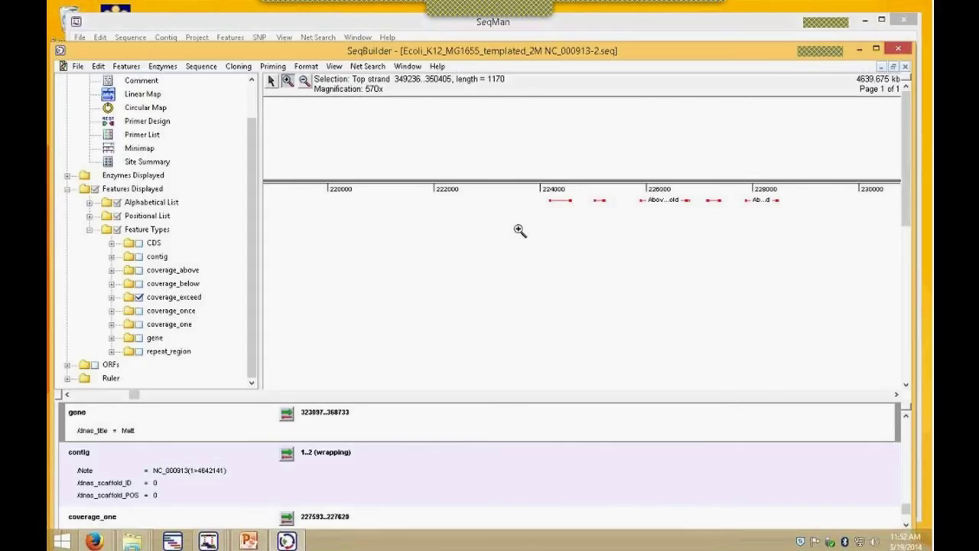
# - Display the gene features as well, and move the rrsH and rrlH gene arrows below the coverage_exceed features they overlap
pyautogui.click(139, 339)
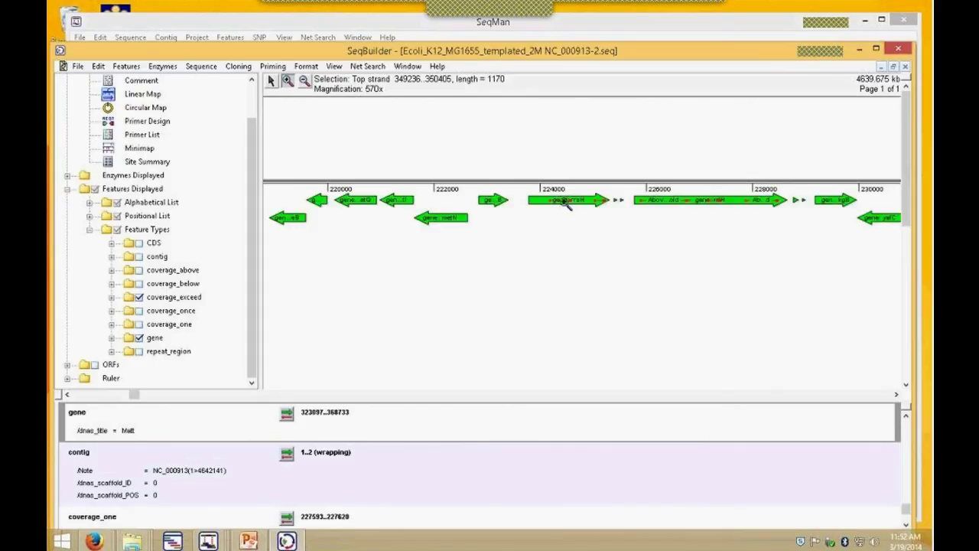
pyautogui.moveTo(564, 201); pyautogui.dragTo(564, 223)
pyautogui.click(694, 279)
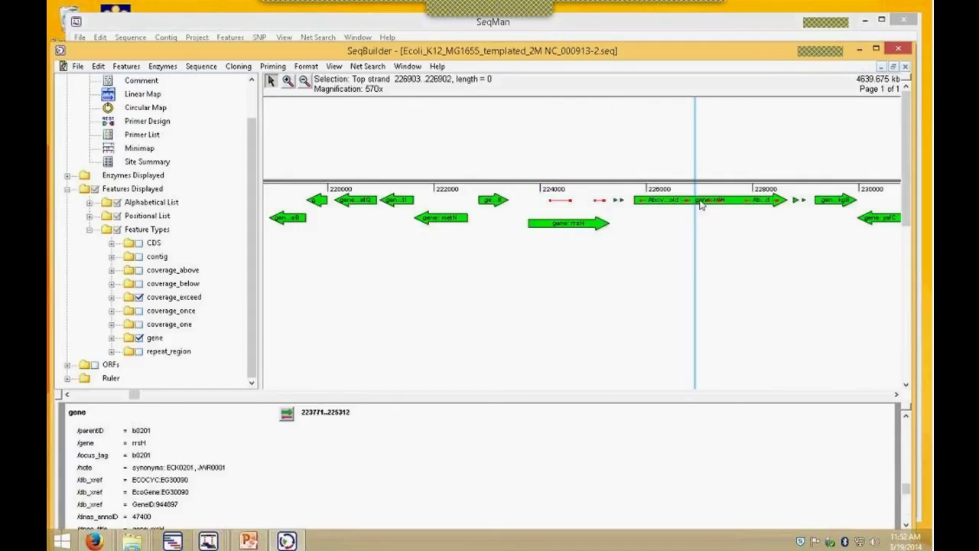
pyautogui.moveTo(699, 201); pyautogui.dragTo(710, 254)
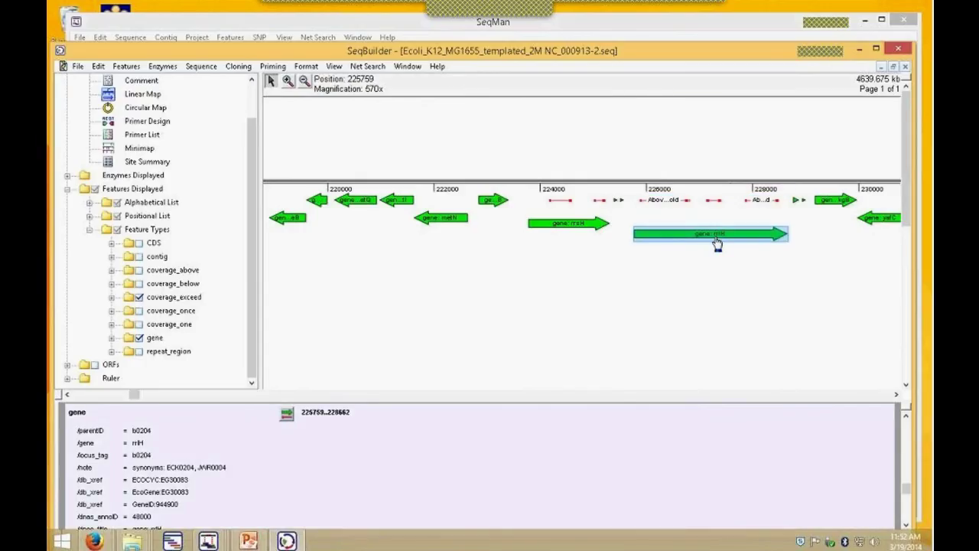